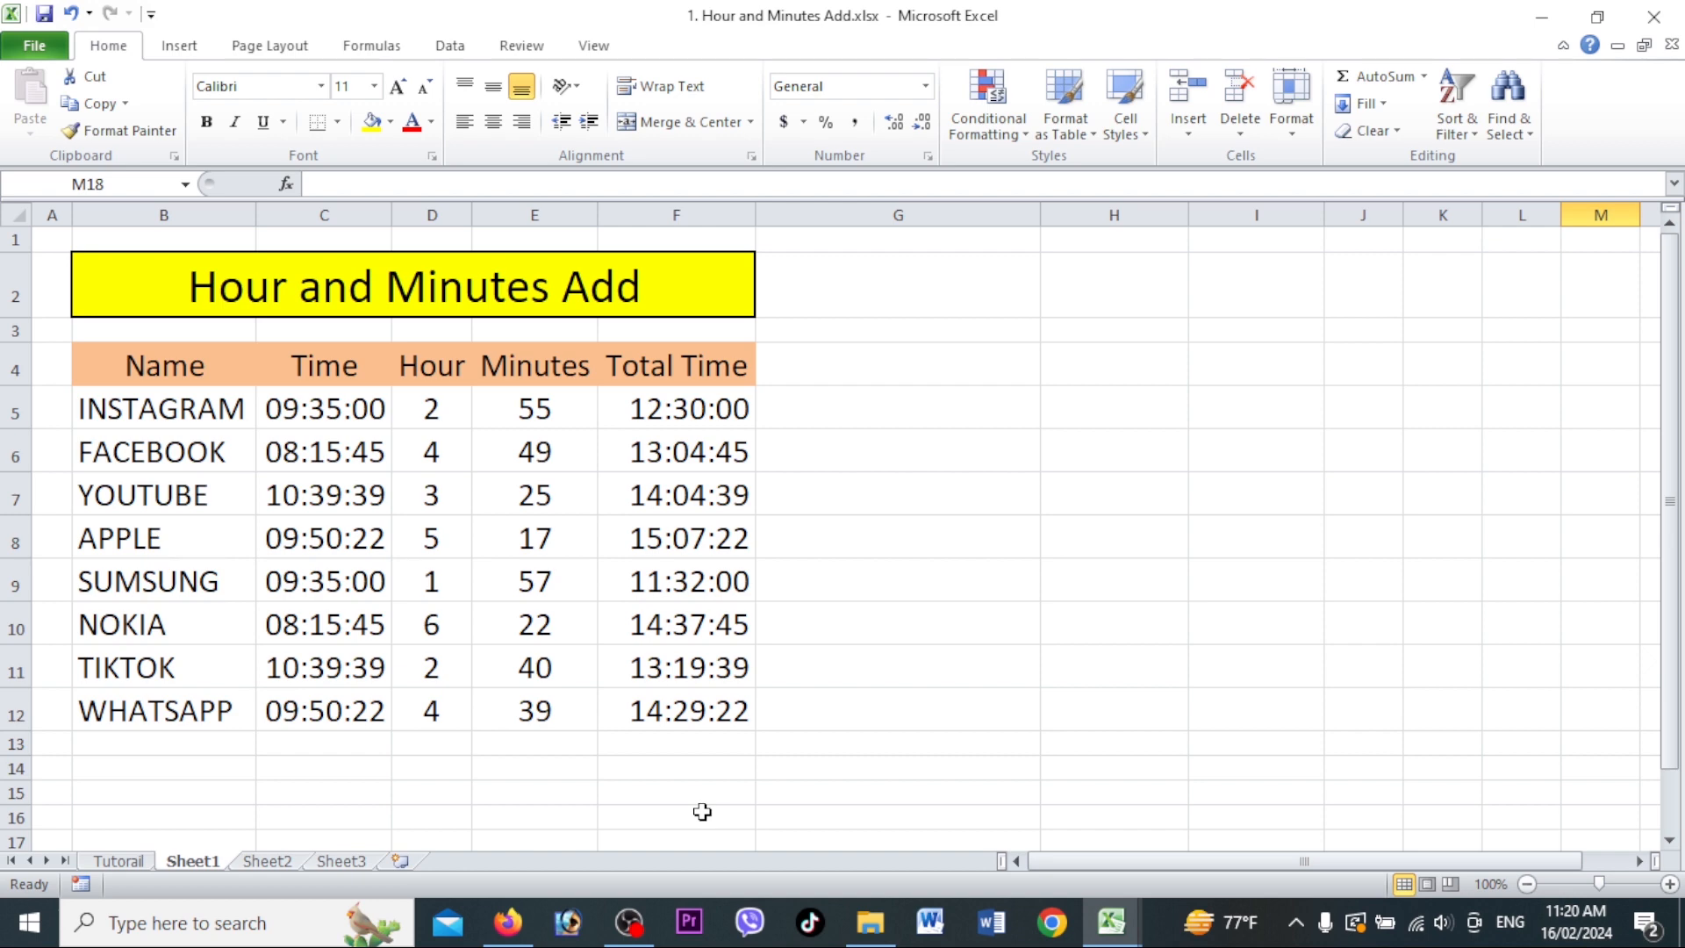
- Examine the Time, Hour, Minutes and Total Time columns of the completed example on Sheet1
click(762, 493)
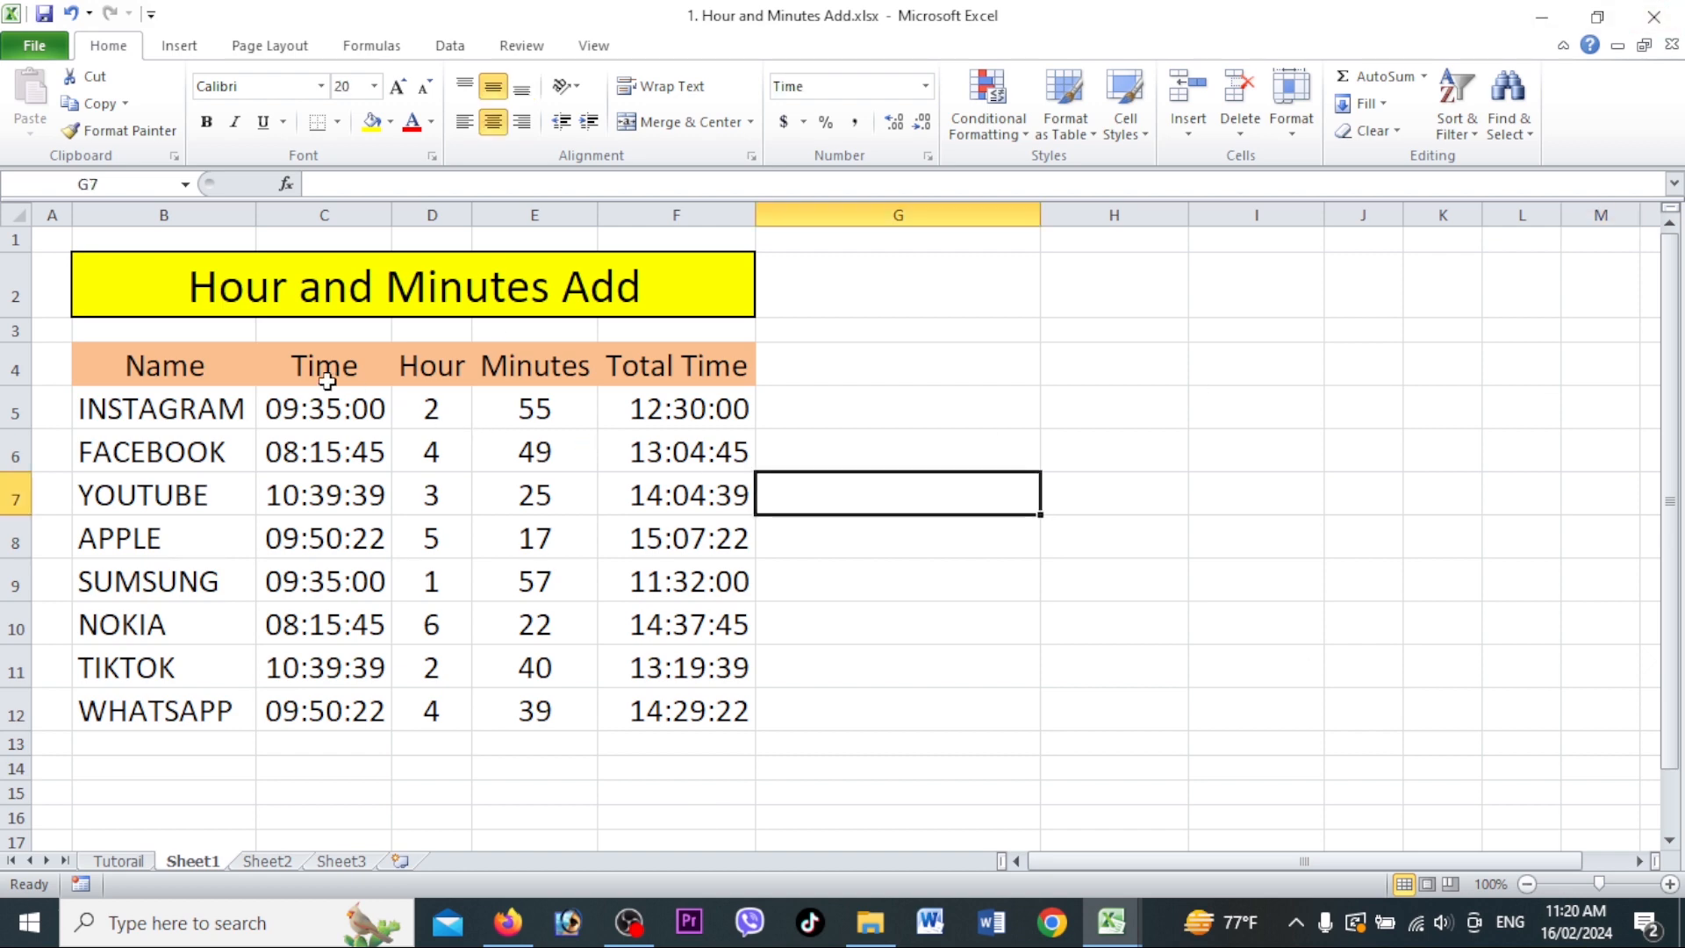
drag(326, 373, 331, 715)
drag(425, 369, 544, 744)
drag(716, 414, 693, 718)
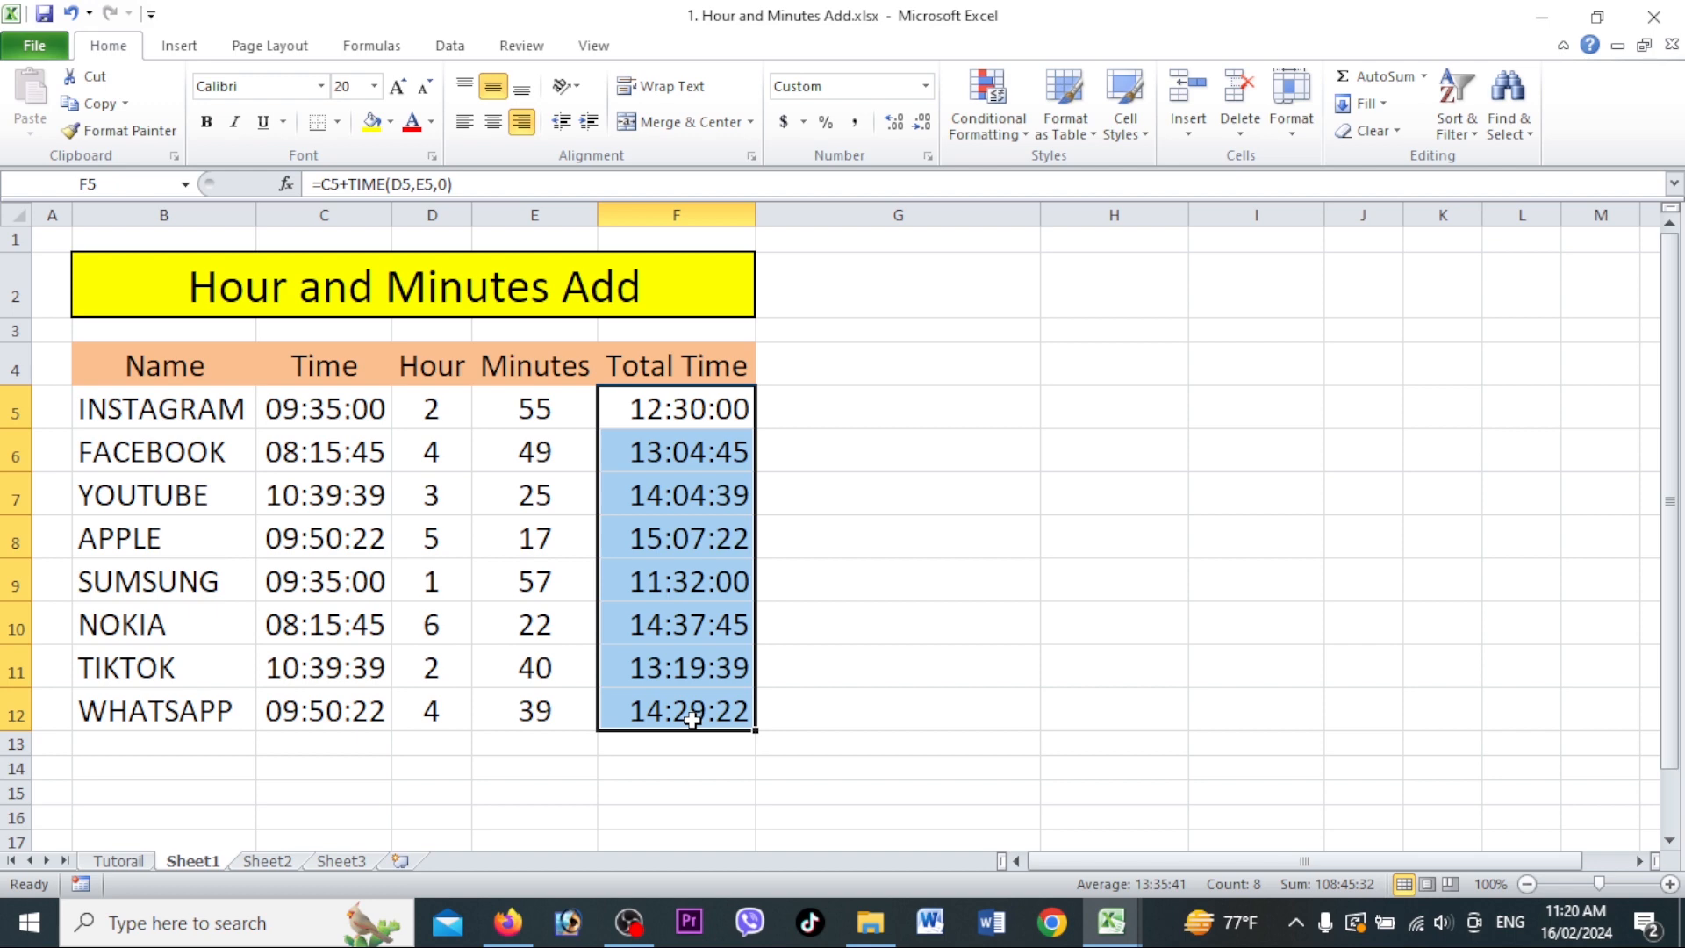
- On the Tutorail sheet, enter =C5+TIME(D5,E5,0) in F5 to add the hours and minutes to the INSTAGRAM time
click(119, 861)
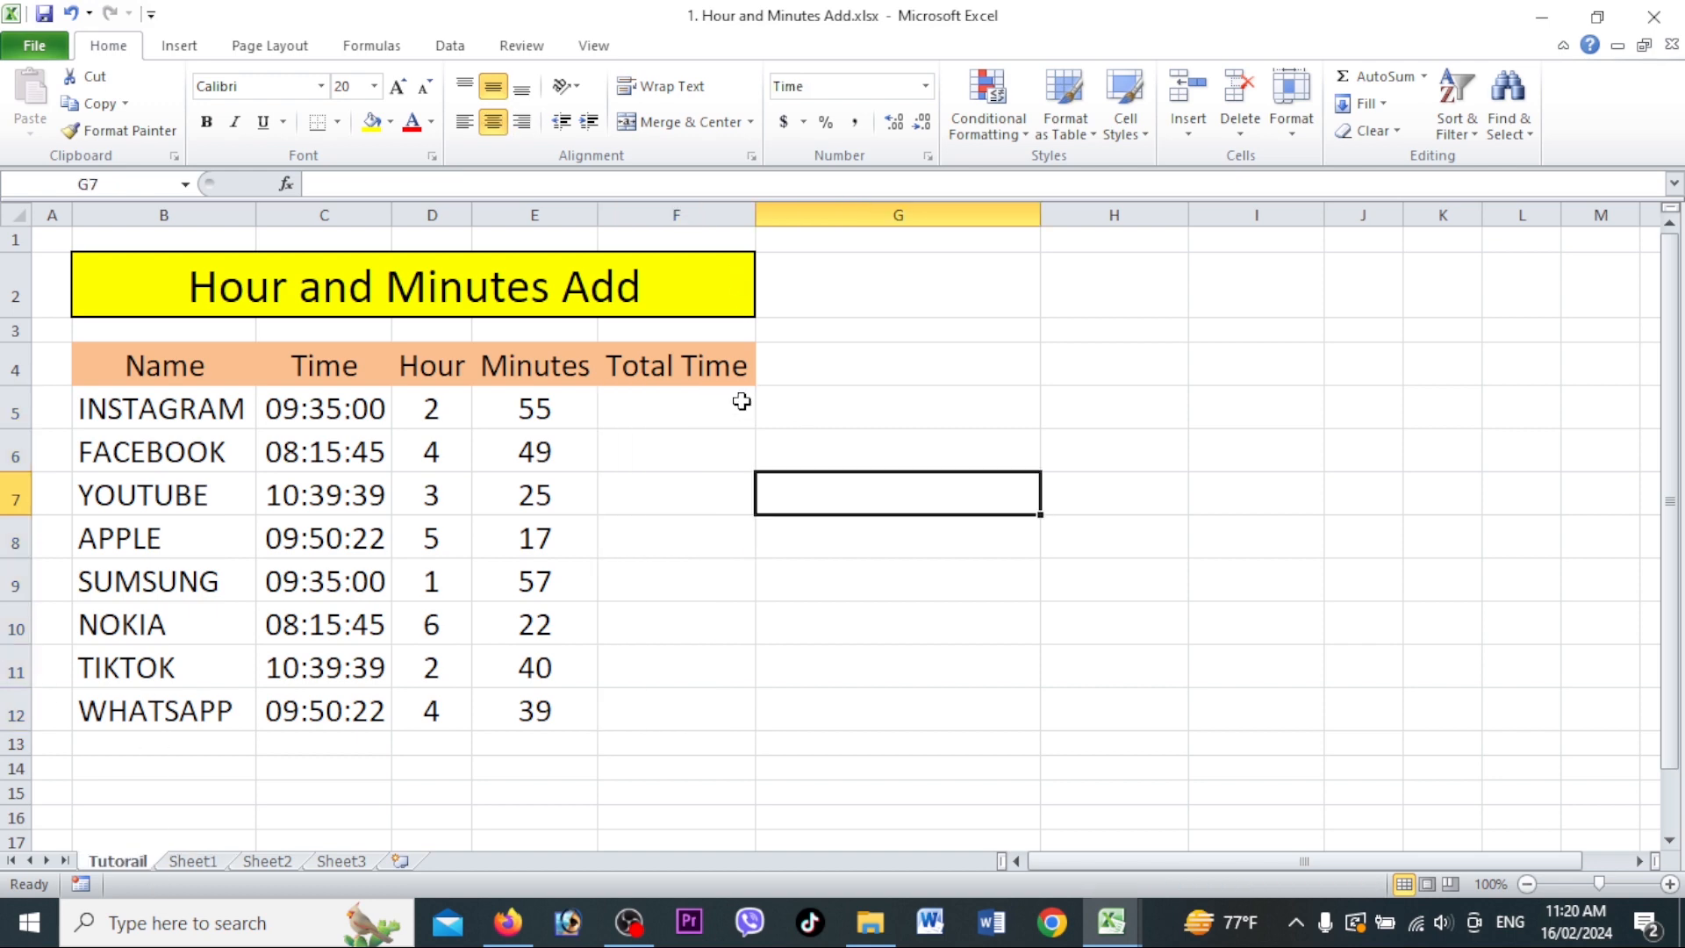
click(742, 400)
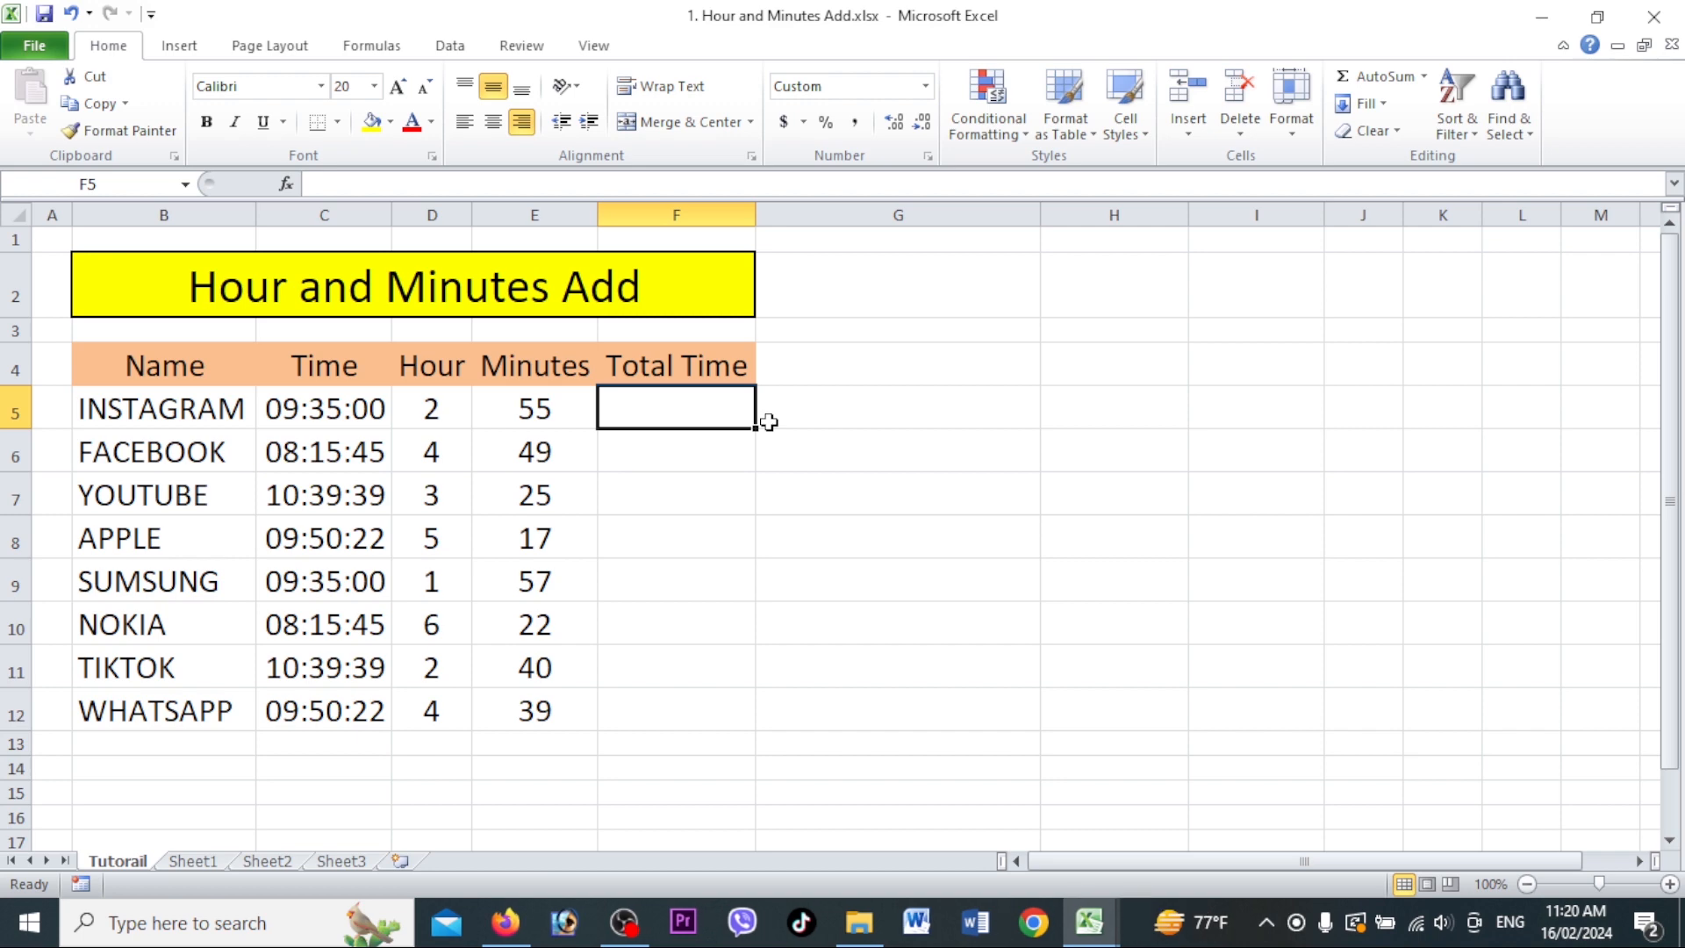
text(=)
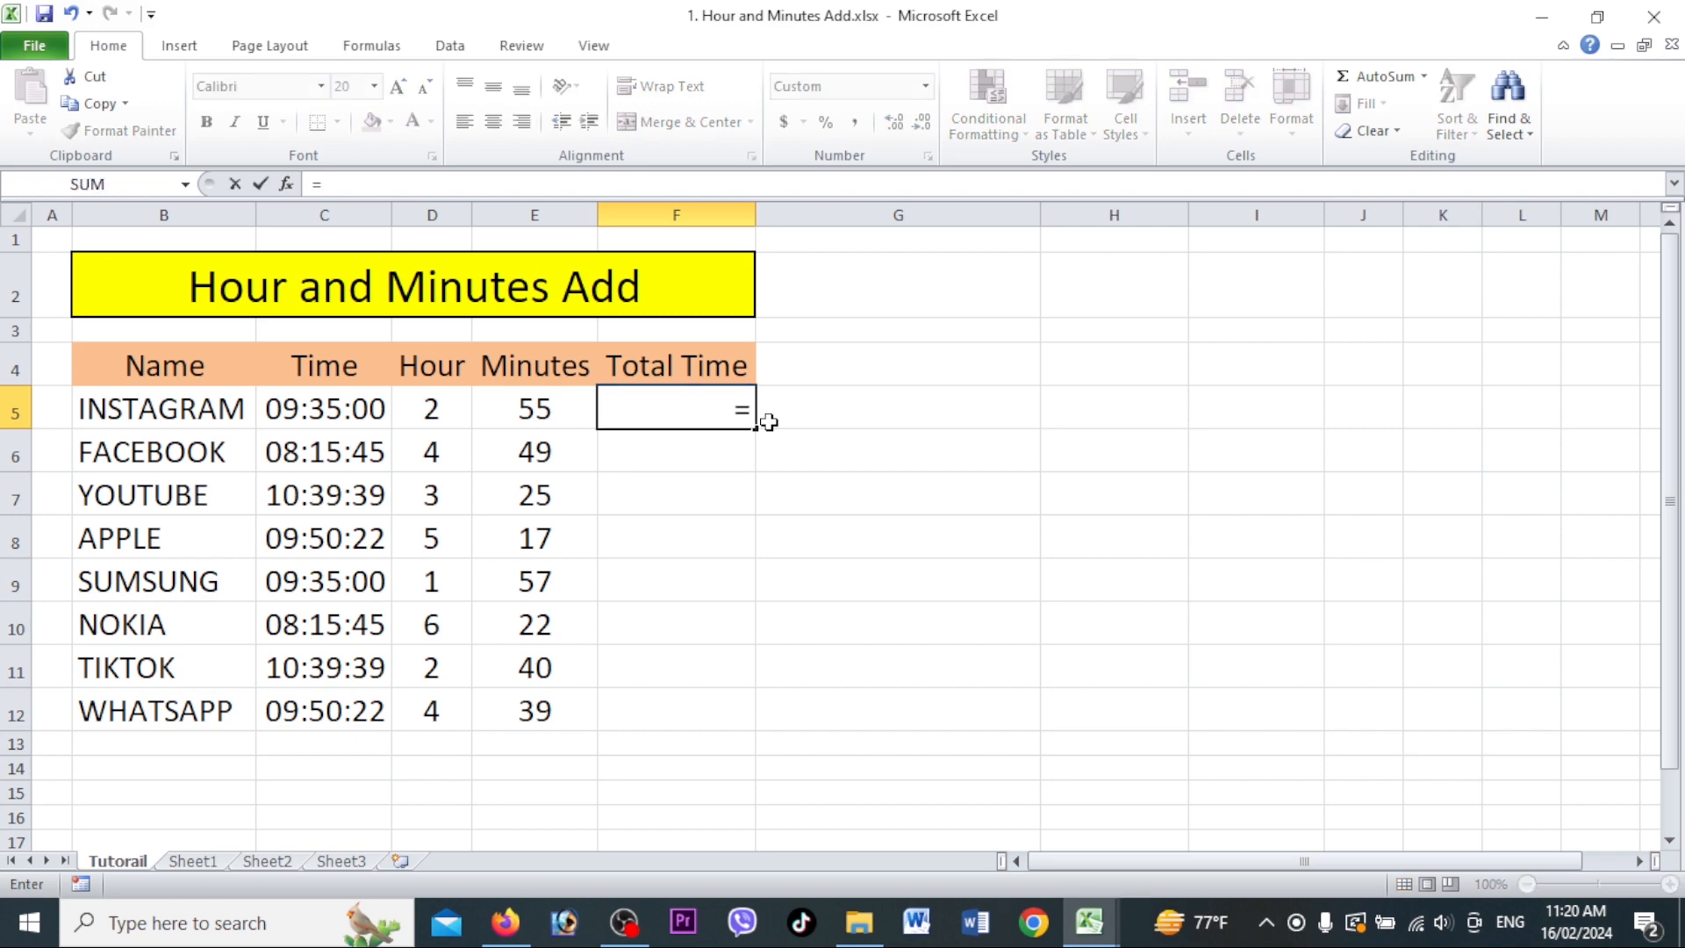
click(349, 413)
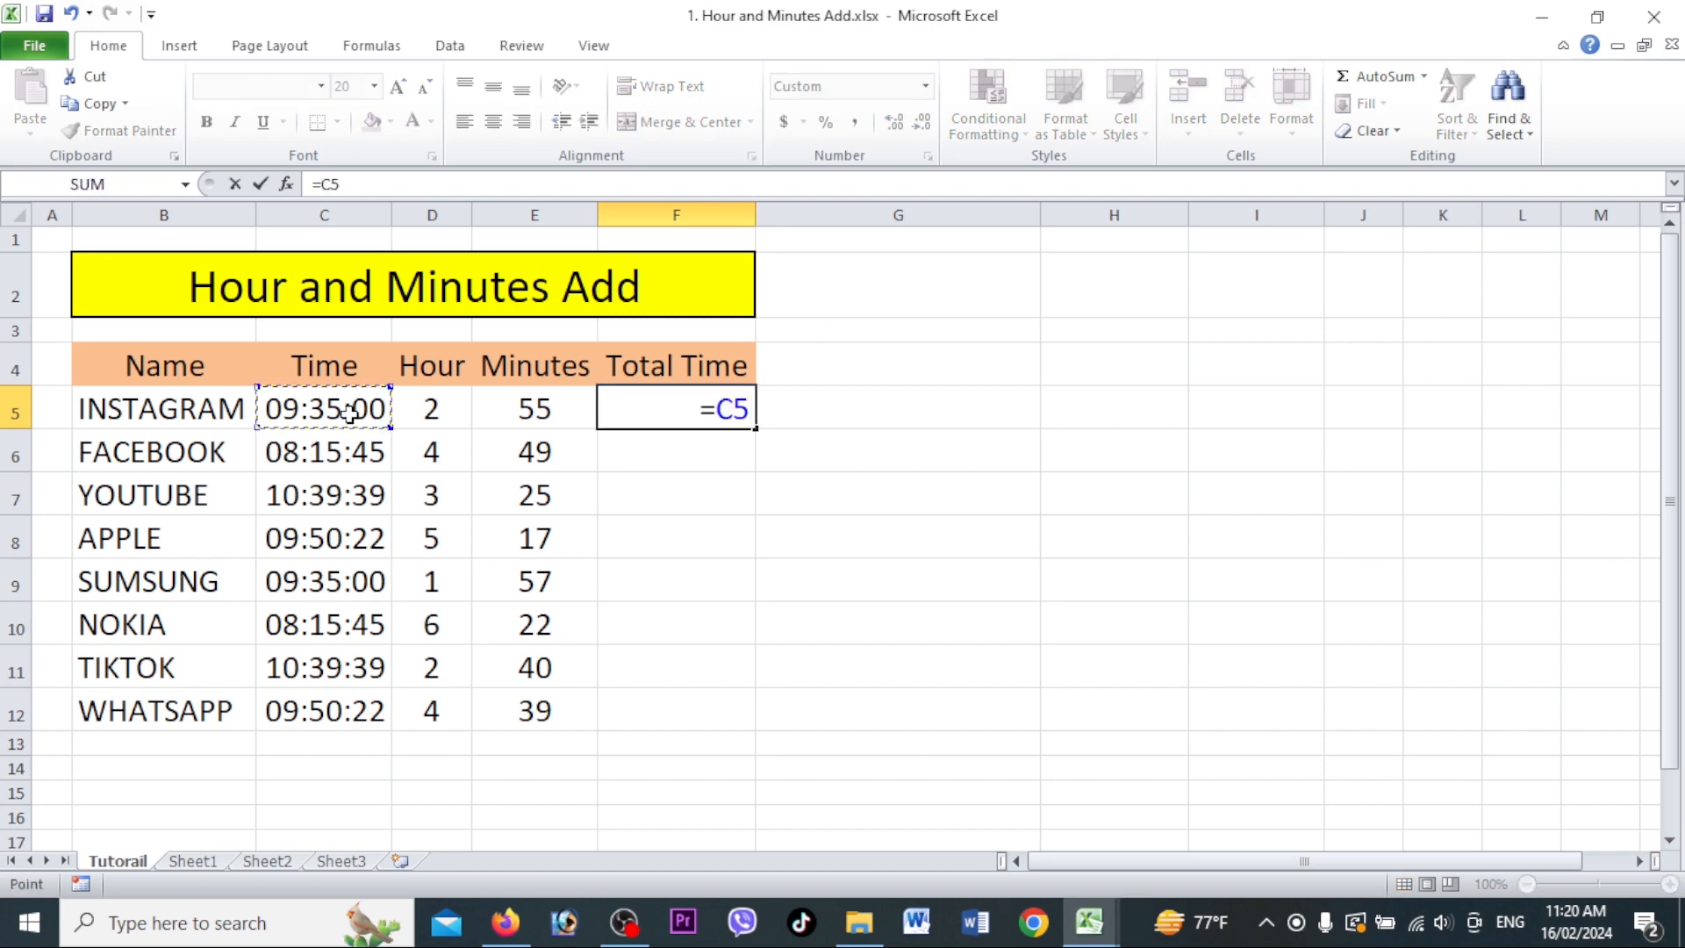
text(+)
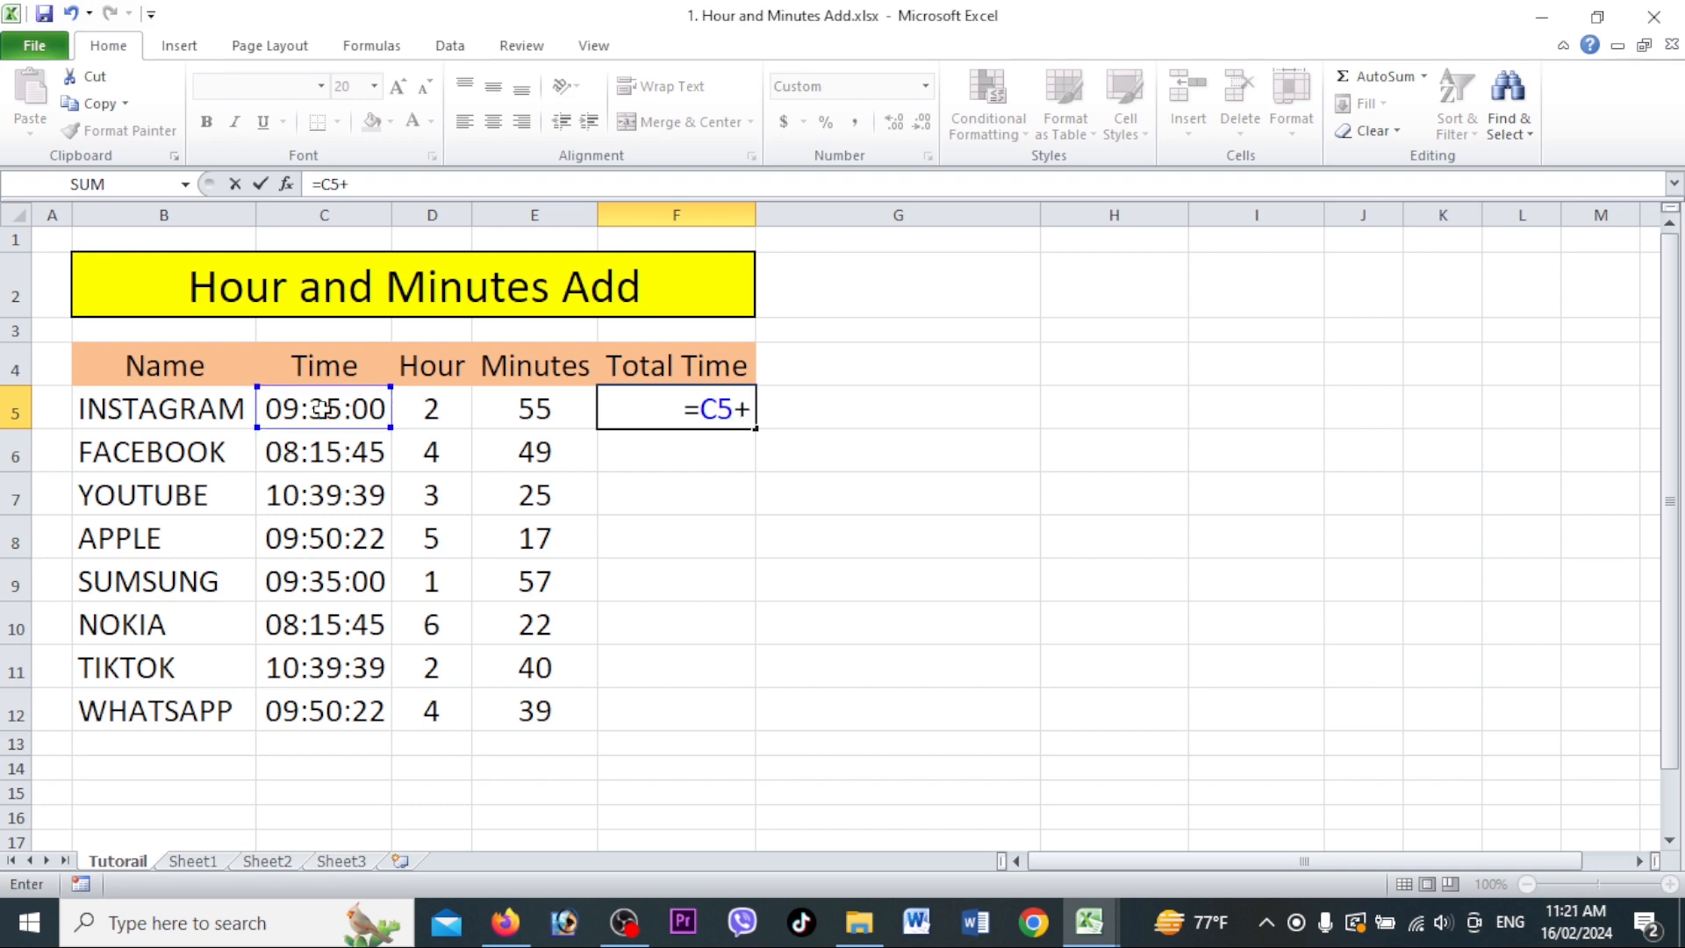
text(TIME()
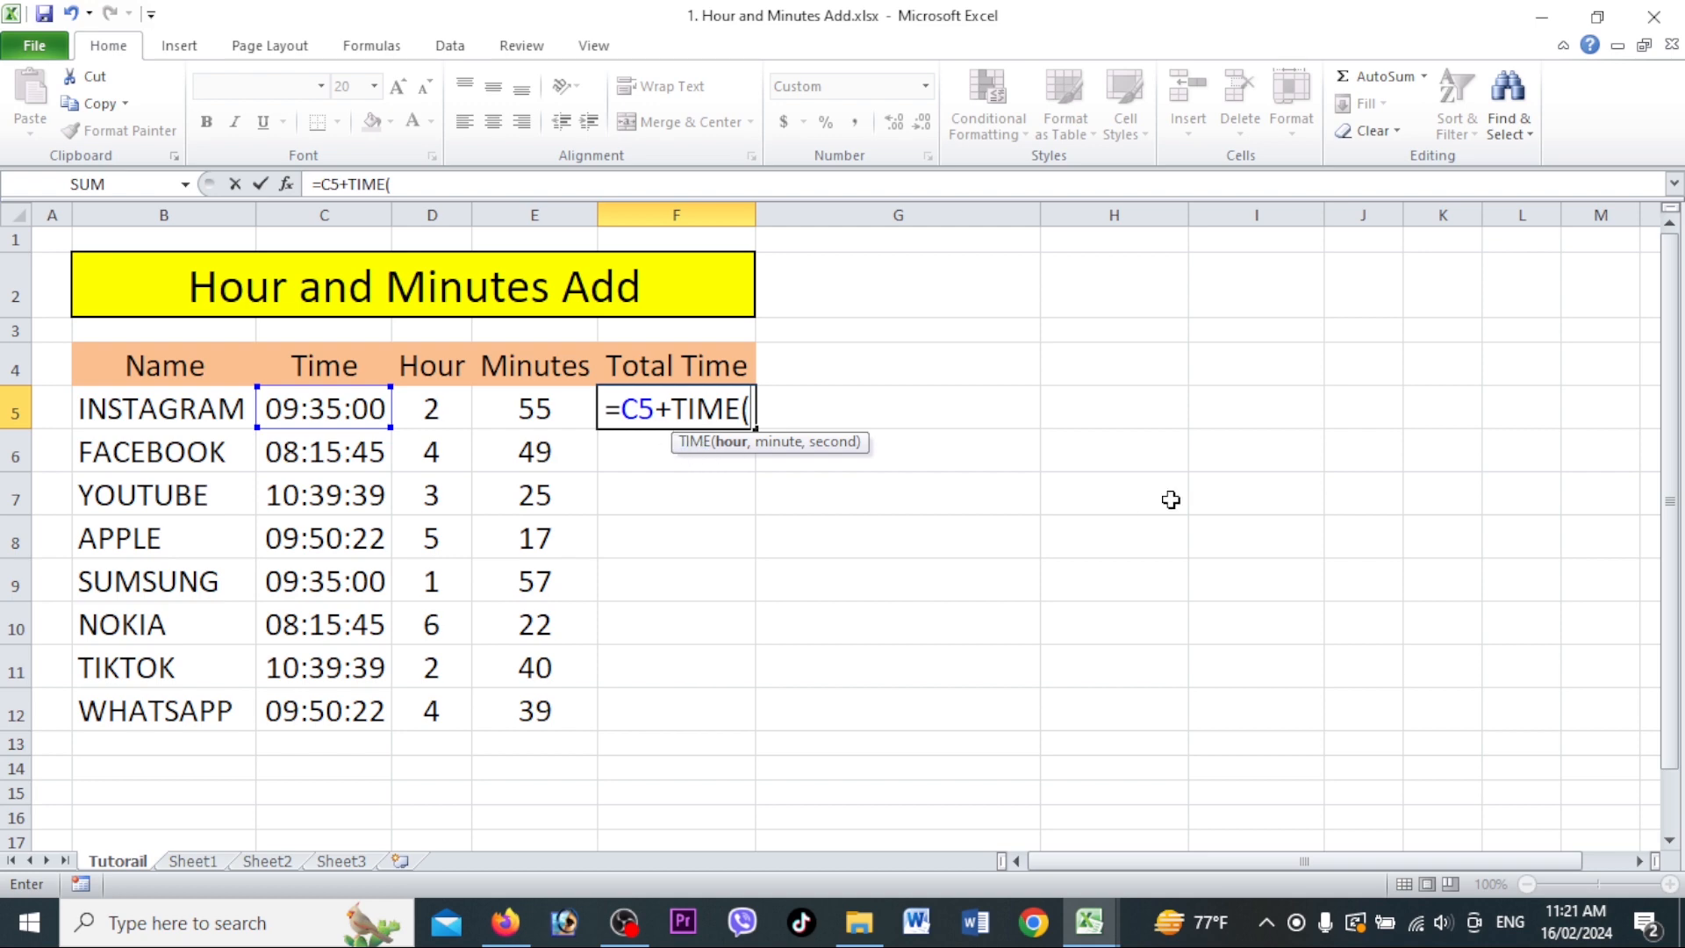
click(431, 411)
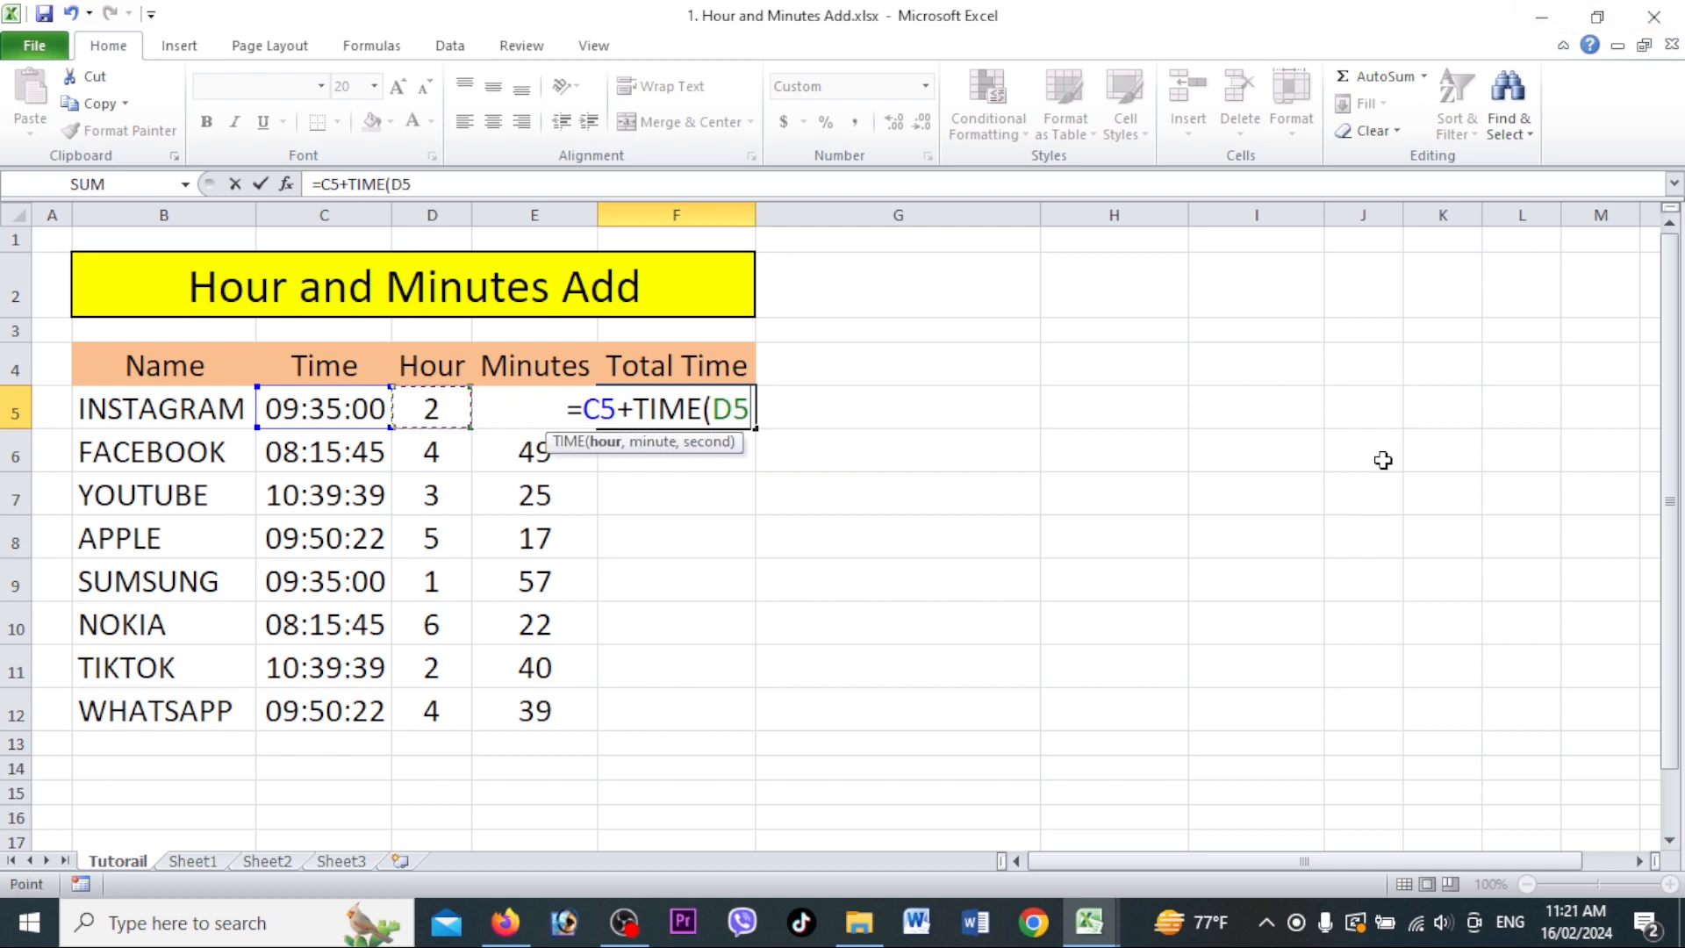
text(,)
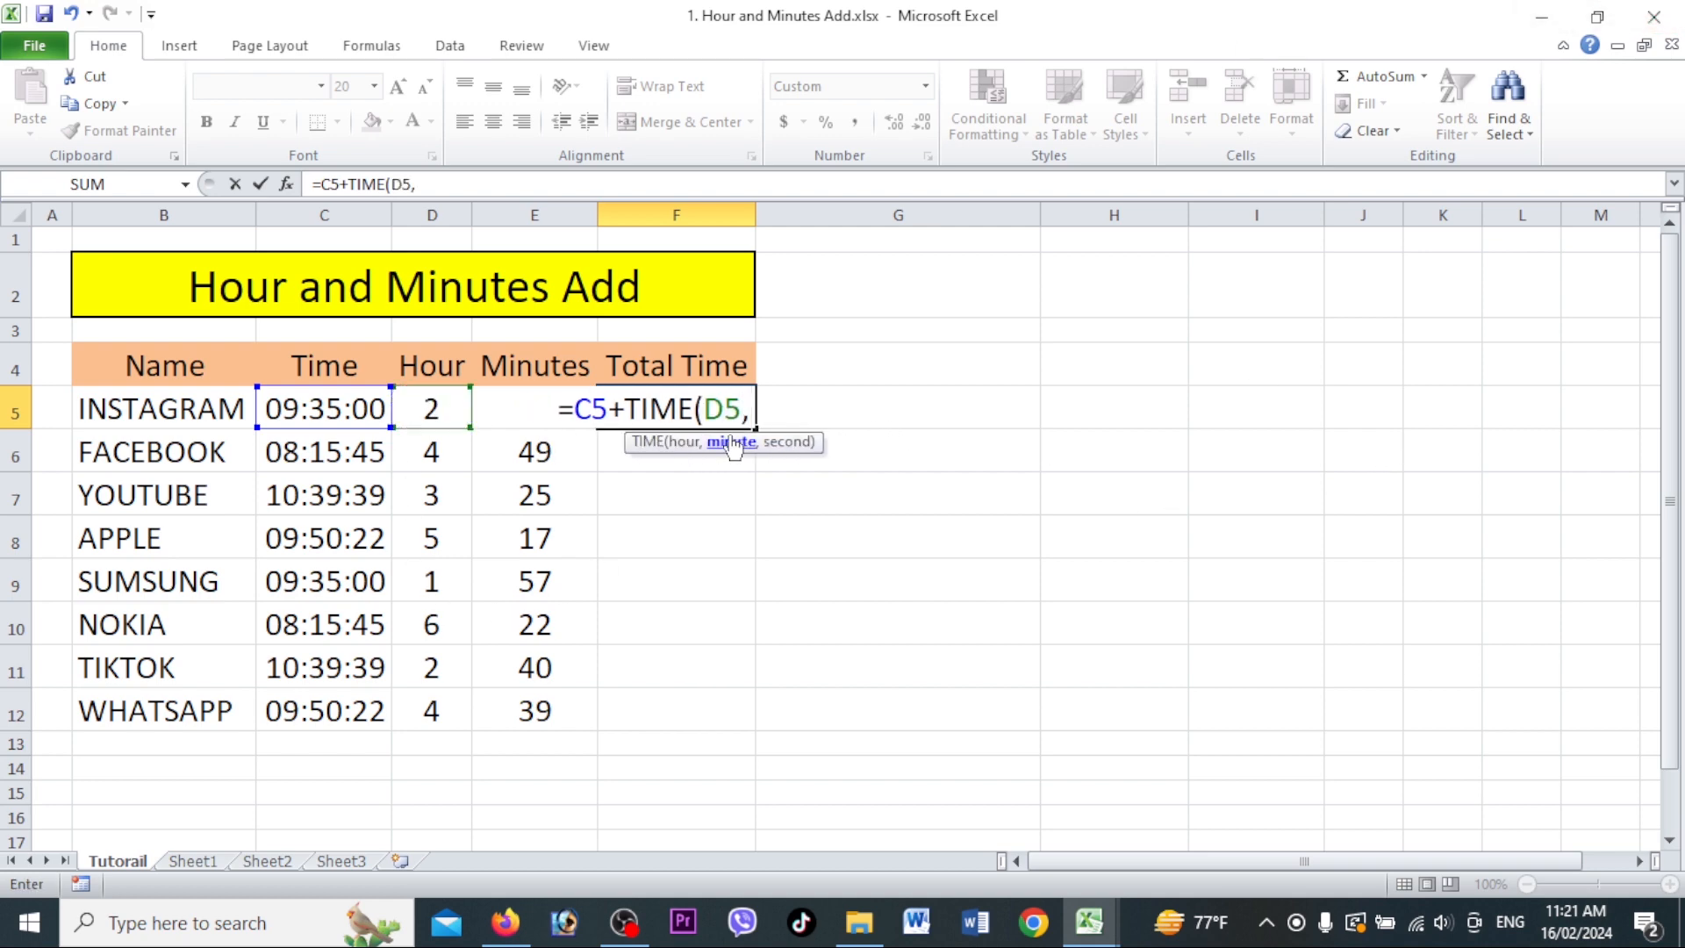
click(497, 402)
text(,)
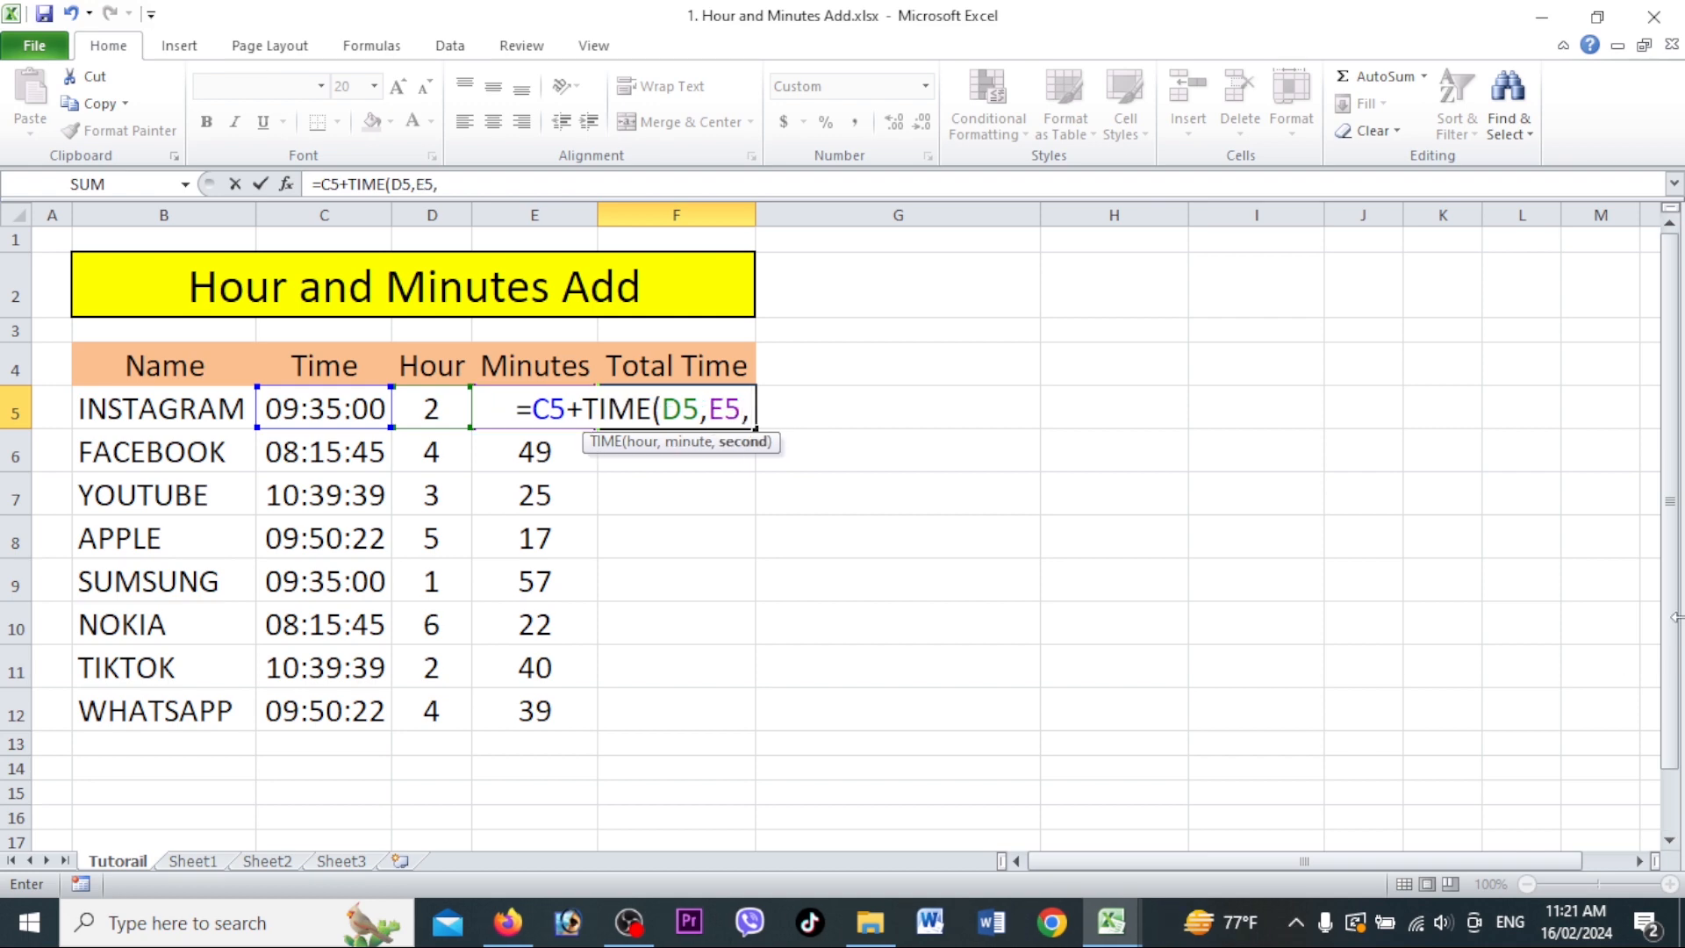
text(0))
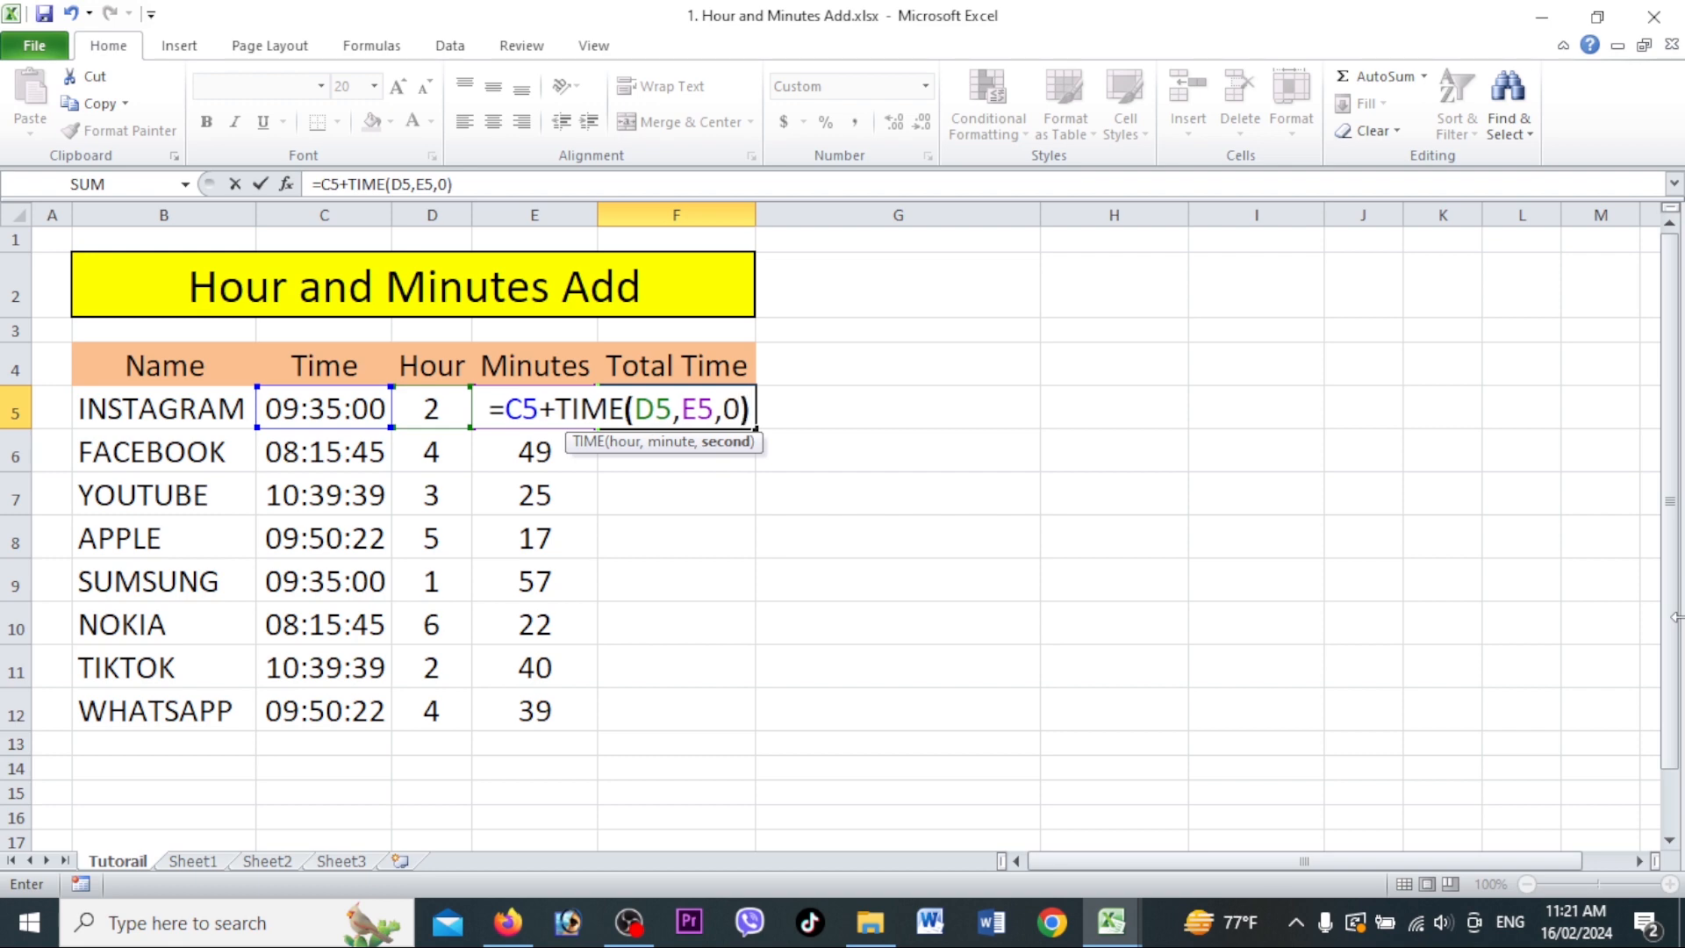
key(Return)
- Fill the Total Time formula from F5 down to F12
click(643, 408)
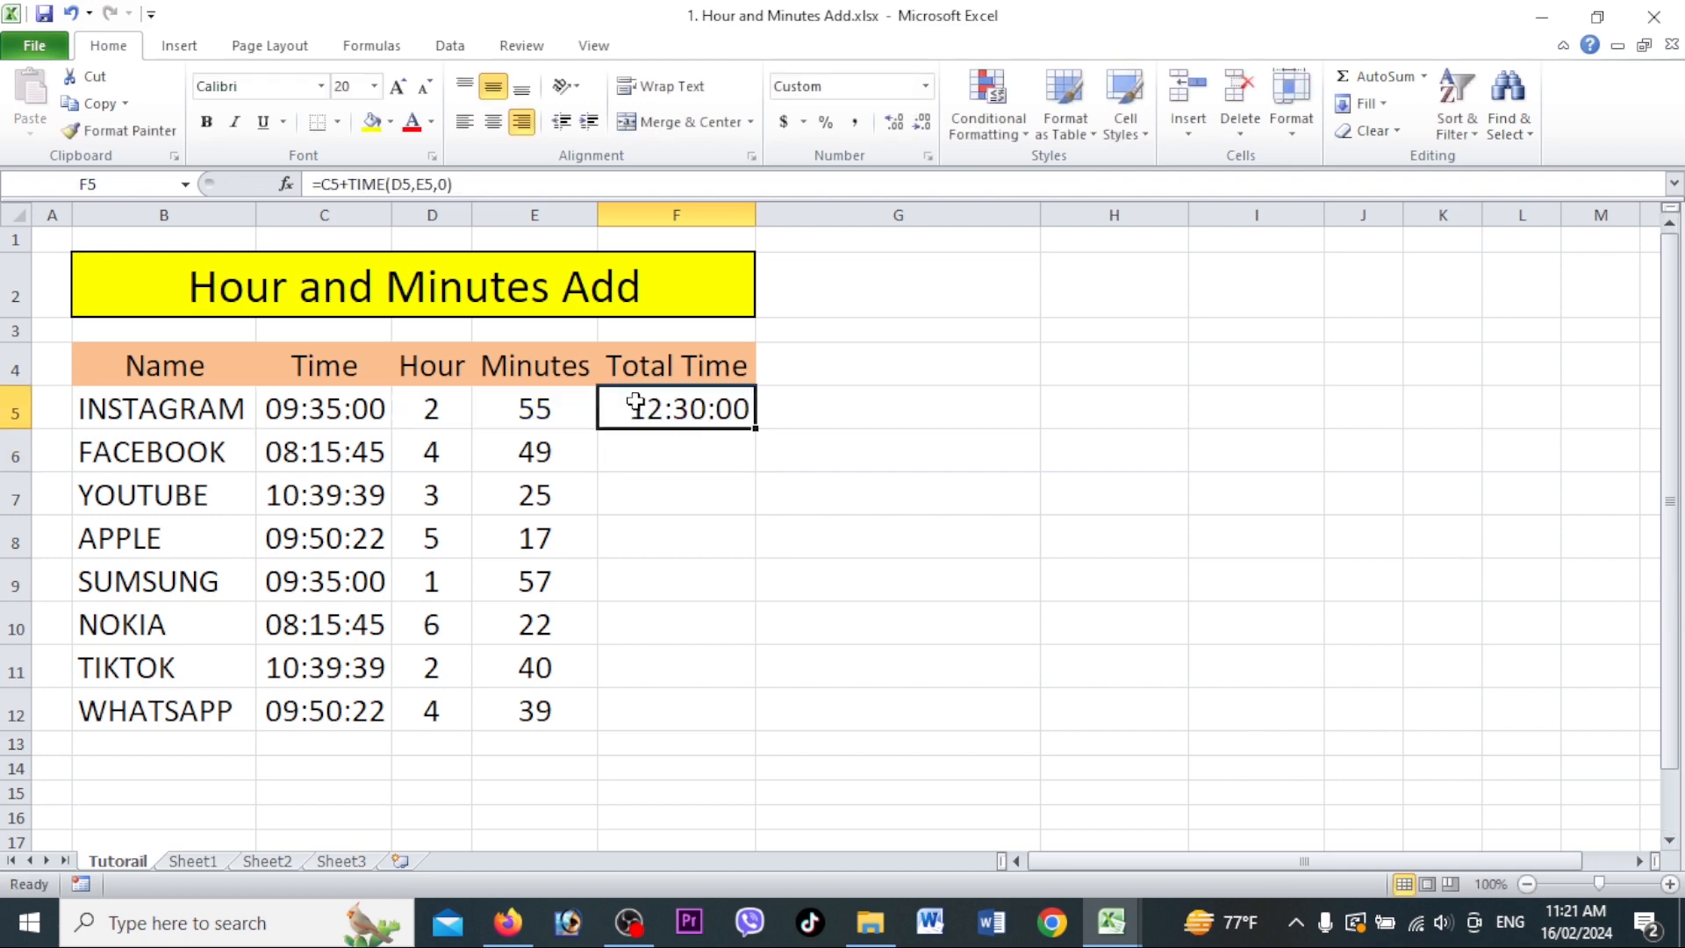
drag(755, 428, 725, 724)
click(724, 677)
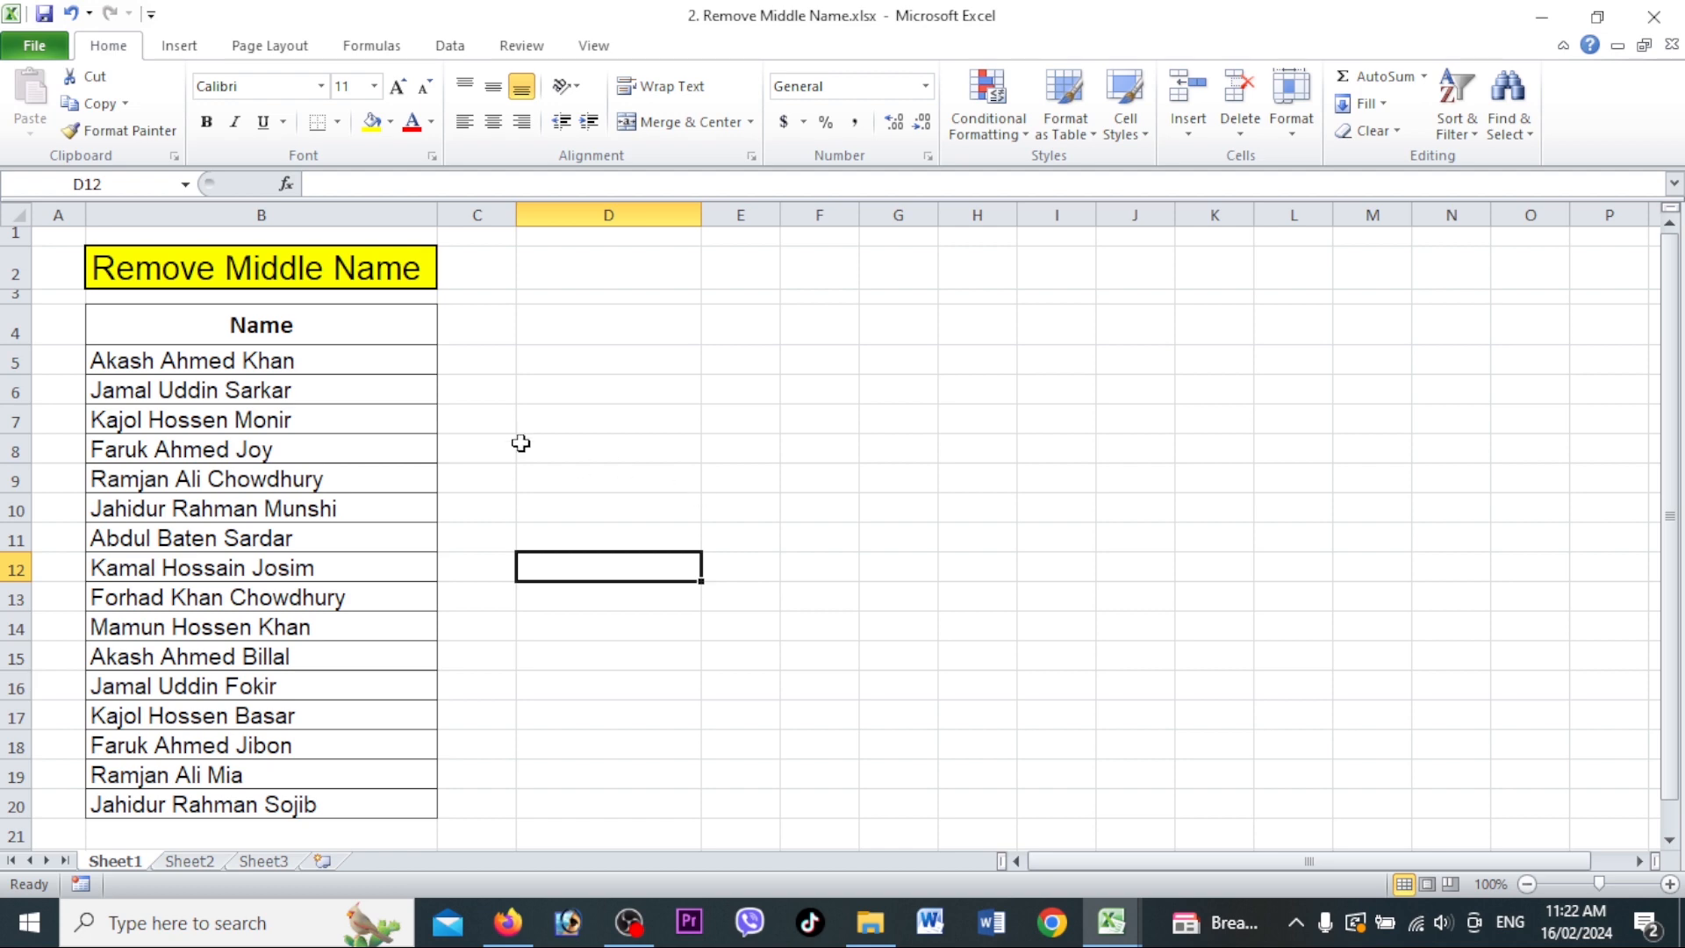
- Delete the middle name by hand from the full name in cell B5
drag(331, 365, 304, 801)
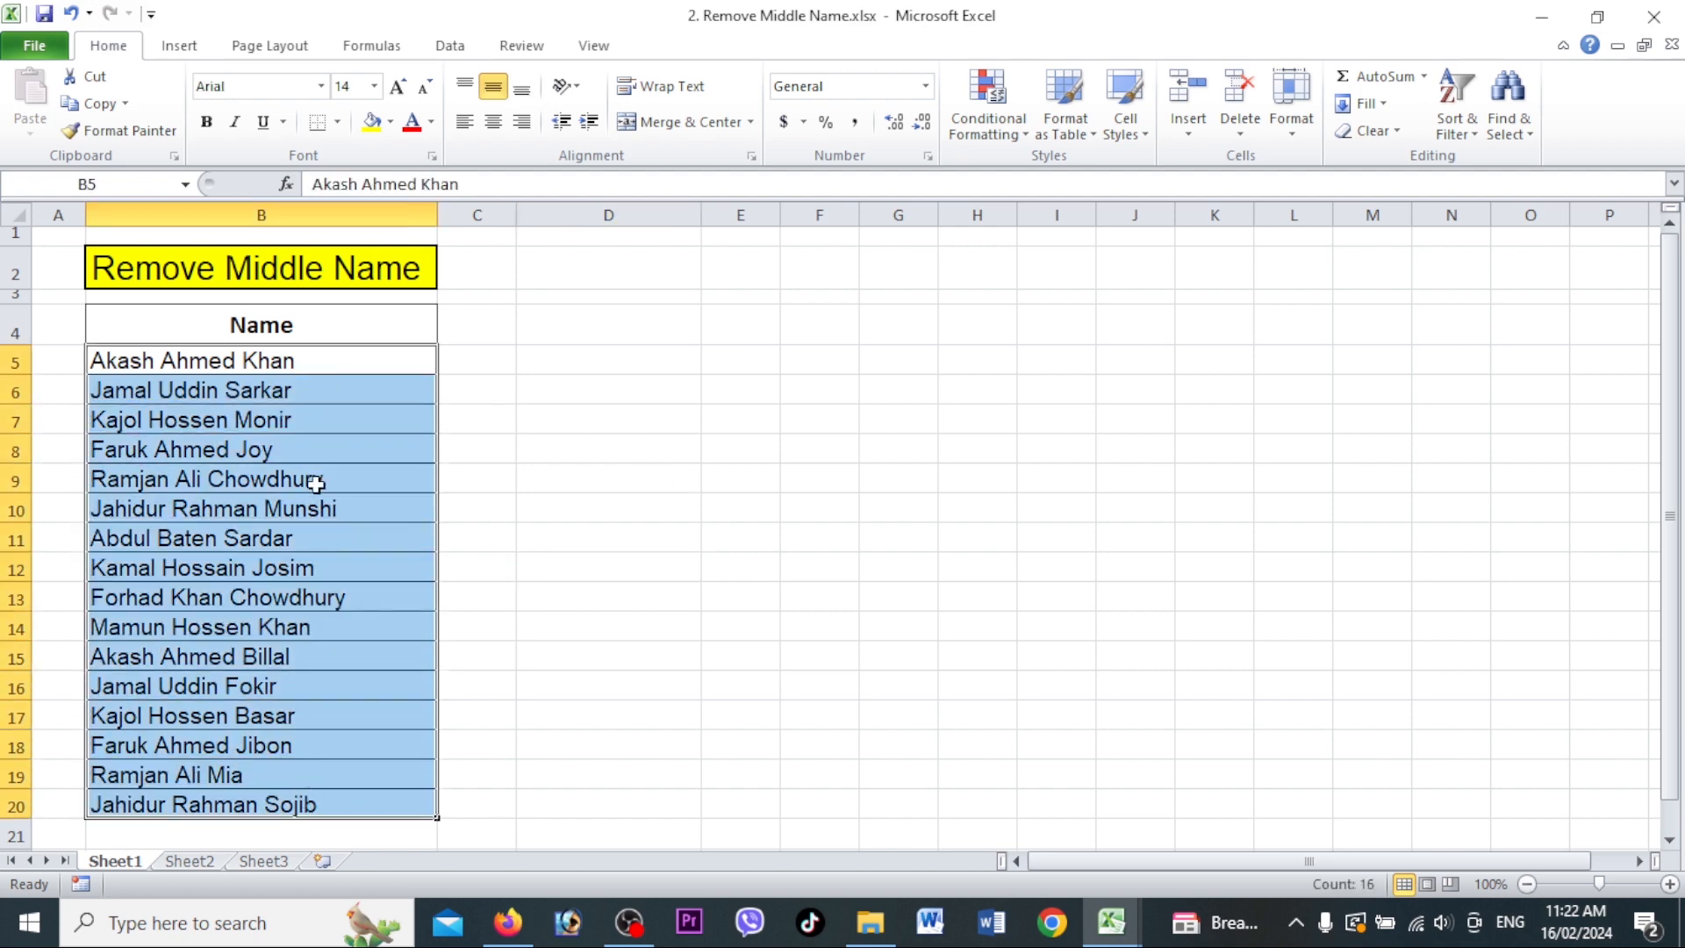
click(344, 360)
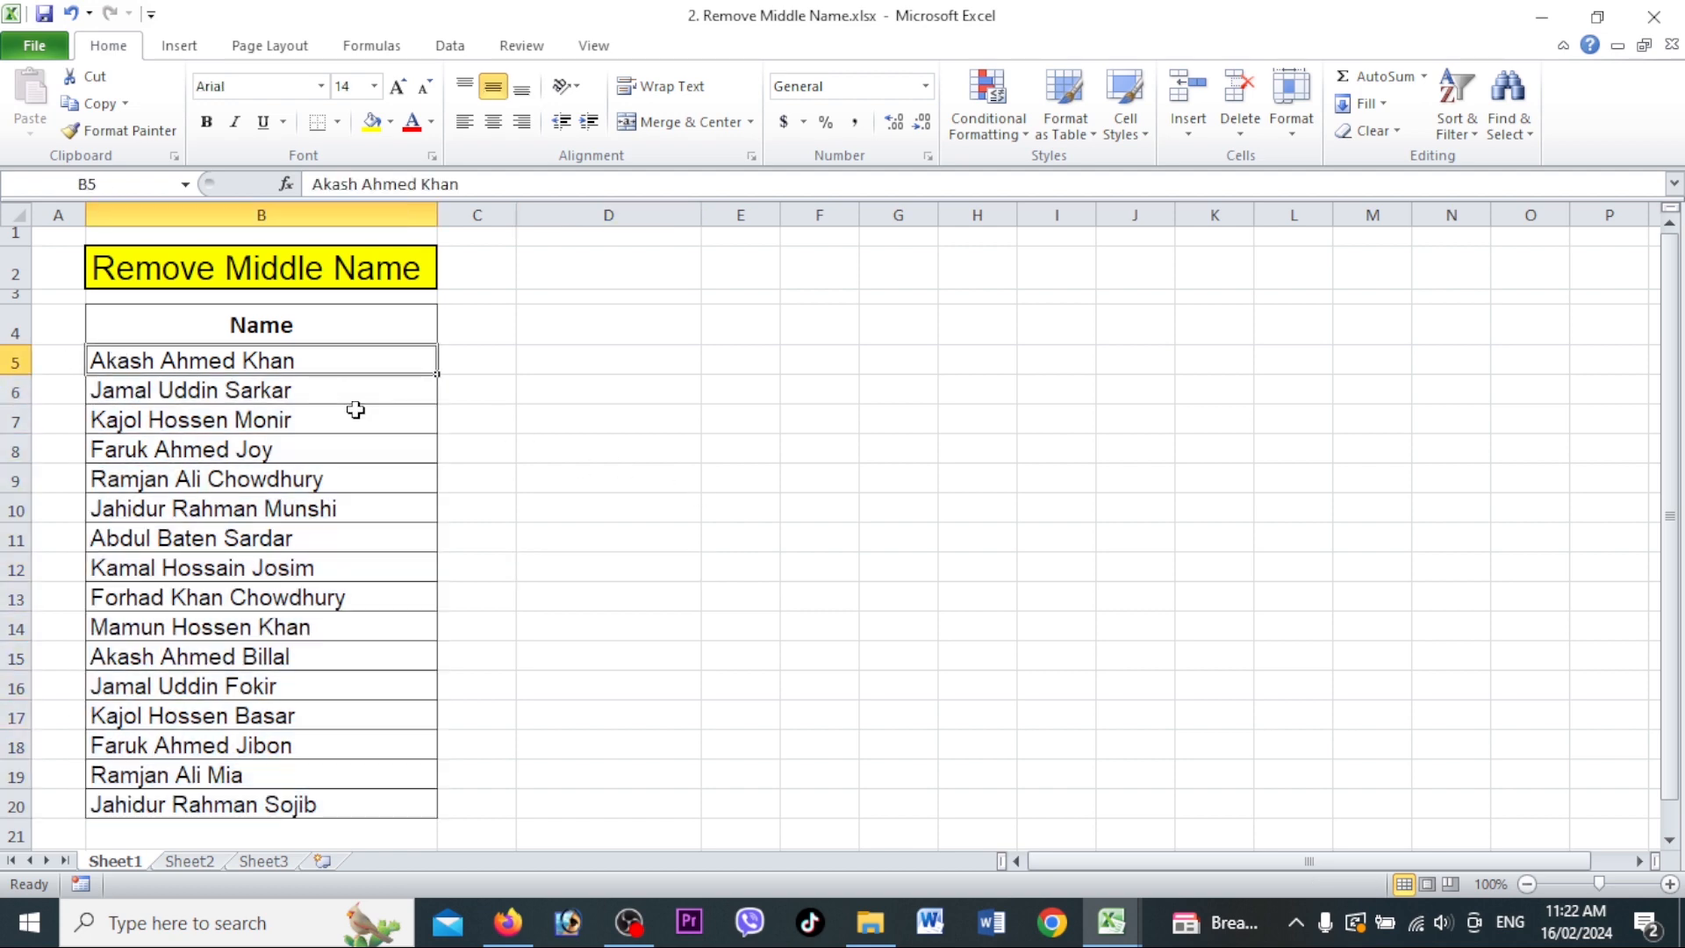
double_click(245, 362)
key(BackSpace)
key(BackSpace)
key(BackSpace)
key(BackSpace)
key(BackSpace)
key(BackSpace)
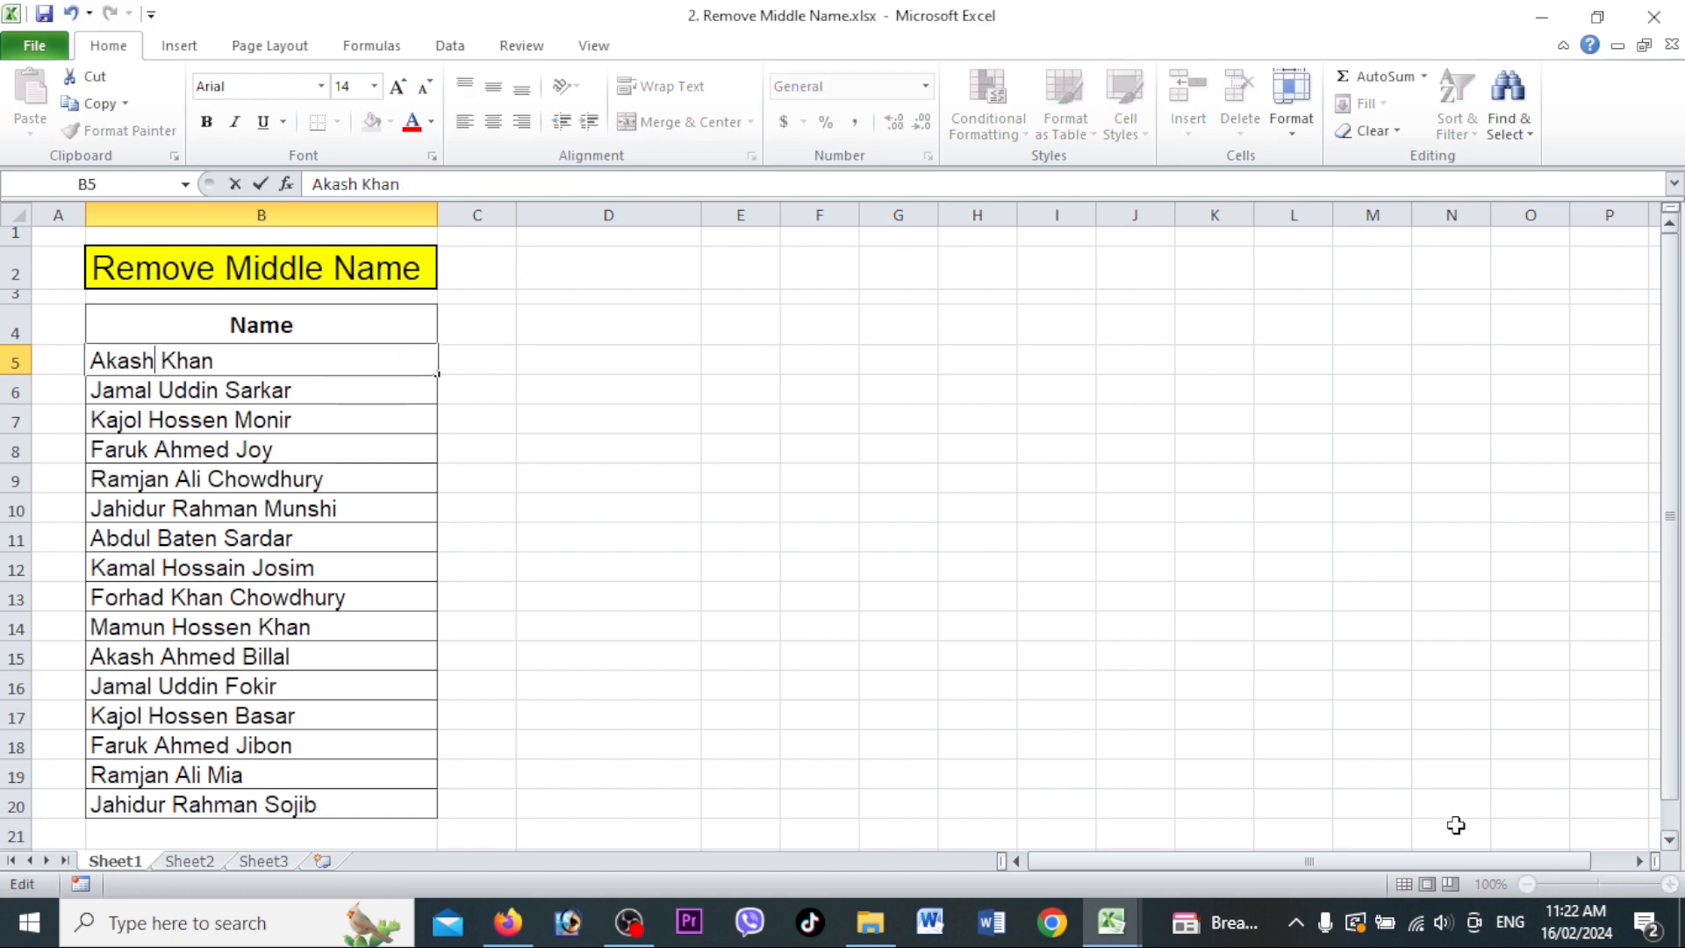
key(Return)
- Try to delete the middle name by hand from the full name in cell B6
double_click(226, 387)
key(BackSpace)
key(BackSpace)
key(BackSpace)
key(BackSpace)
key(BackSpace)
key(BackSpace)
key(BackSpace)
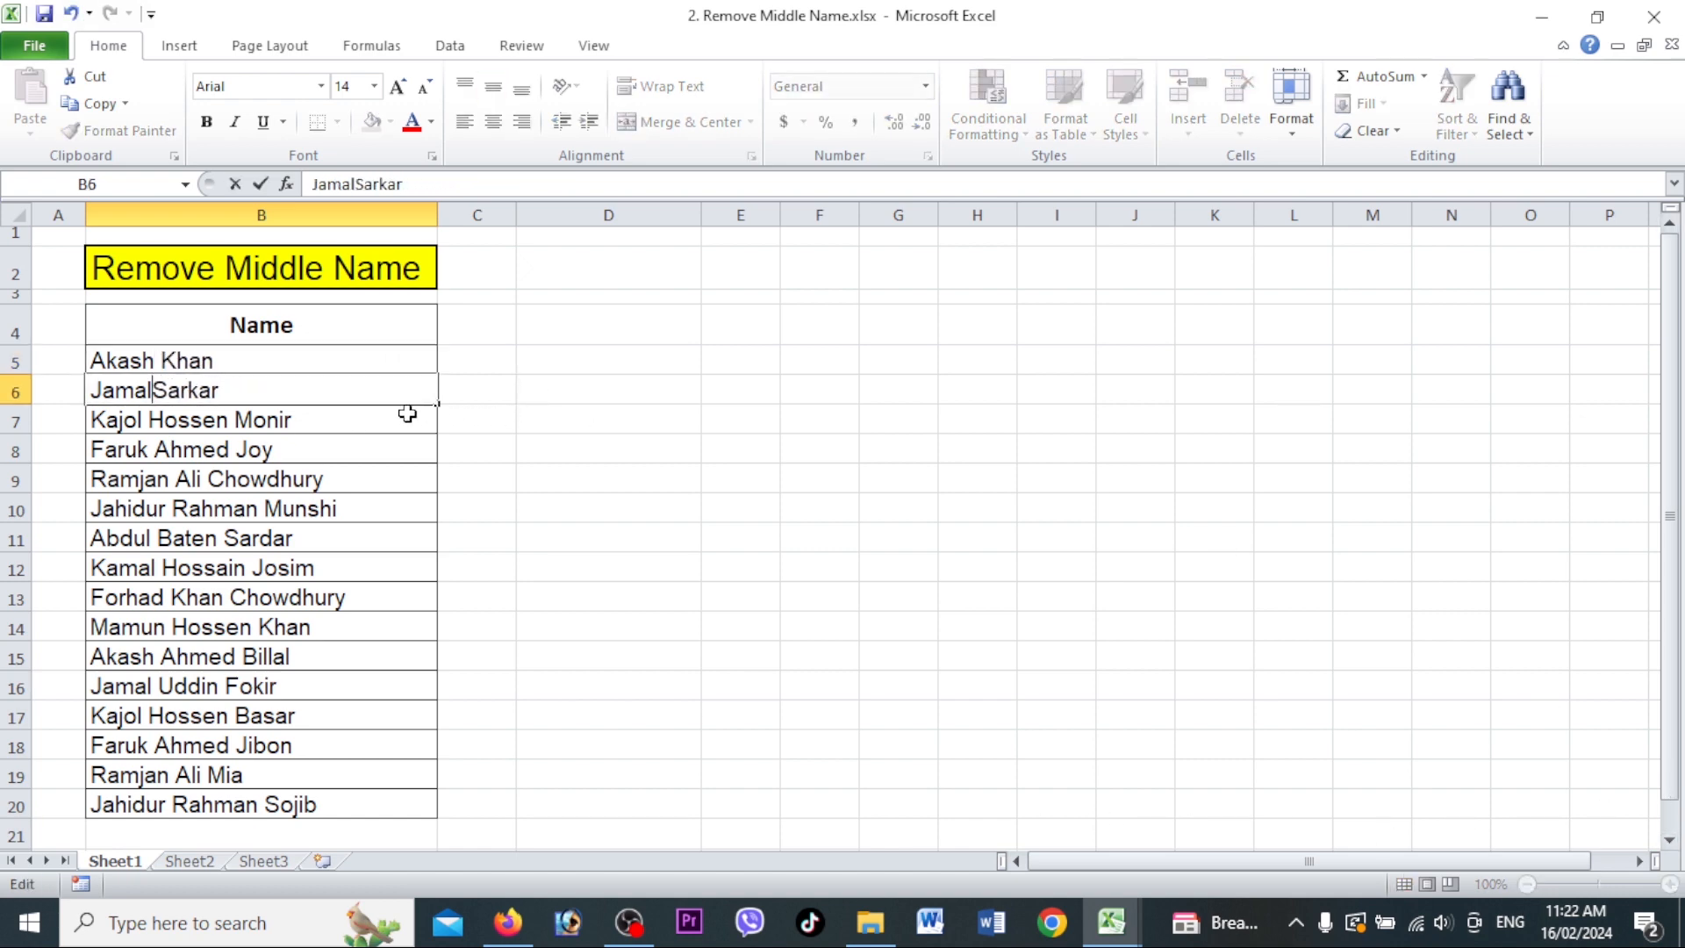
- Cancel the edit in B6 and undo the manual middle-name deletion in B5
key(ctrl+z)
key(ctrl+z)
key(Escape)
key(ctrl+z)
click(733, 445)
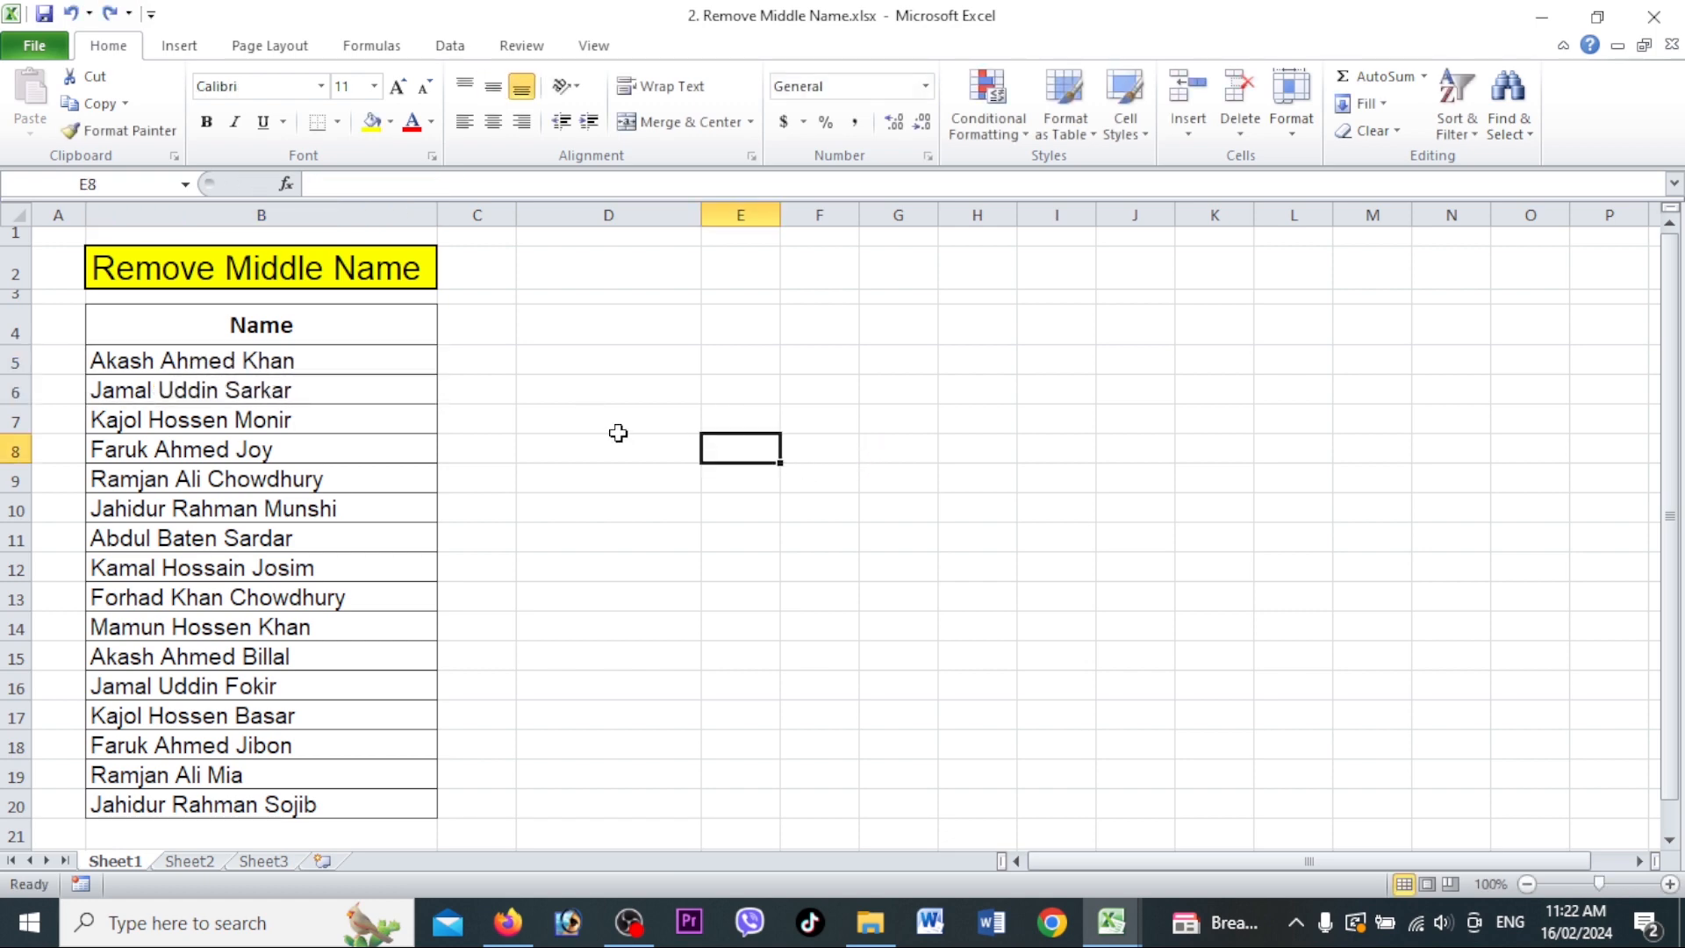
- Remove all middle names in B5:B20 with Replace All, finding space-asterisk-space and replacing it with a single space
drag(361, 361, 318, 795)
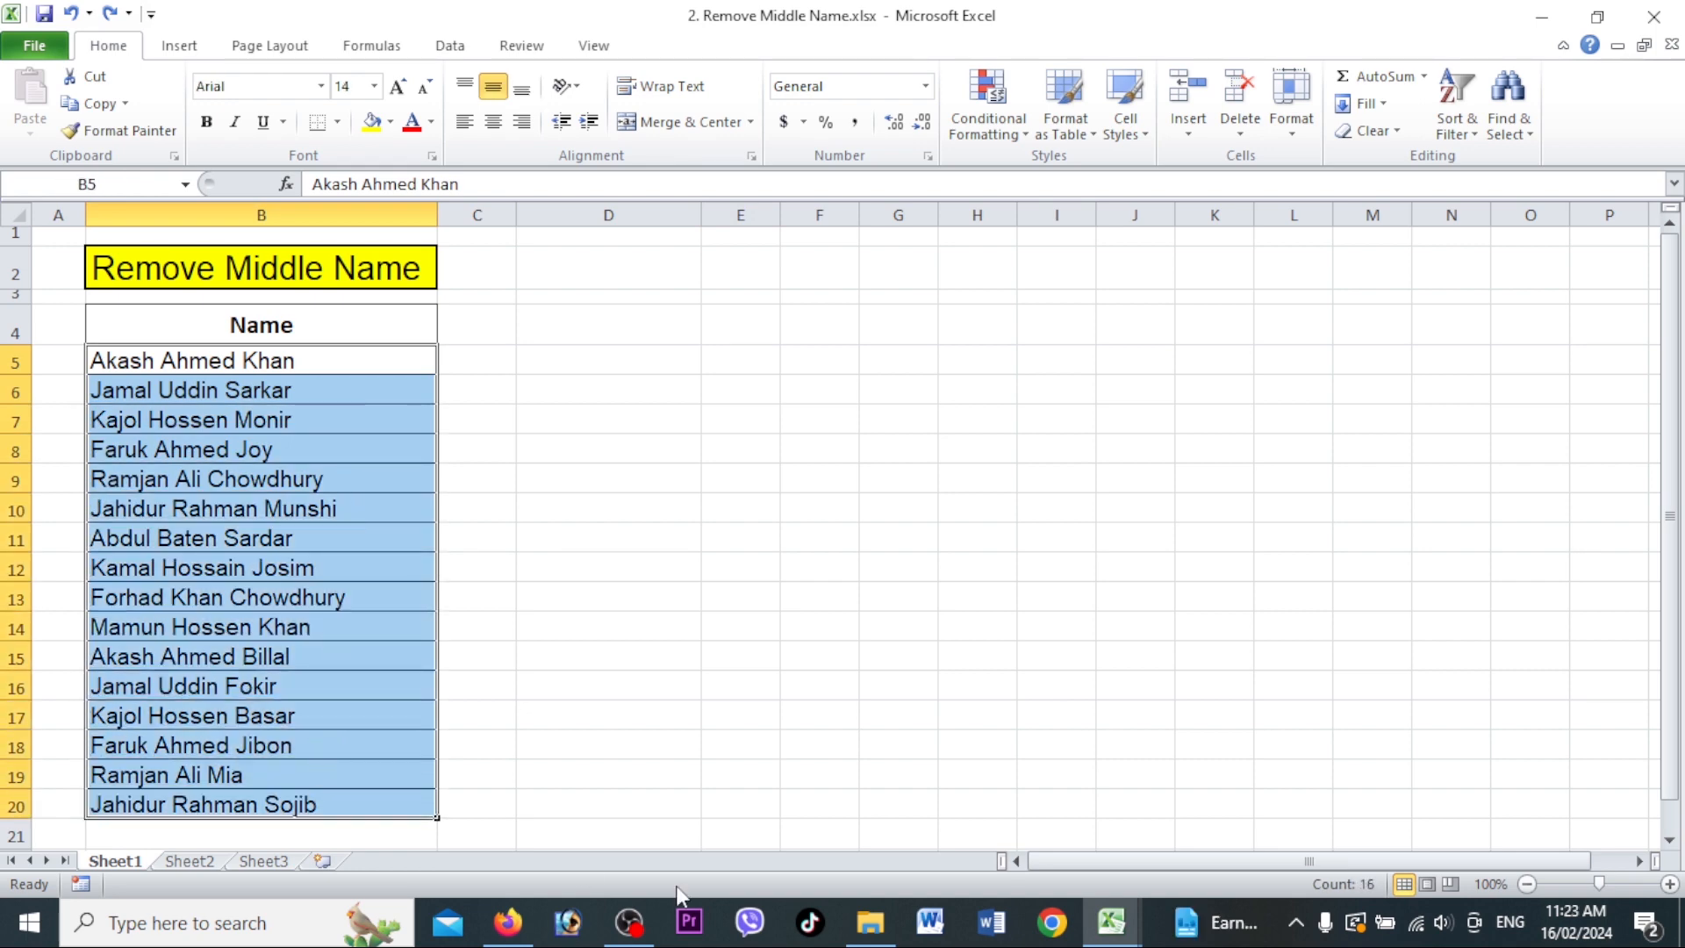
key(ctrl+h)
drag(616, 488, 556, 482)
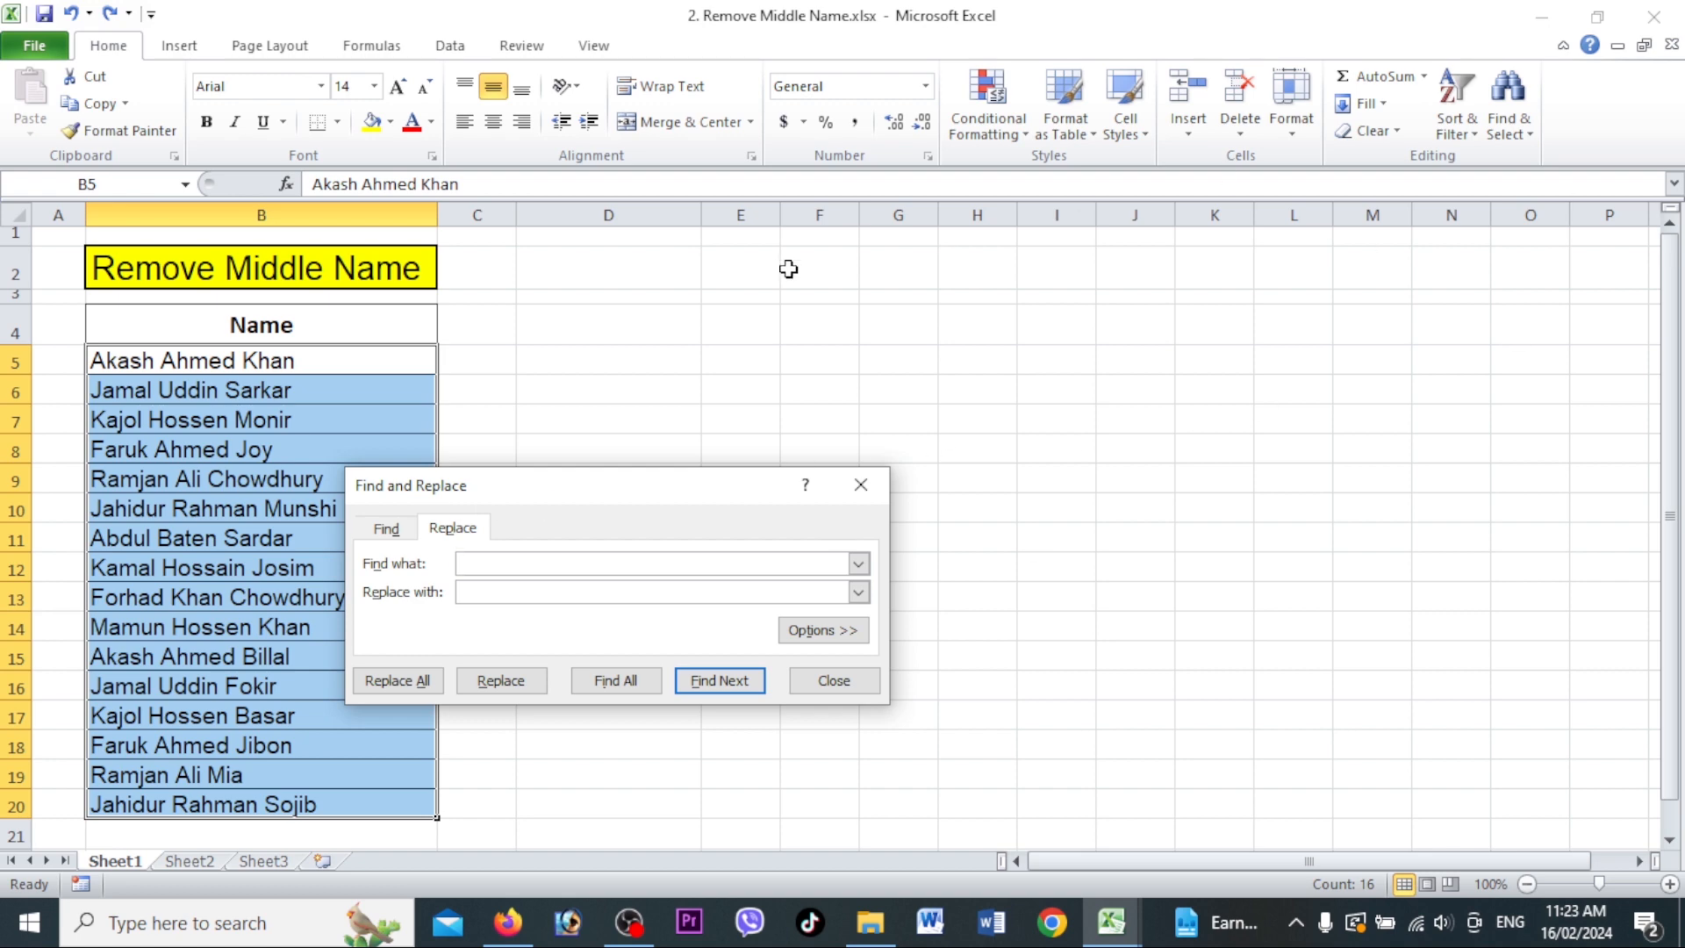
text(*)
click(507, 591)
click(406, 688)
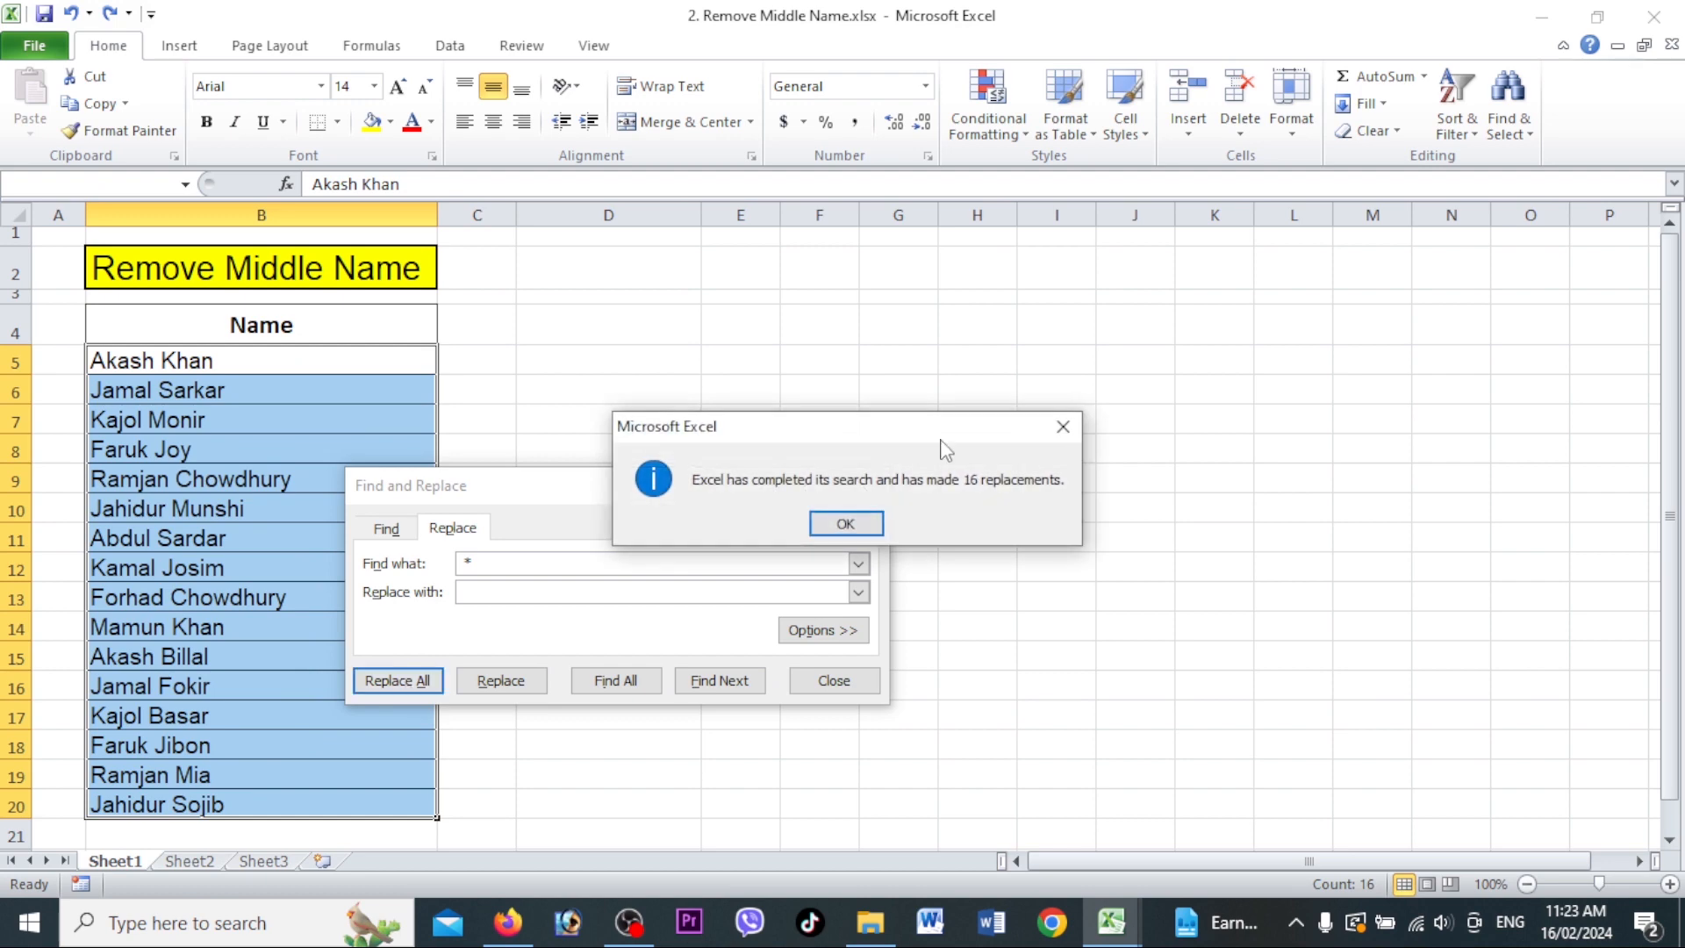
click(848, 523)
click(861, 484)
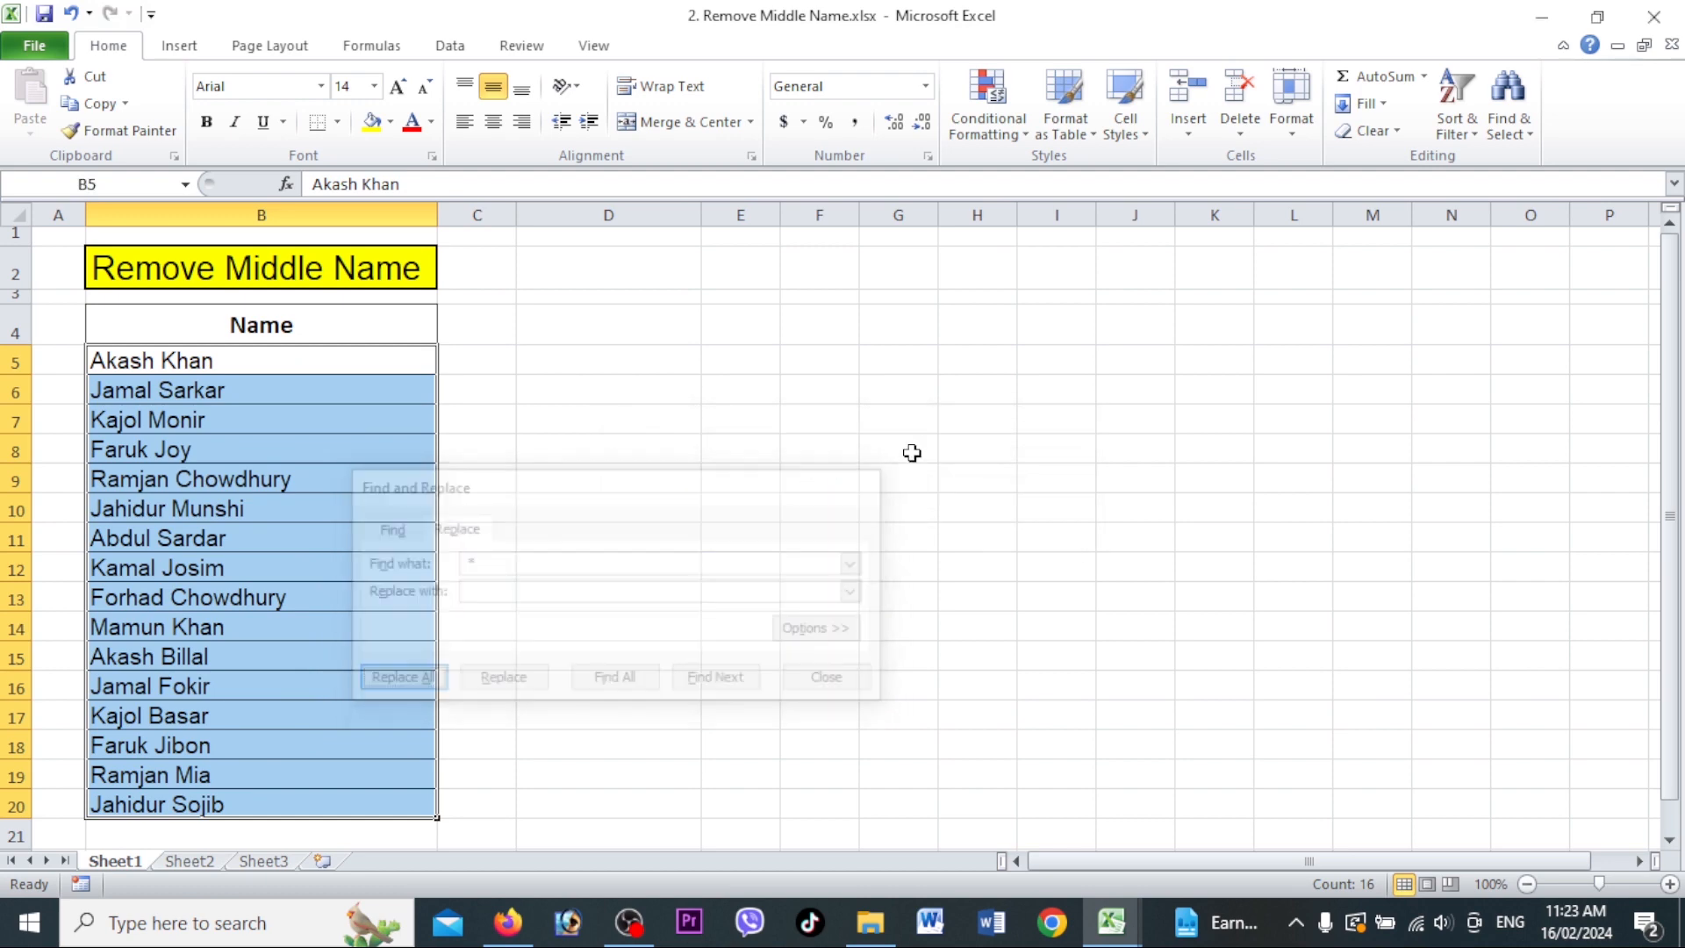
drag(237, 367, 214, 803)
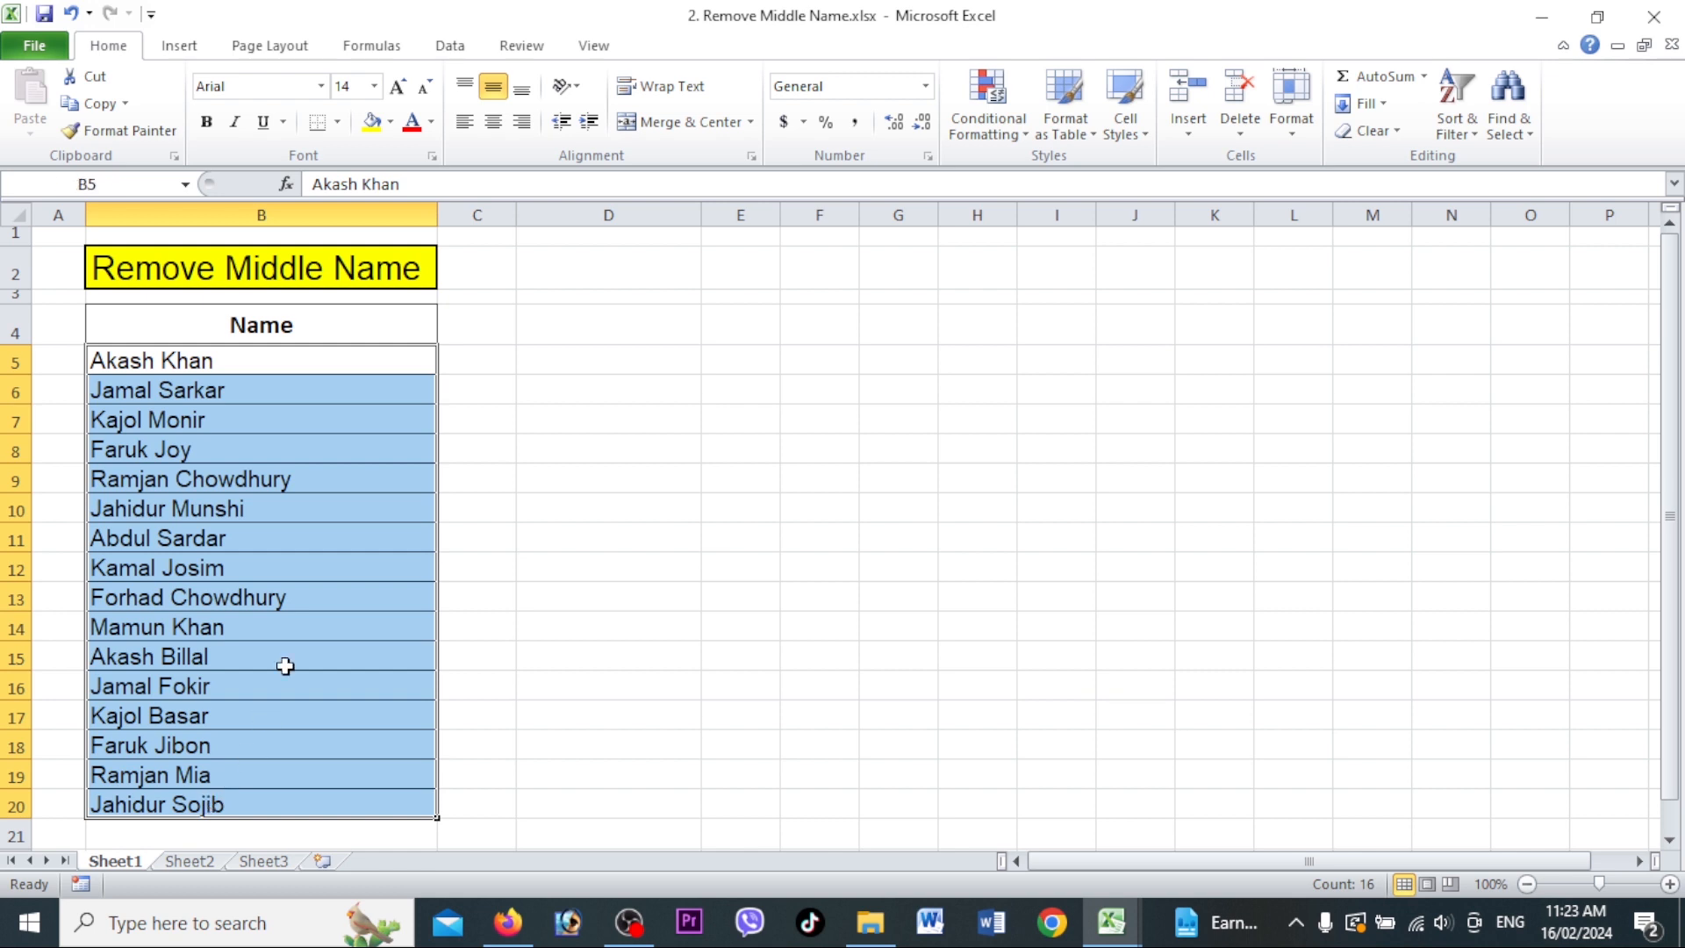
click(290, 363)
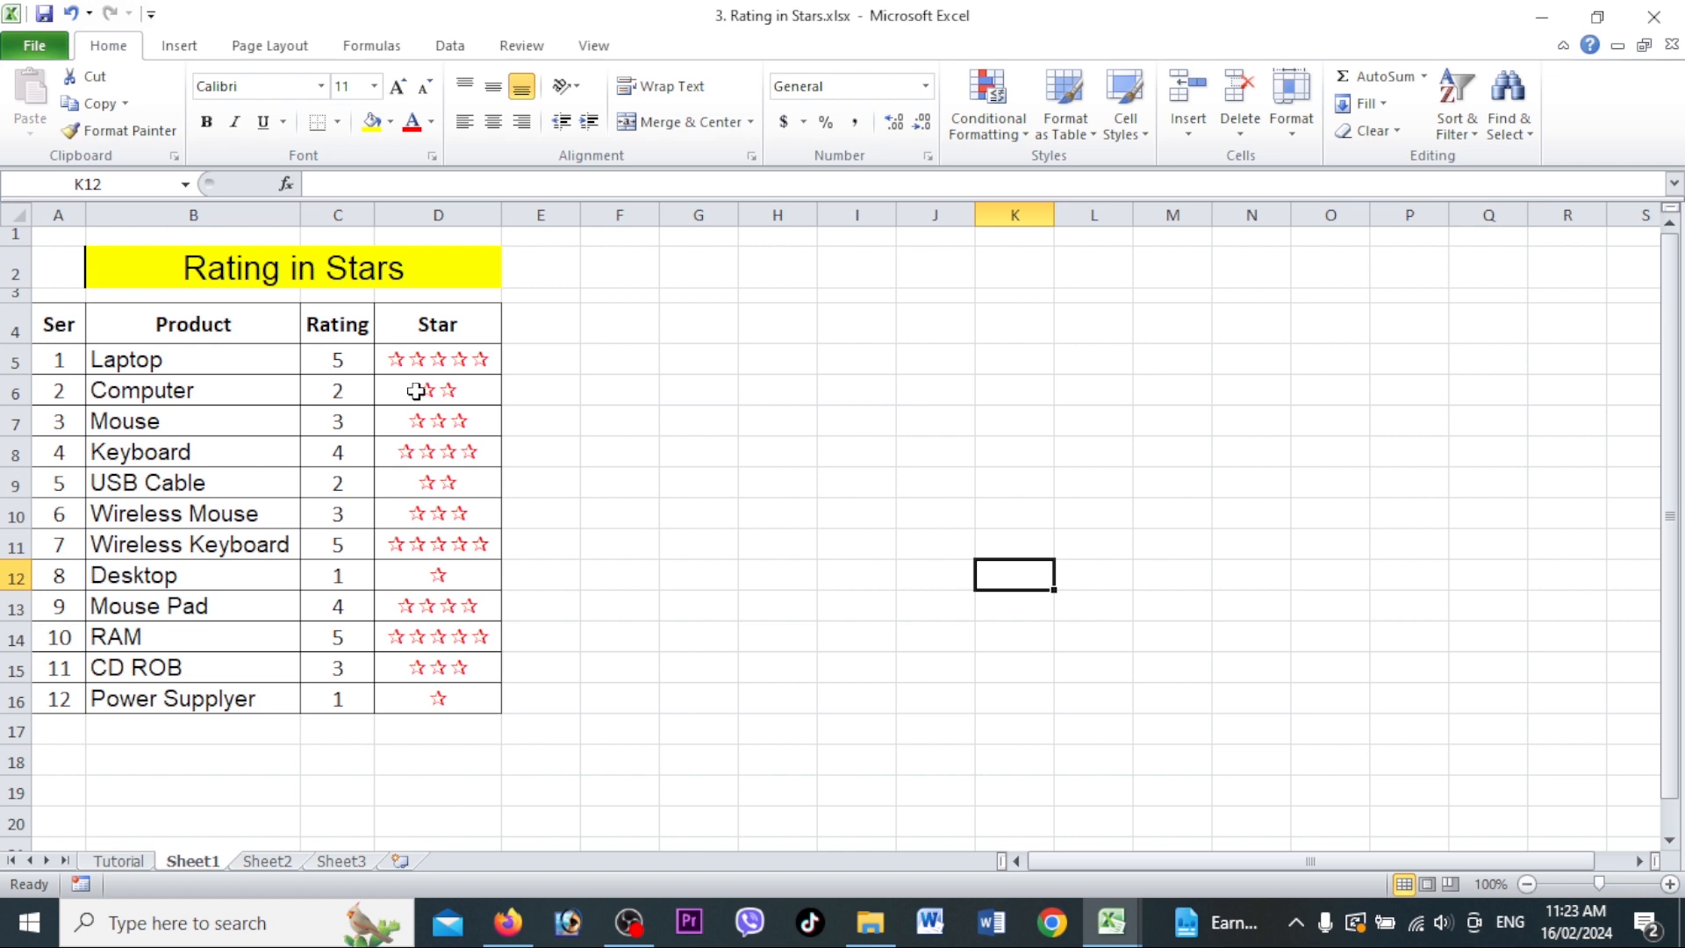
- Check the finished Star column on Sheet1, and enter =CHAR(182) in cell D5 of the Tutorial sheet
drag(451, 359, 446, 695)
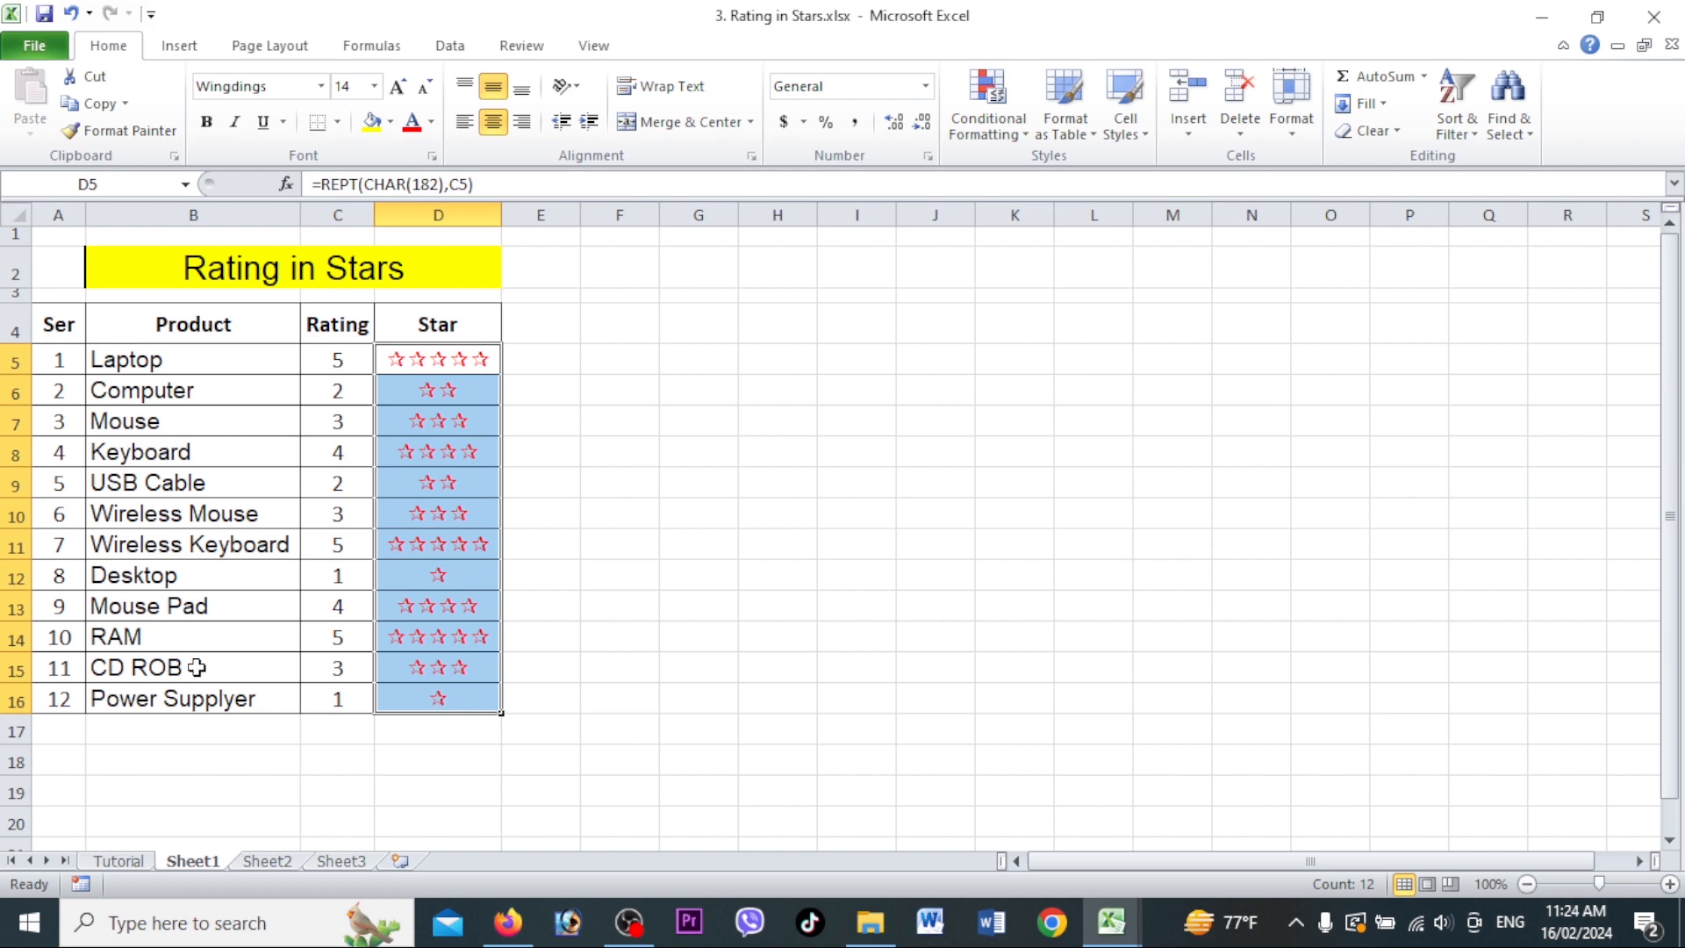
click(119, 863)
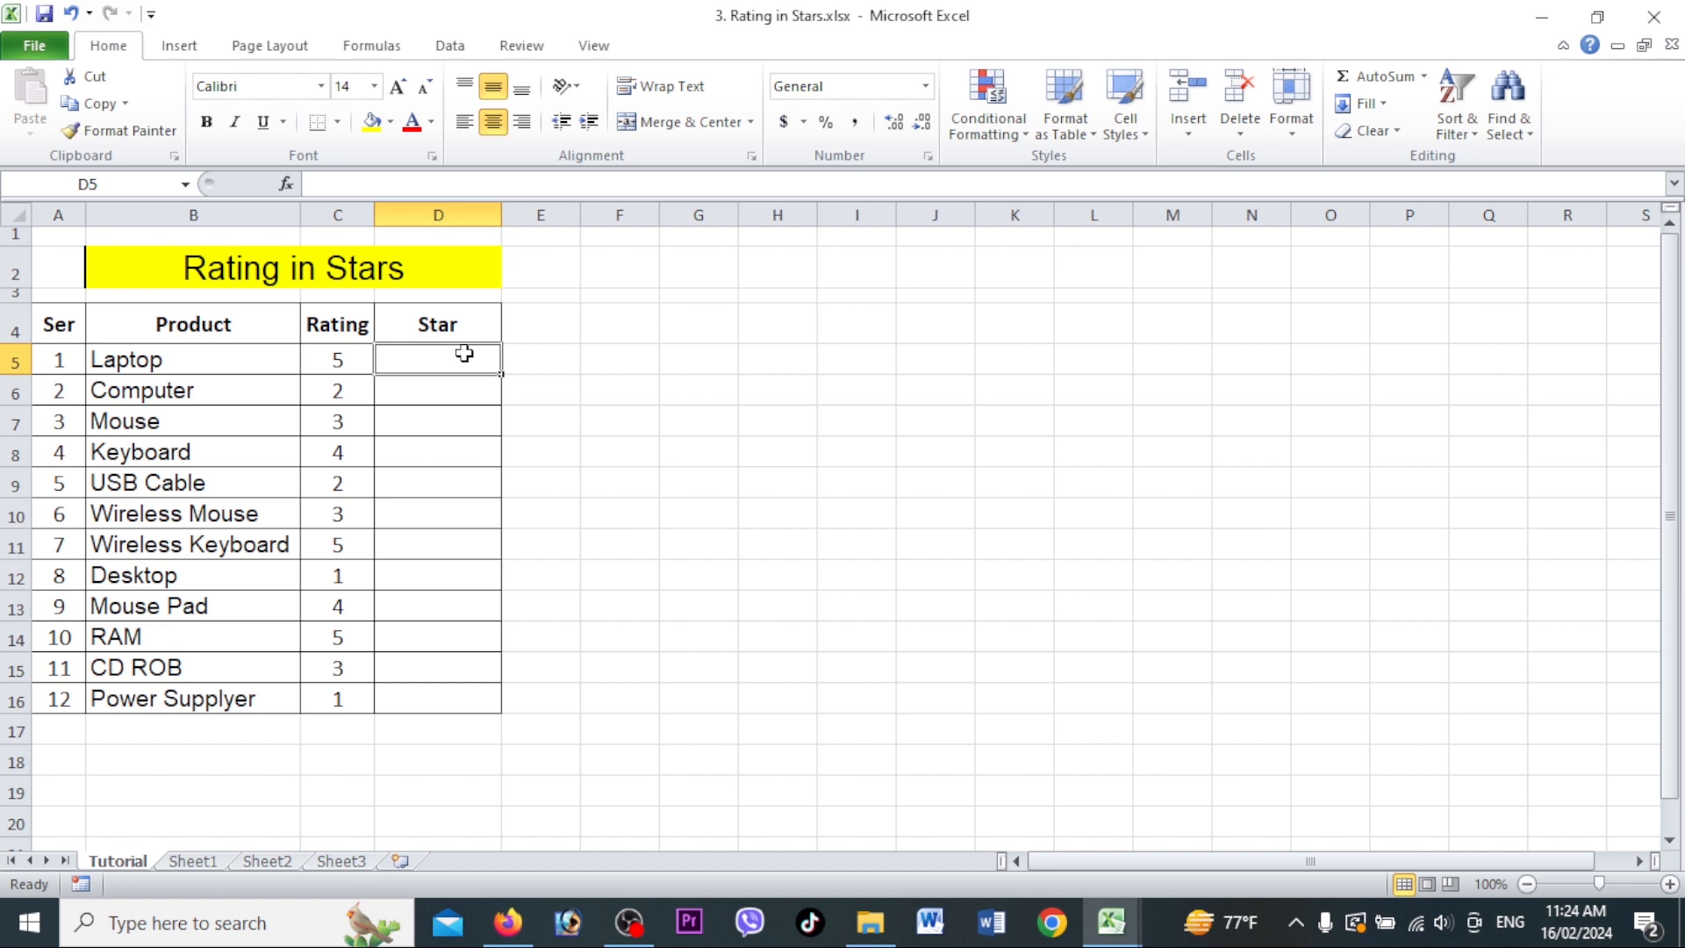
text(=)
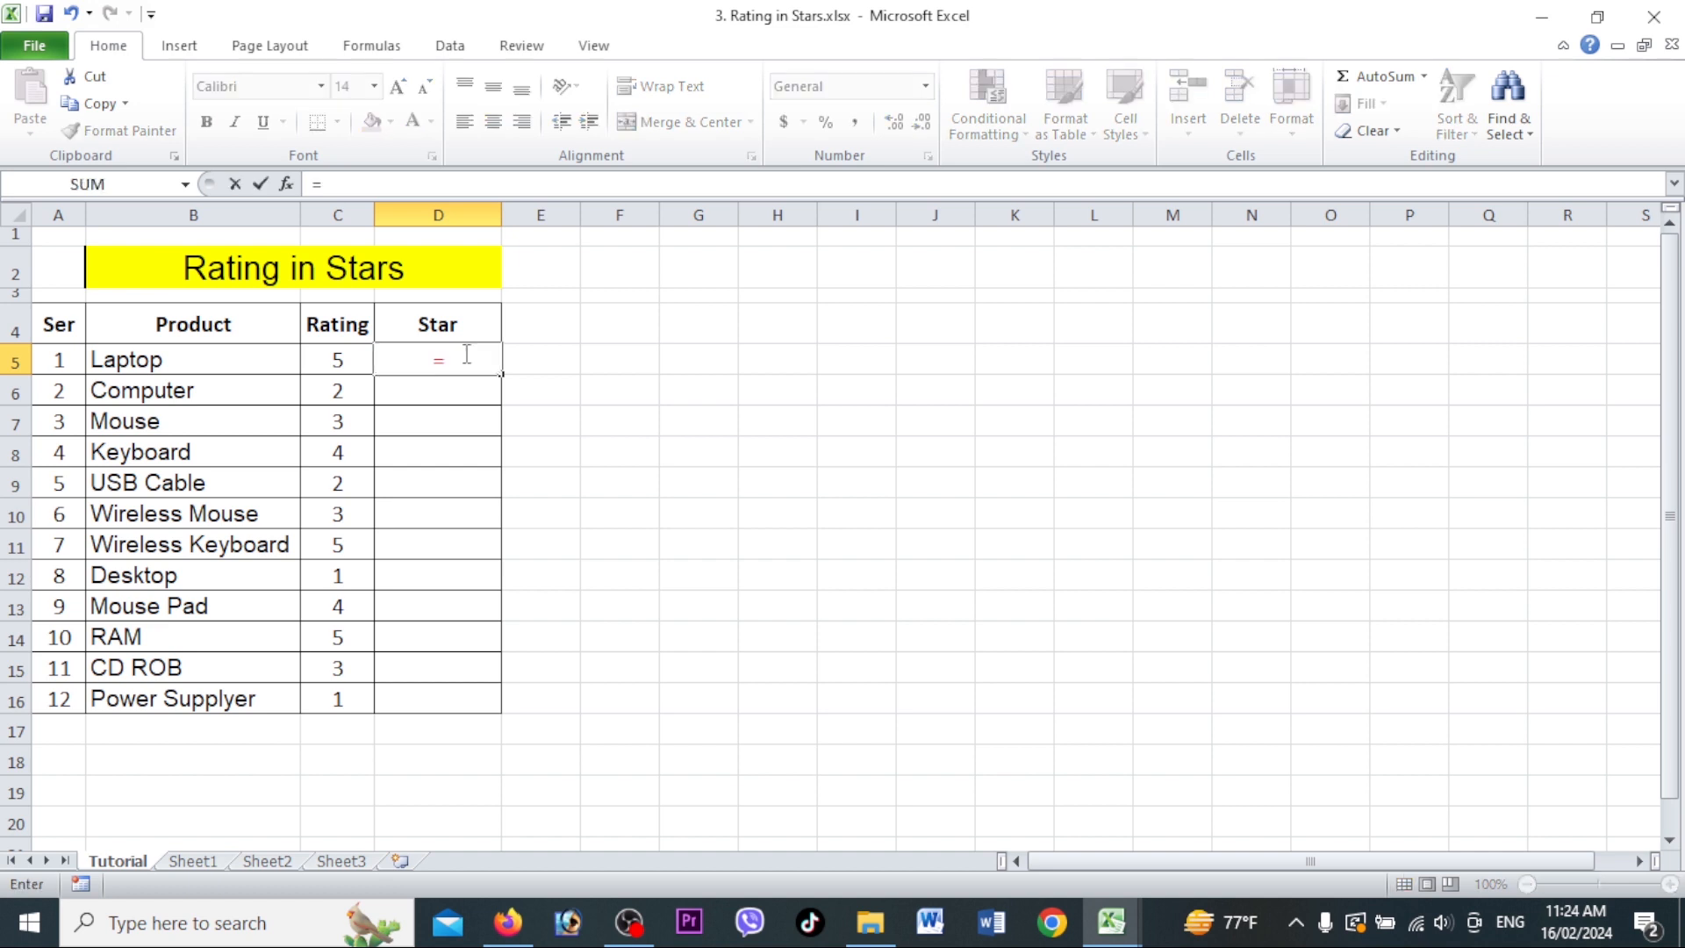
text(char)
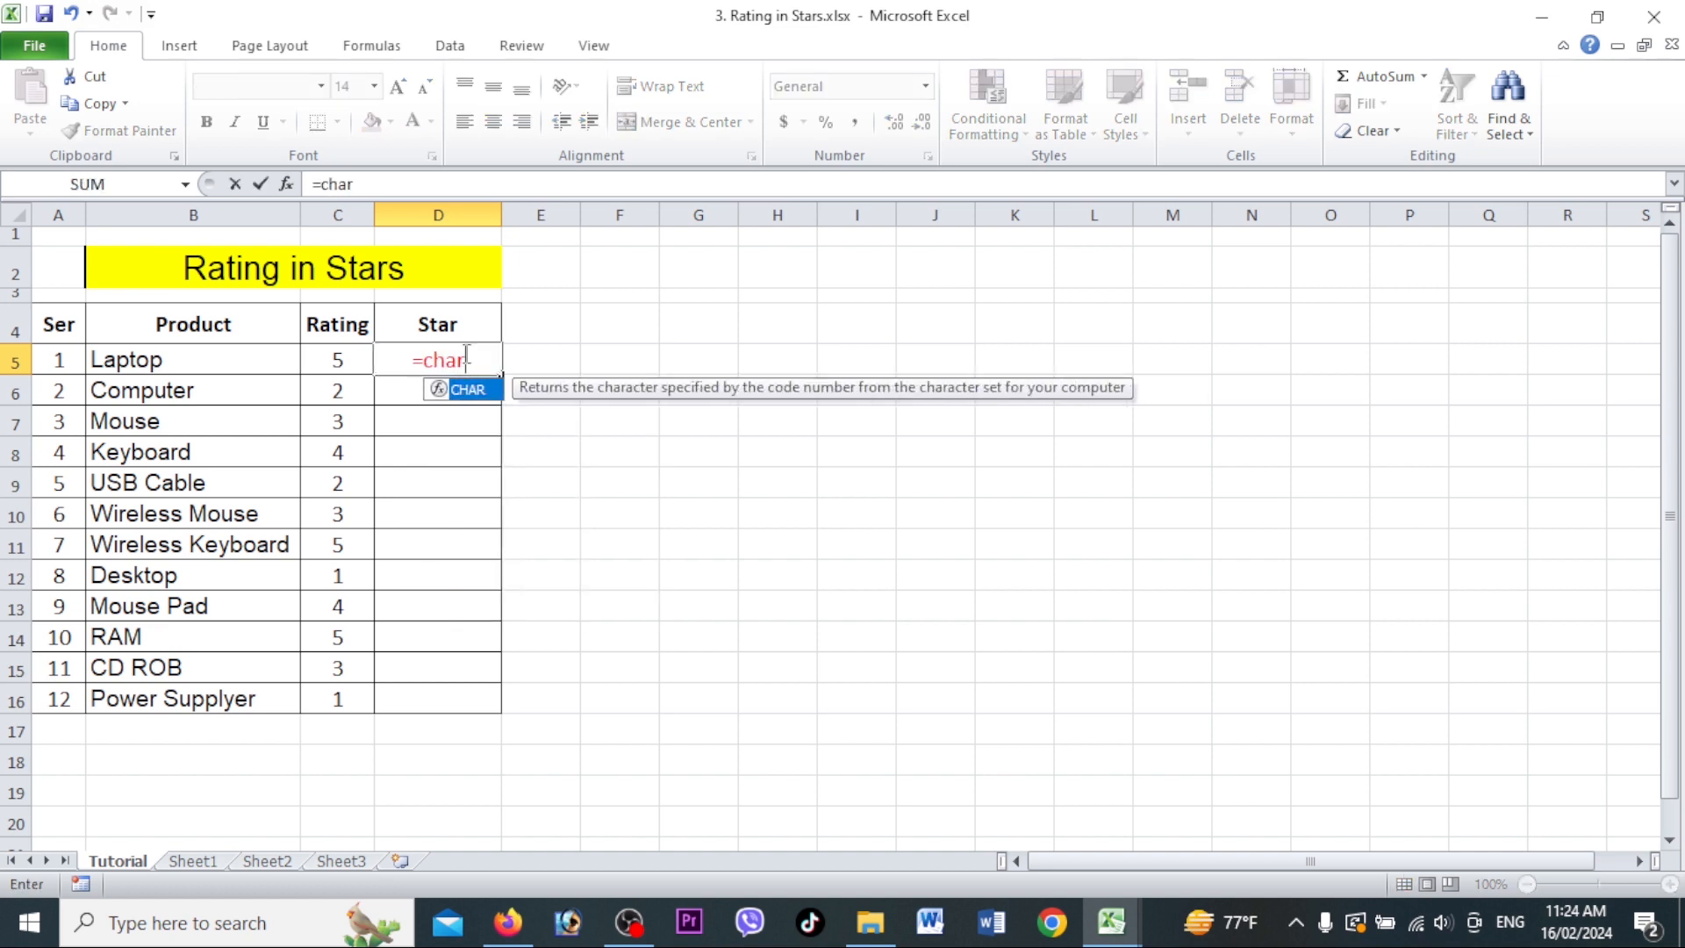
text(()
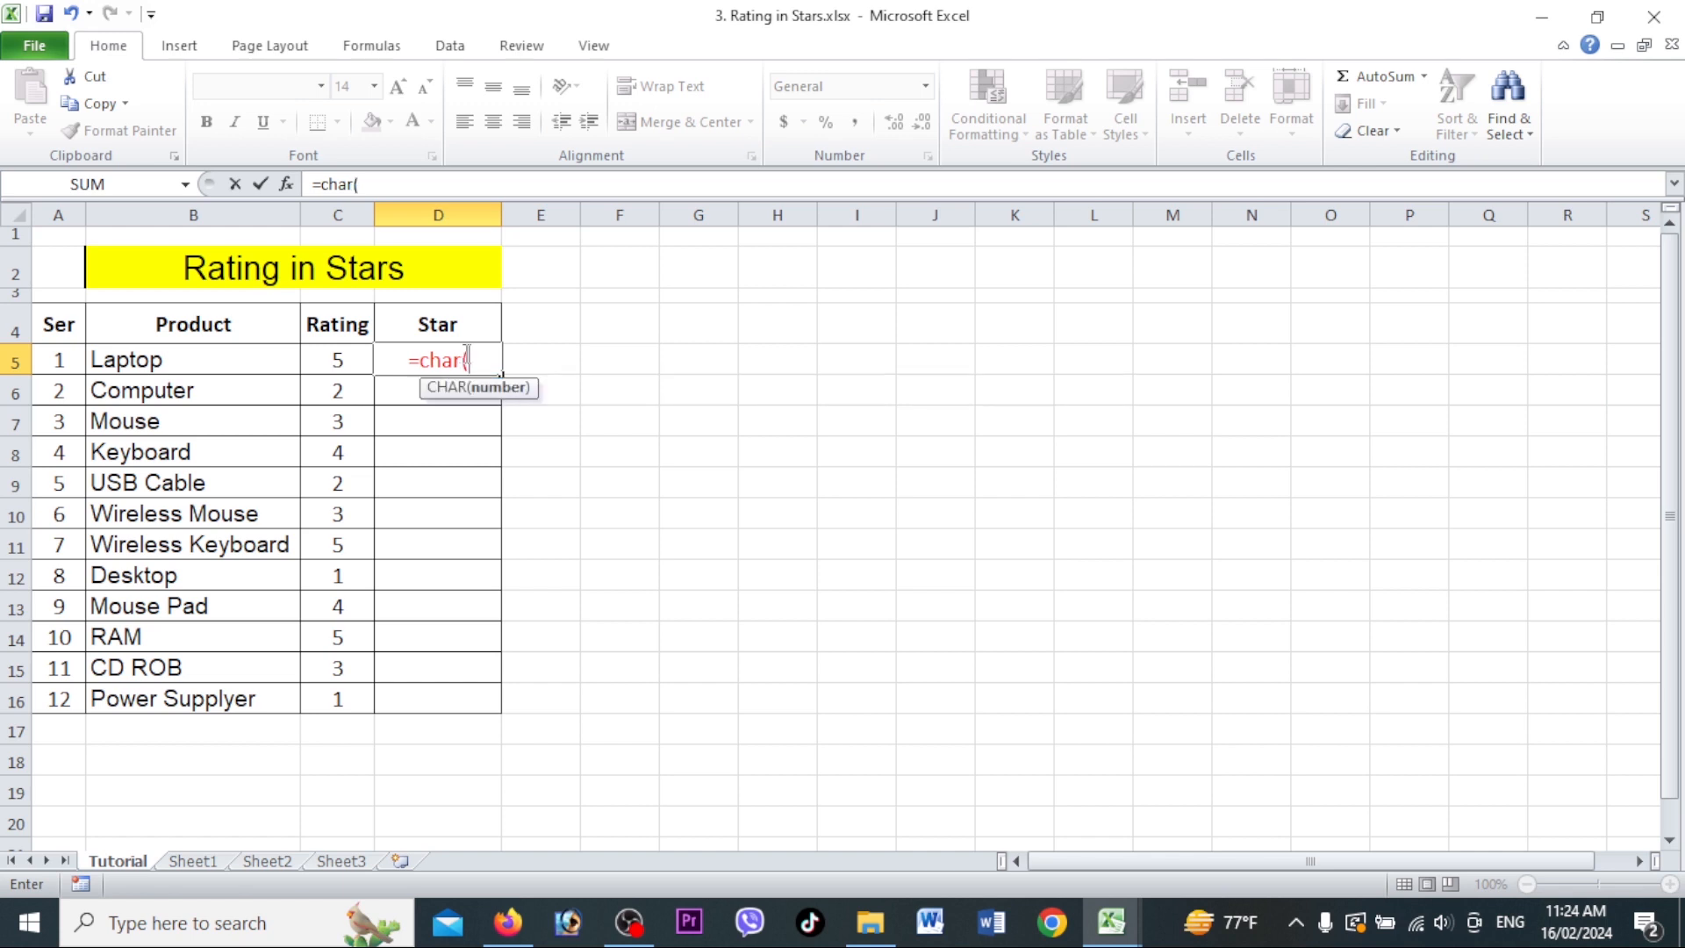
text(1)
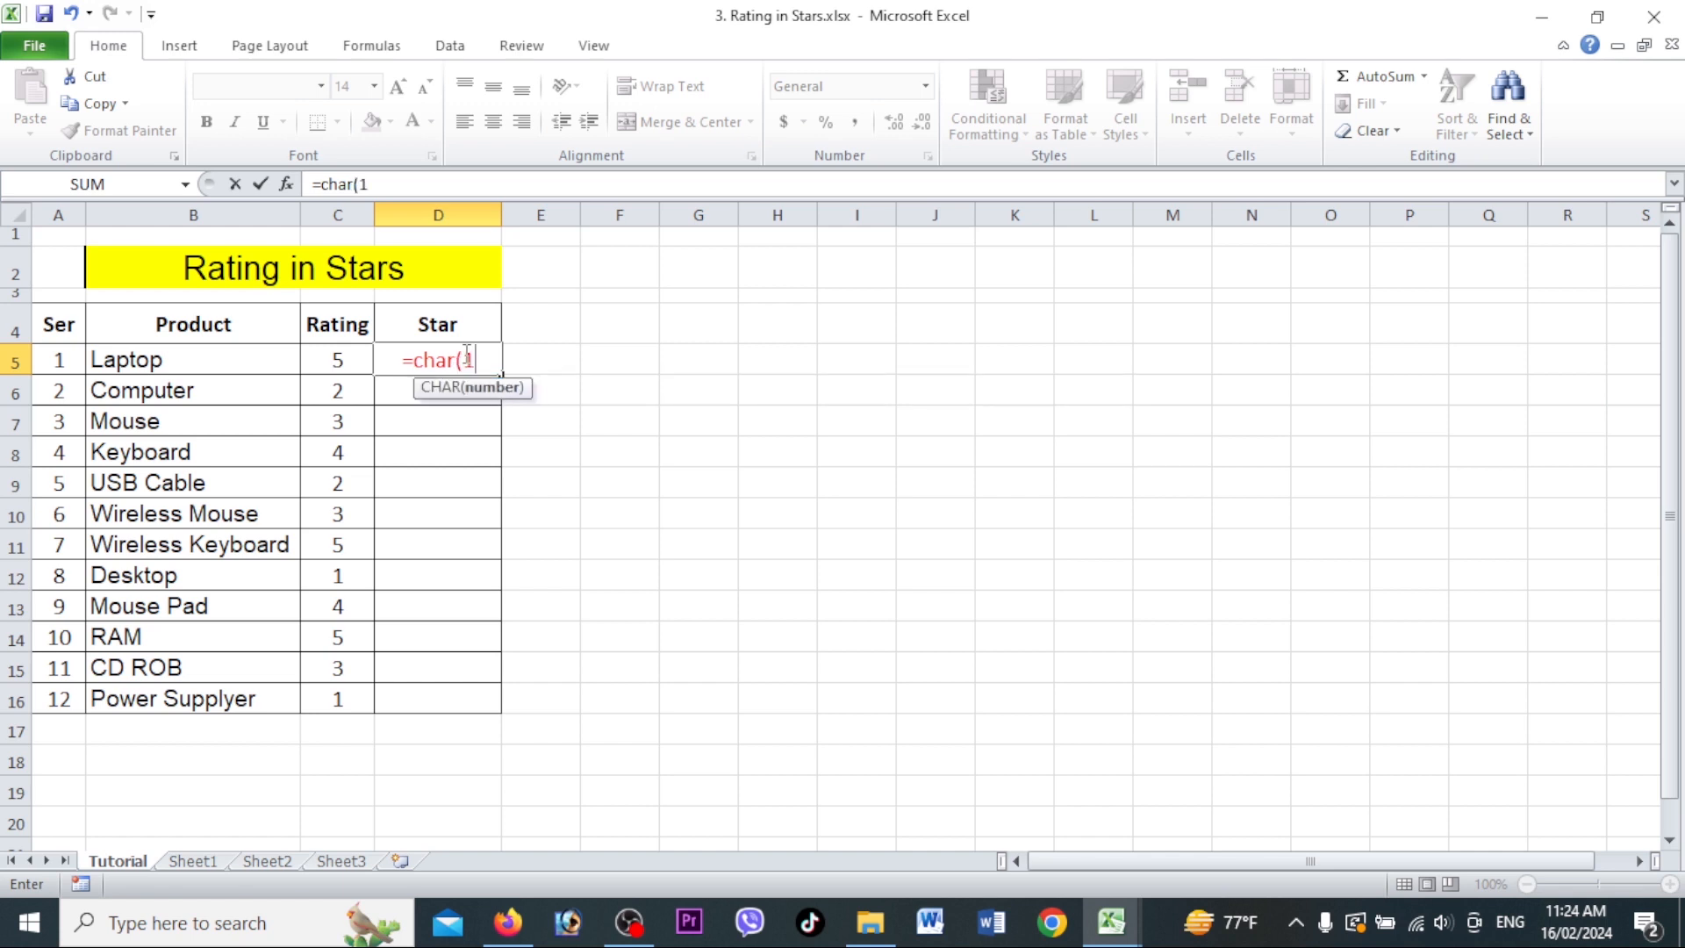
text(82))
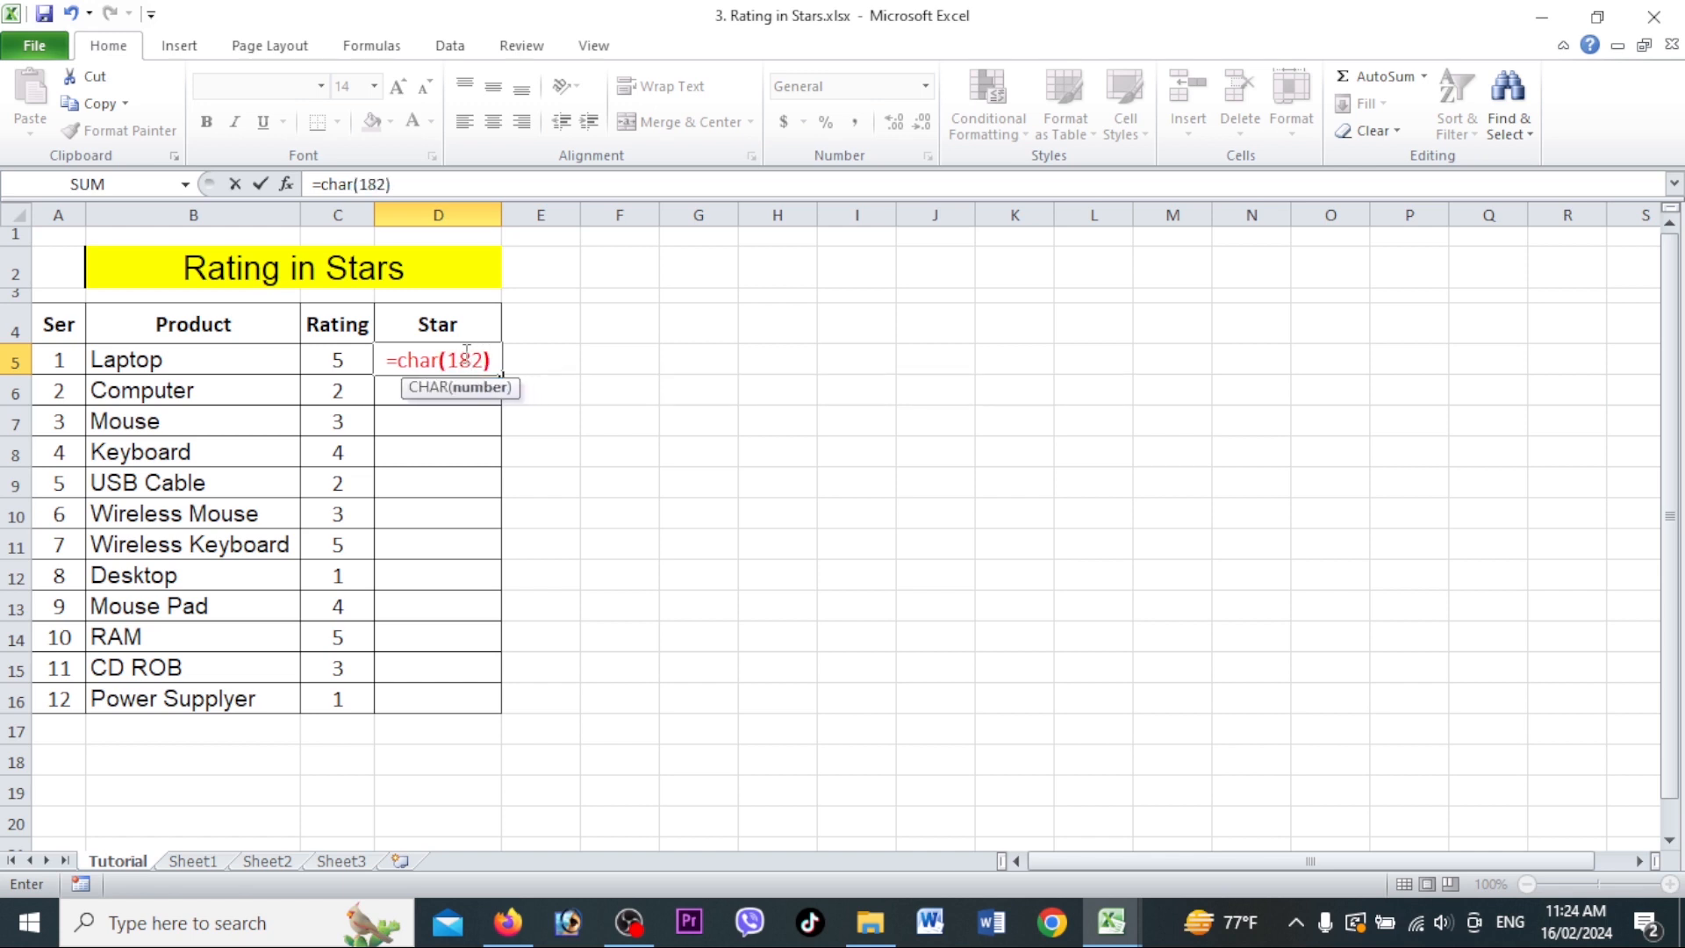
key(Return)
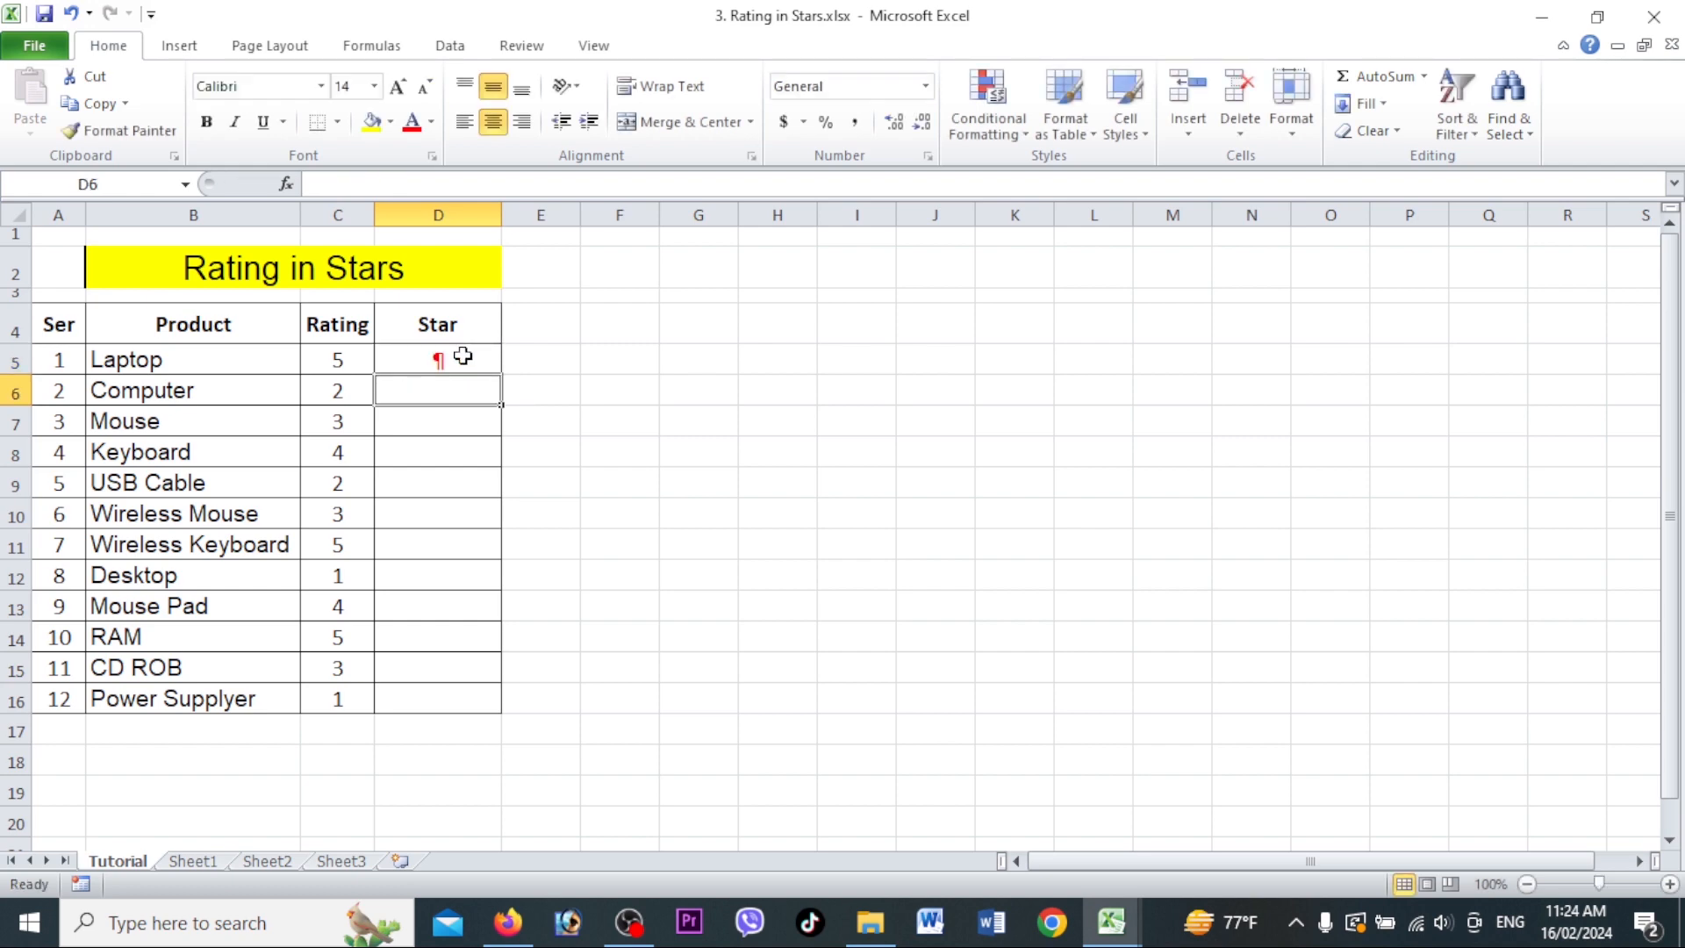
- Extend the formula in D5 to =REPT(CHAR(182),C5) so the symbol repeats according to the rating
click(414, 359)
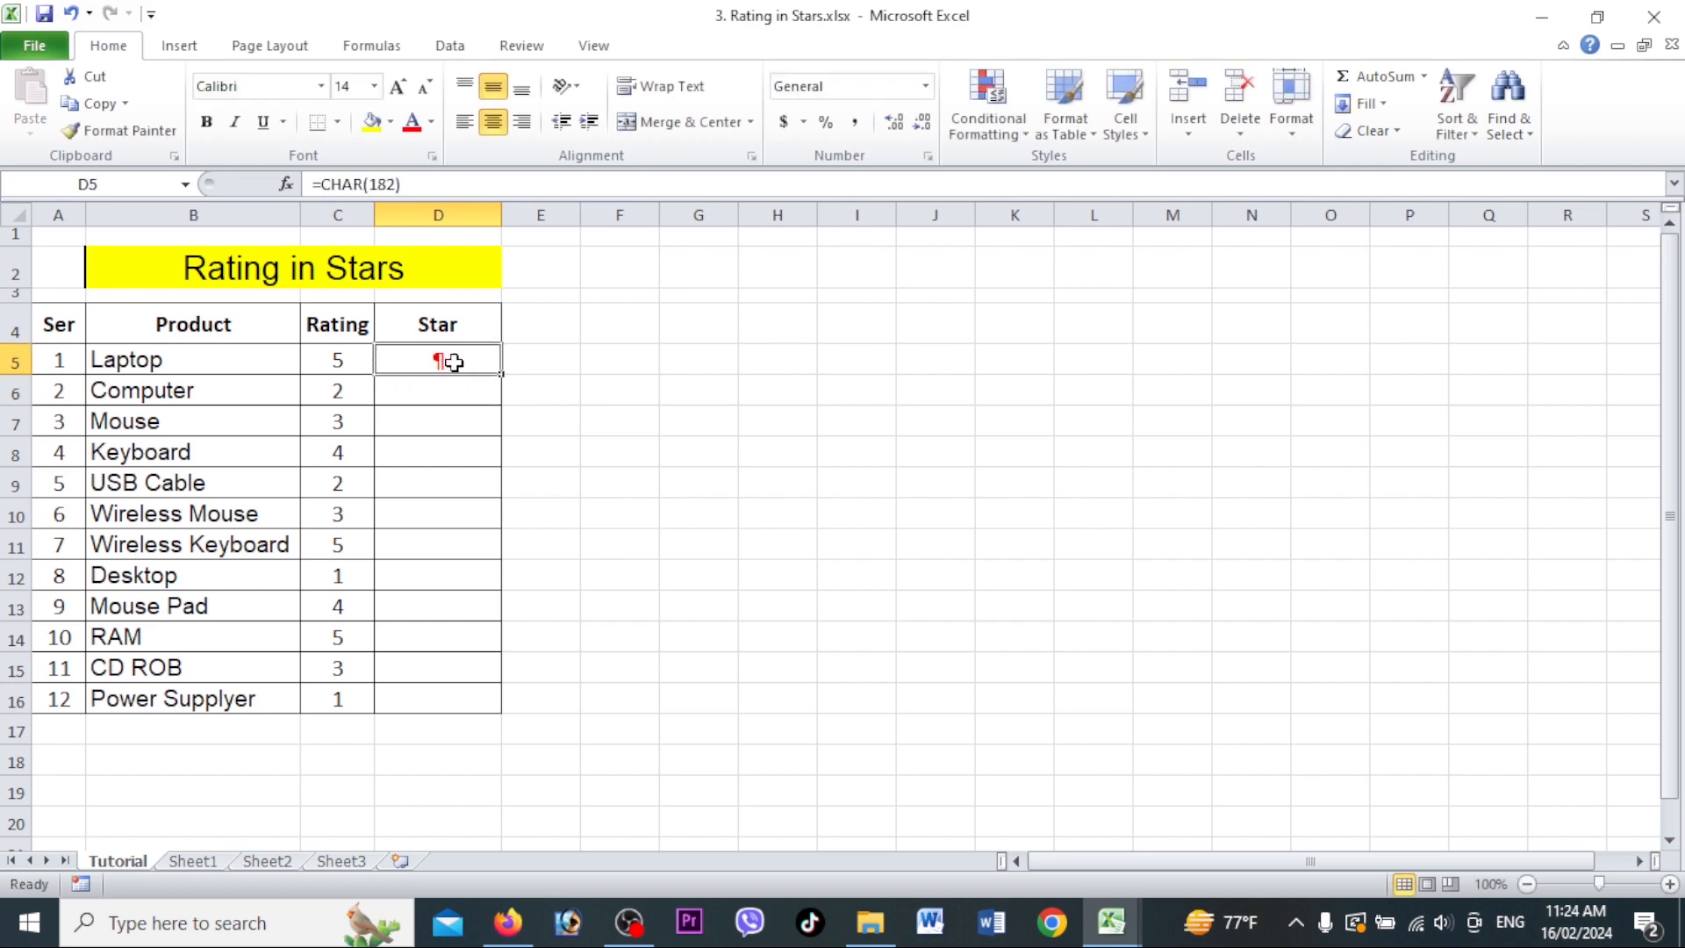
double_click(448, 360)
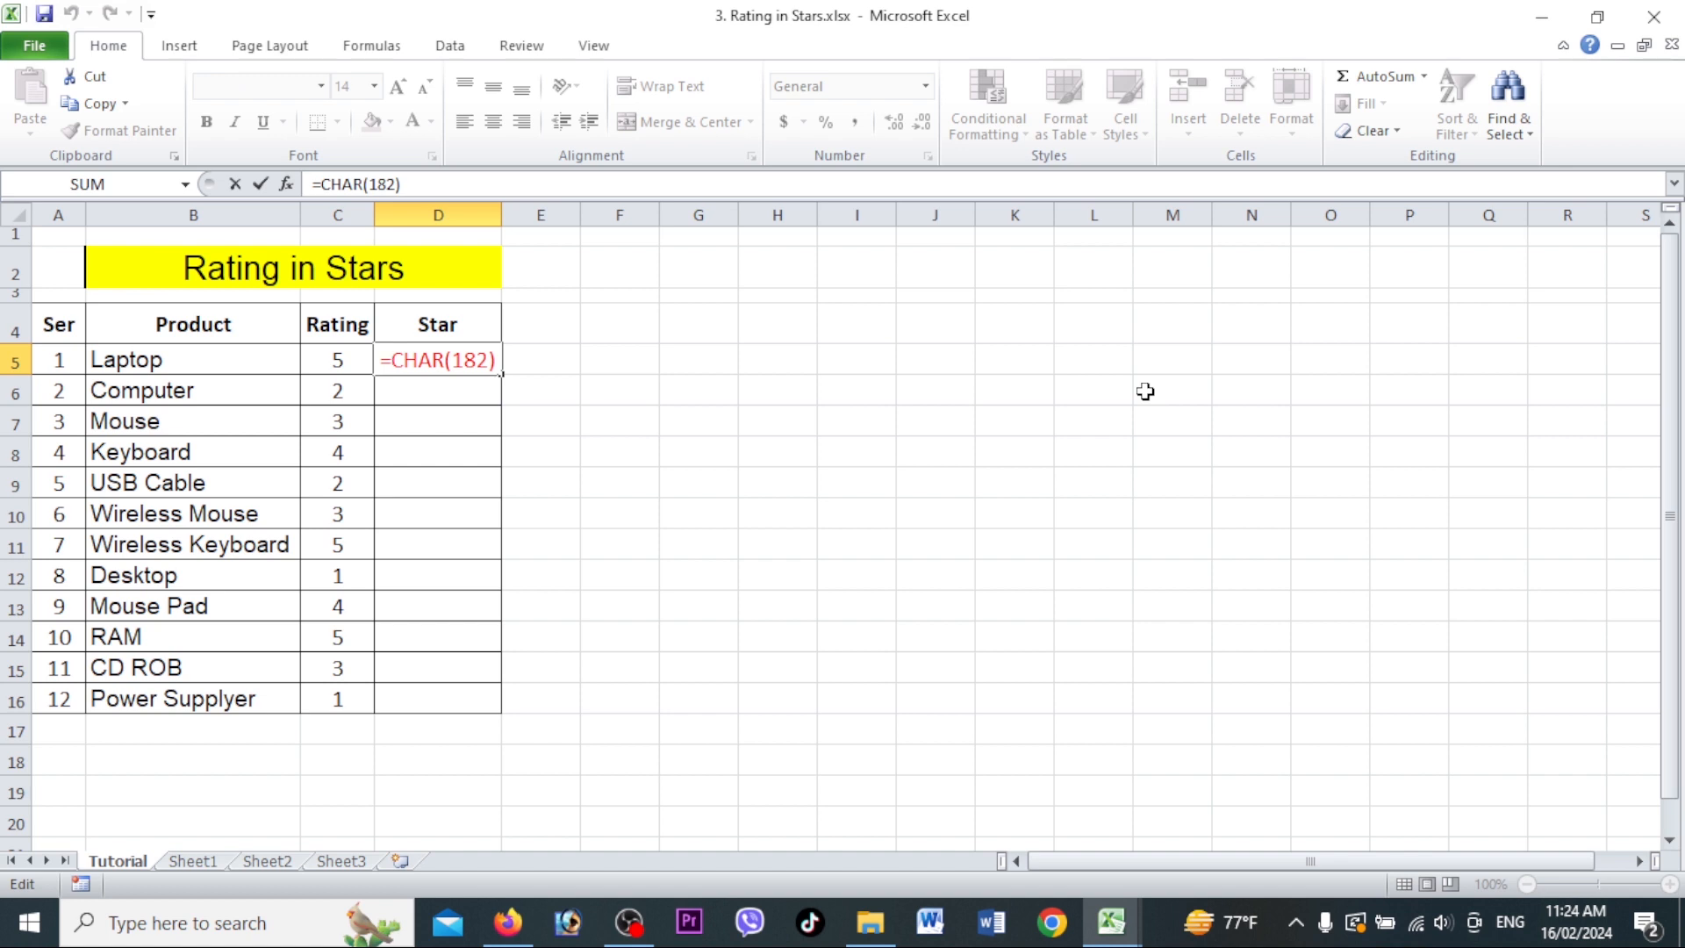
text(rept()
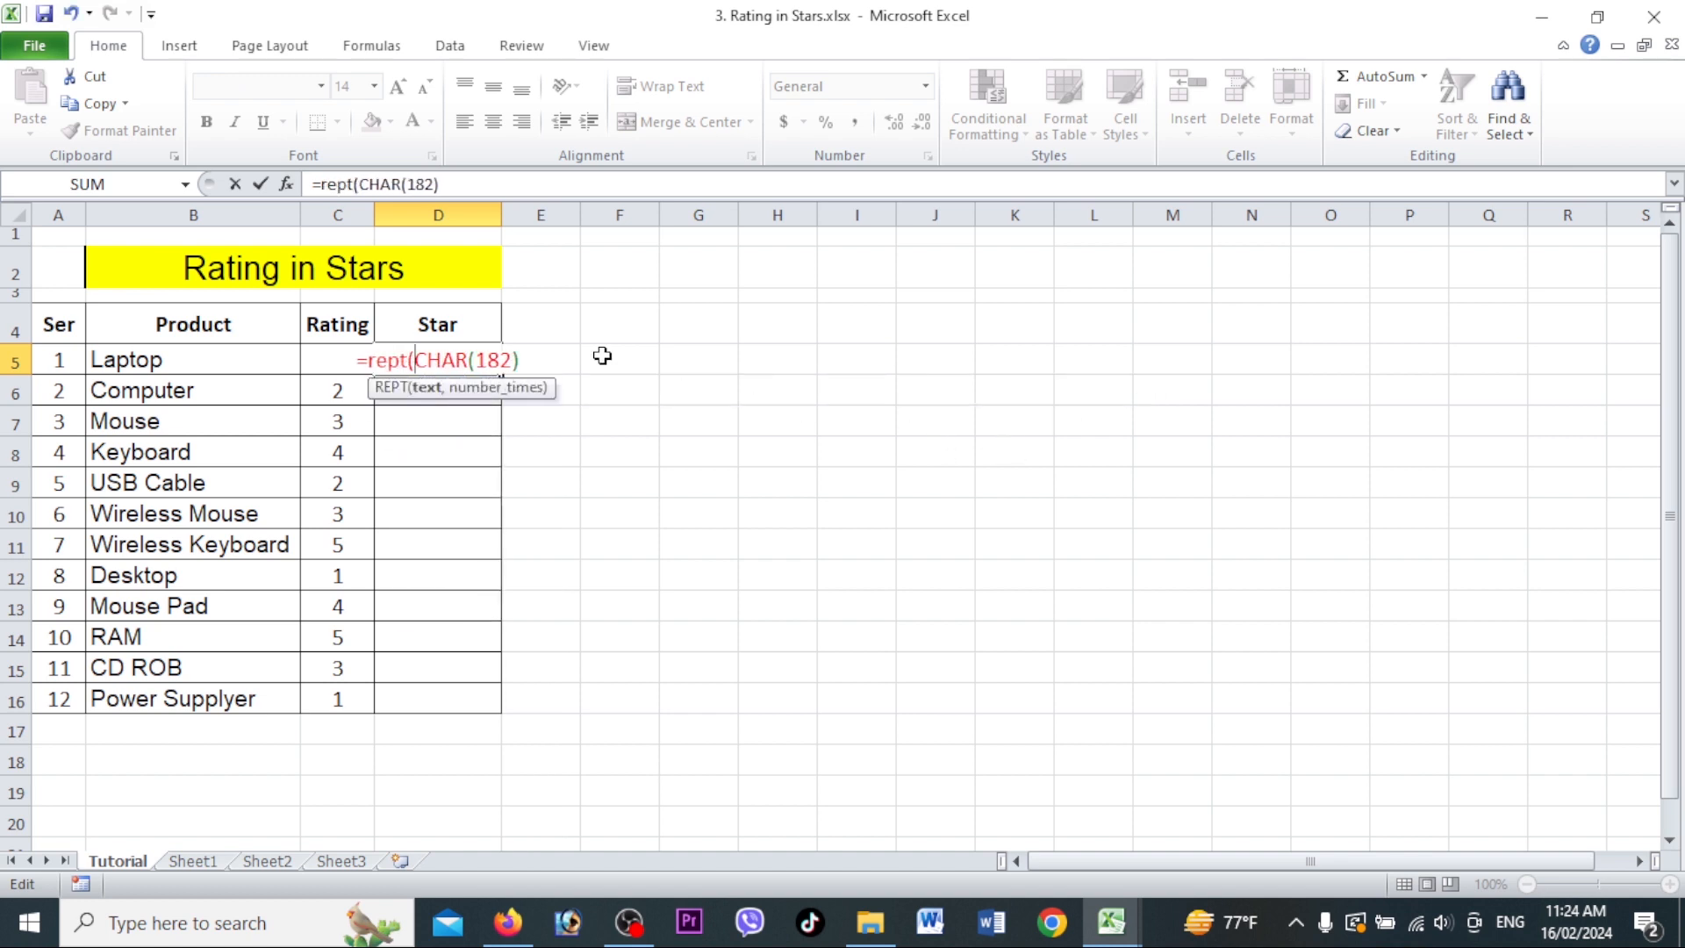
click(553, 354)
text(,)
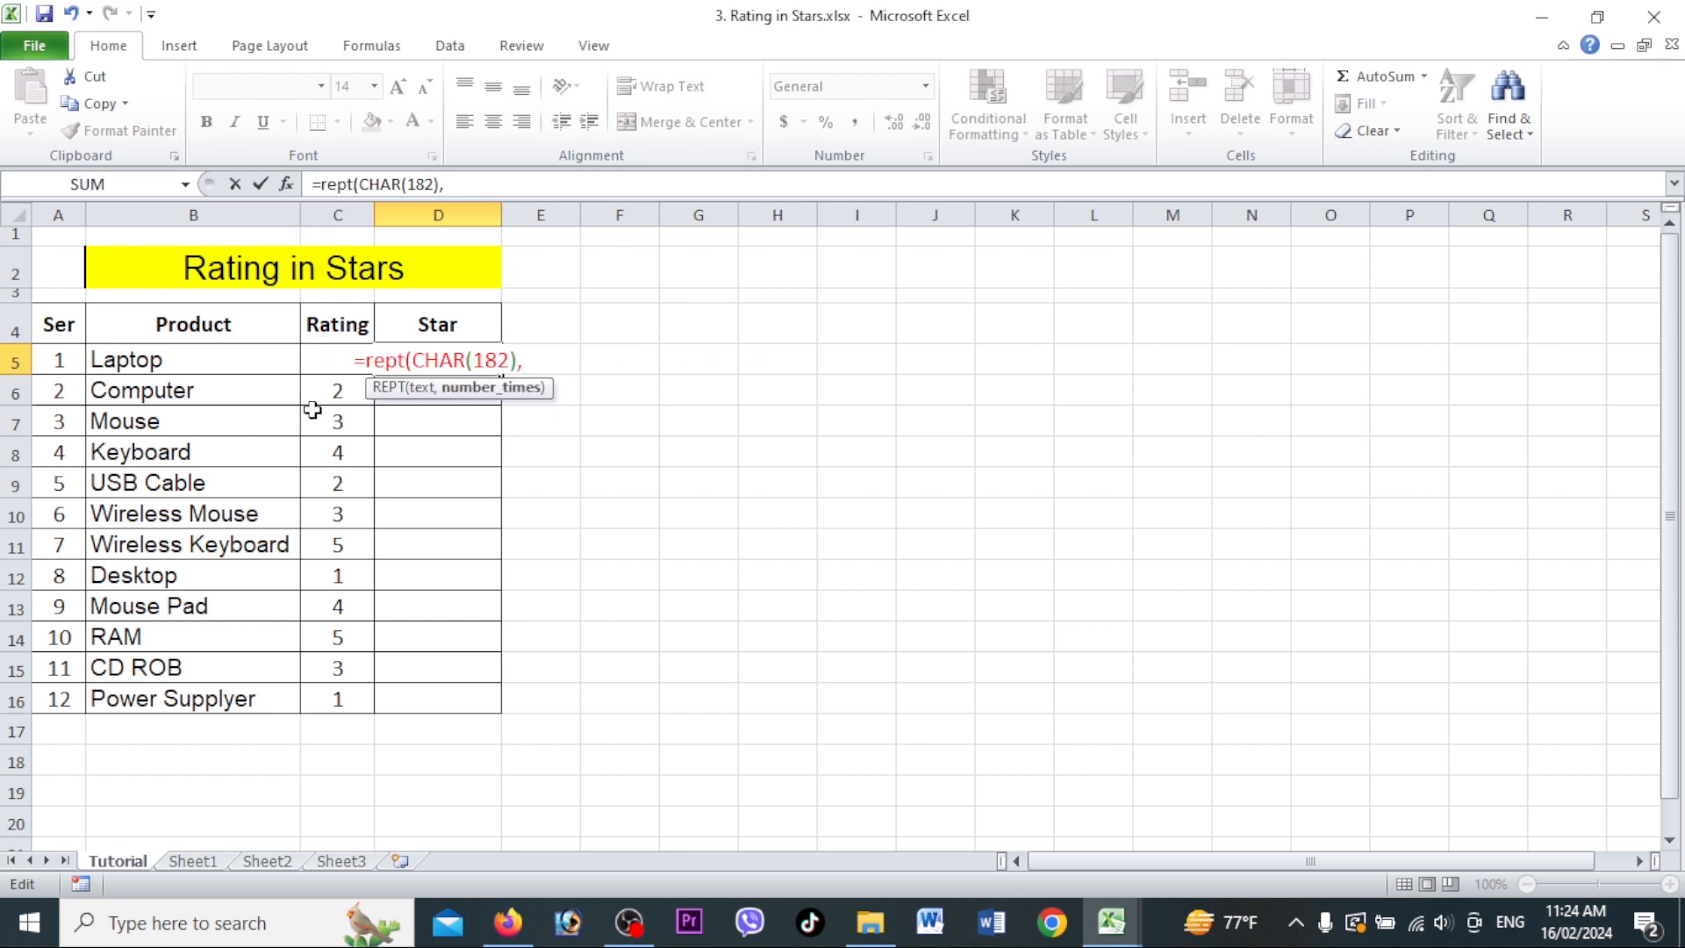
click(325, 360)
text())
key(Return)
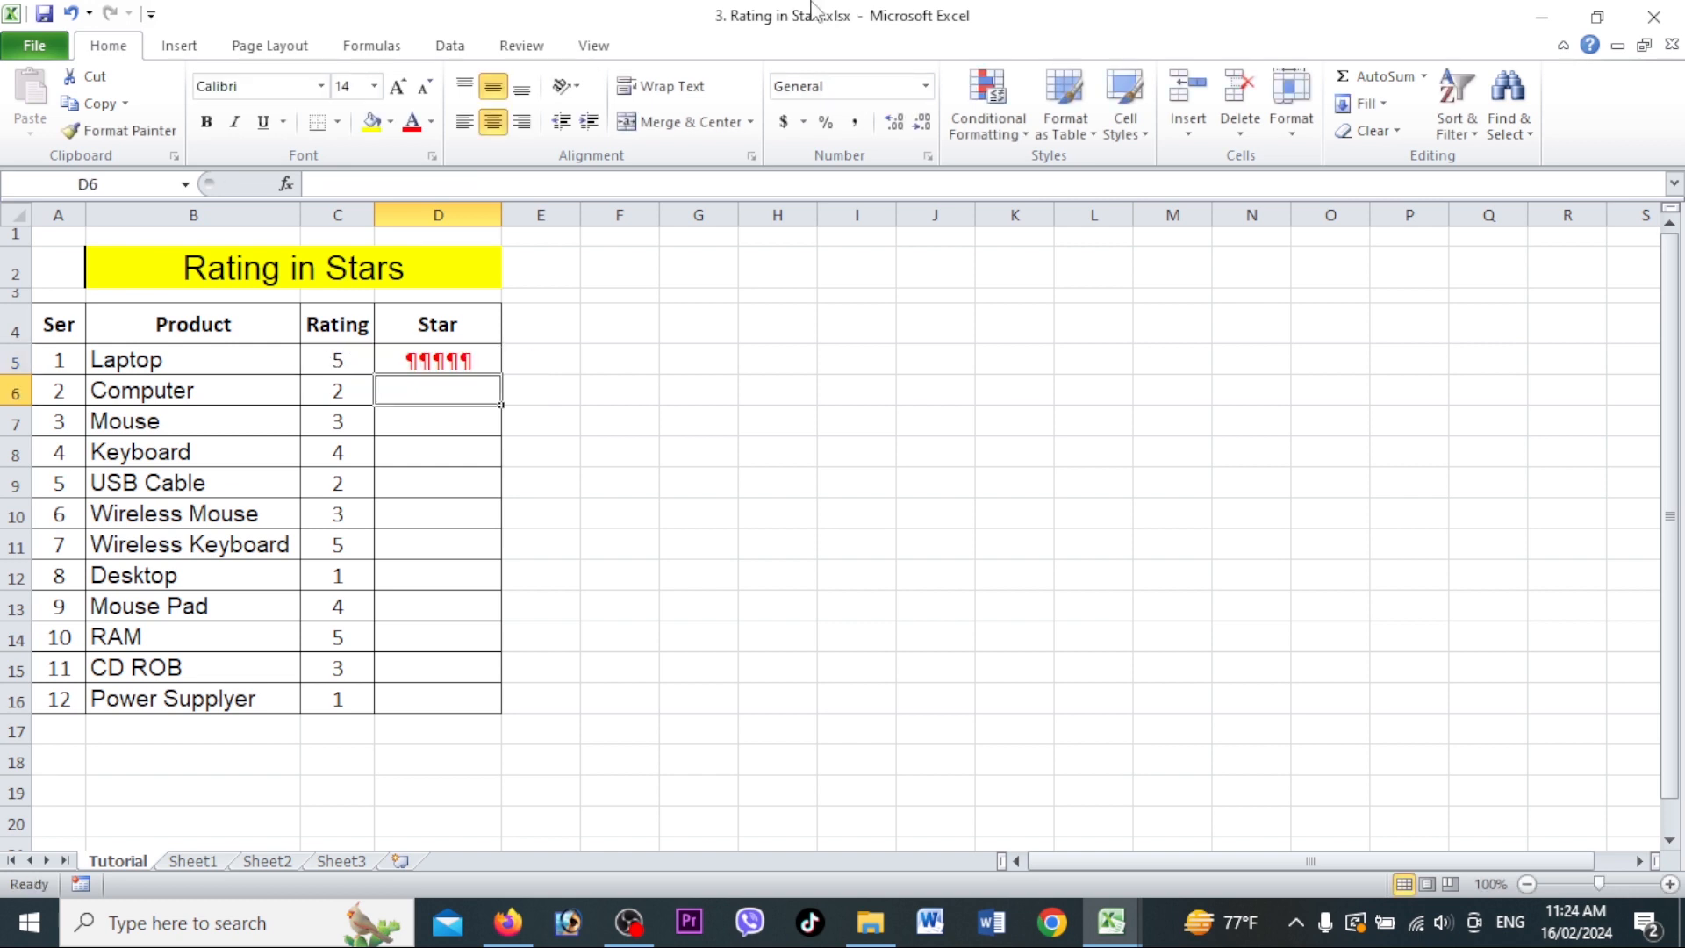
- Fill the REPT formula from D5 down to D16 and set the font of these cells to Wingdings
click(461, 359)
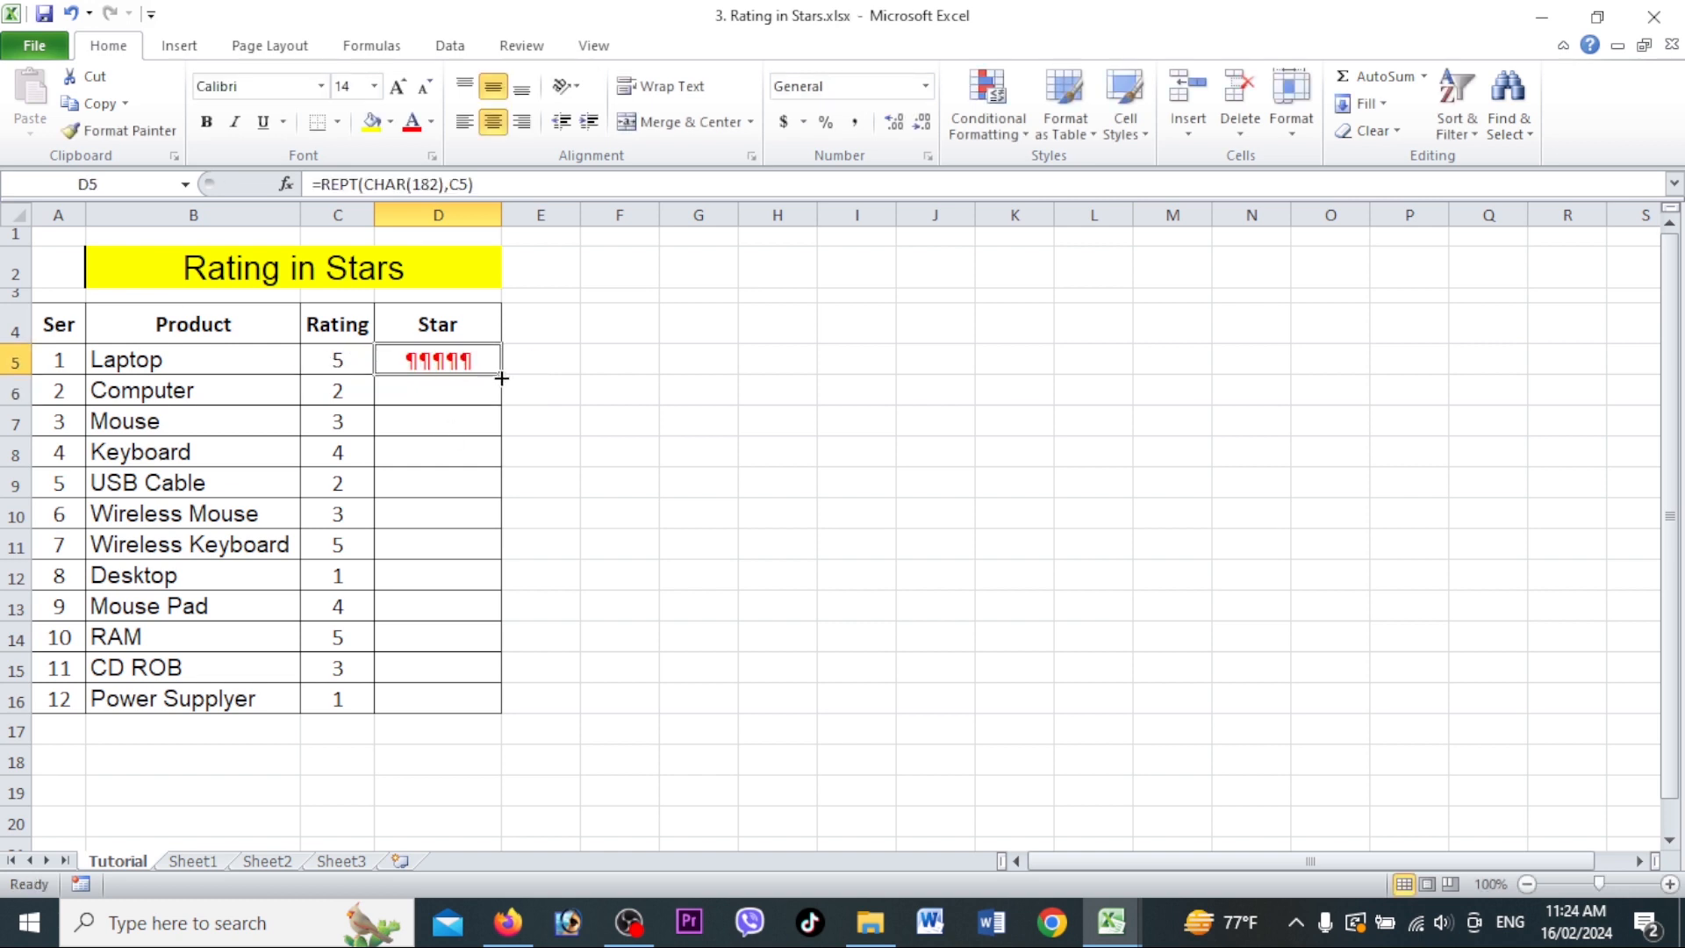
drag(501, 374, 460, 700)
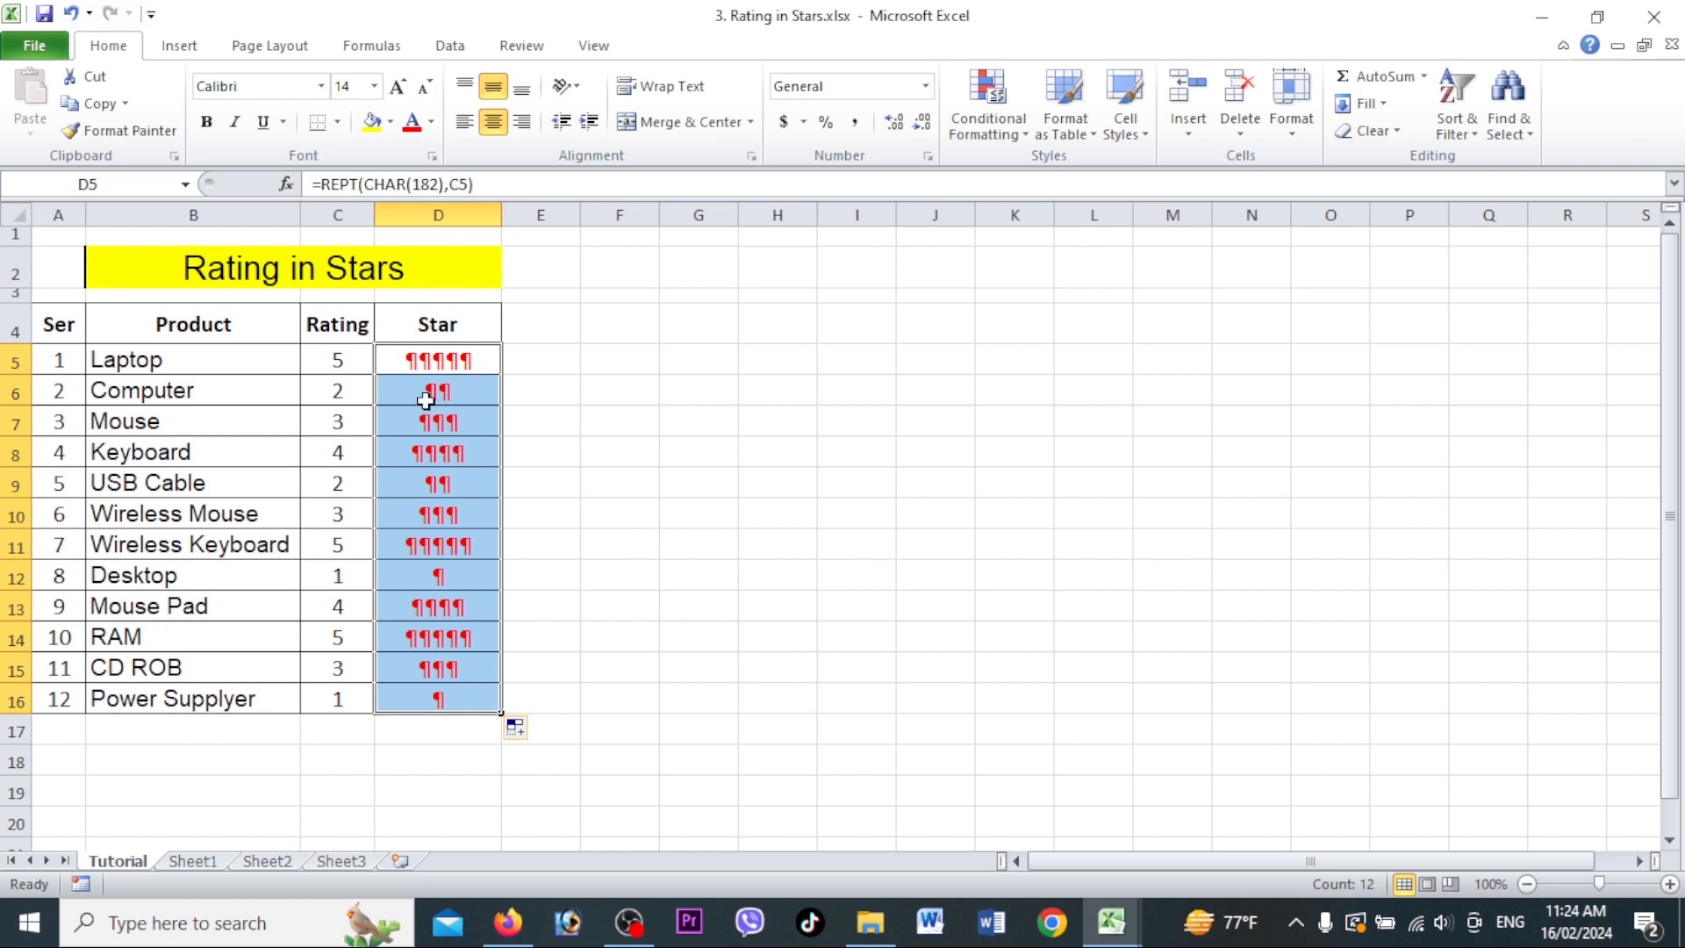
click(282, 80)
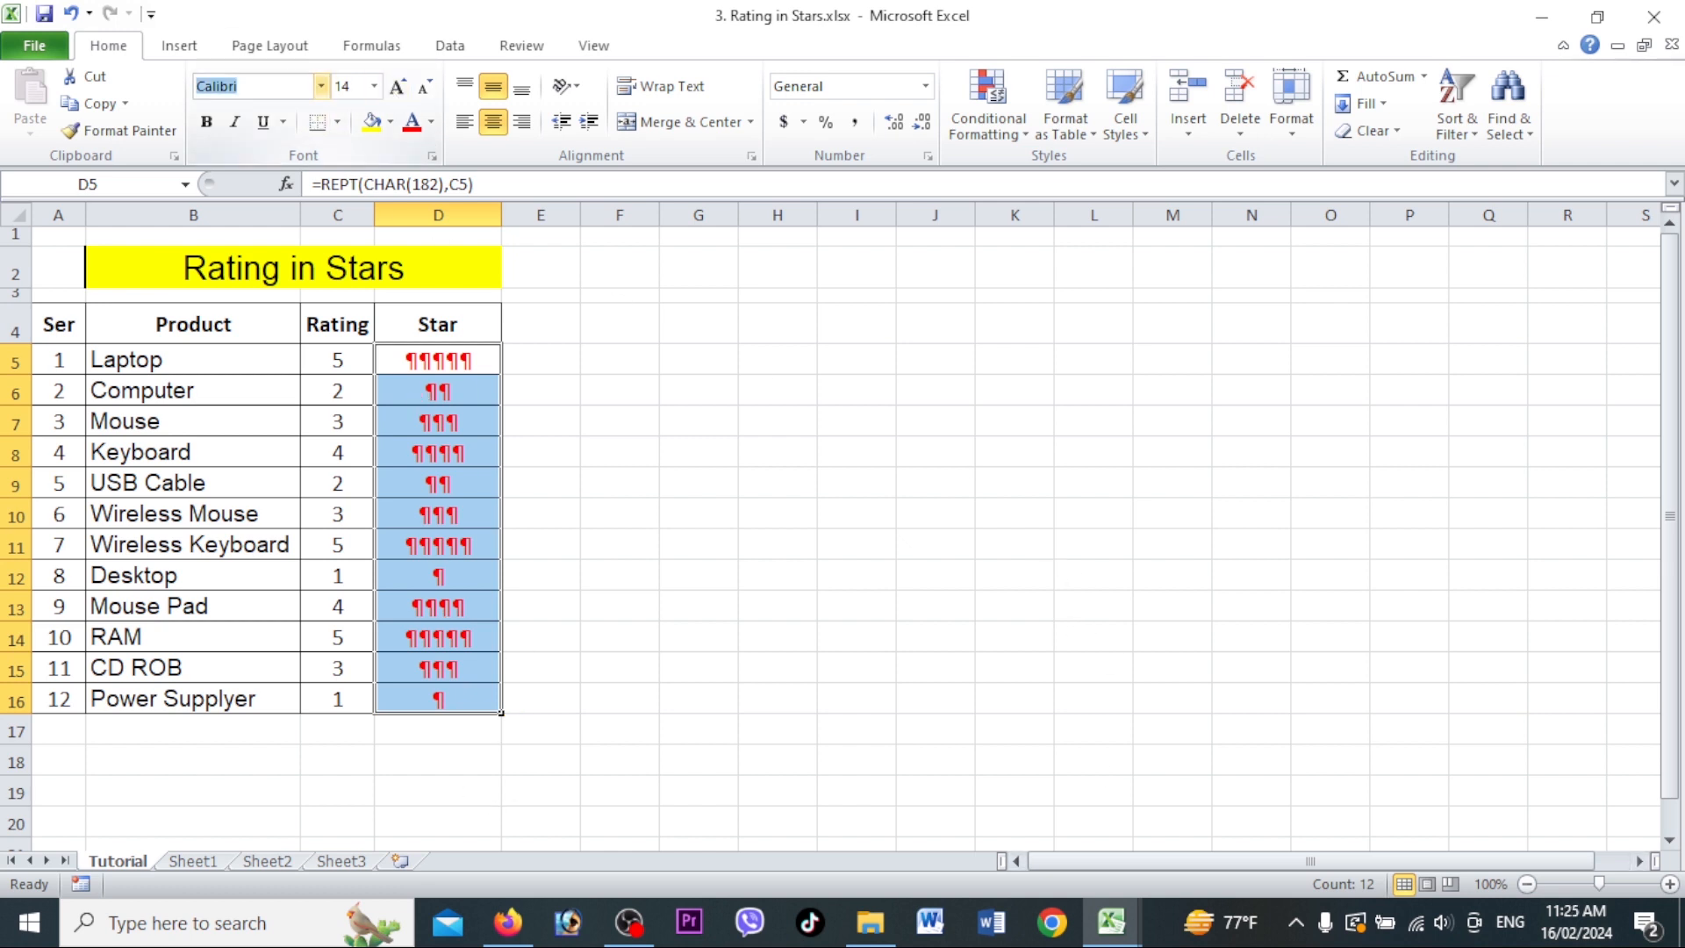
text(Wingdings)
key(Return)
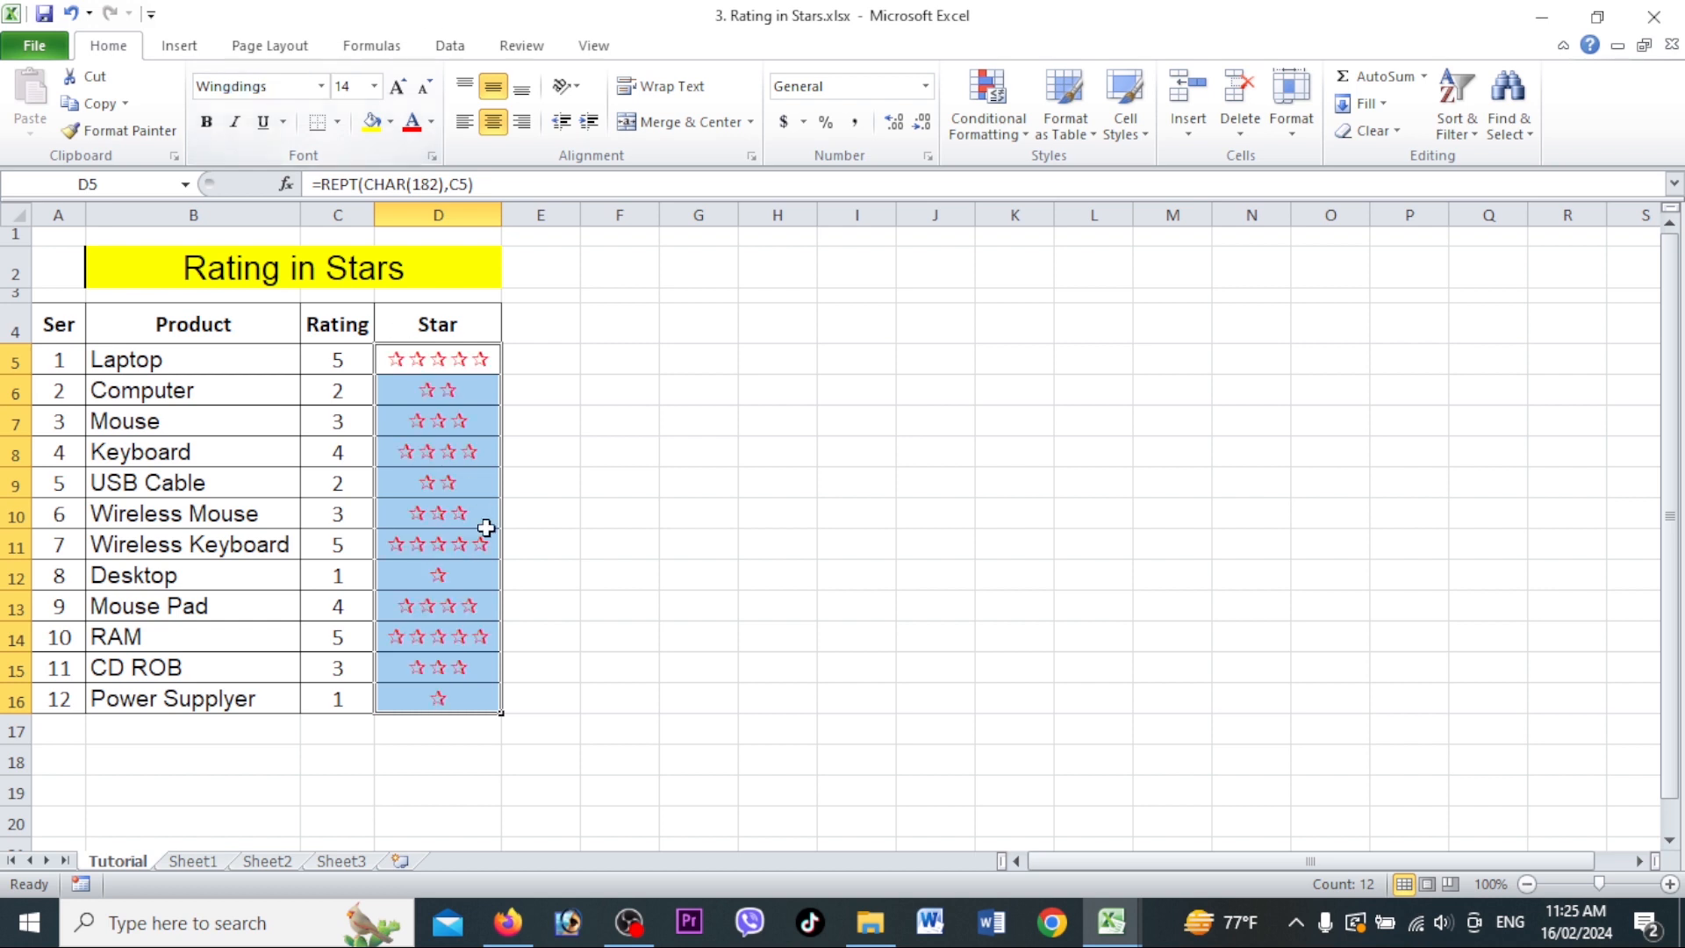
click(463, 511)
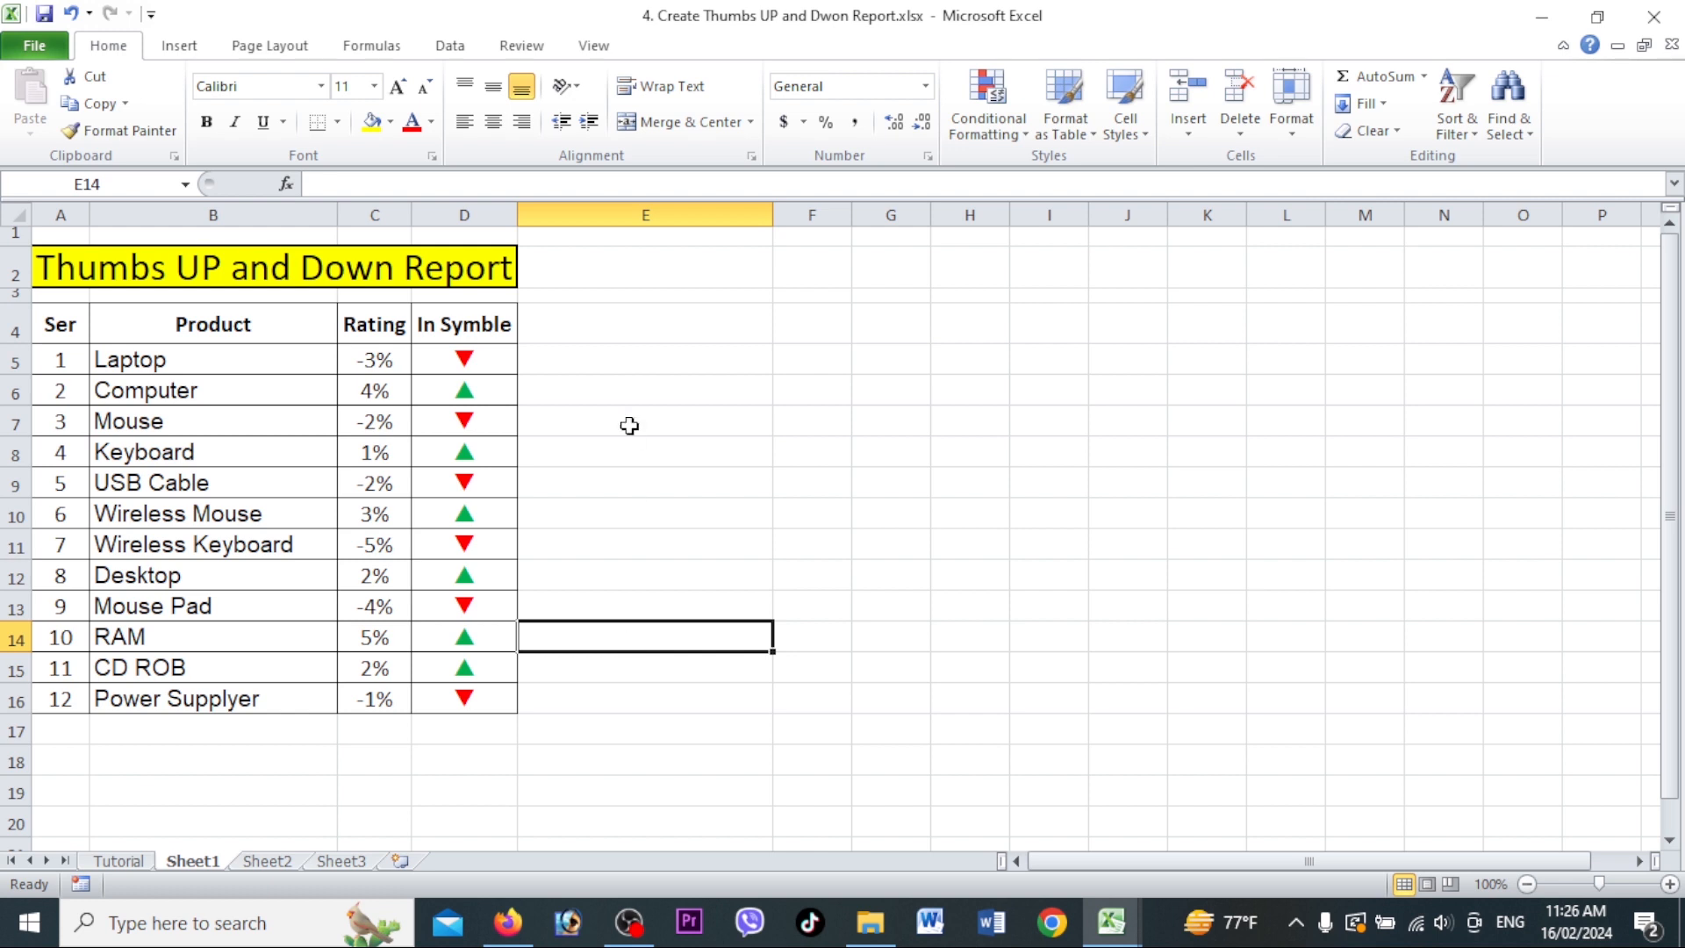
- Examine the In Symble column on Sheet1 of the Thumbs UP and Down report, comparing the symbols in D5 and D6 with their ratings
drag(488, 360, 482, 698)
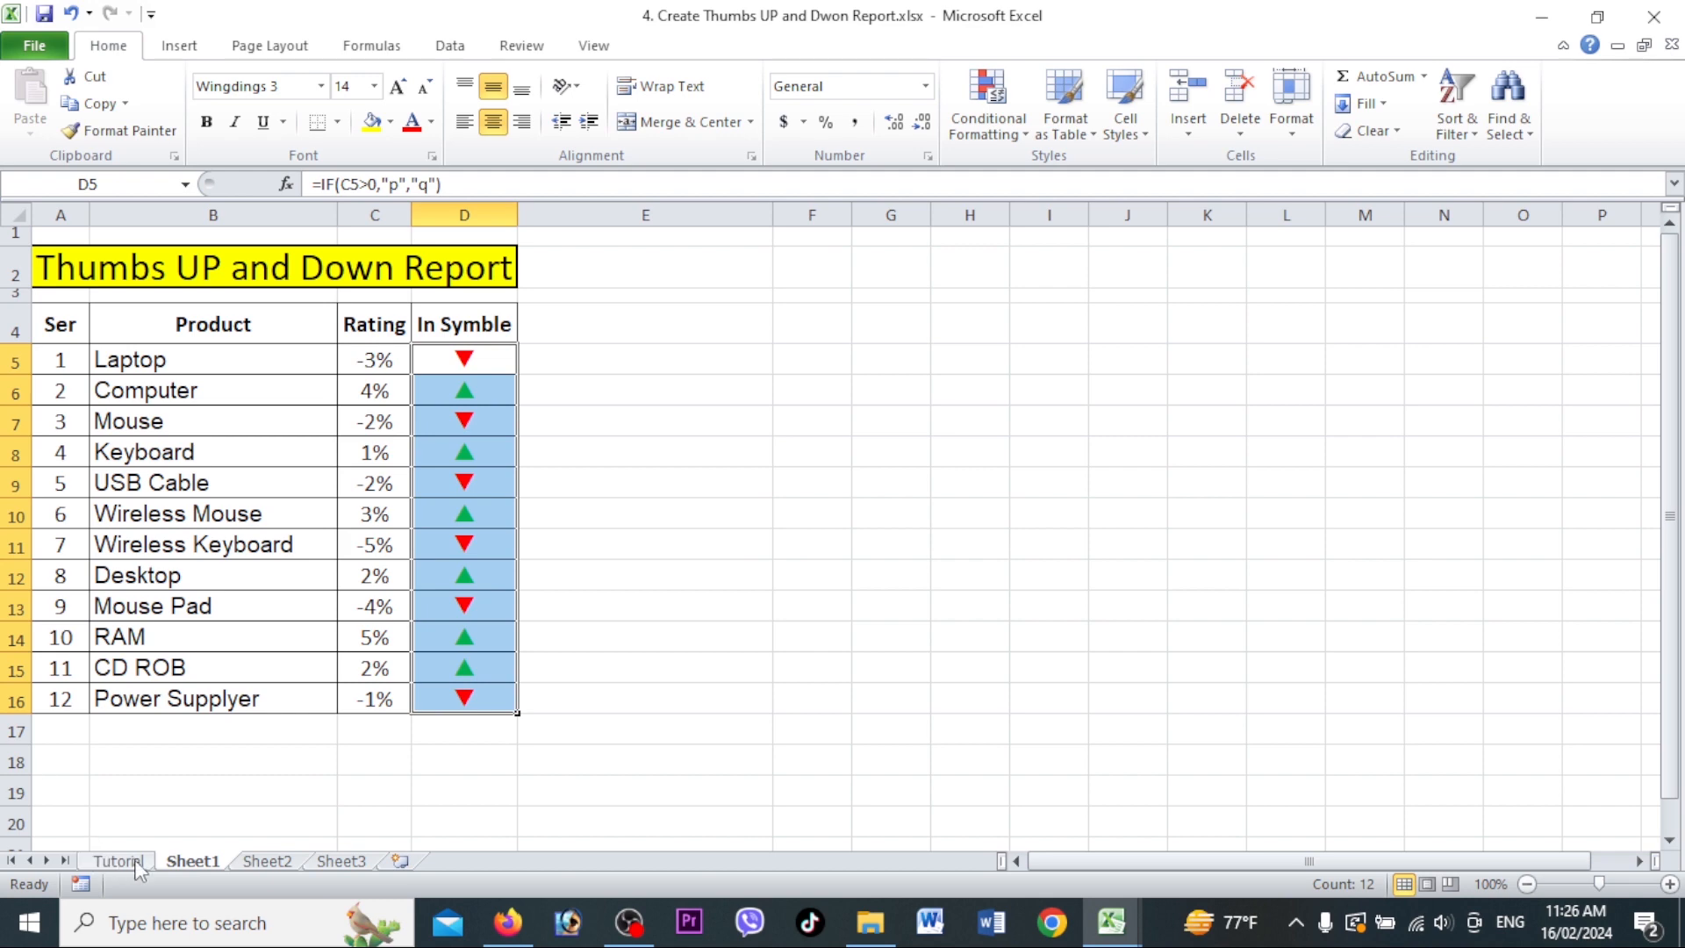
drag(464, 360, 472, 692)
click(470, 360)
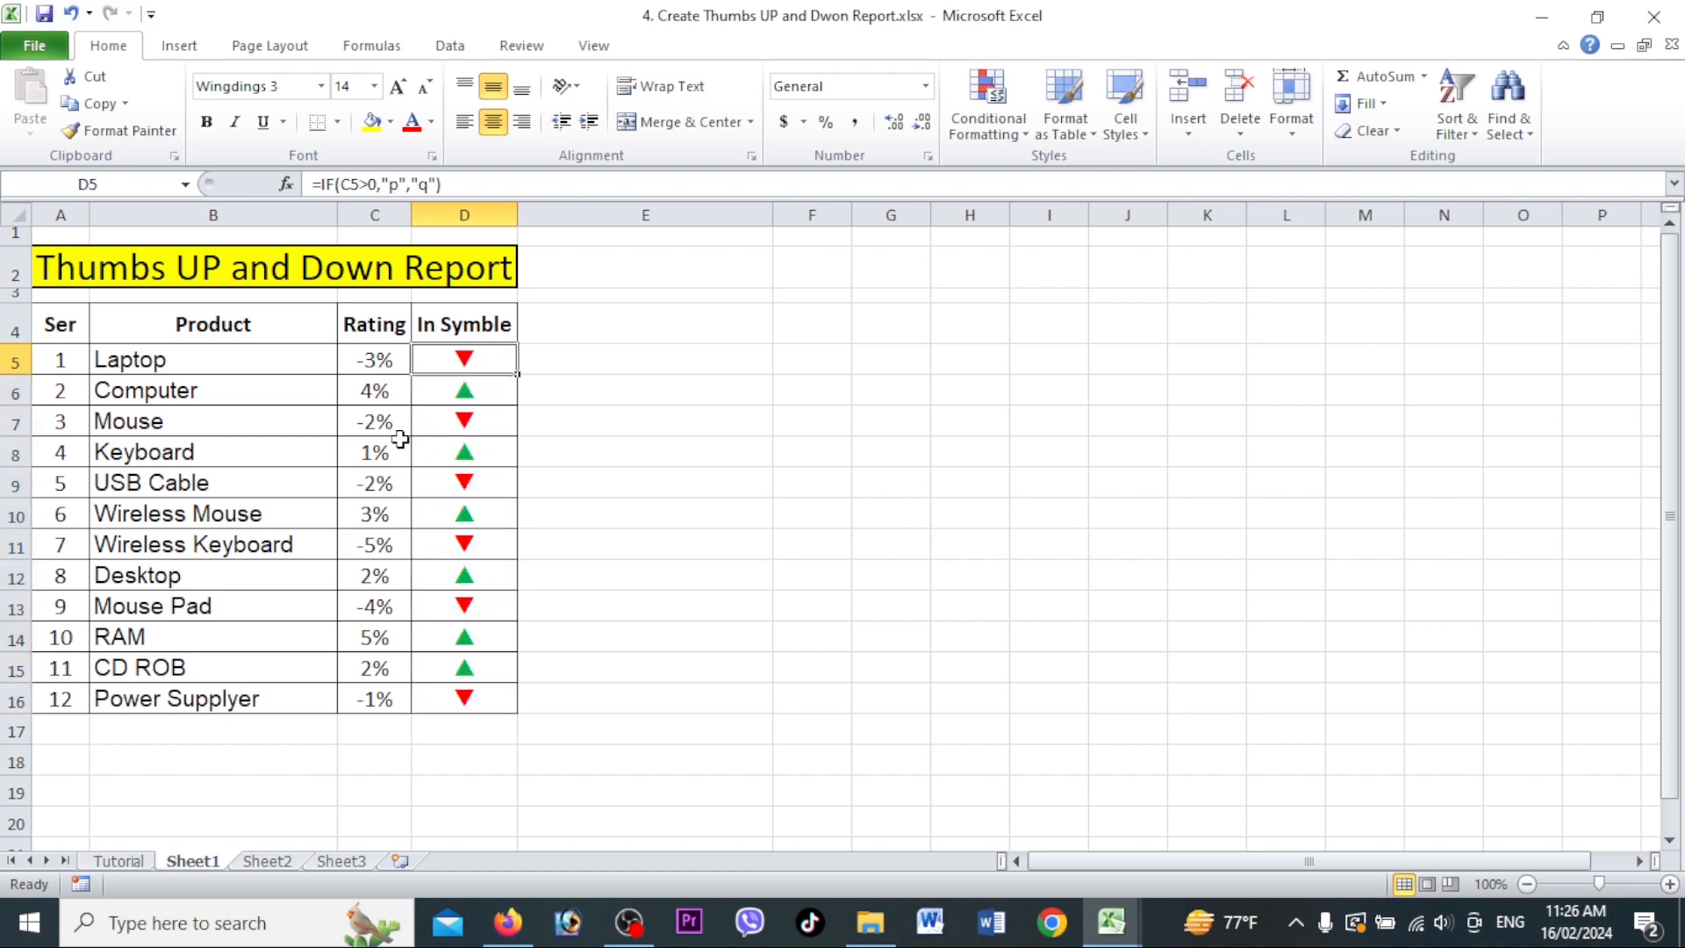
click(382, 364)
click(481, 362)
click(380, 391)
click(464, 392)
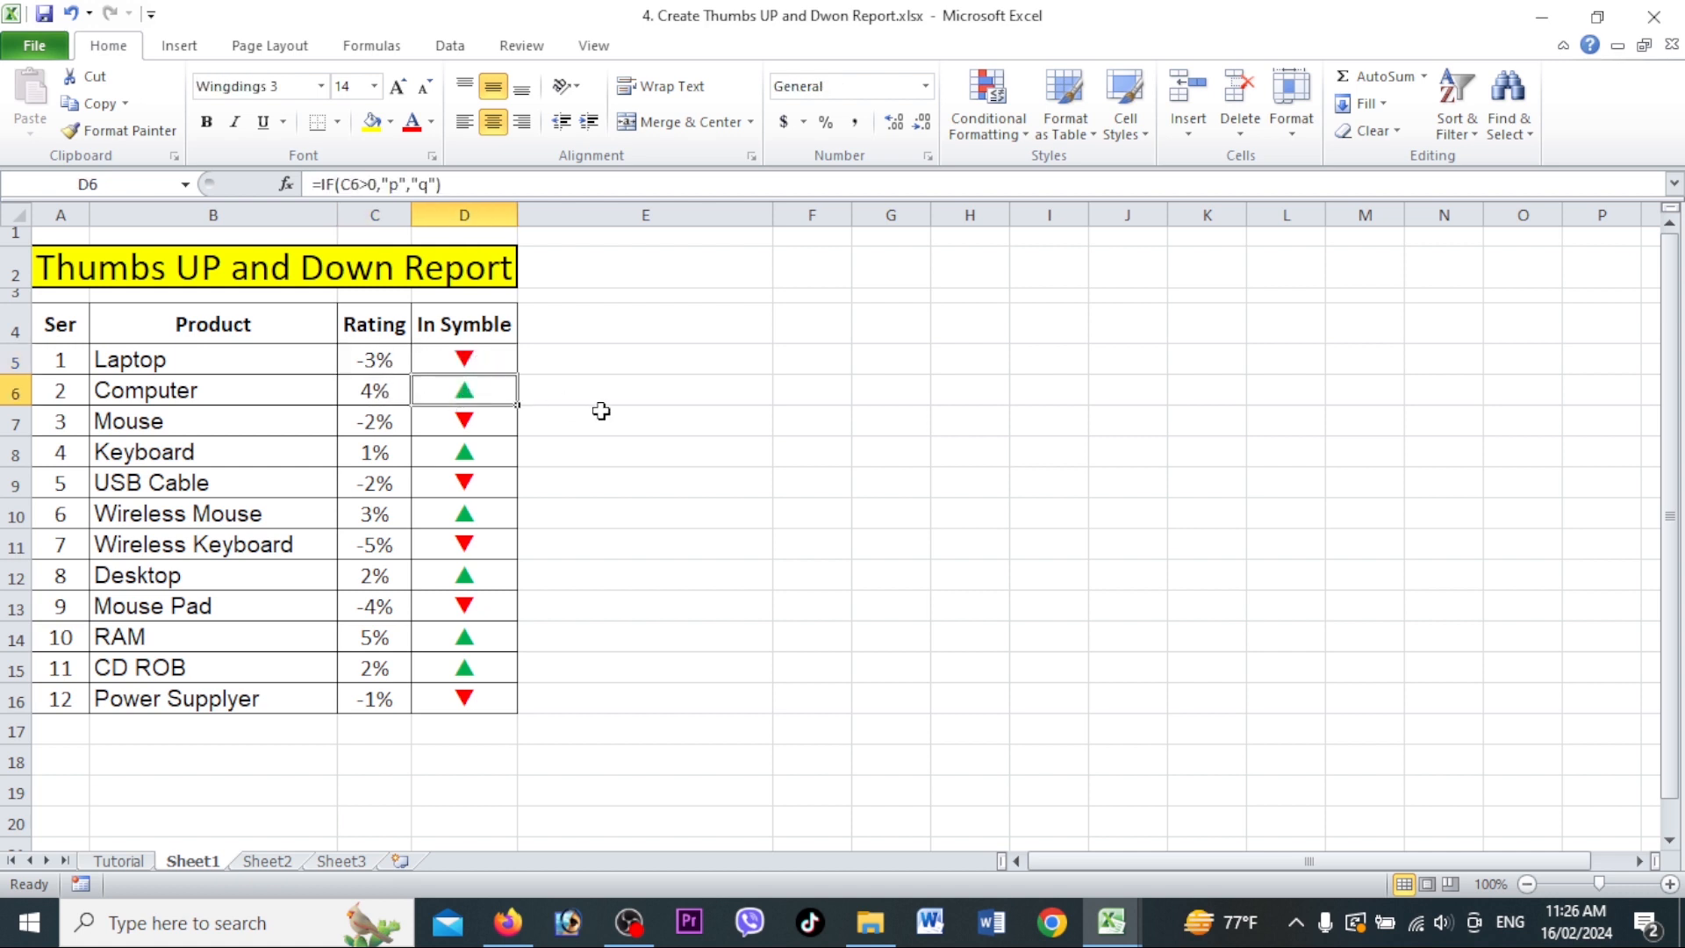
- Enter =IF(C5>0,"p","q") in cell D5 of the Tutorial sheet
click(123, 861)
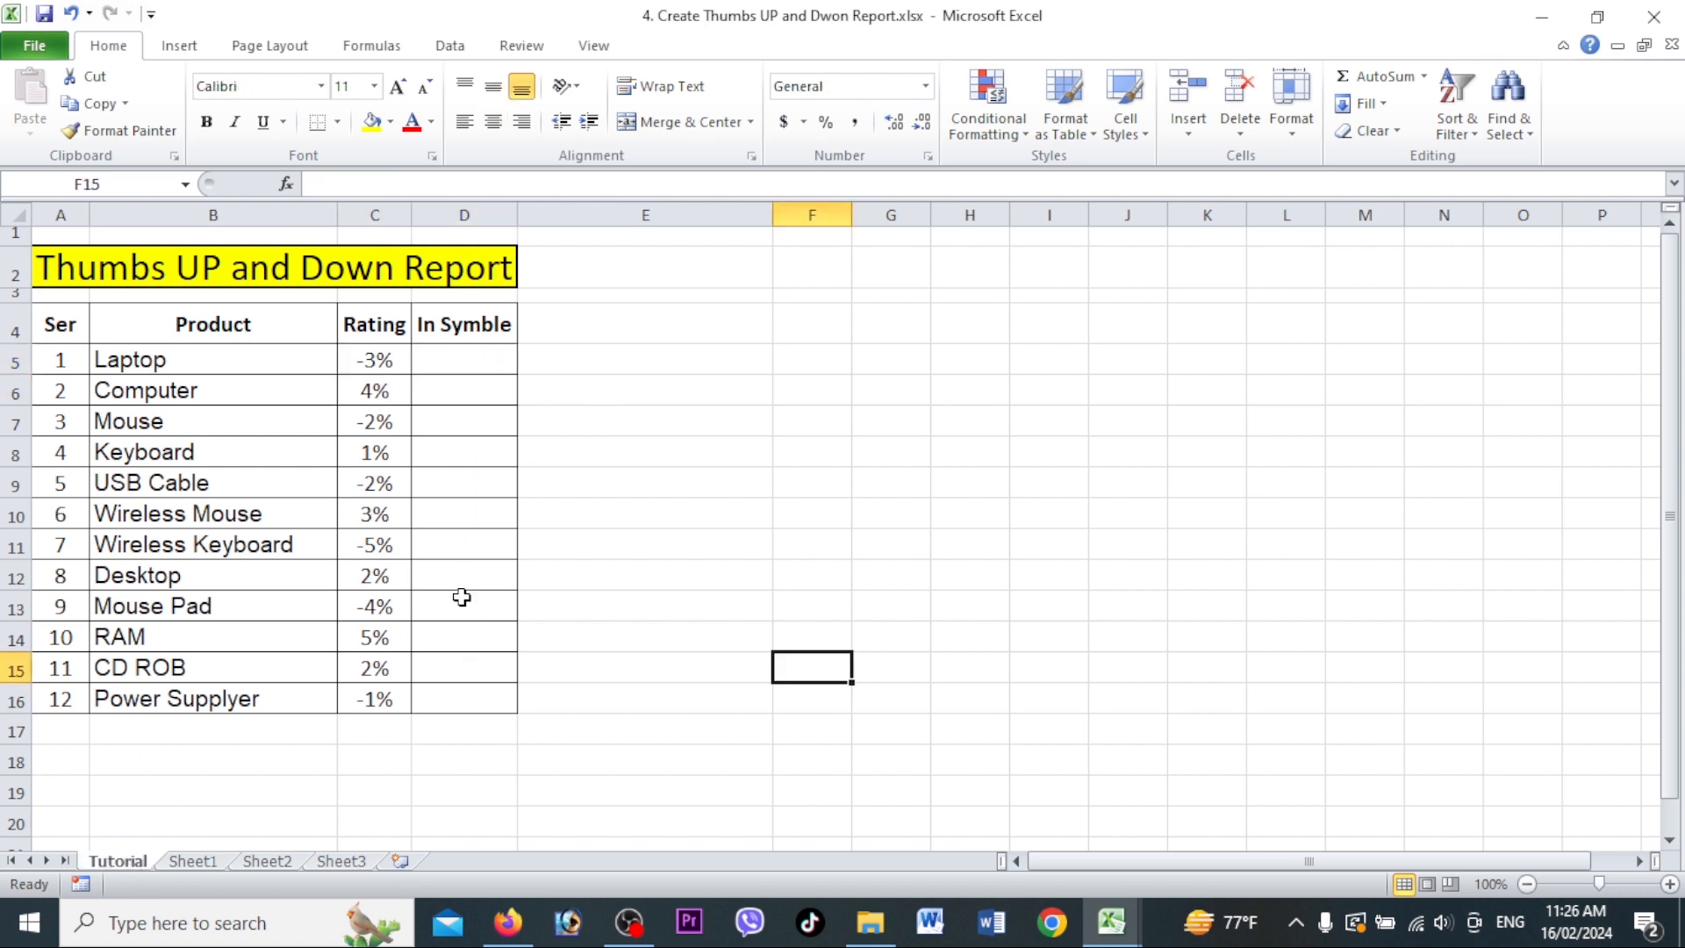
click(478, 358)
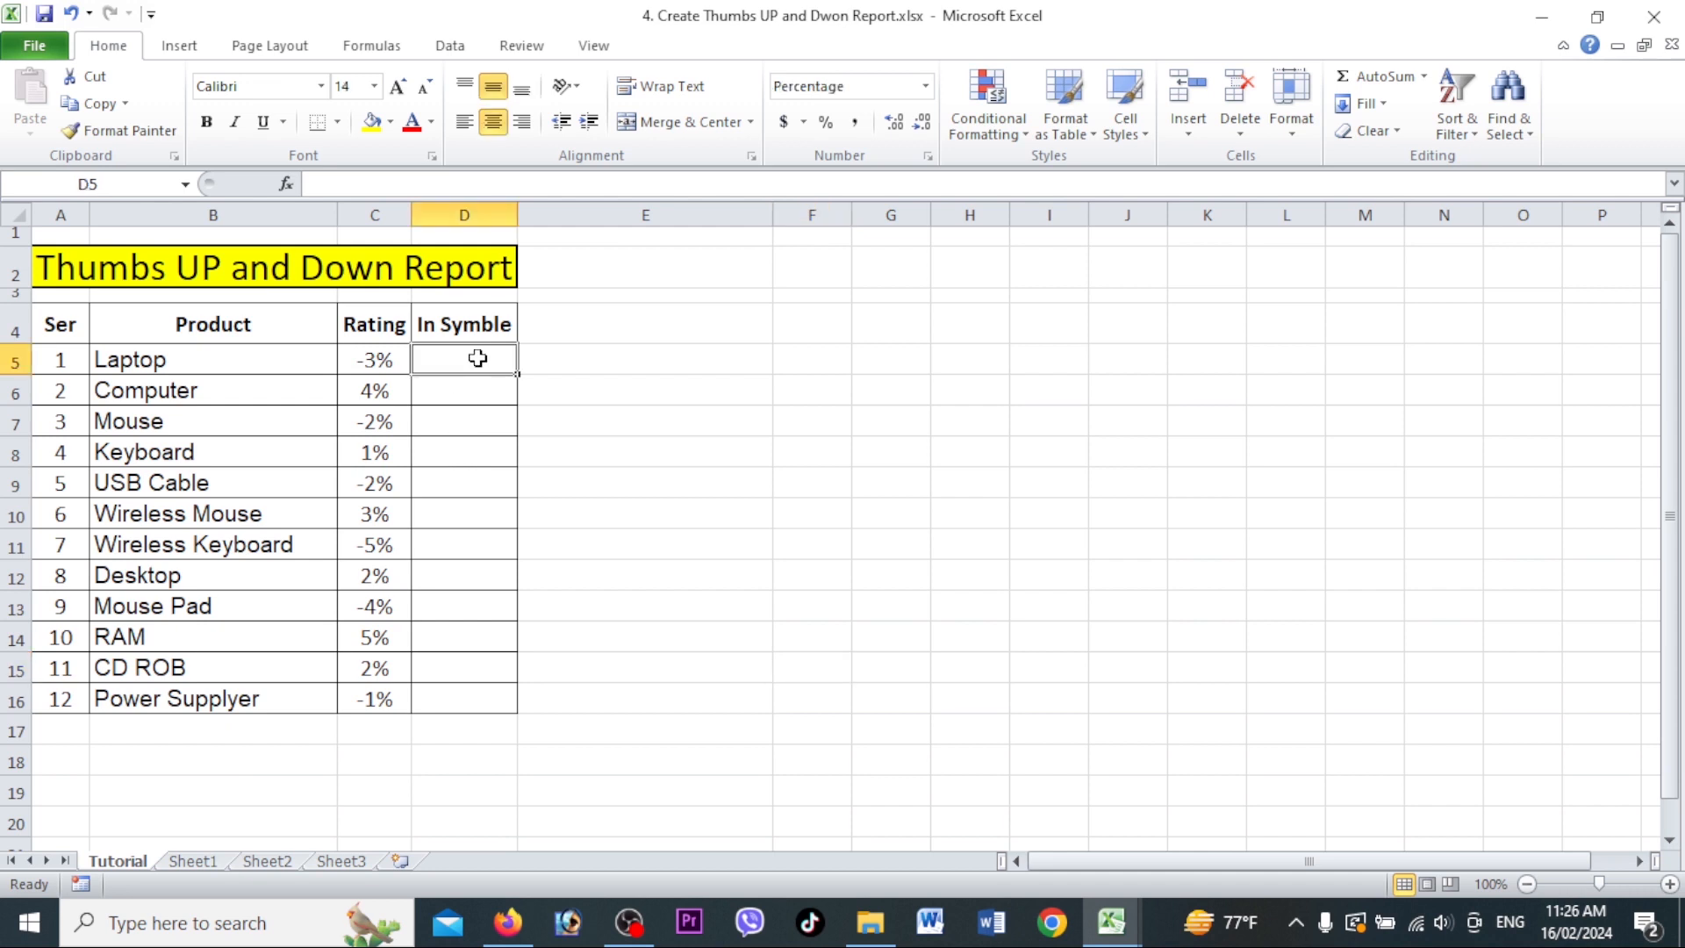
text(=if)
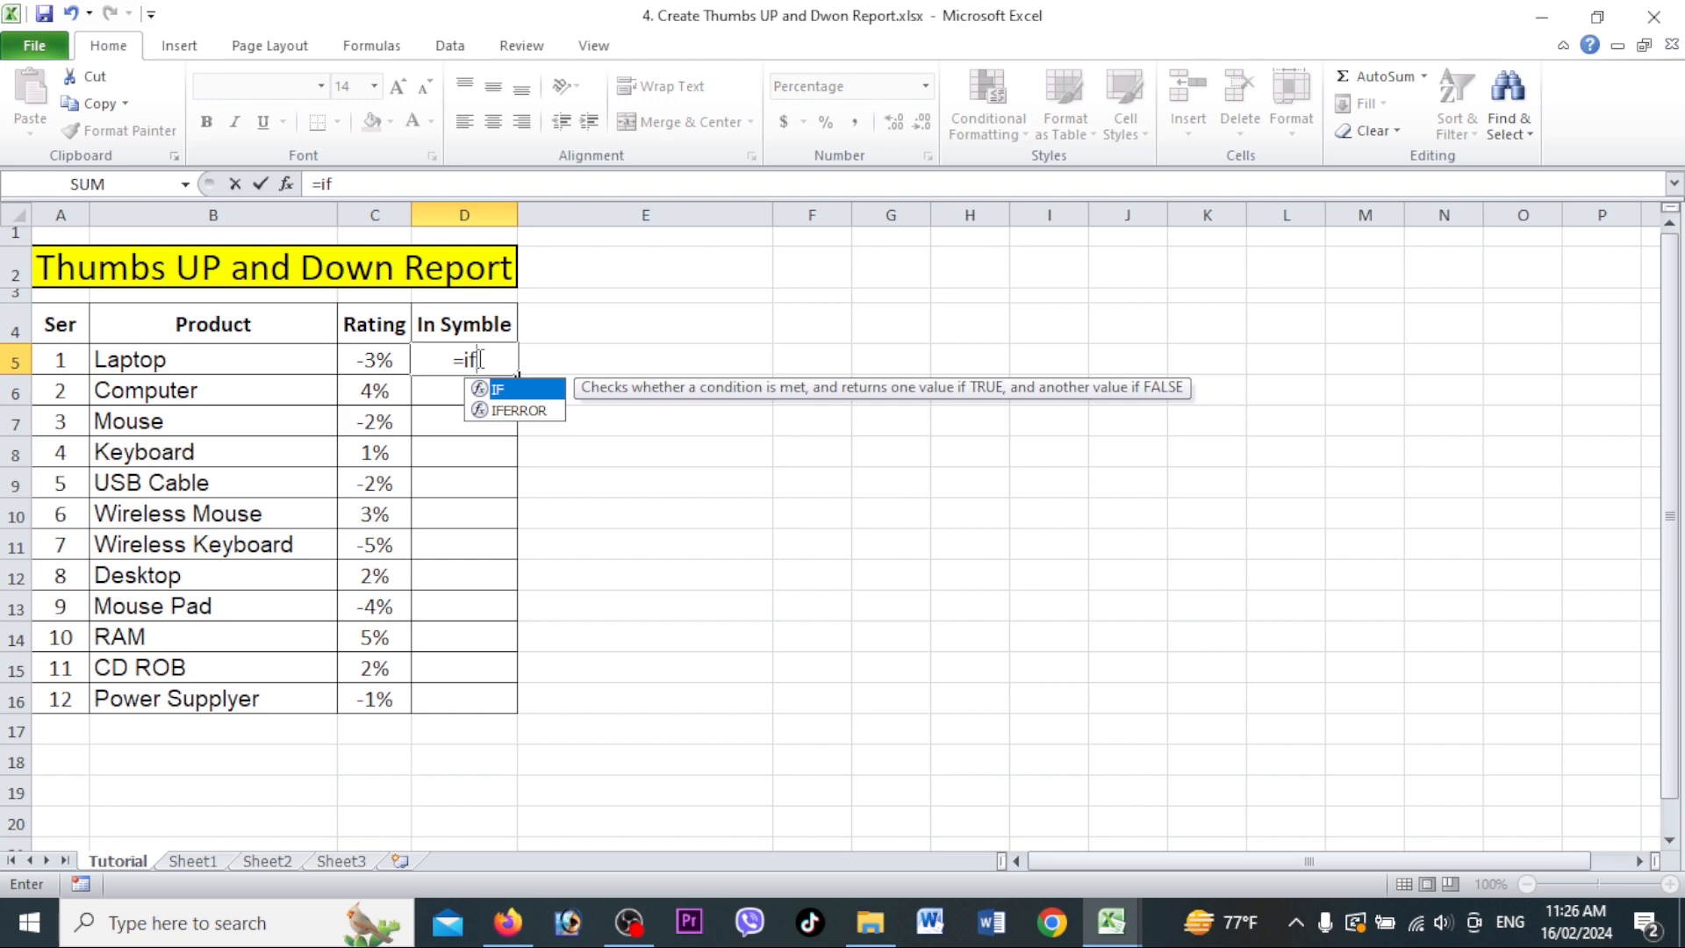
key(Tab)
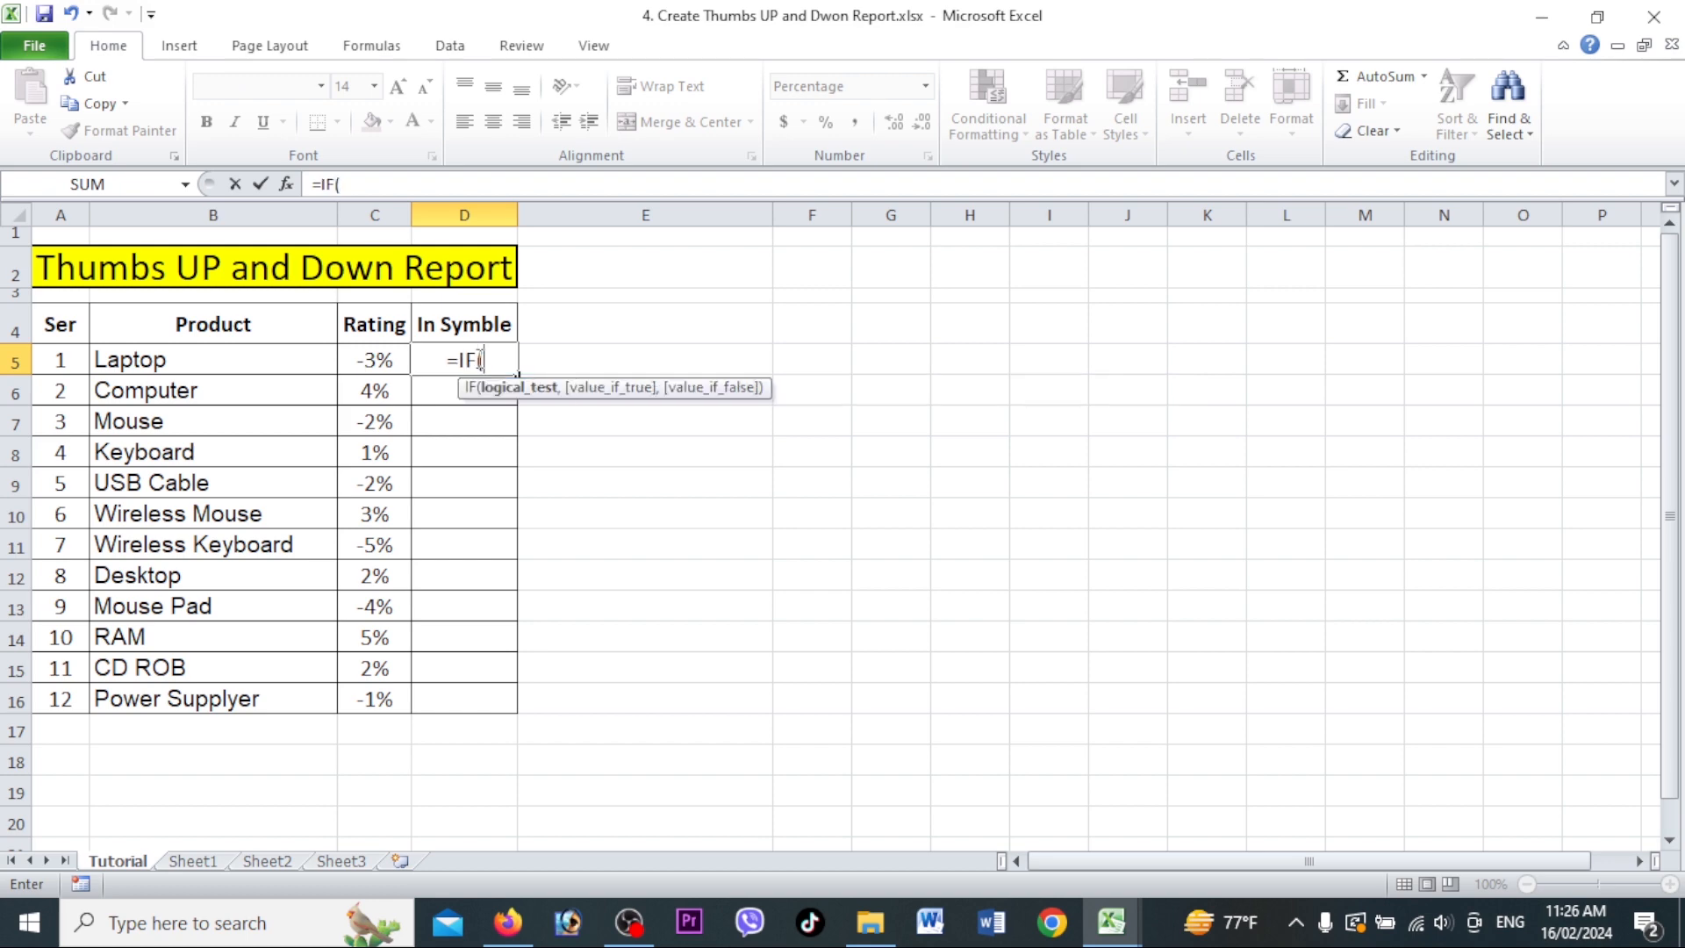
click(380, 361)
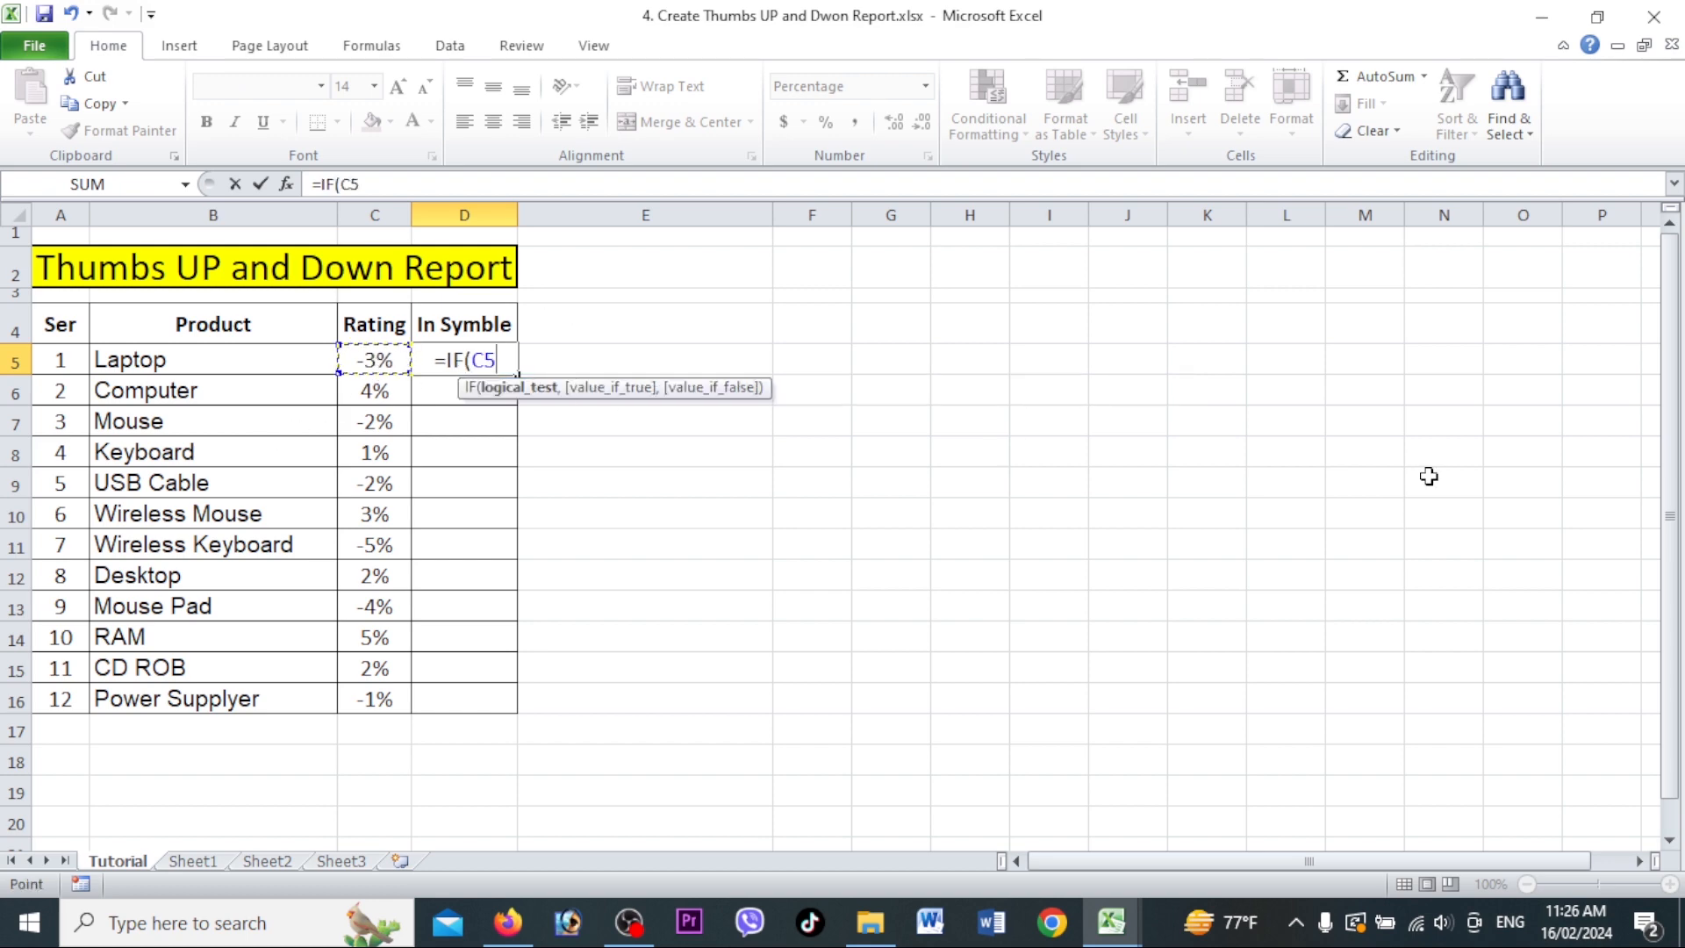
text(>)
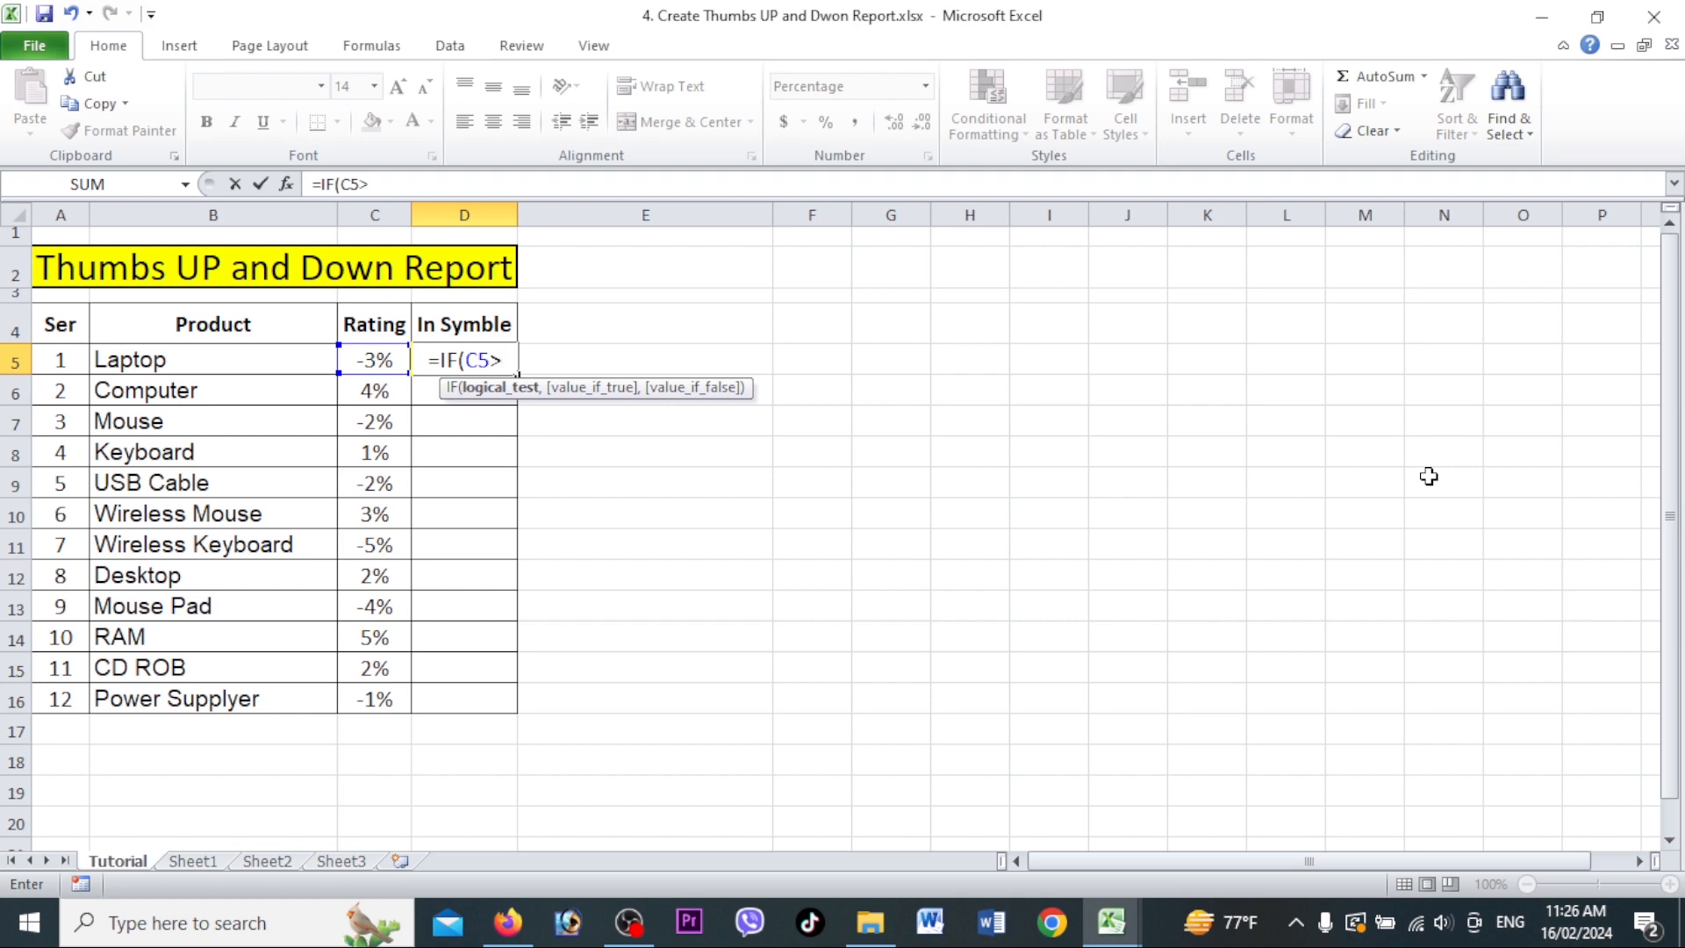
text(0,"p)
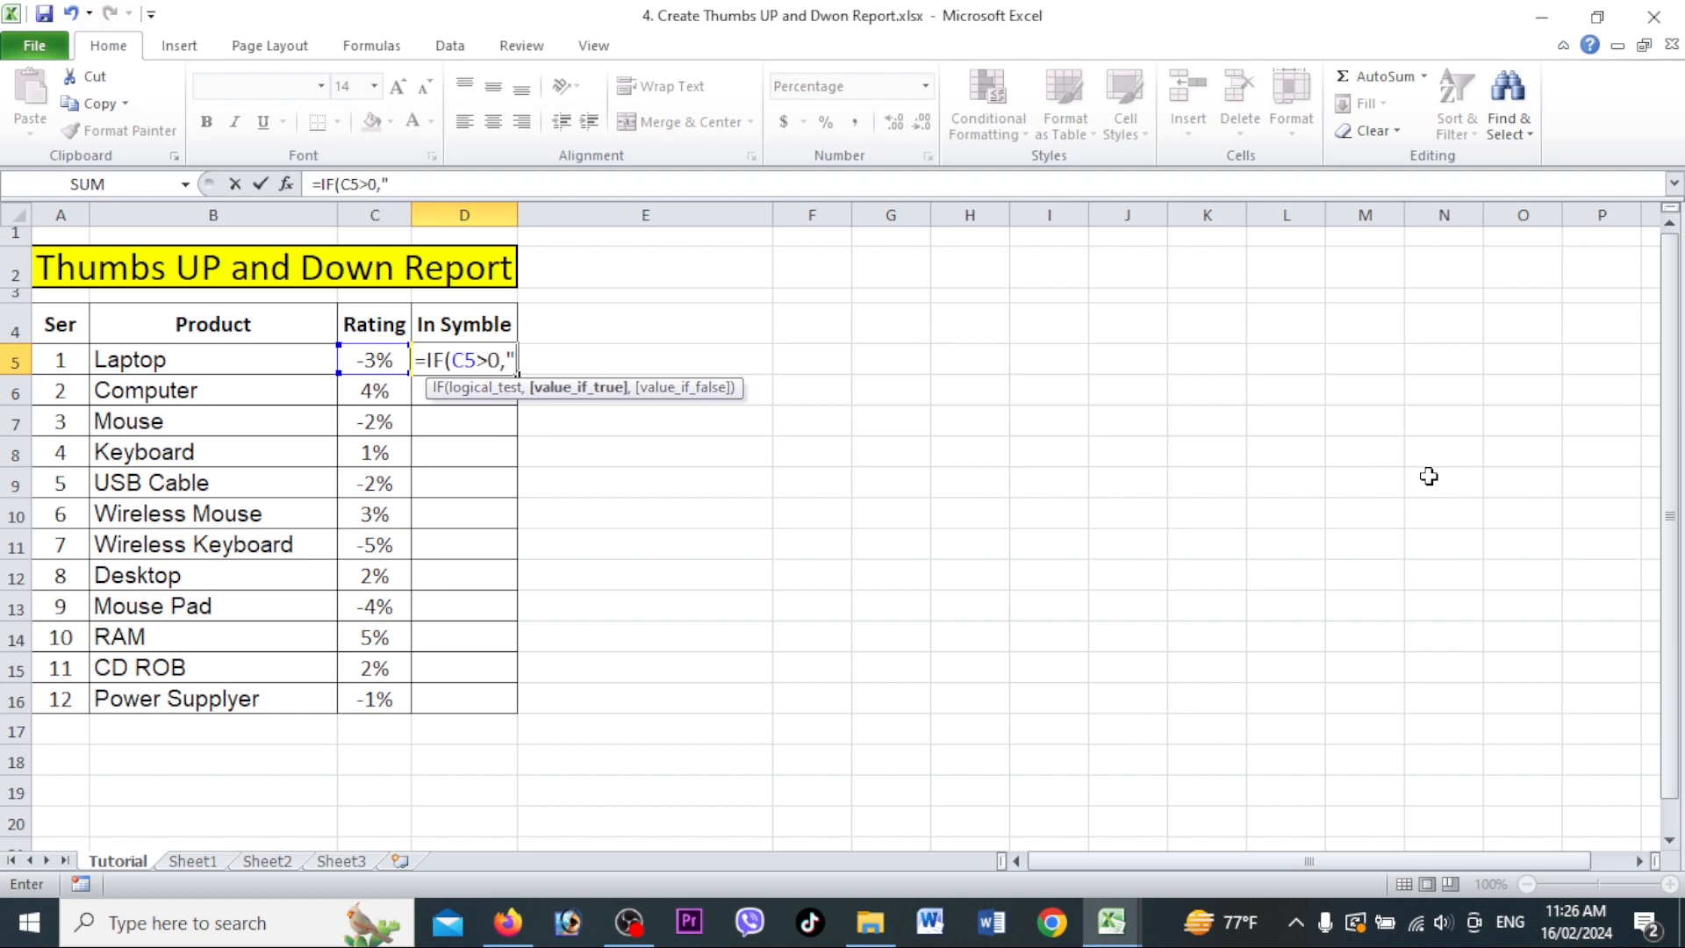
text(")
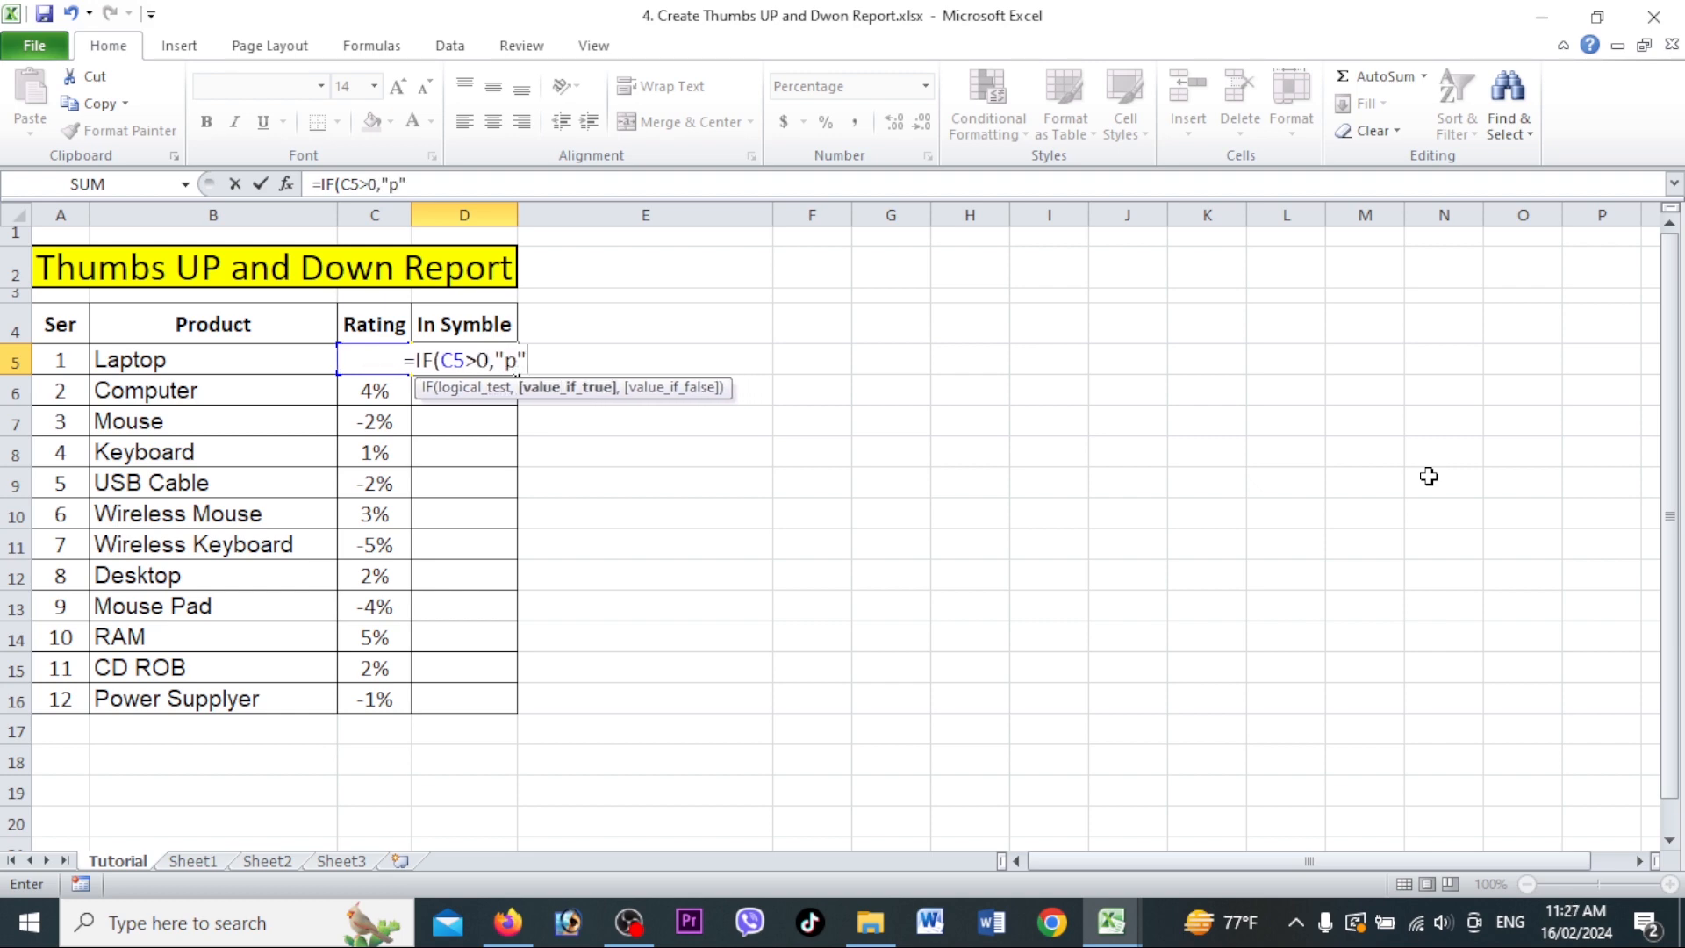
text(,)
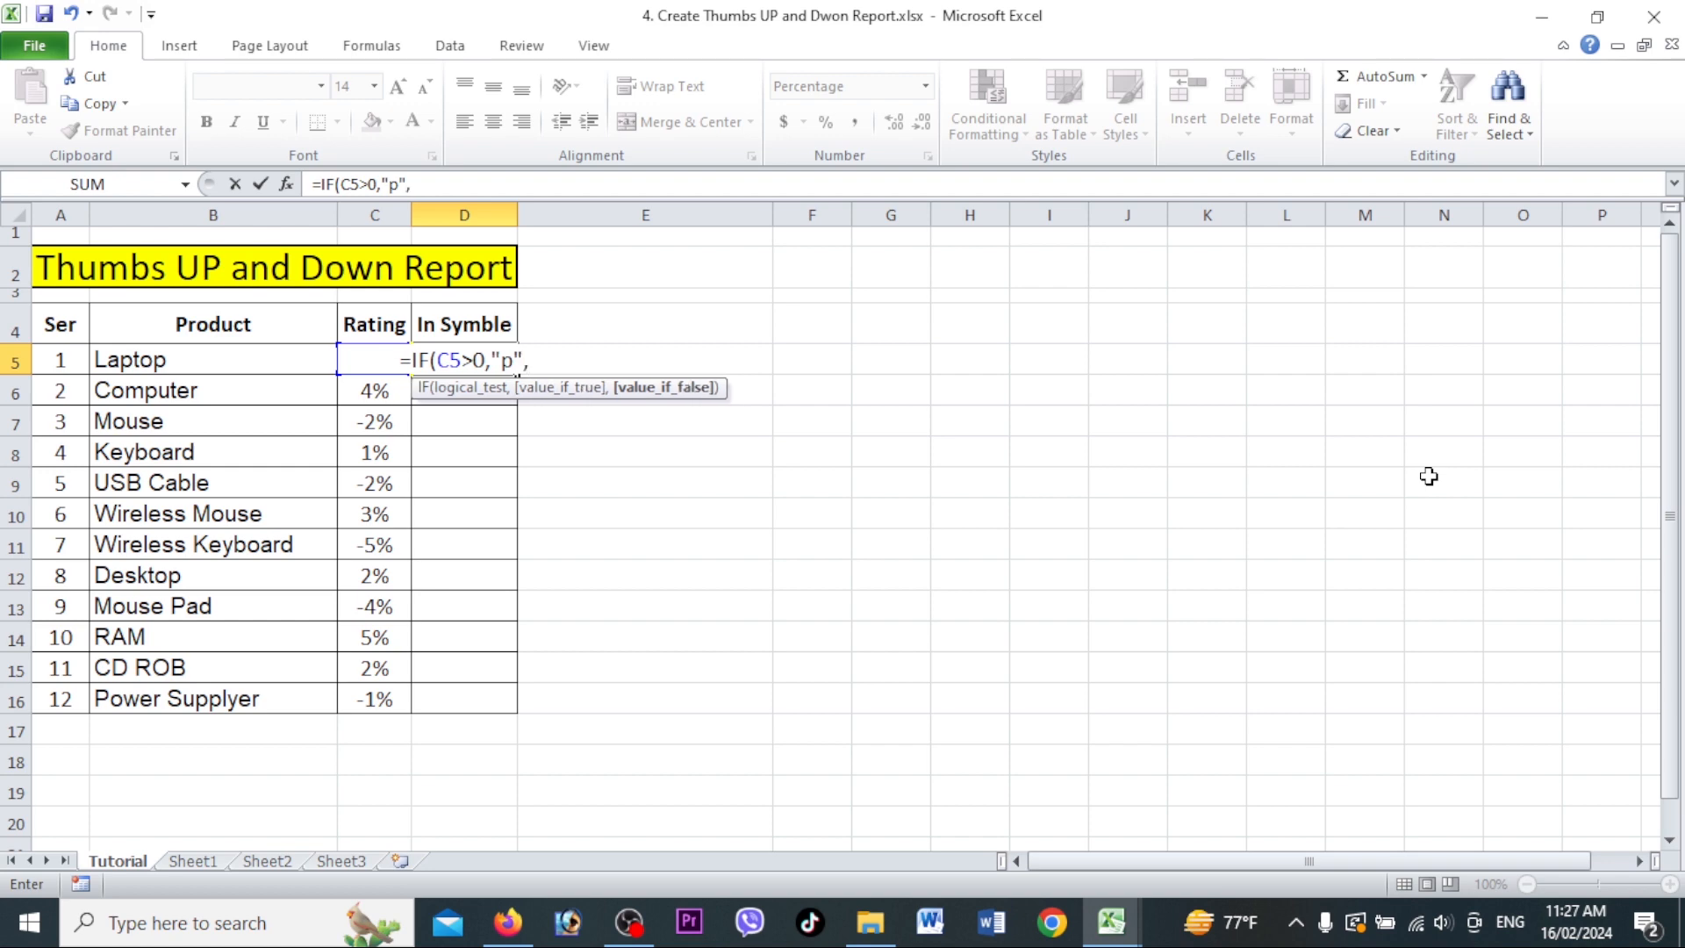
text("q)
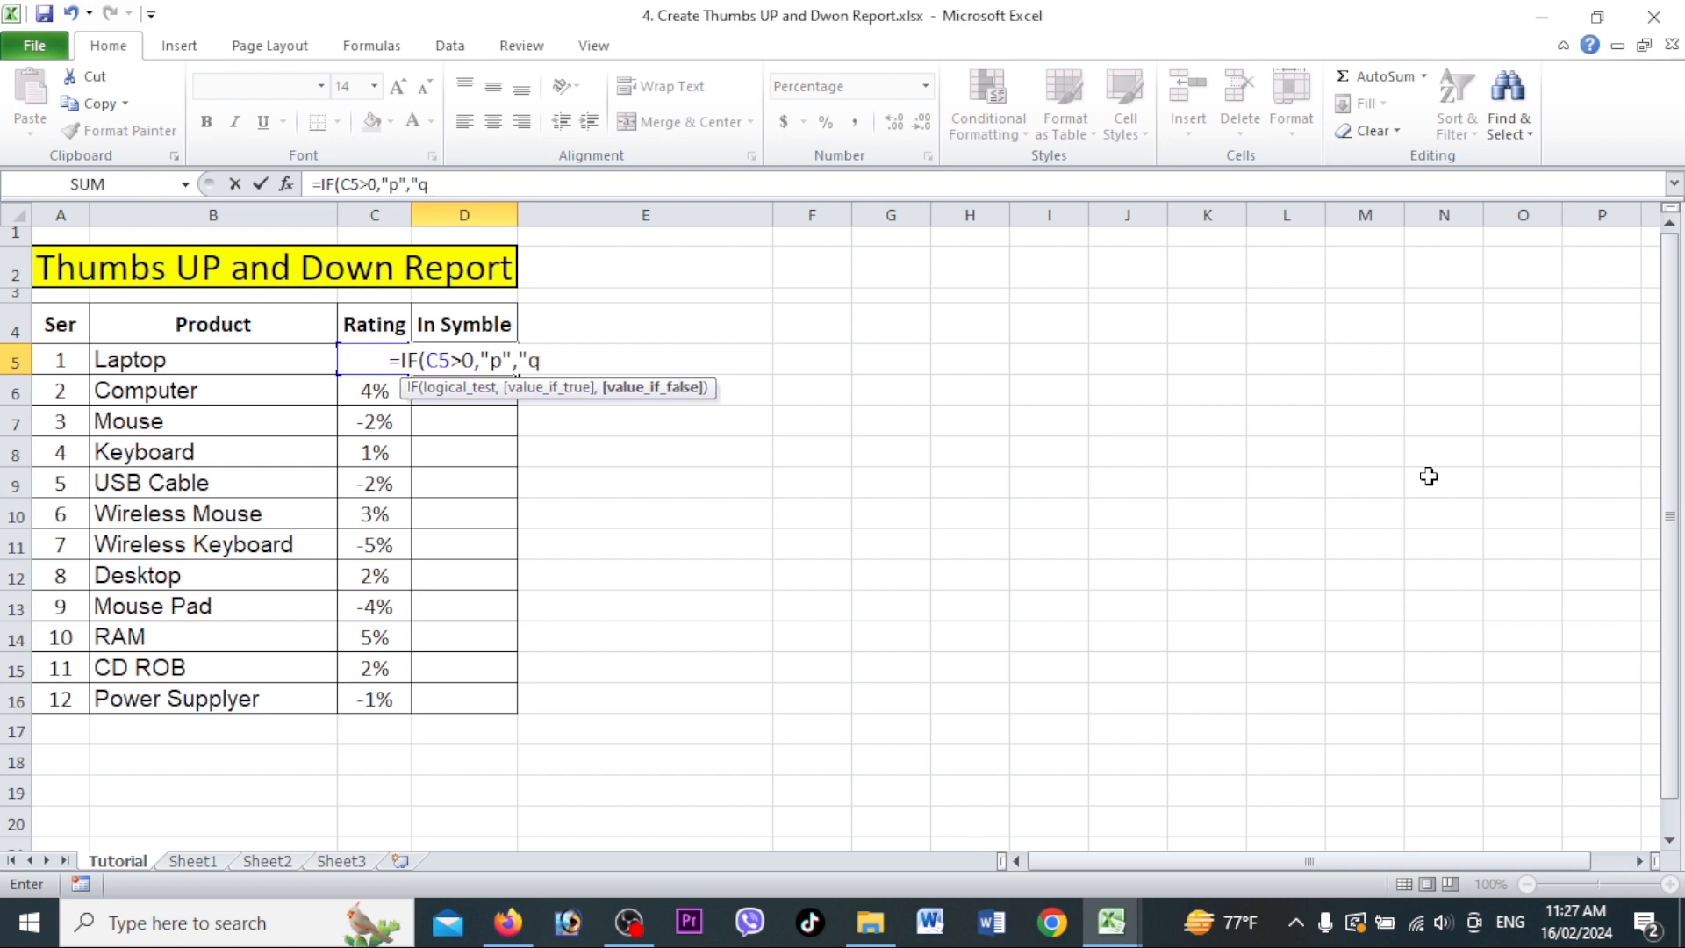
text("))
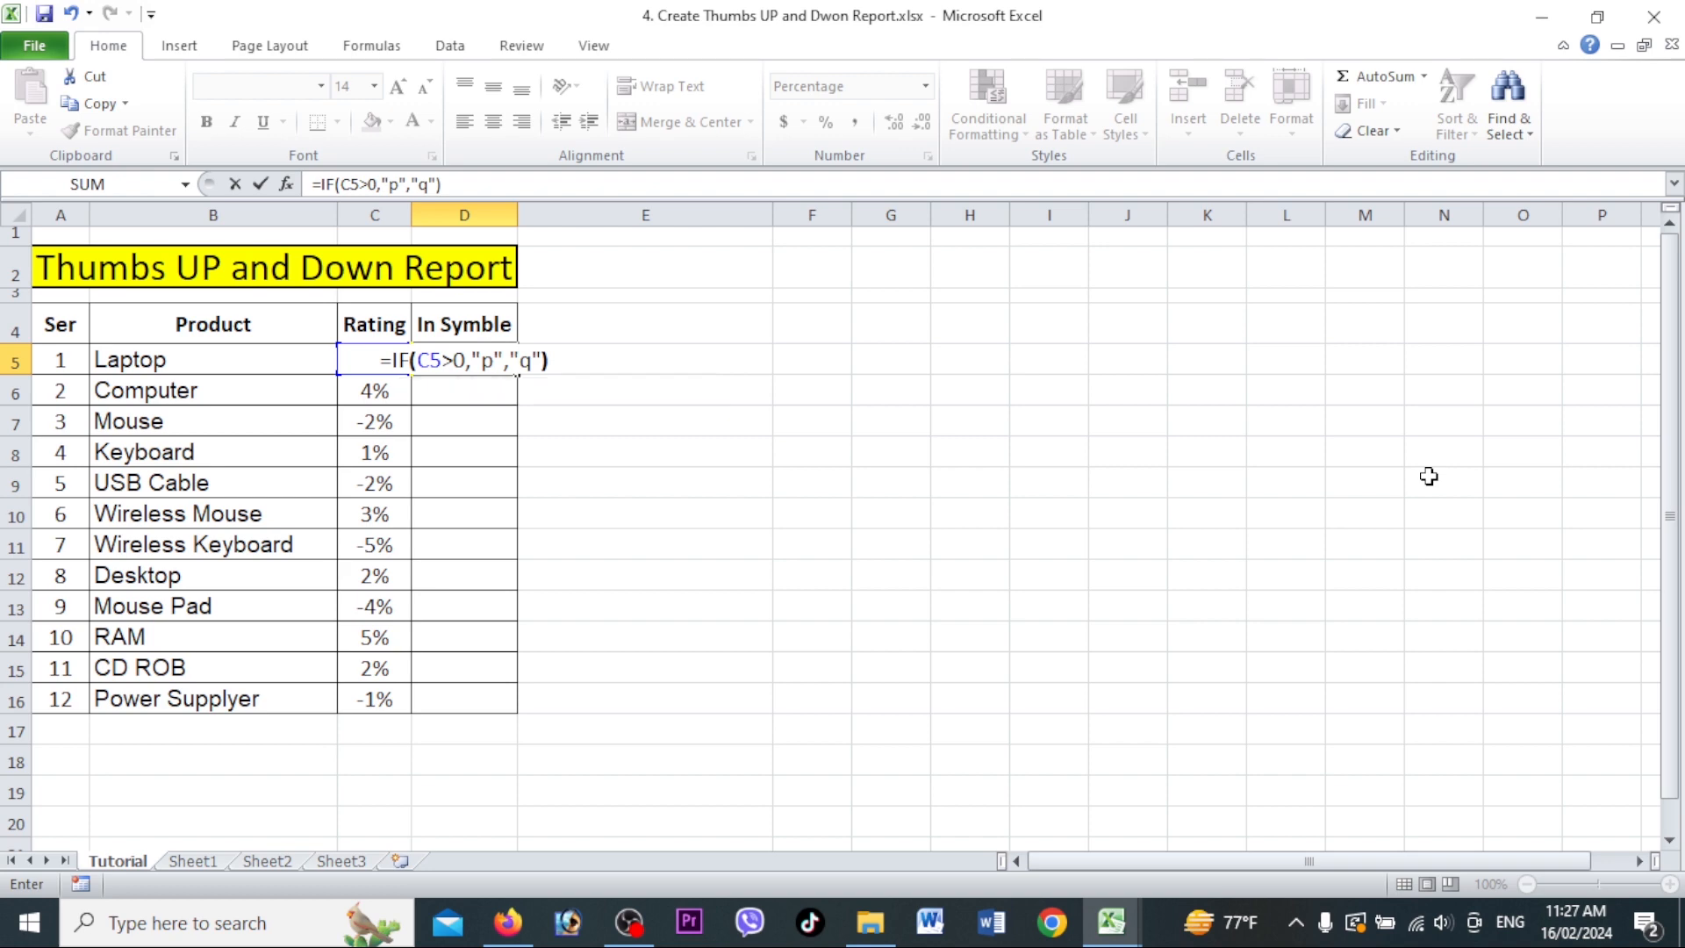
key(Return)
- Fill the IF formula from D5 down to D16 and set the font of these cells to Wingdings 3
click(459, 363)
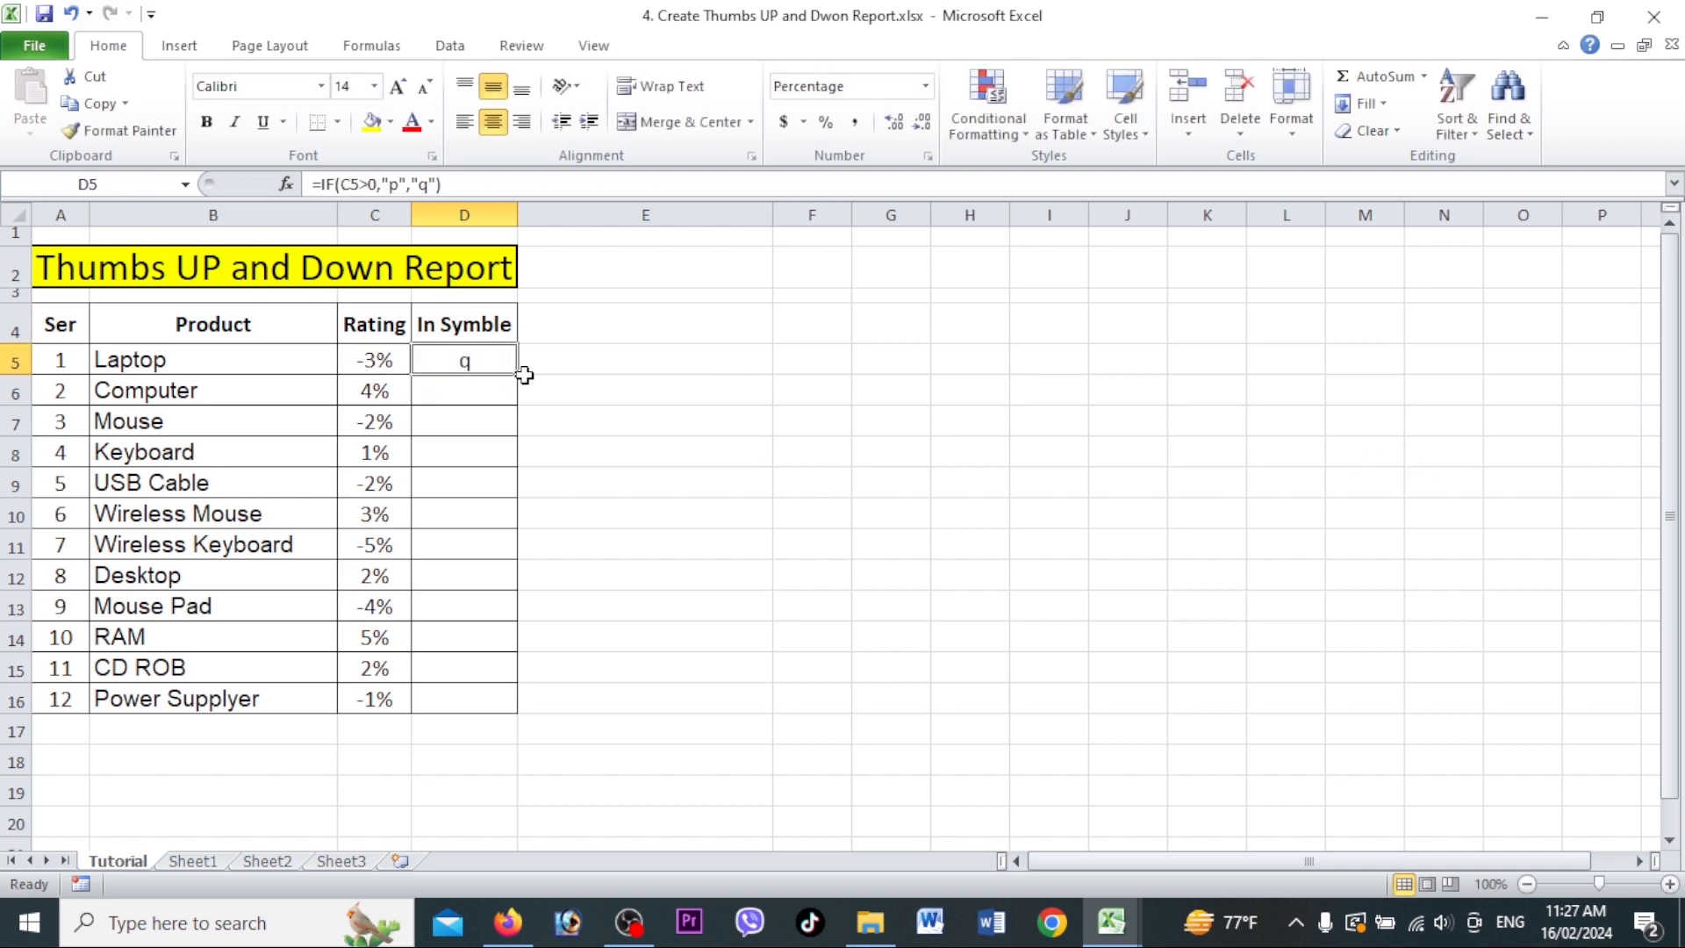
drag(523, 376, 502, 704)
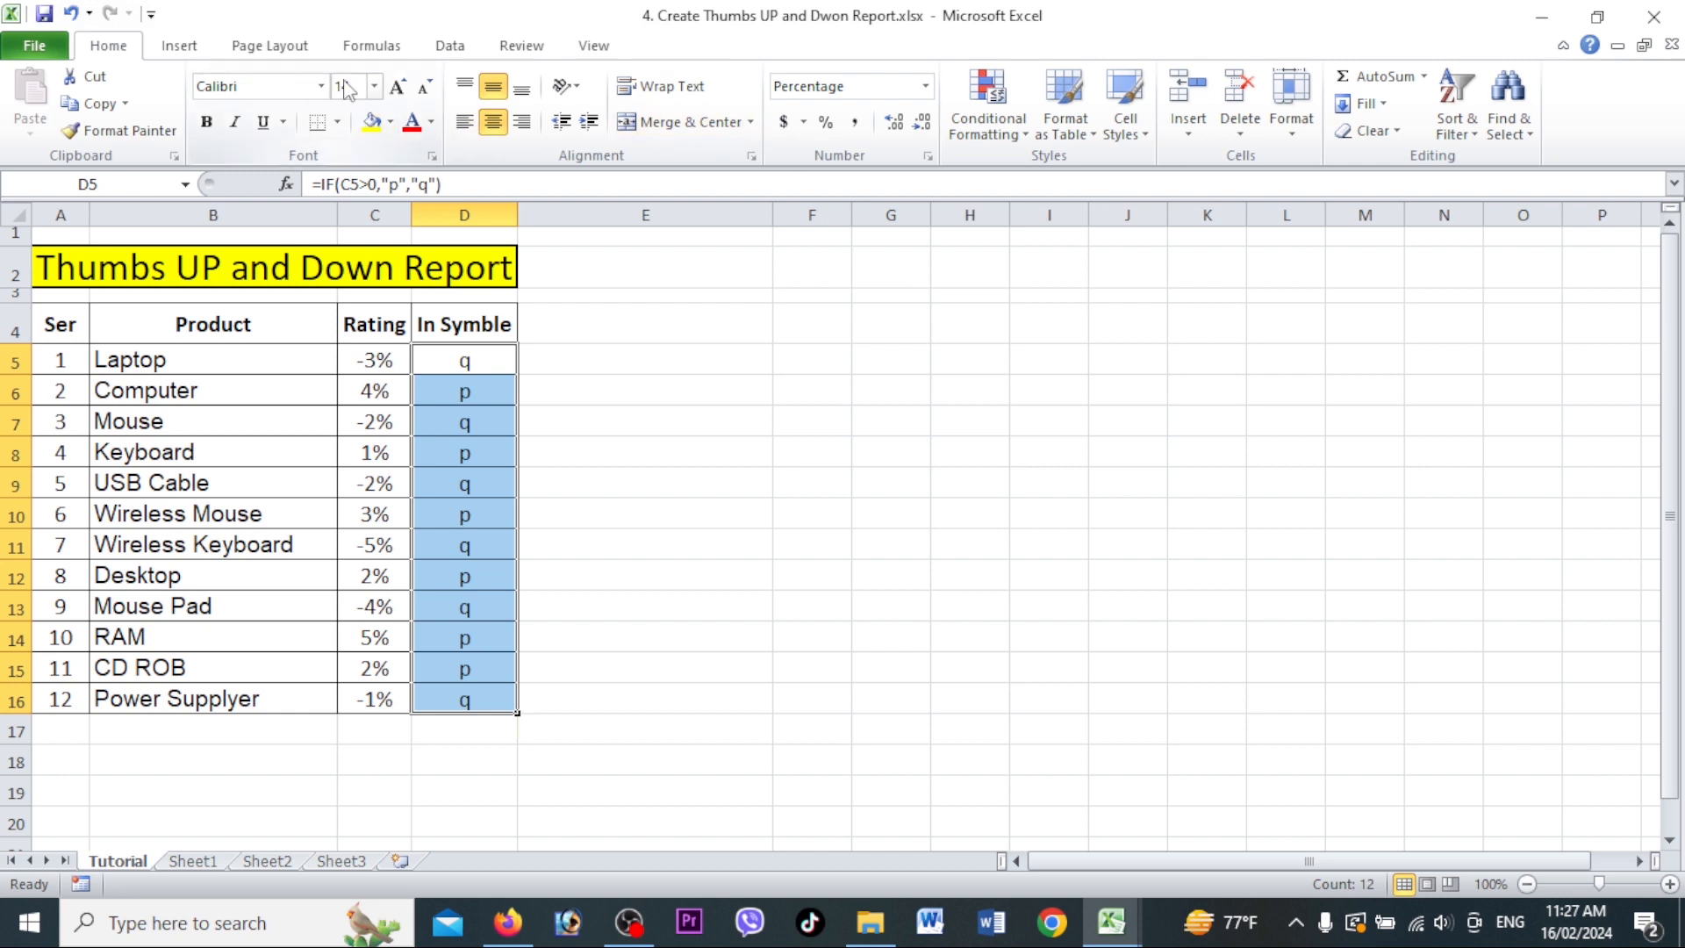
click(309, 86)
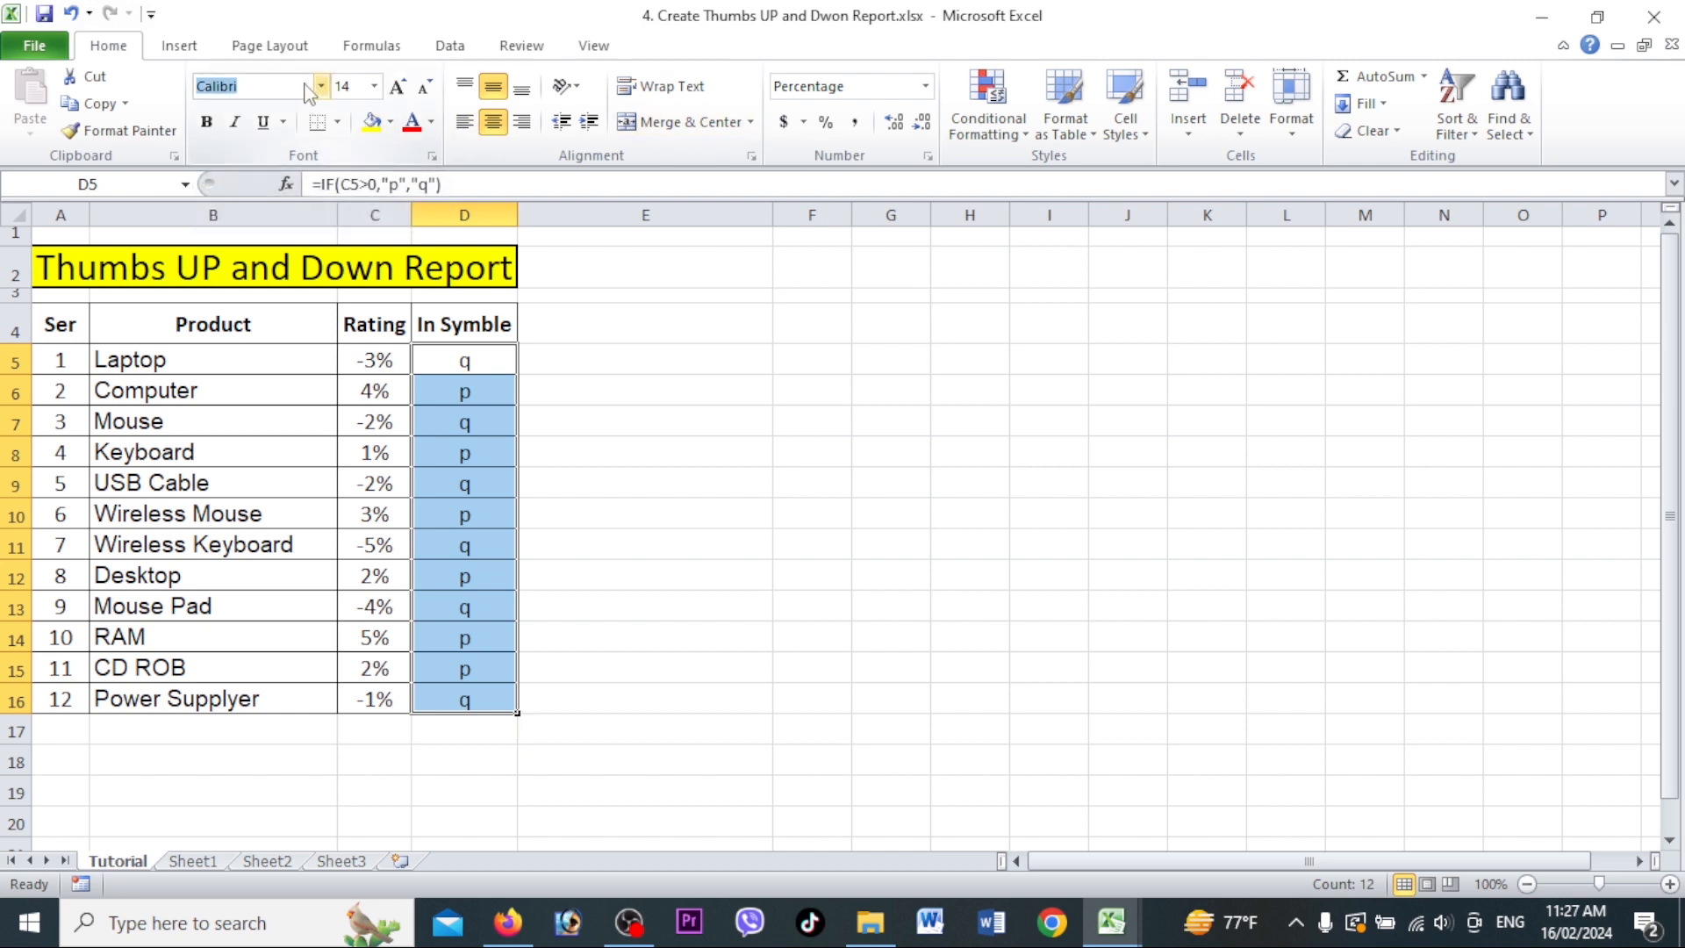
text(Wingdings 3)
key(Return)
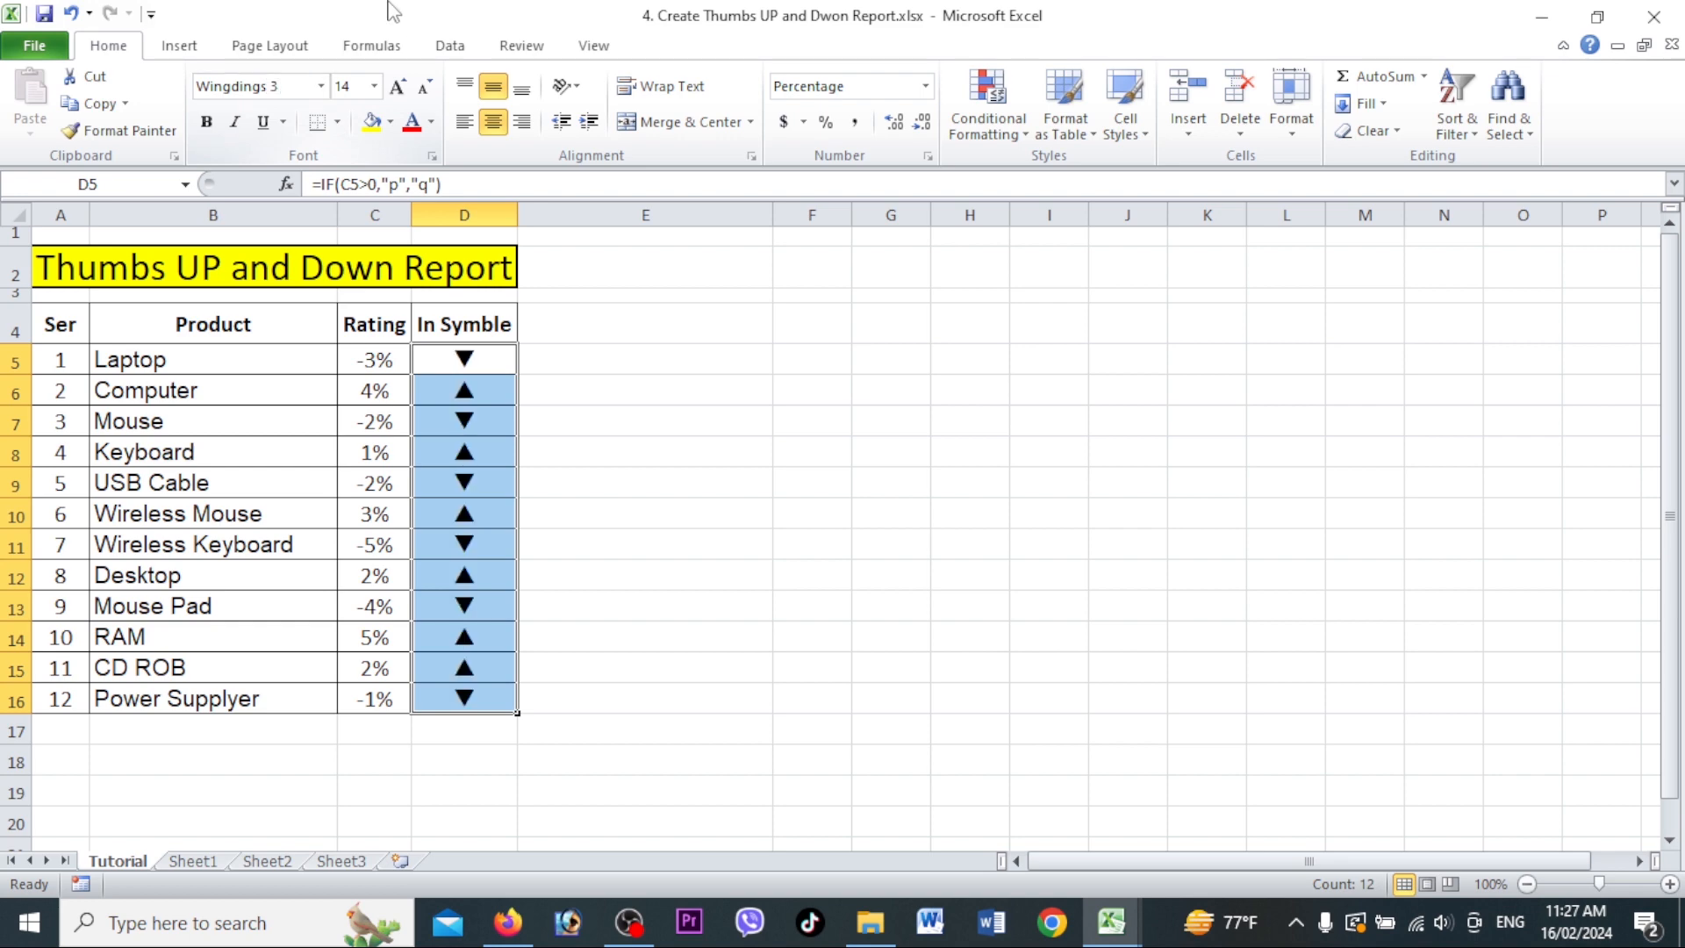
- Start a formula-based conditional formatting rule for D5:D16 with the formula =$D5="p"
drag(471, 370, 474, 686)
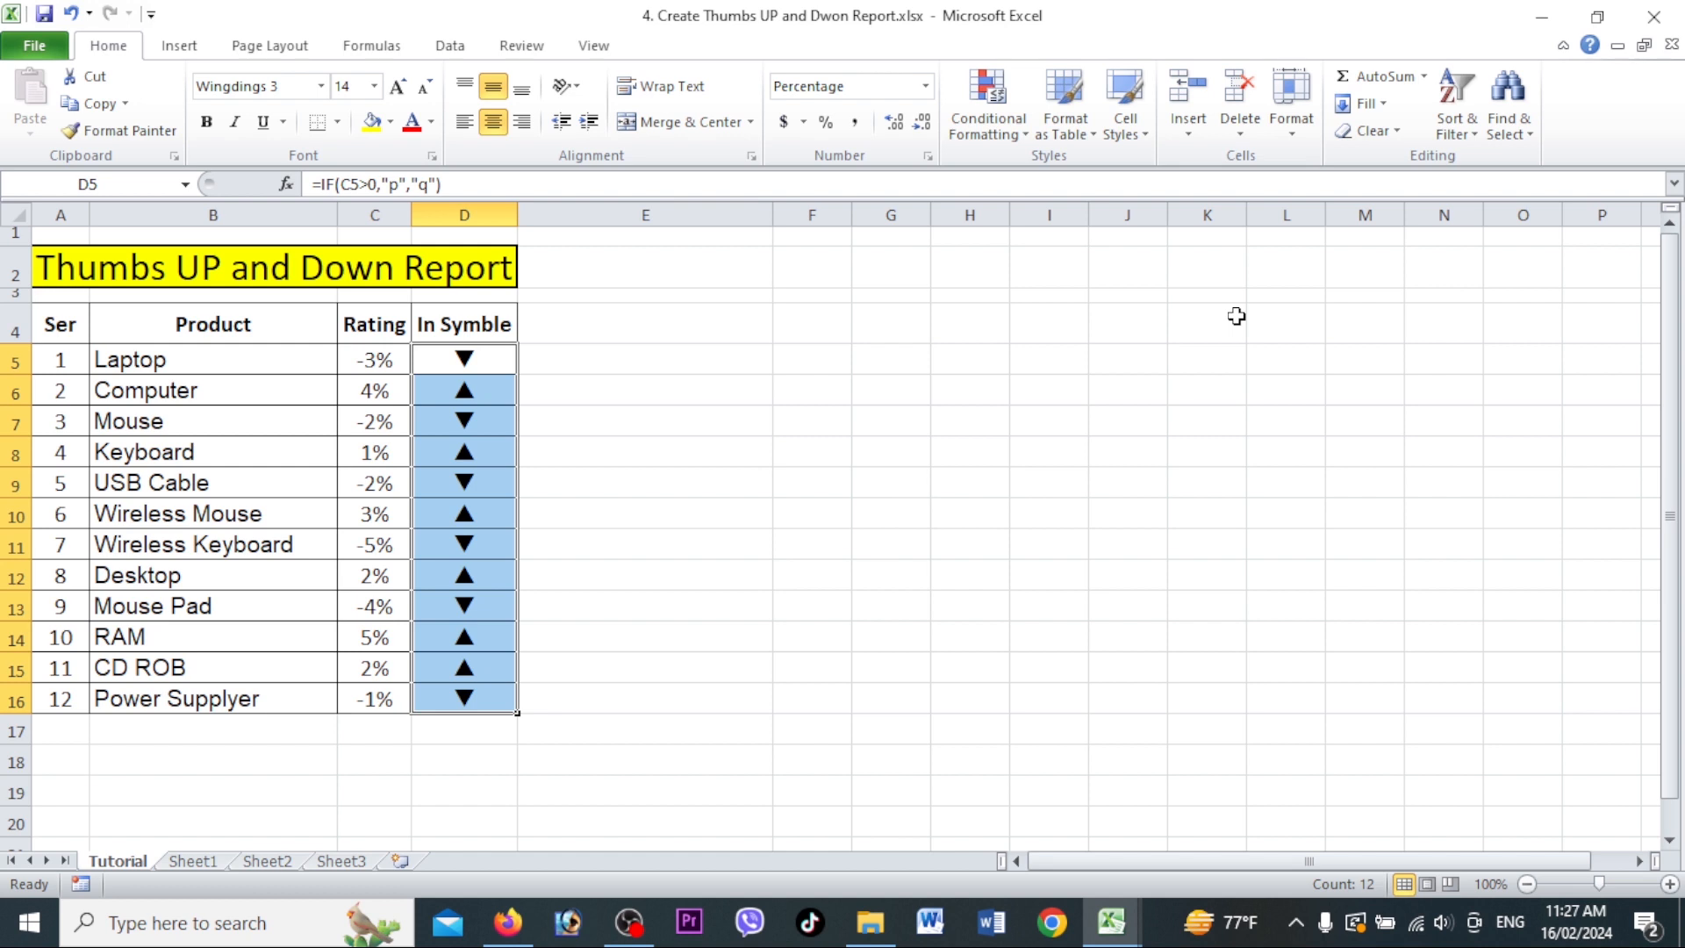
click(1010, 140)
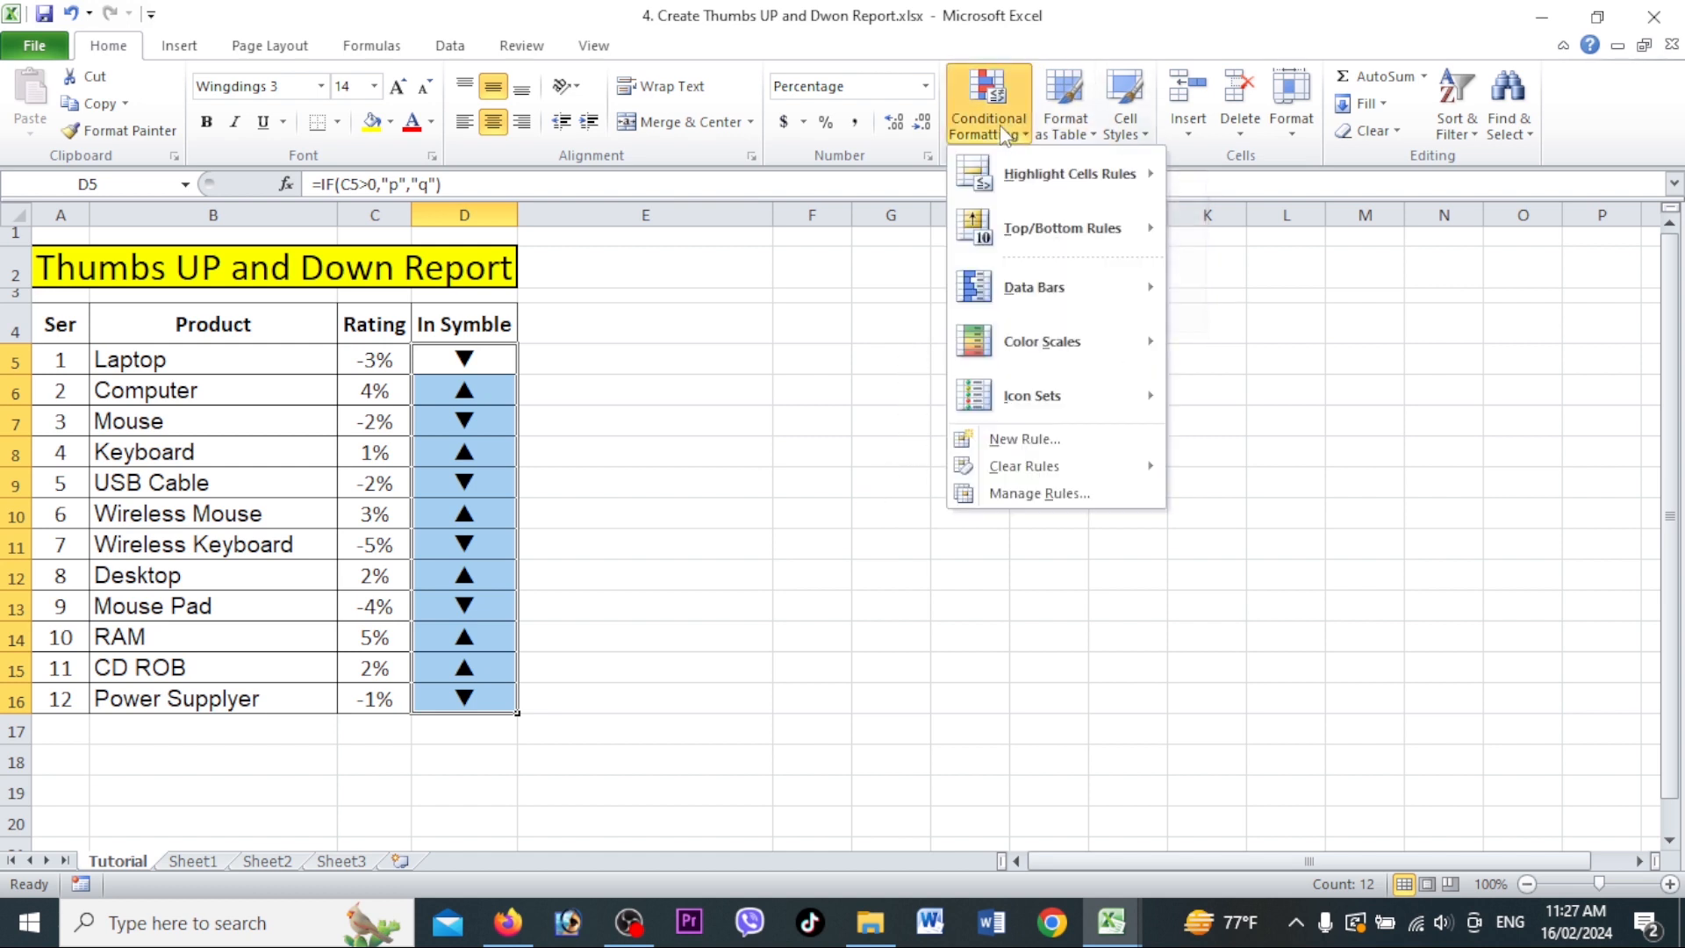
click(998, 441)
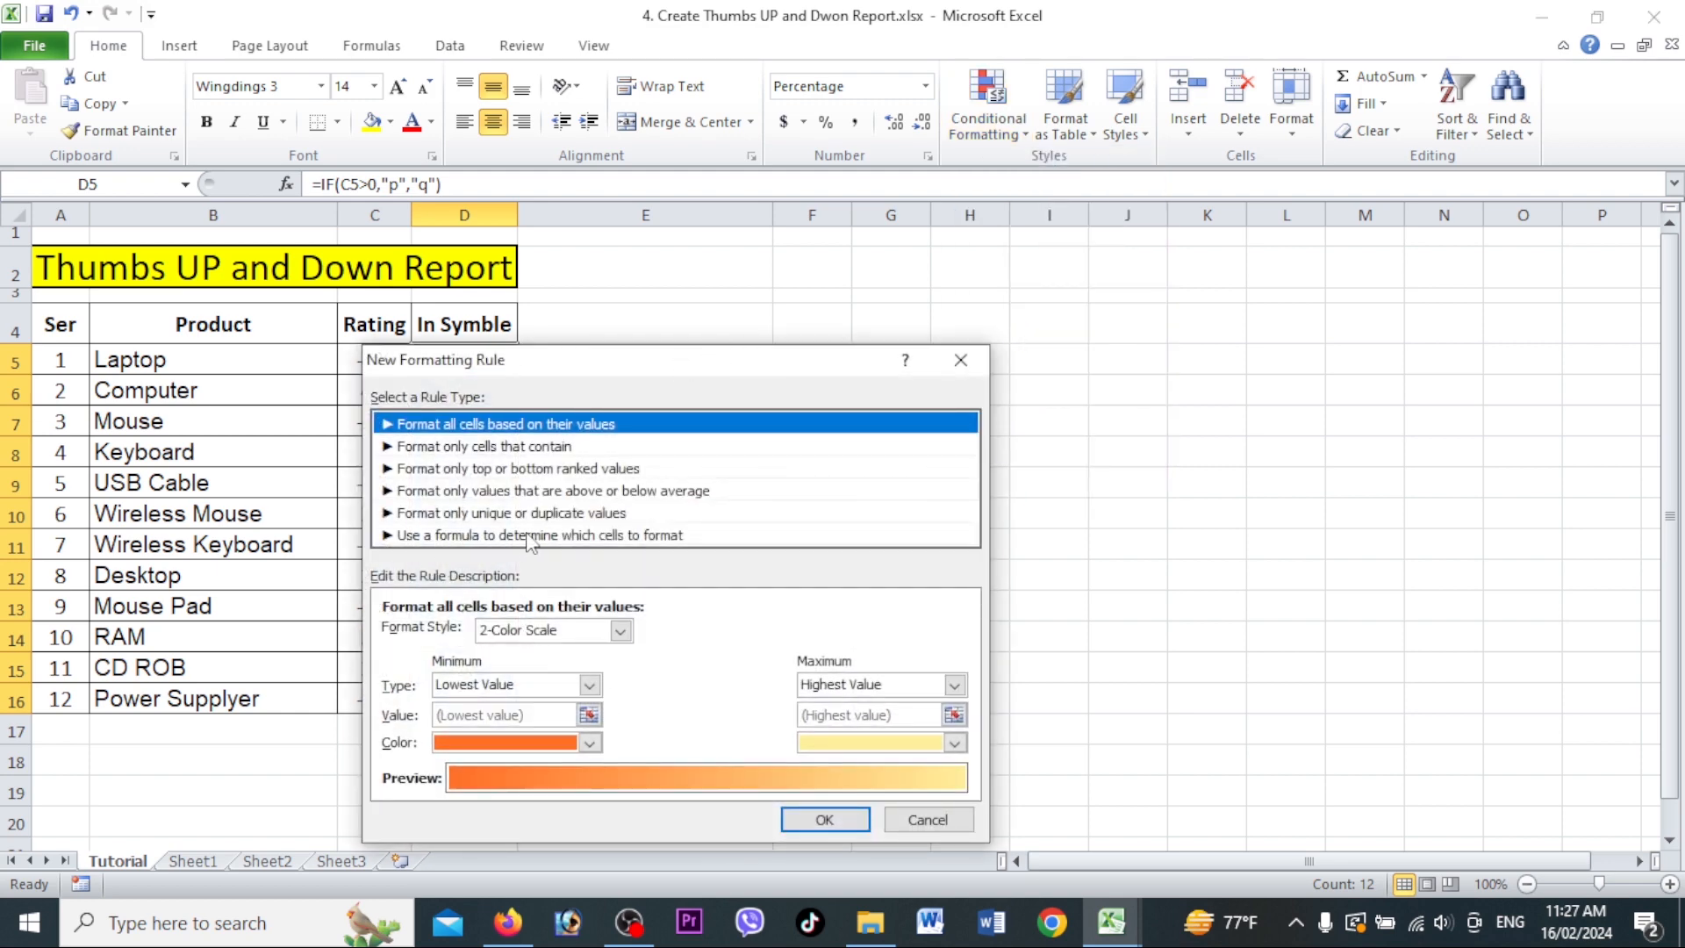
click(626, 538)
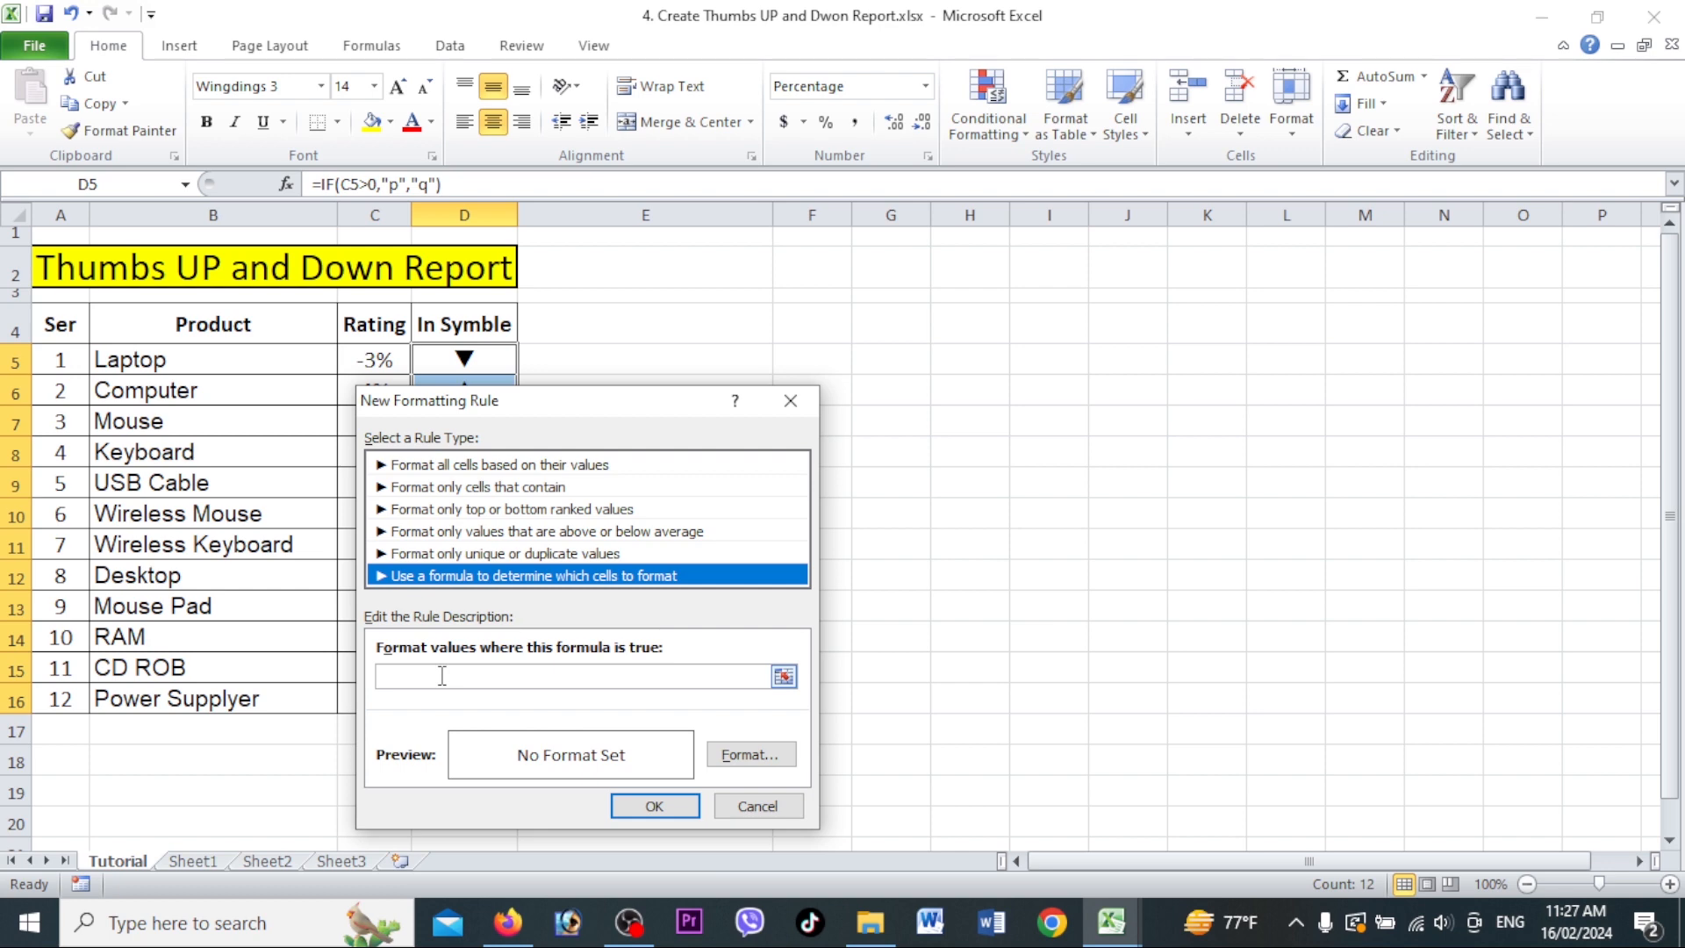
click(442, 676)
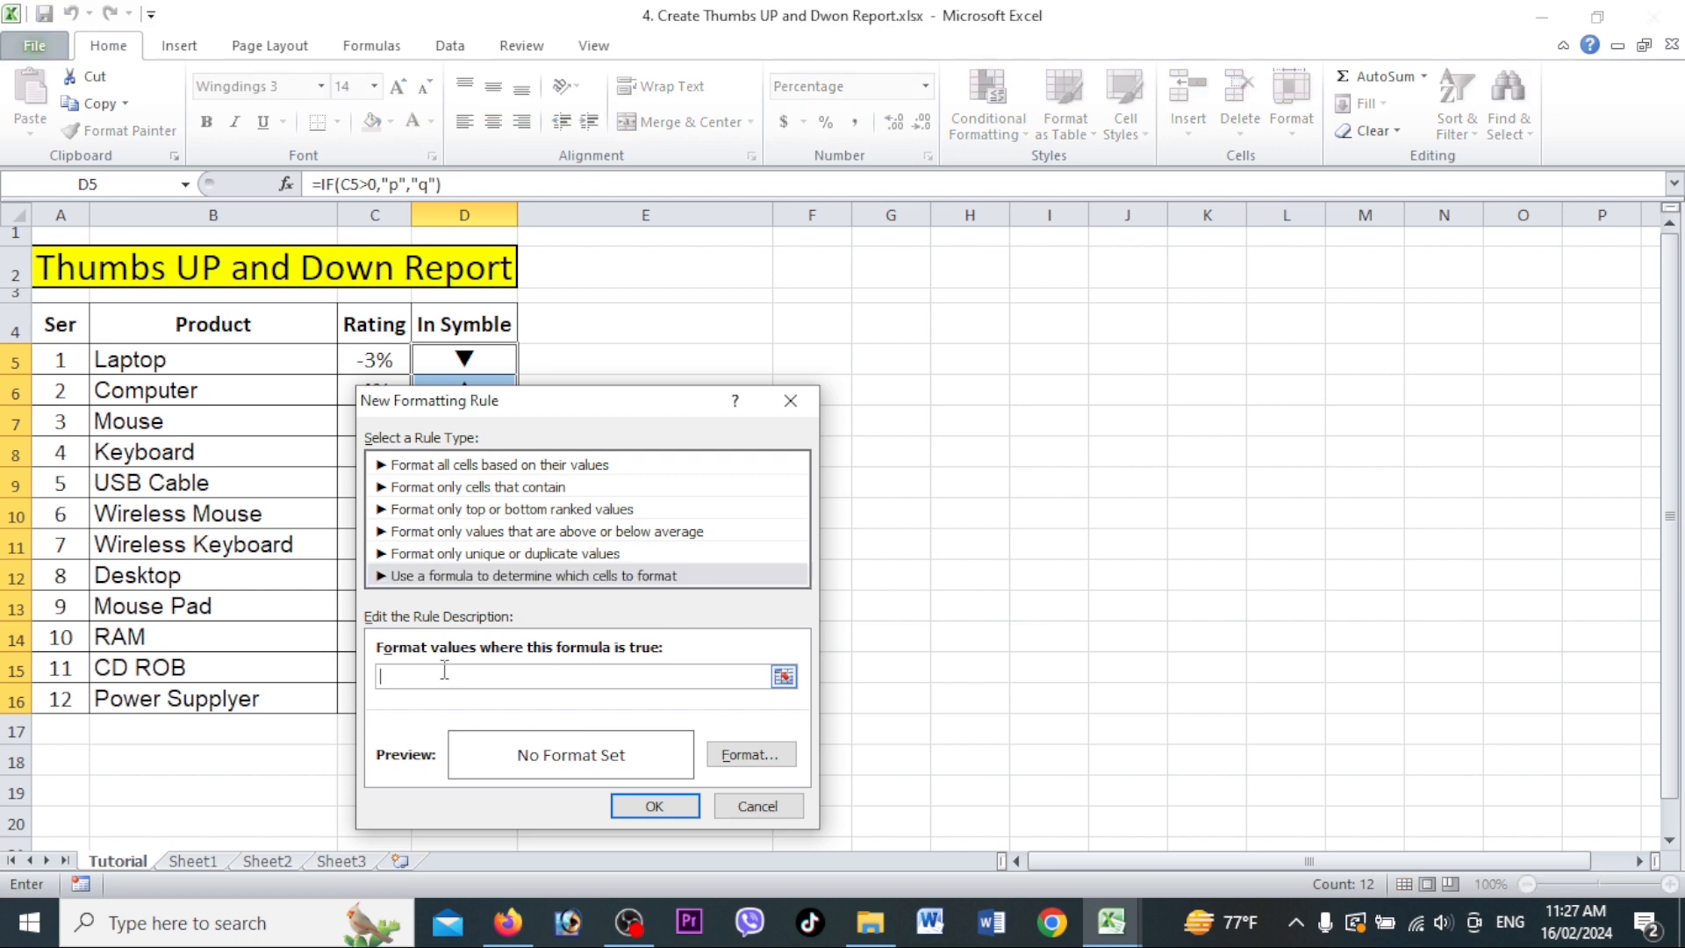
click(458, 357)
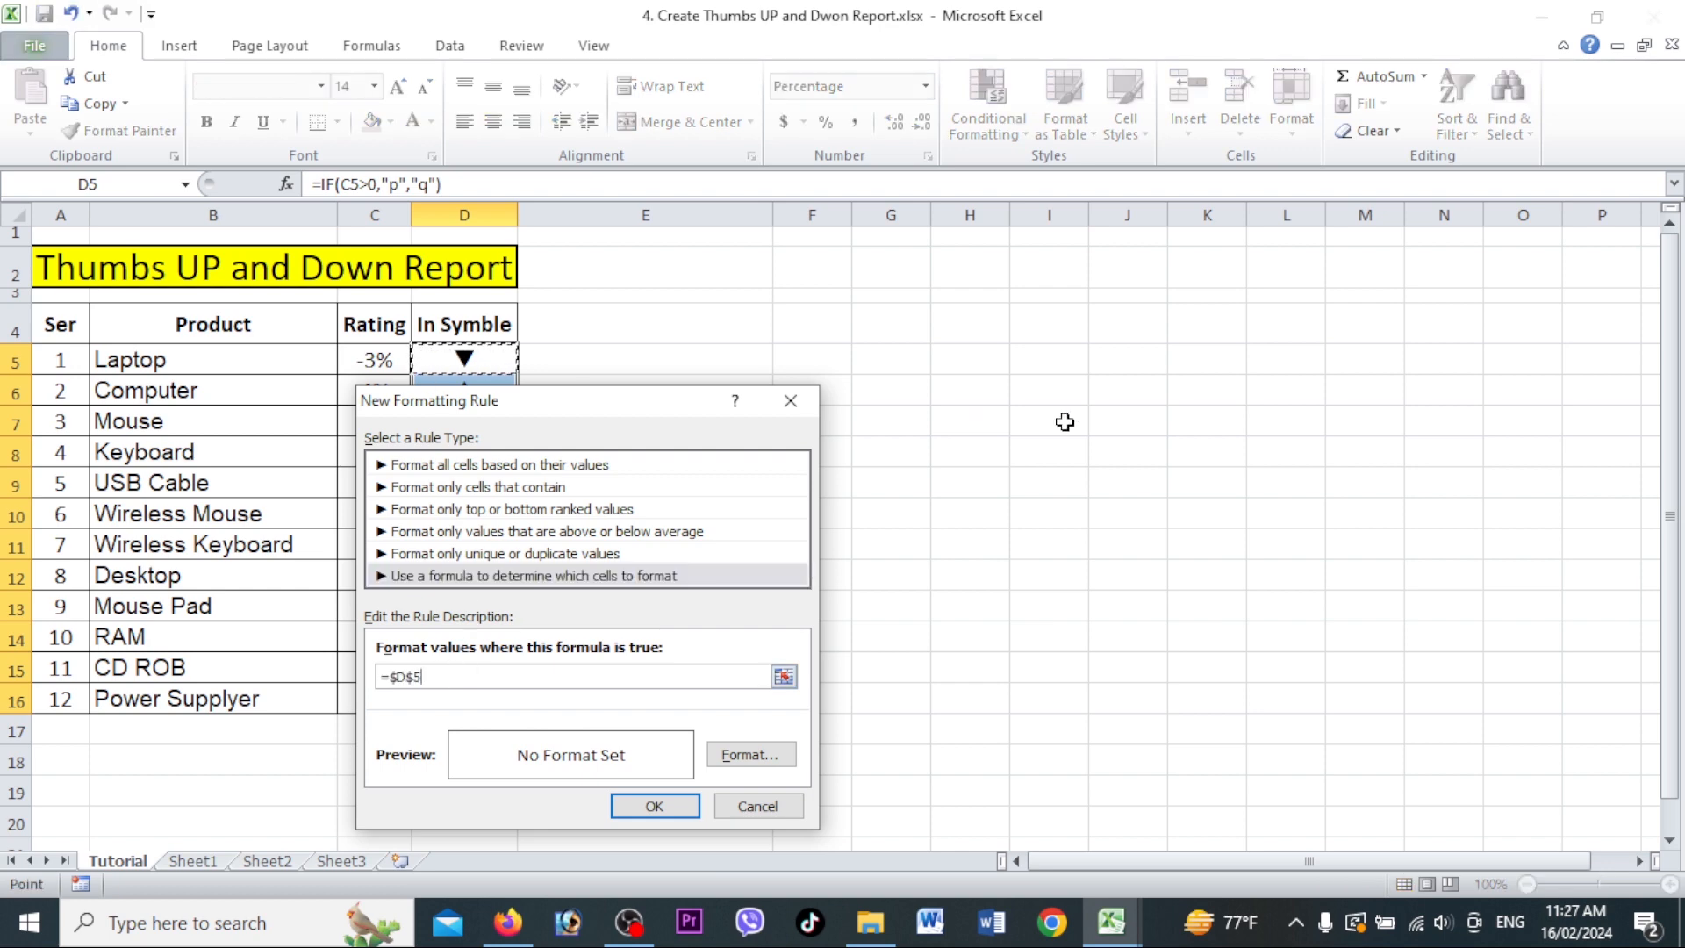
key(F4)
key(F4)
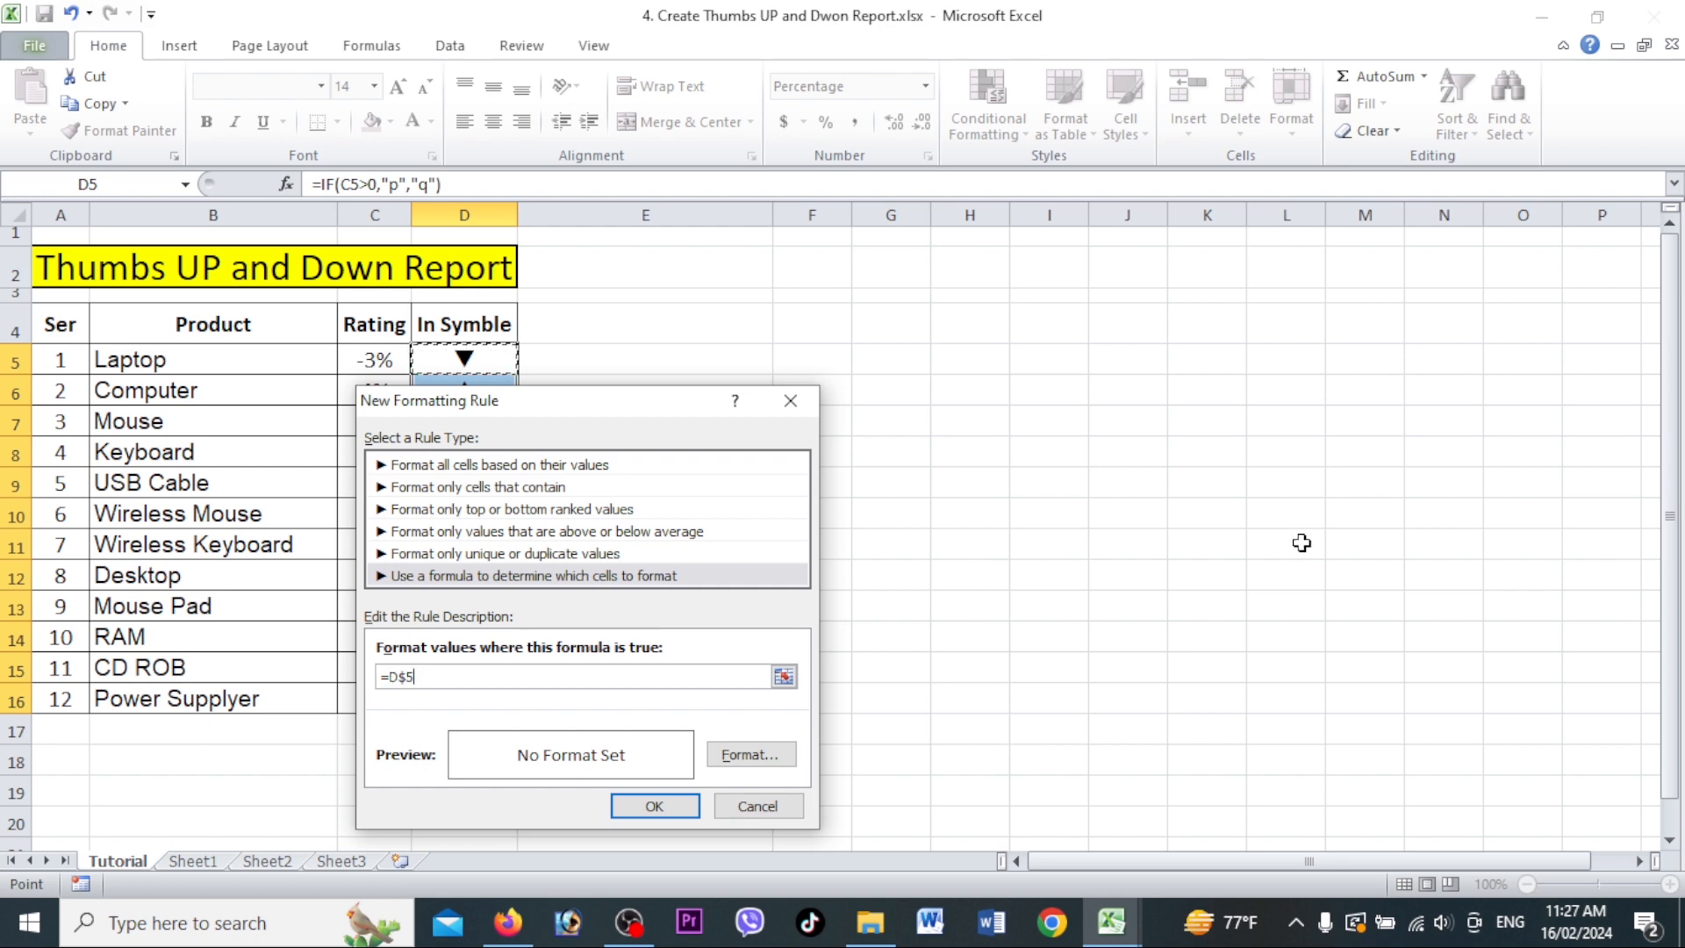
click(457, 676)
text(="p)
- Set the rule's font colour to standard green and apply the rule to the symbols
click(756, 758)
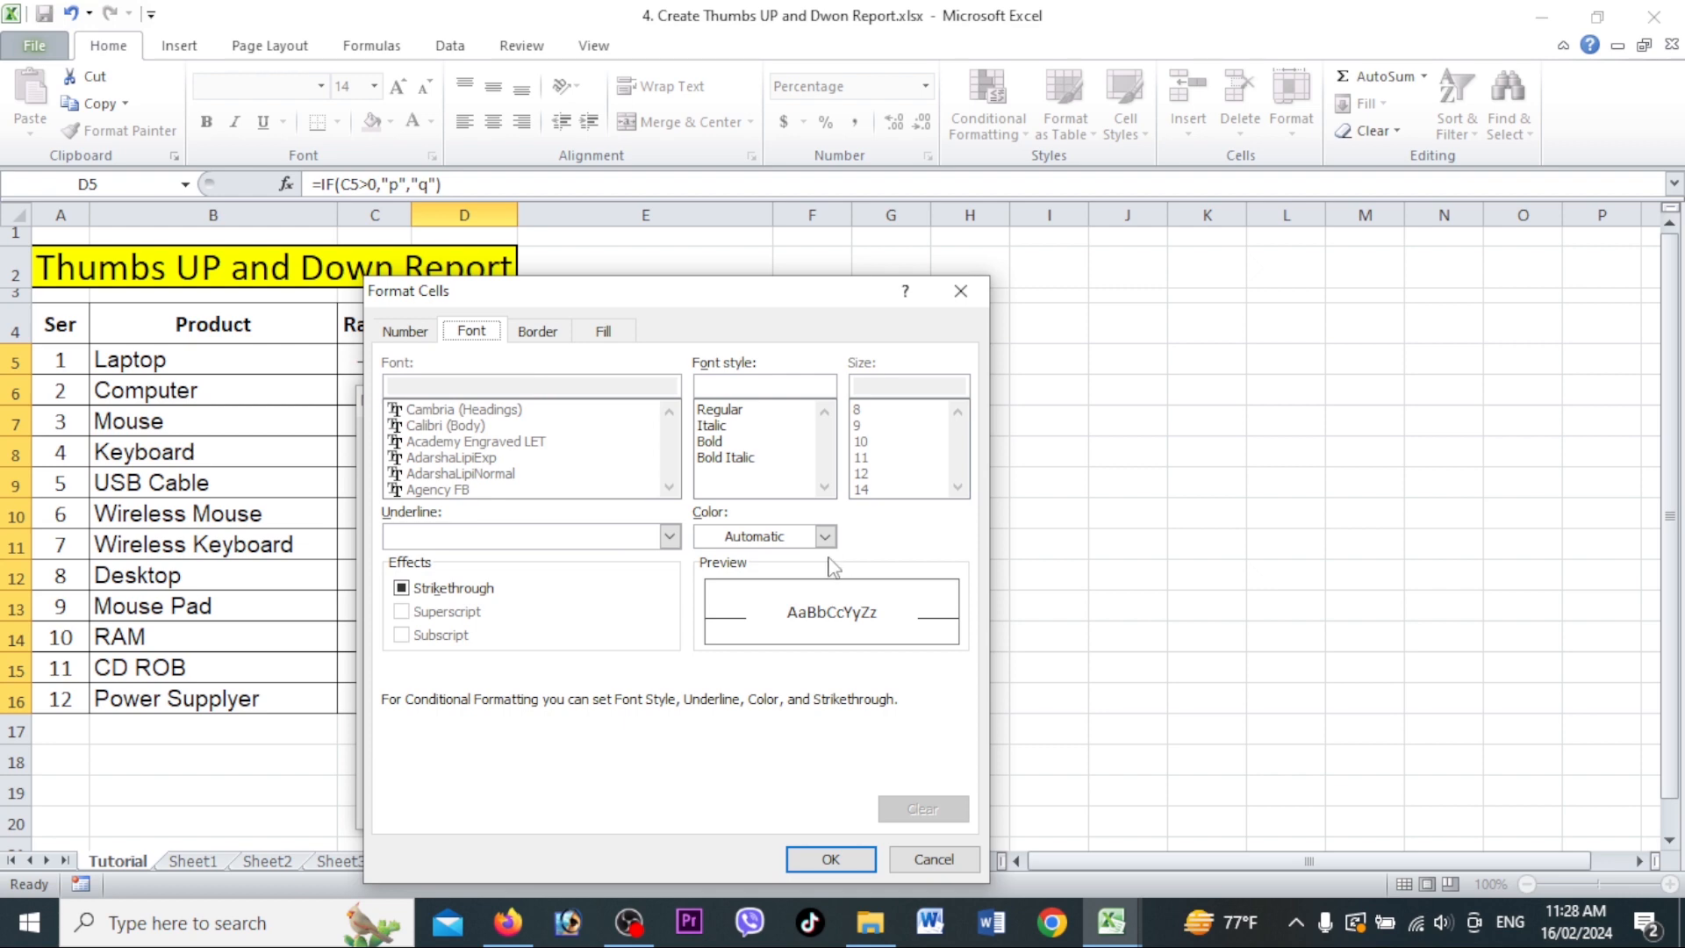
click(824, 535)
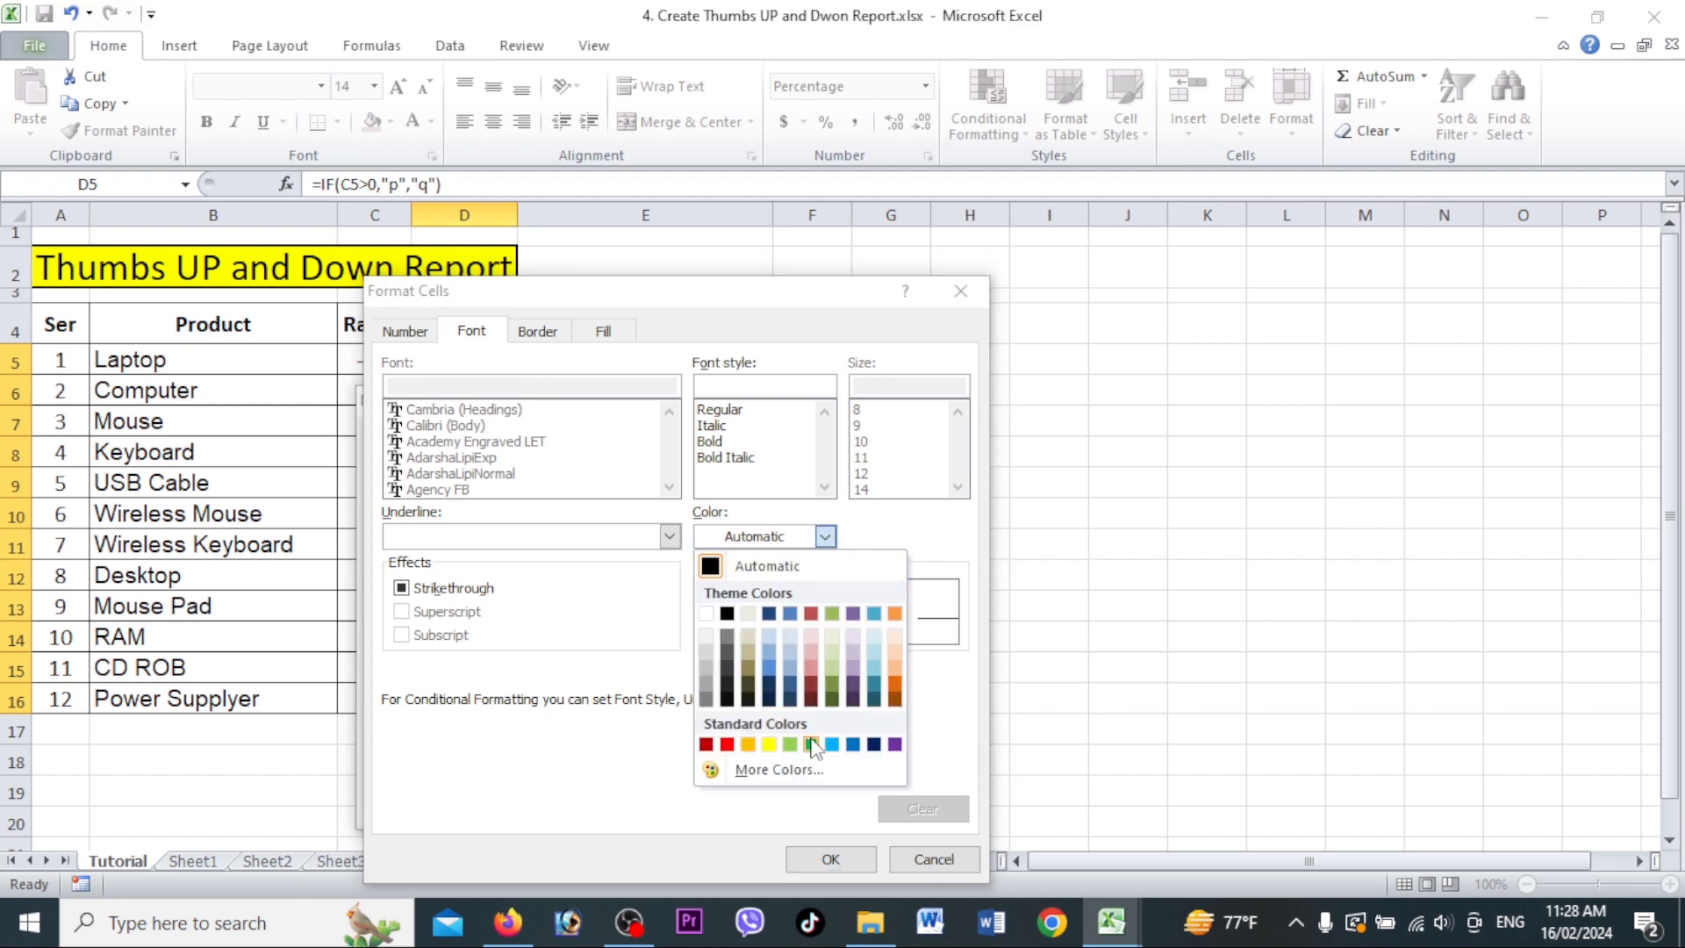
click(811, 744)
click(853, 860)
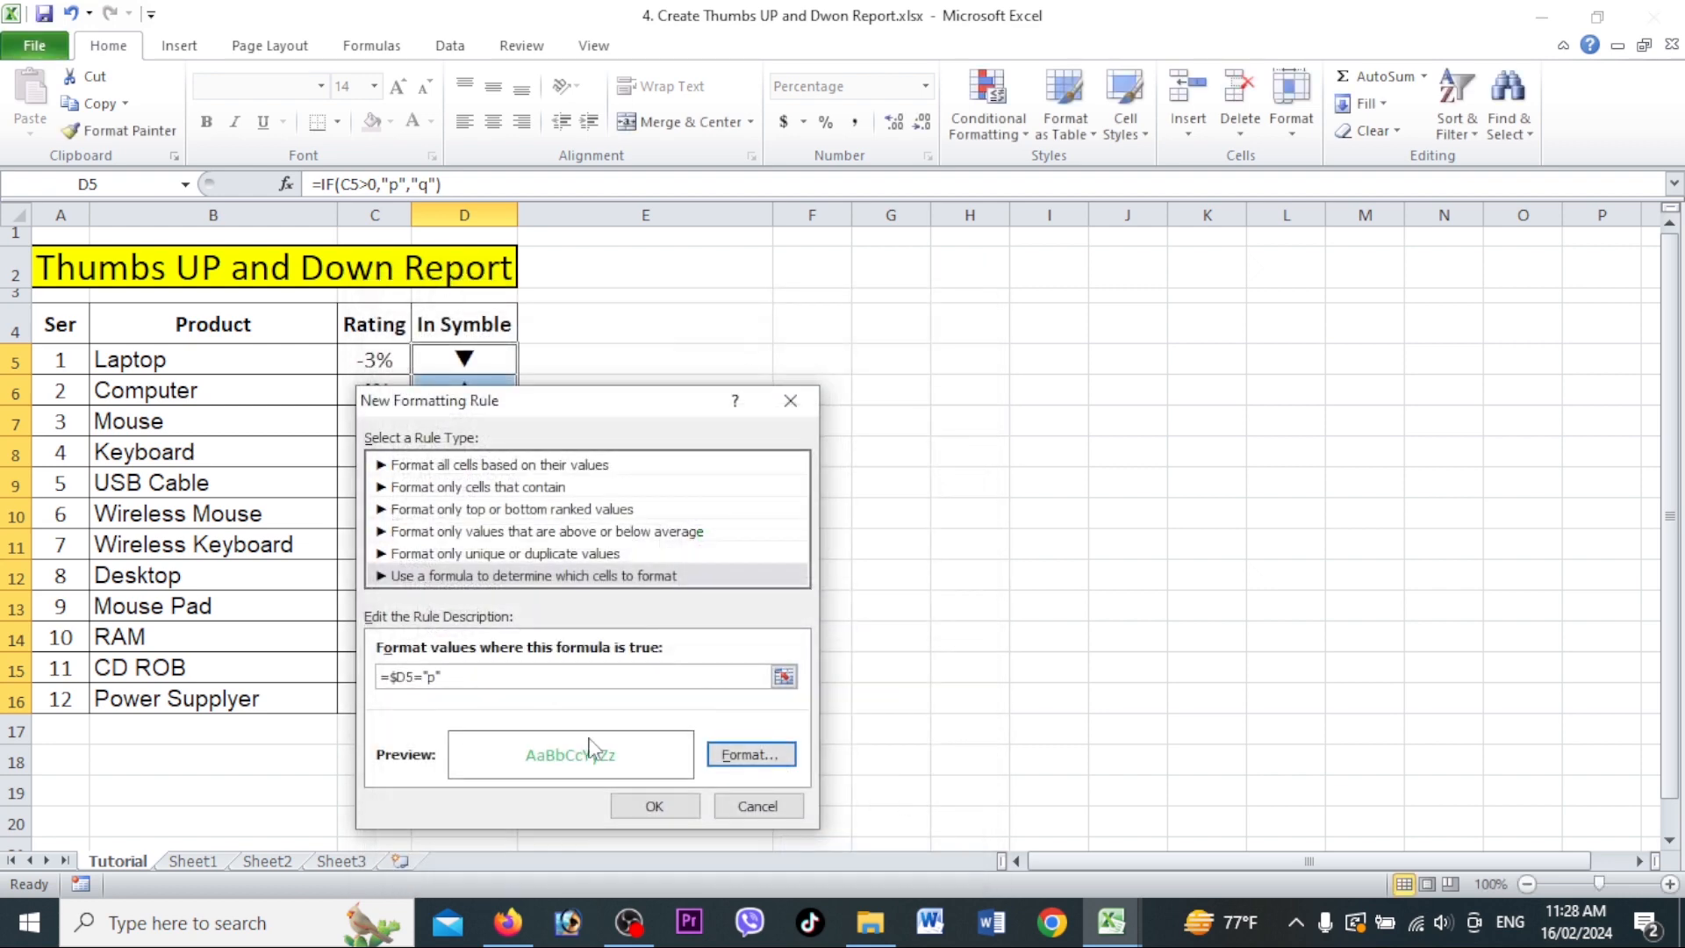
click(654, 804)
click(487, 397)
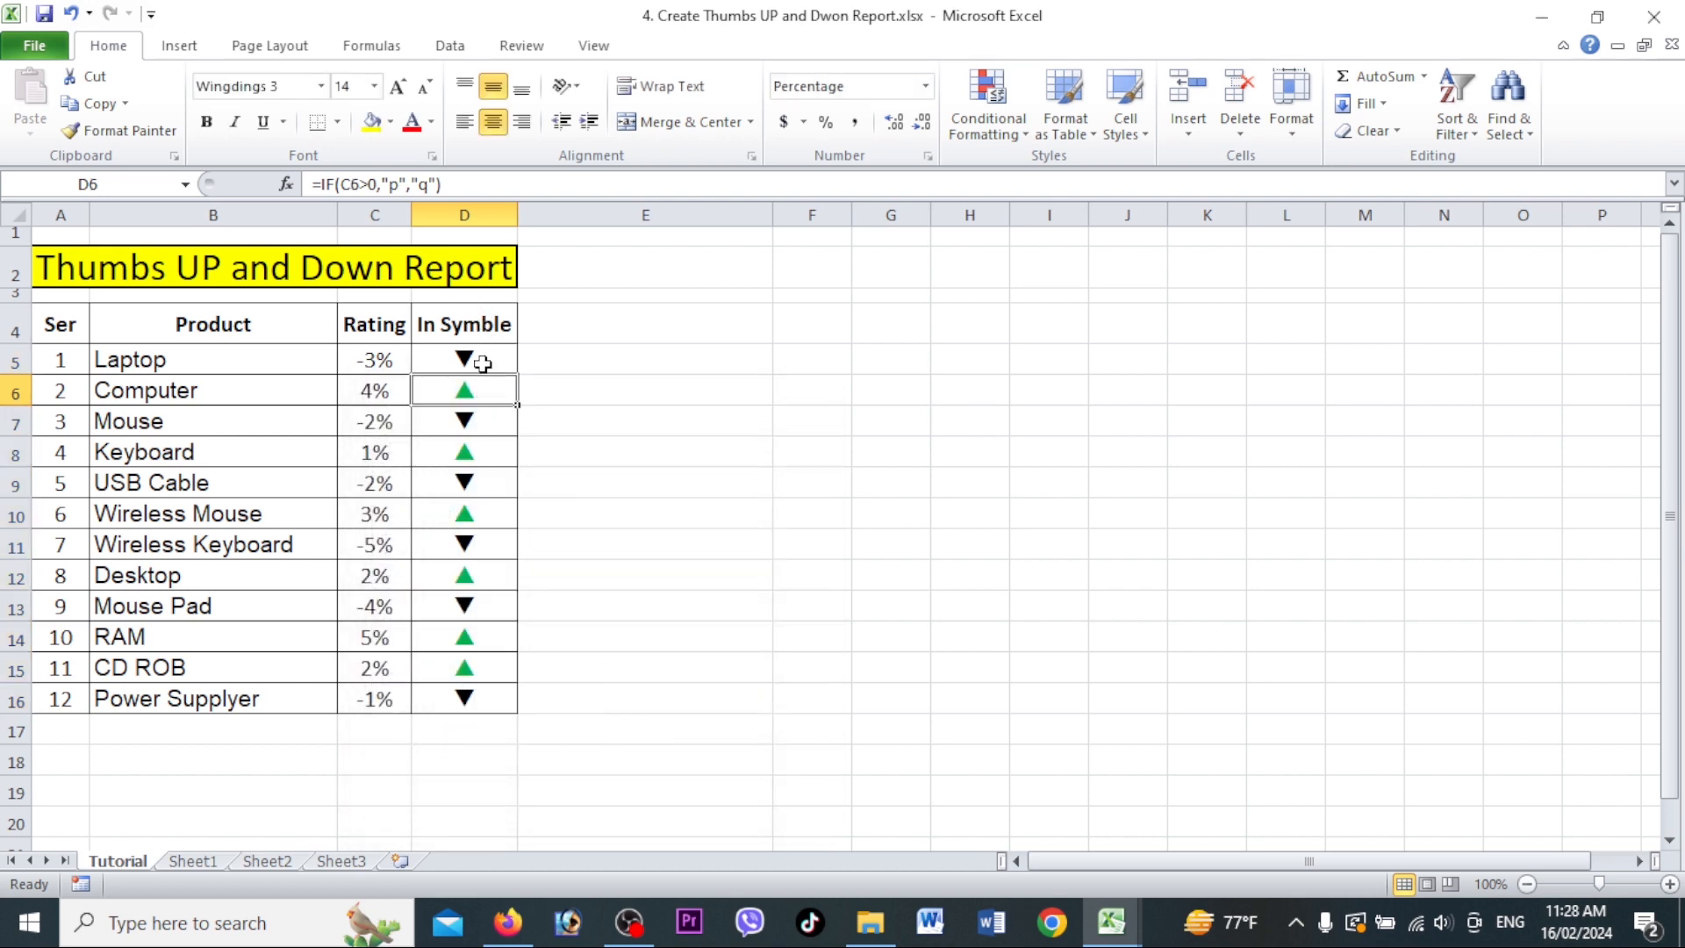
- Start a second formula-based conditional formatting rule for D5:D16 with the formula =$D5="q"
drag(481, 360, 474, 692)
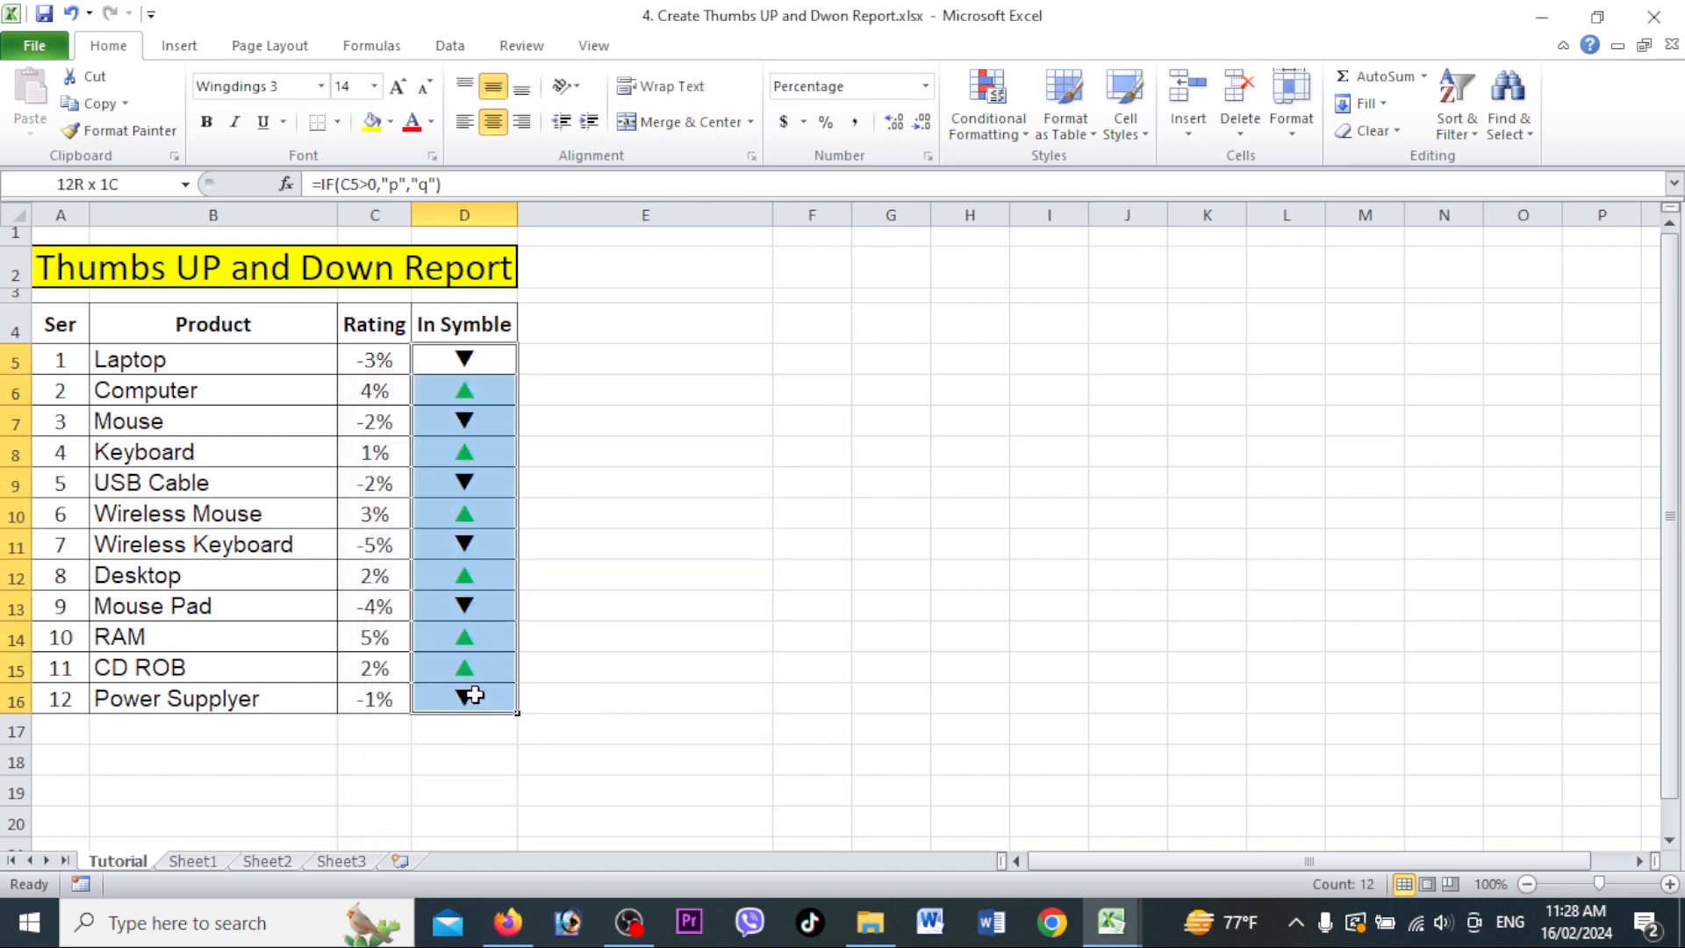
click(996, 136)
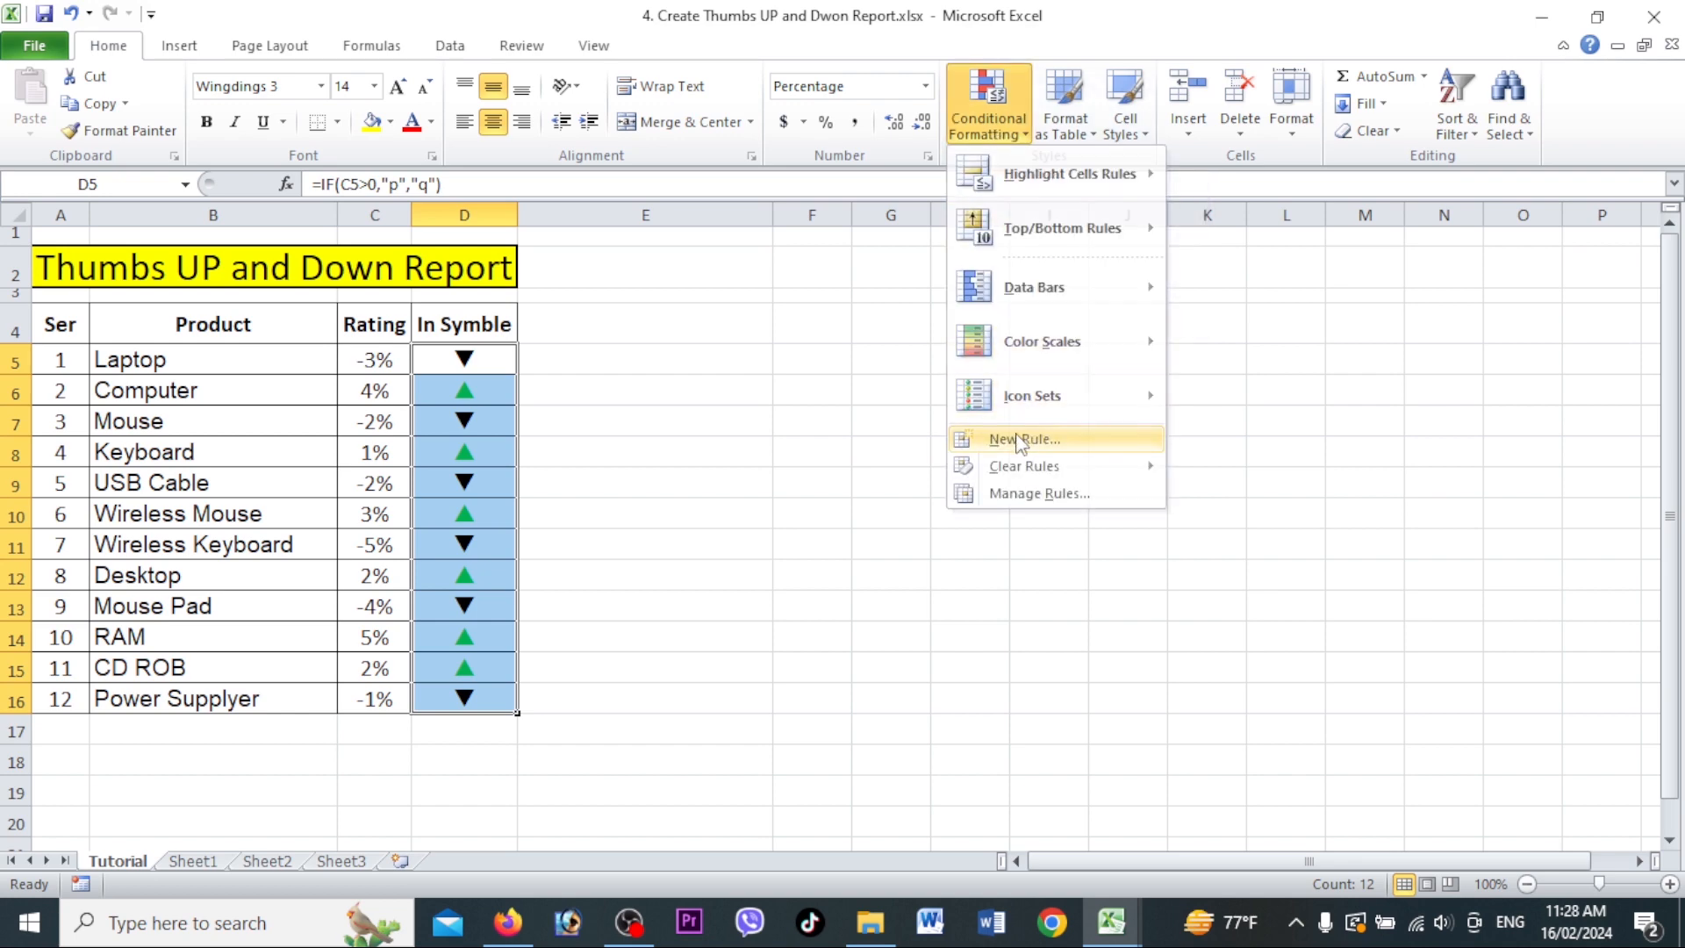
click(1018, 439)
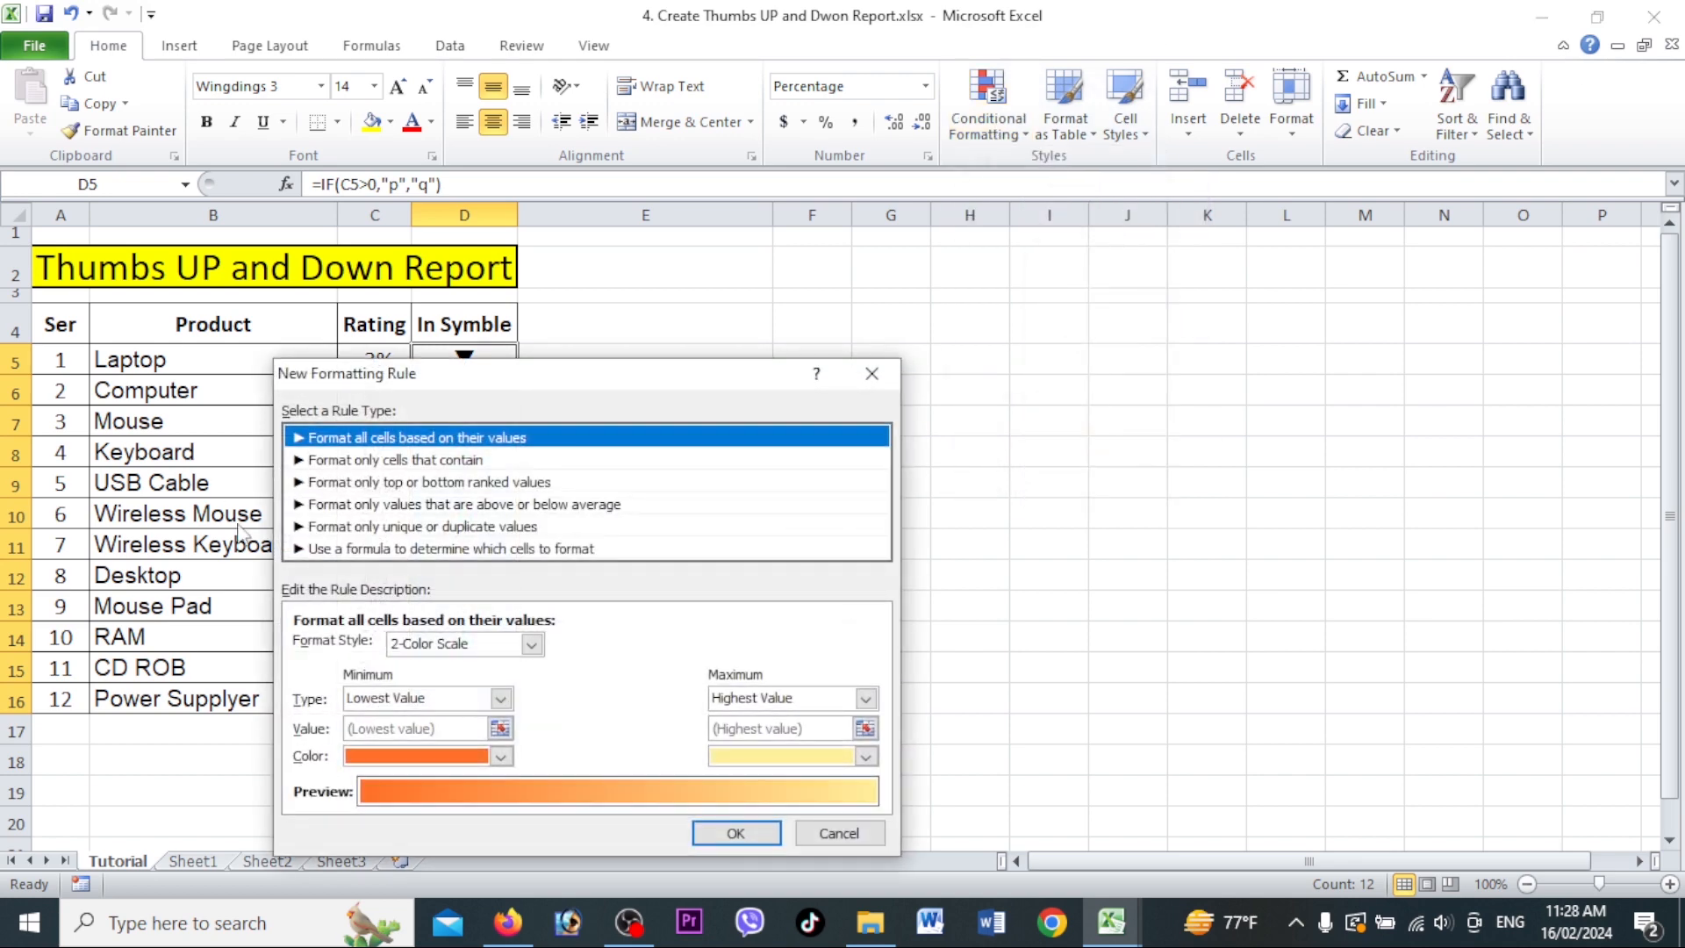
click(382, 549)
click(362, 650)
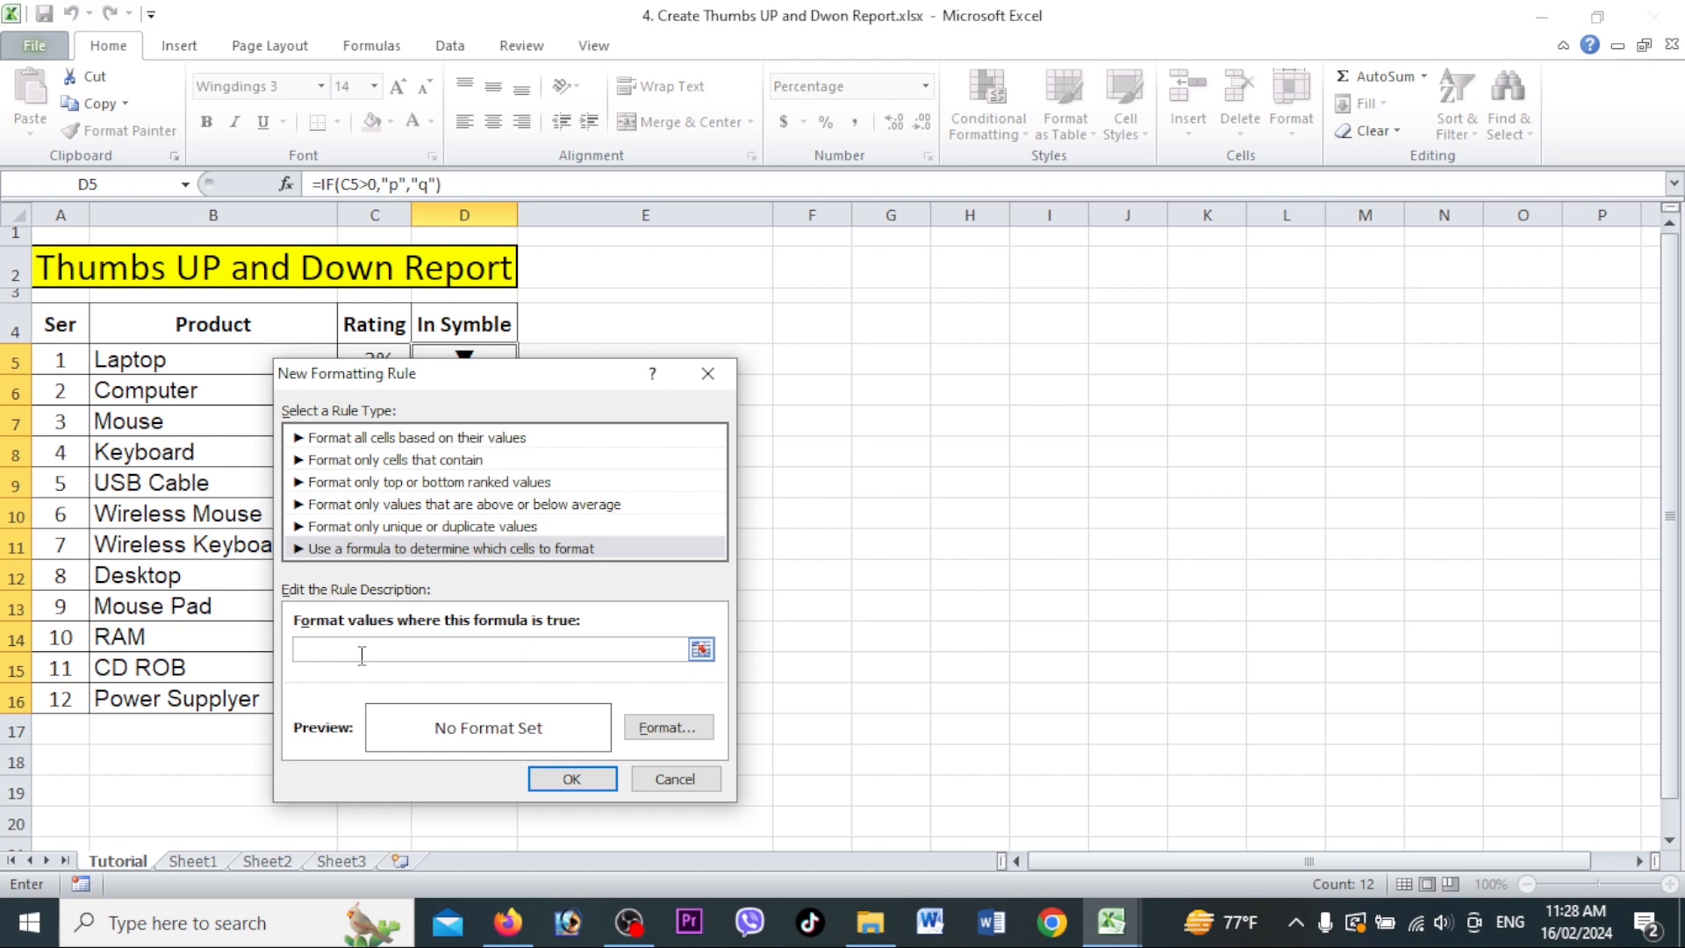
click(438, 351)
key(F4)
key(F4)
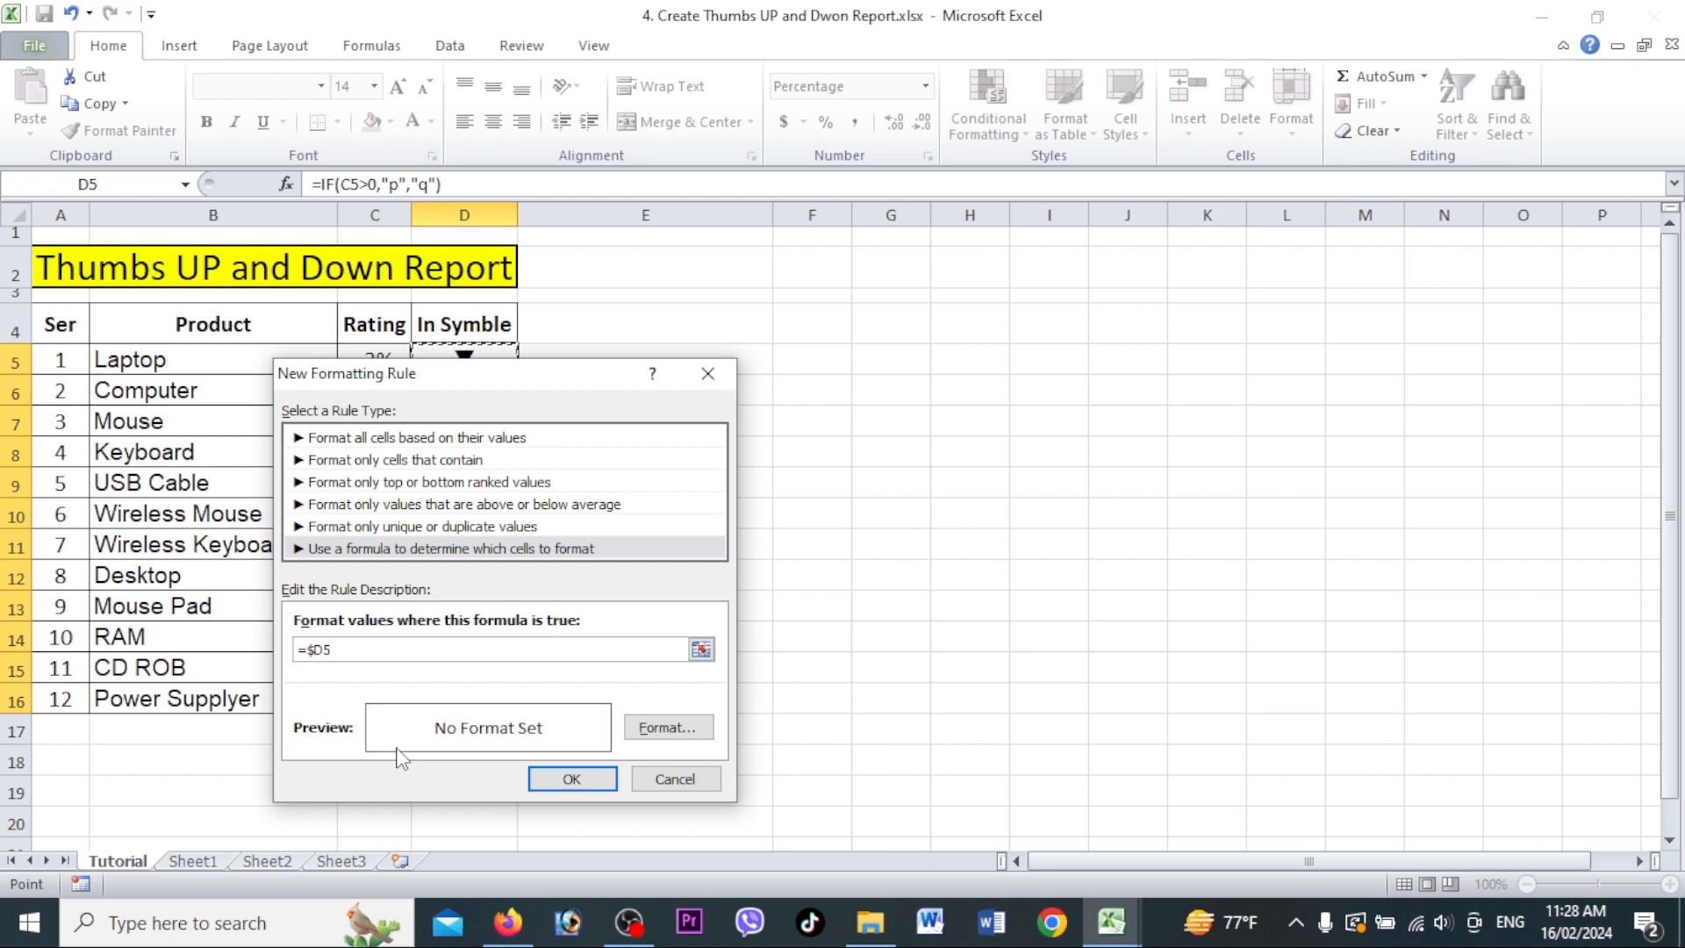
text(="q)
- Set the second rule's font colour to standard red and apply the rule
click(668, 728)
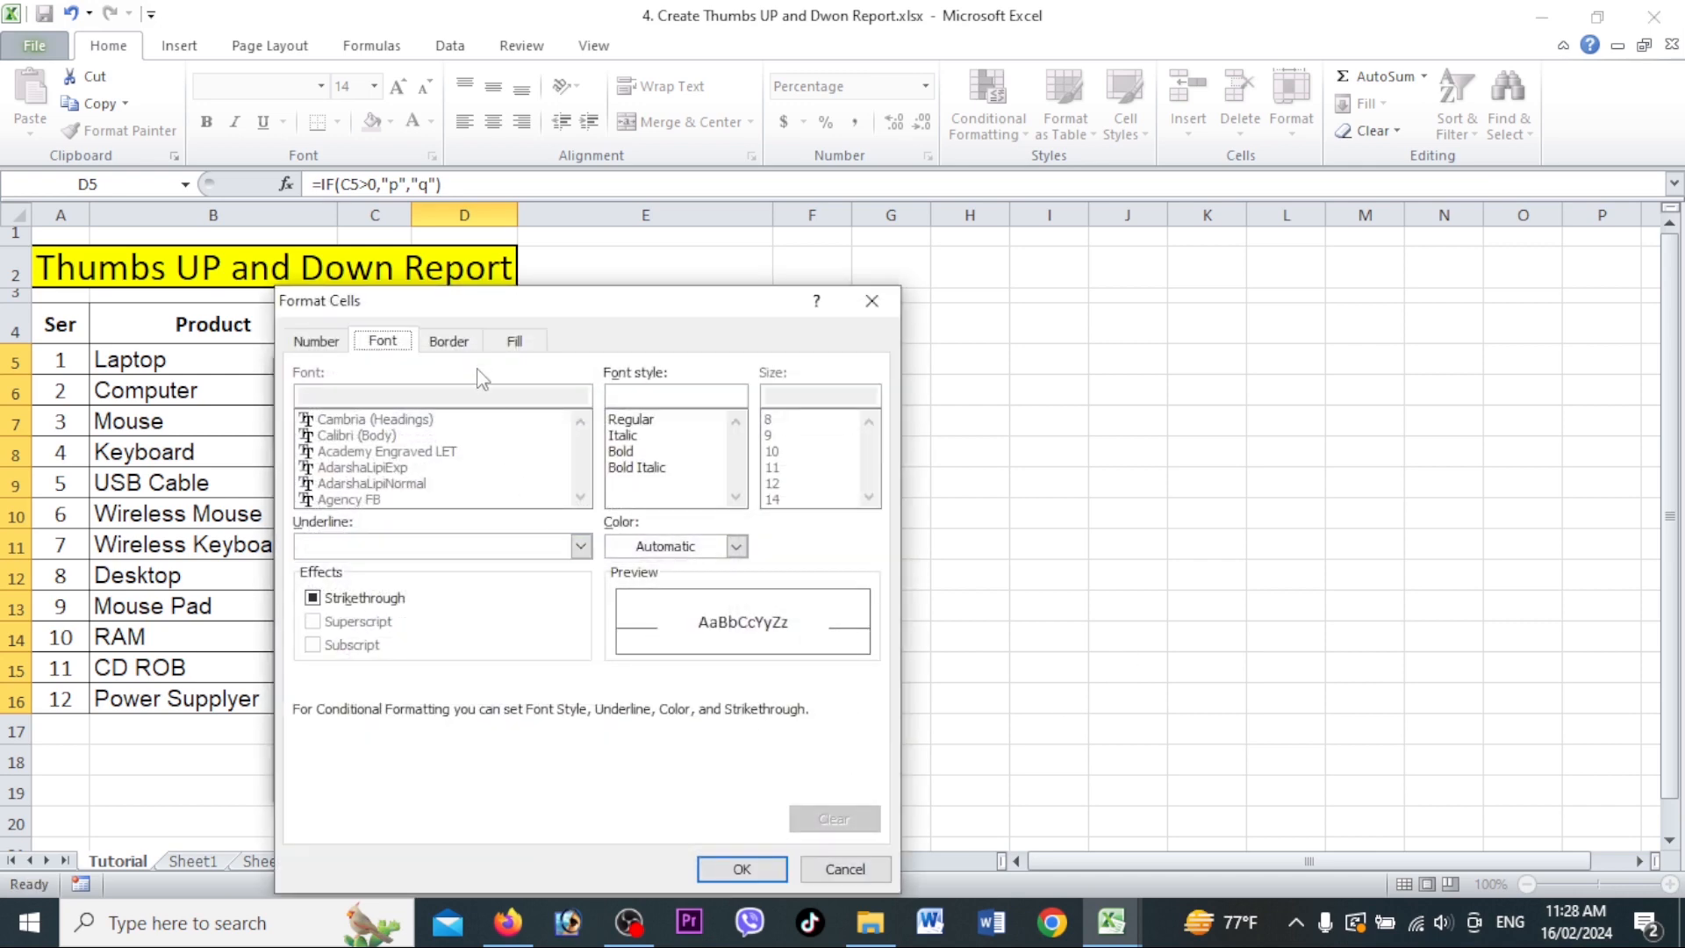
click(737, 546)
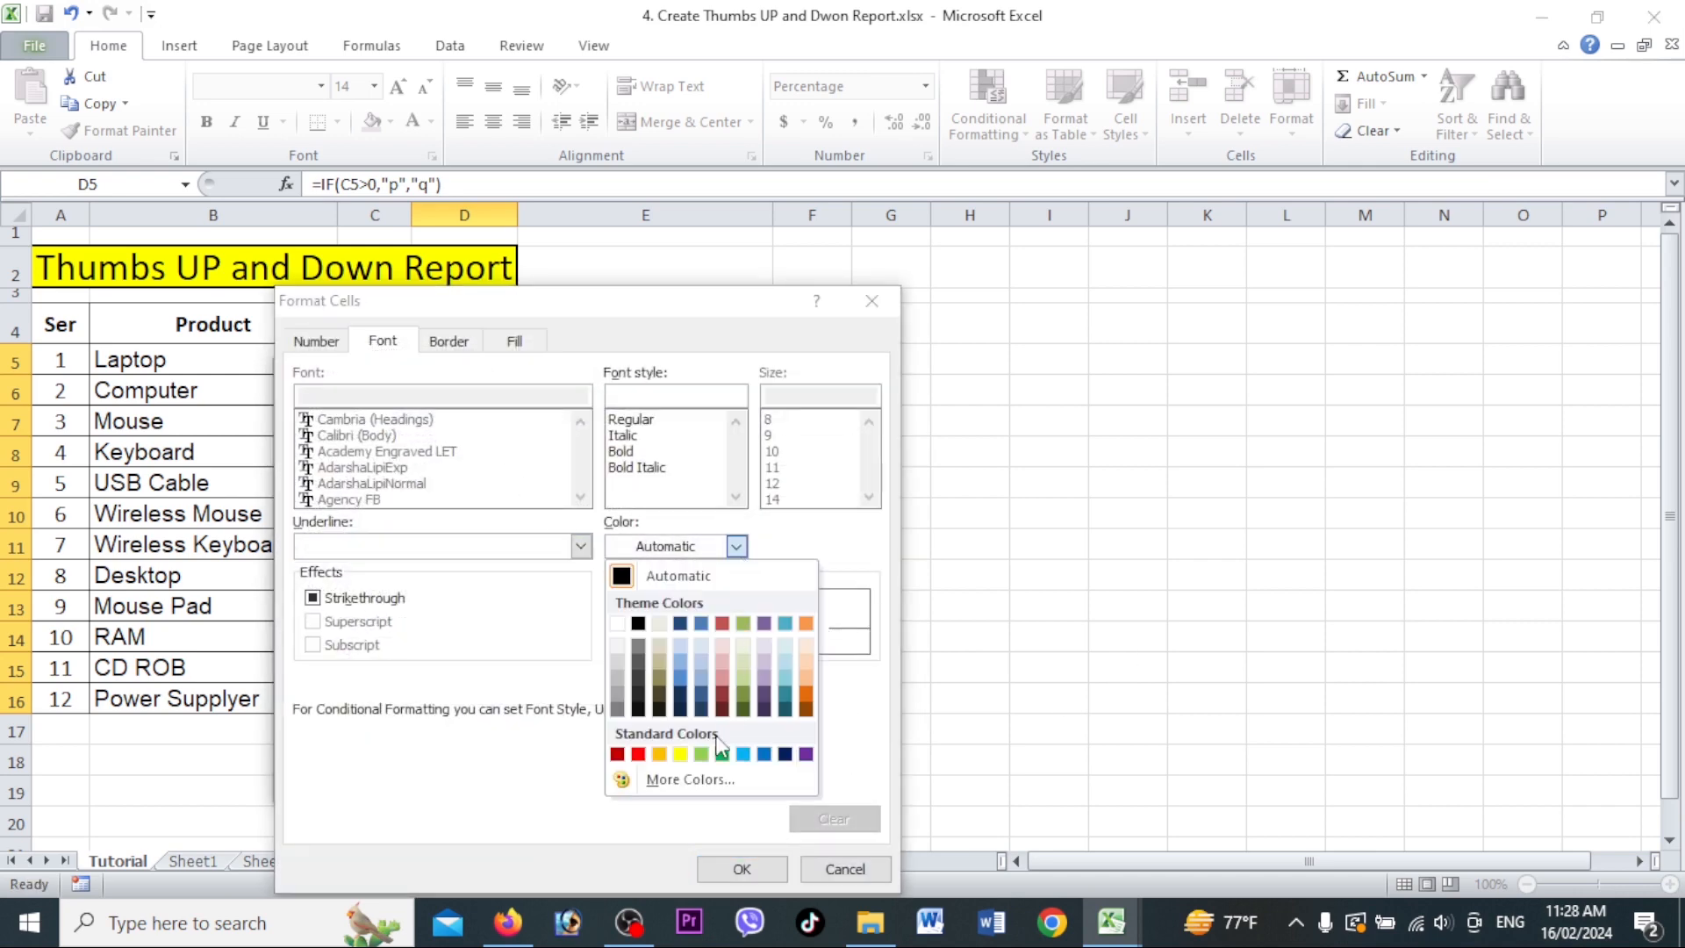
click(638, 753)
click(741, 869)
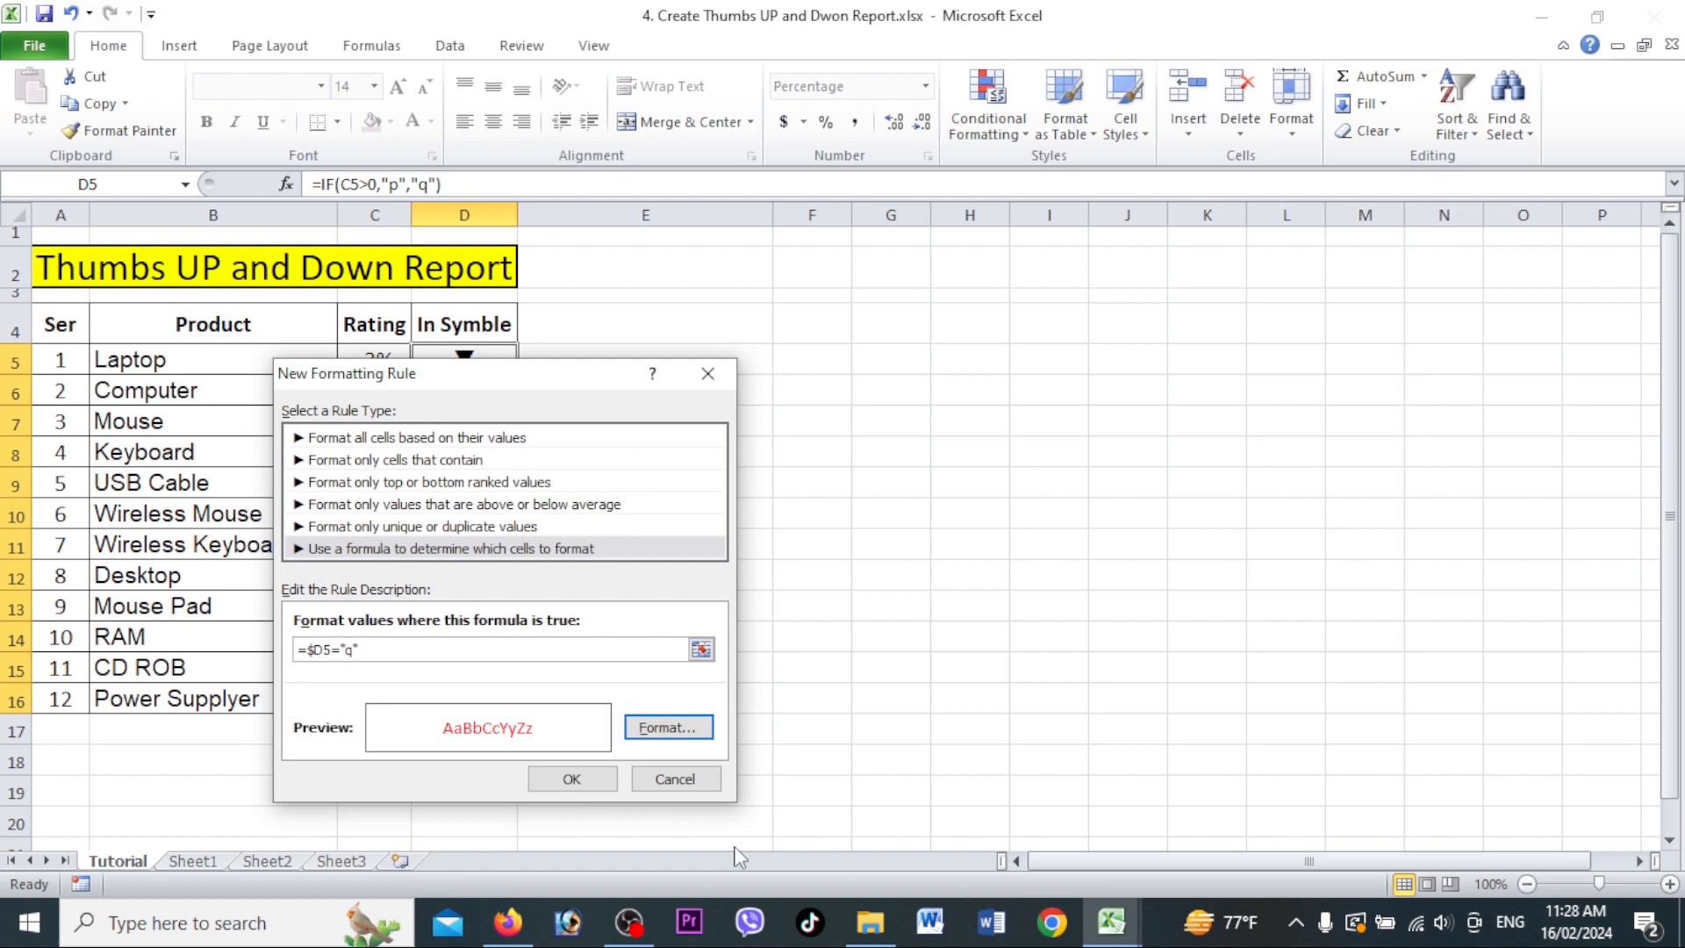
click(571, 778)
- Compare the coloured symbols in D5:D16 with the ratings beside them in column C
click(490, 358)
drag(492, 357, 462, 693)
click(394, 360)
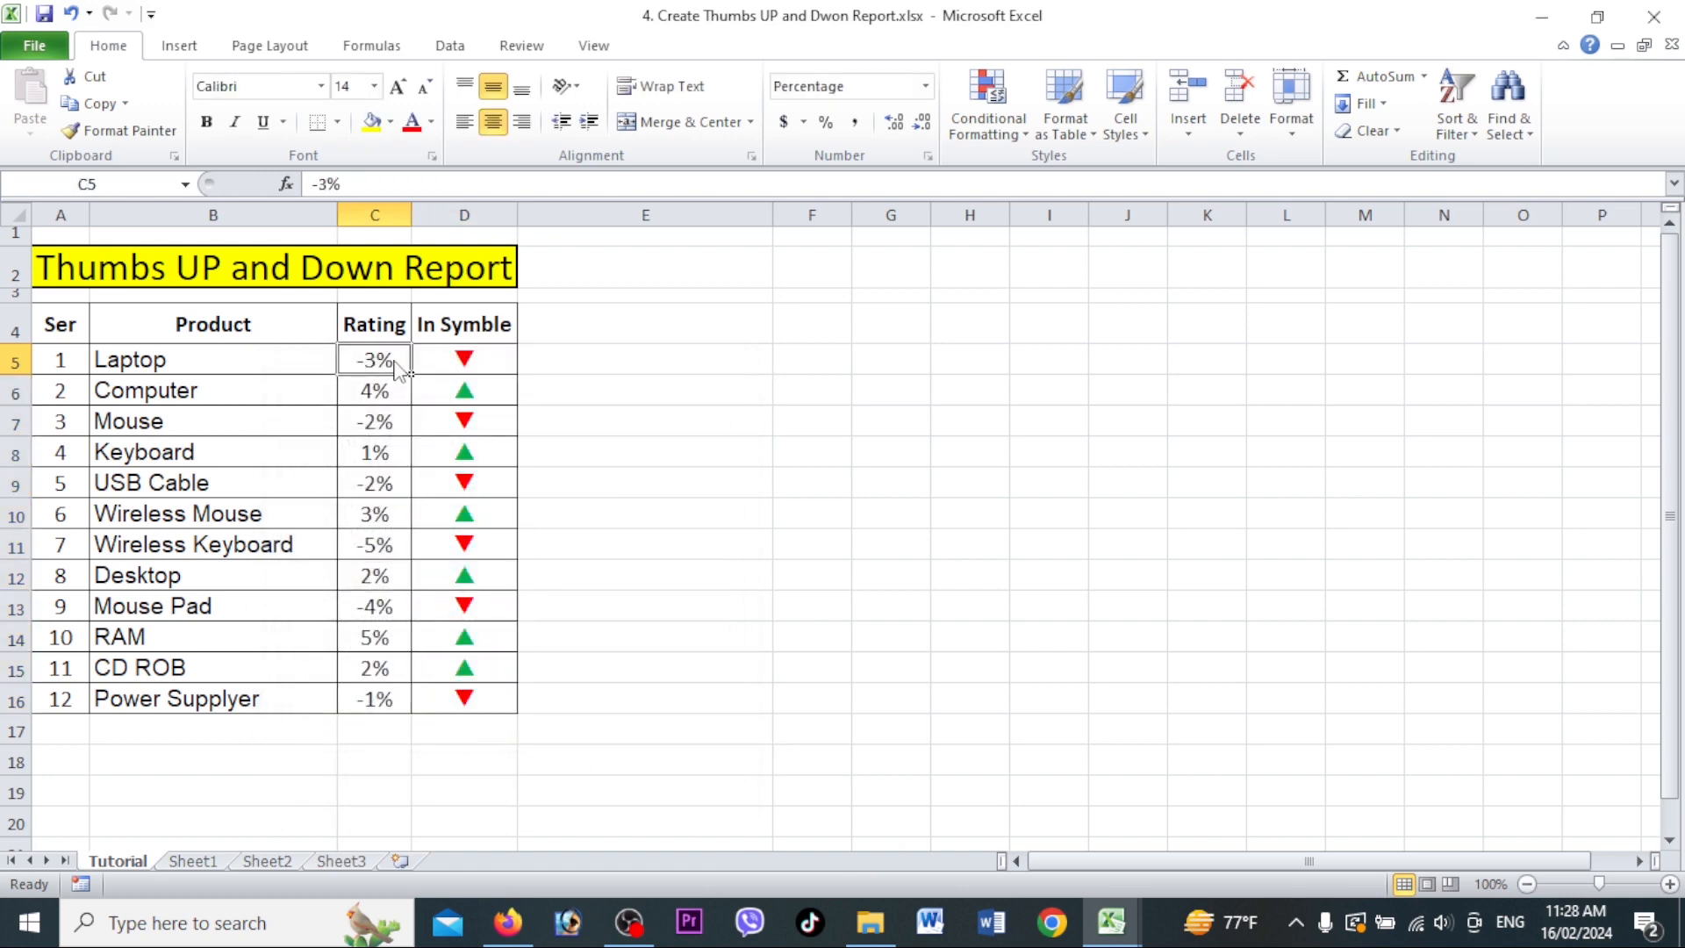
click(465, 361)
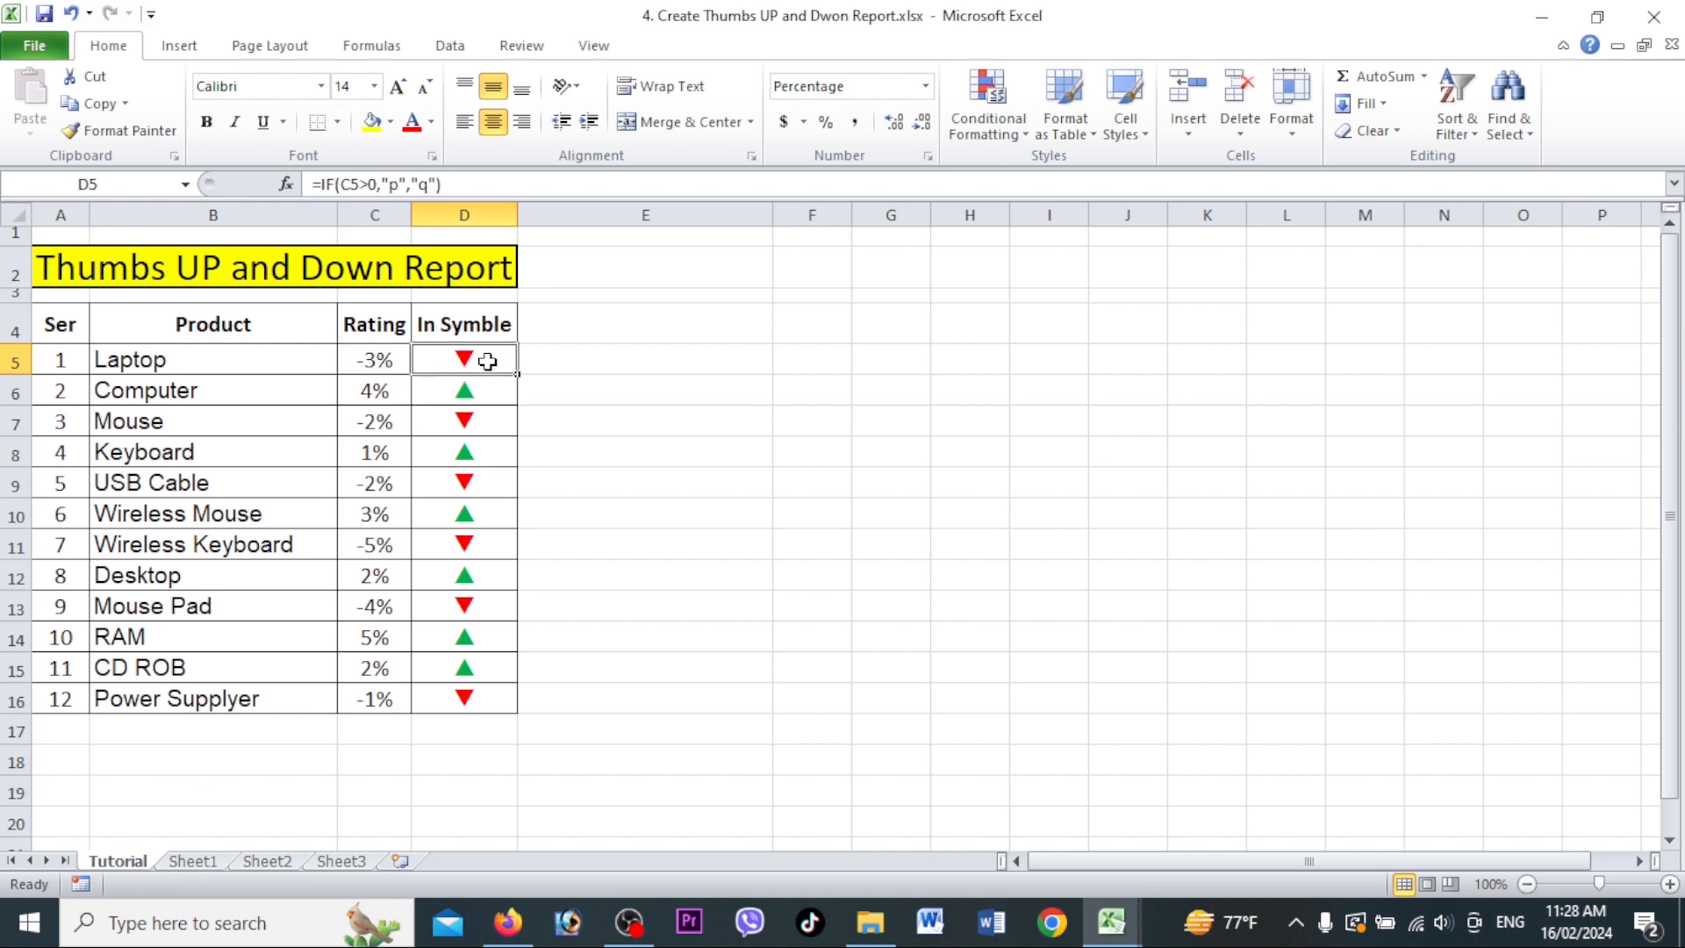
click(378, 392)
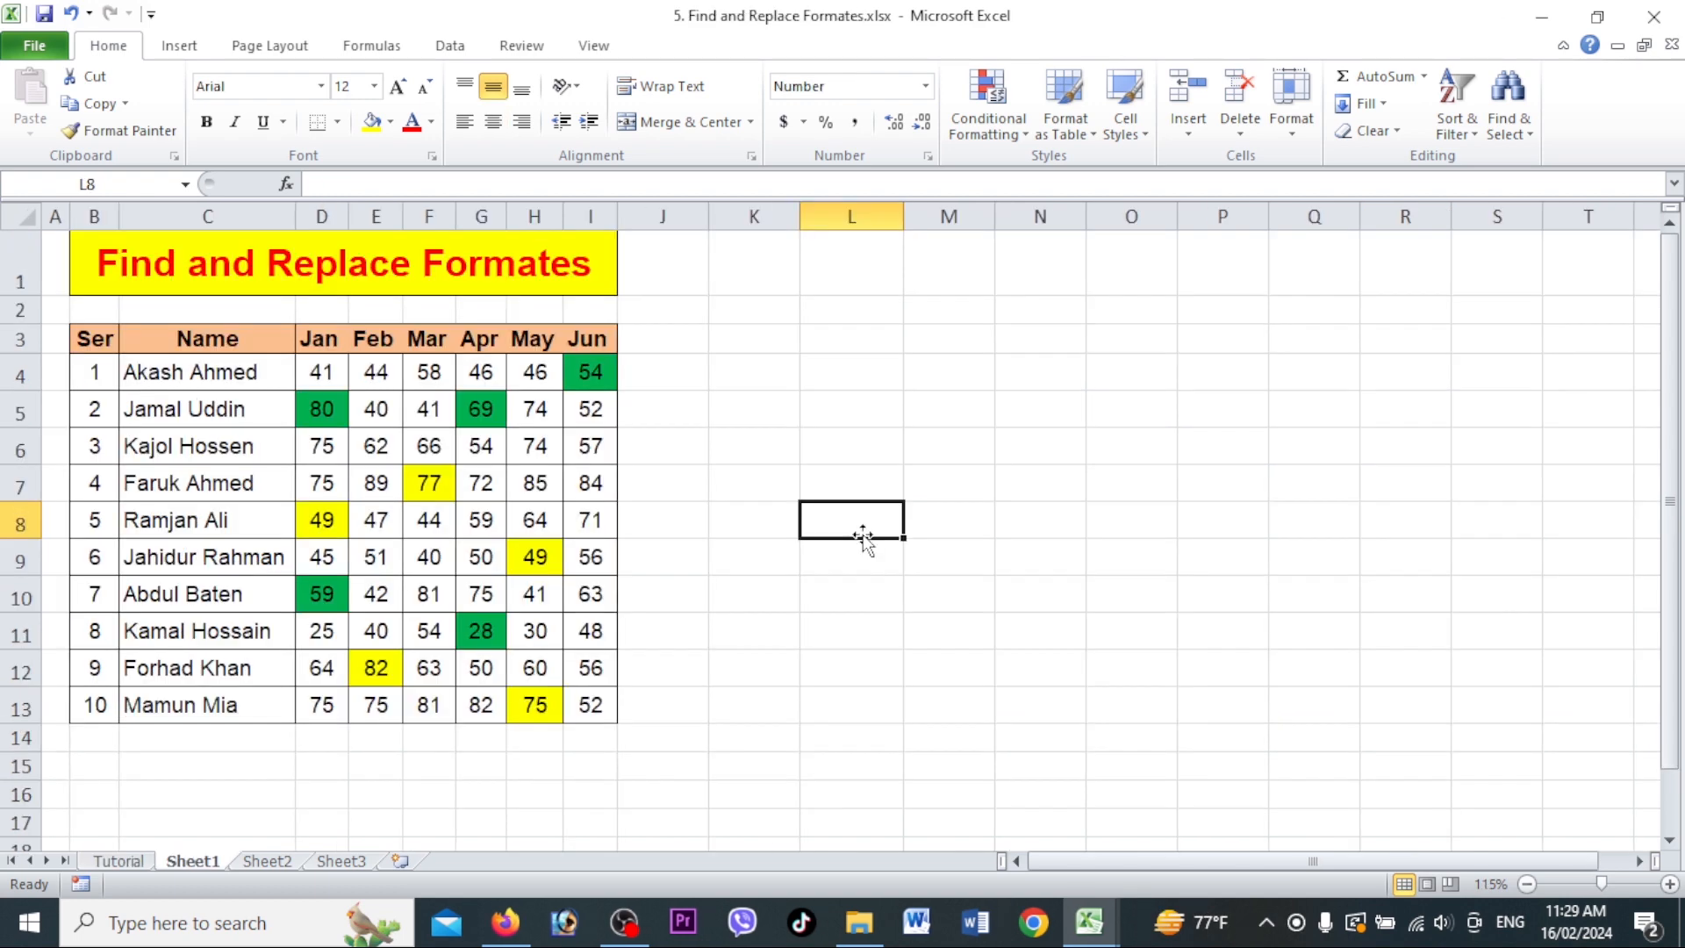
- Examine the green-filled cells D5, G5 and I4 in the Find and Replace Formates table
click(329, 415)
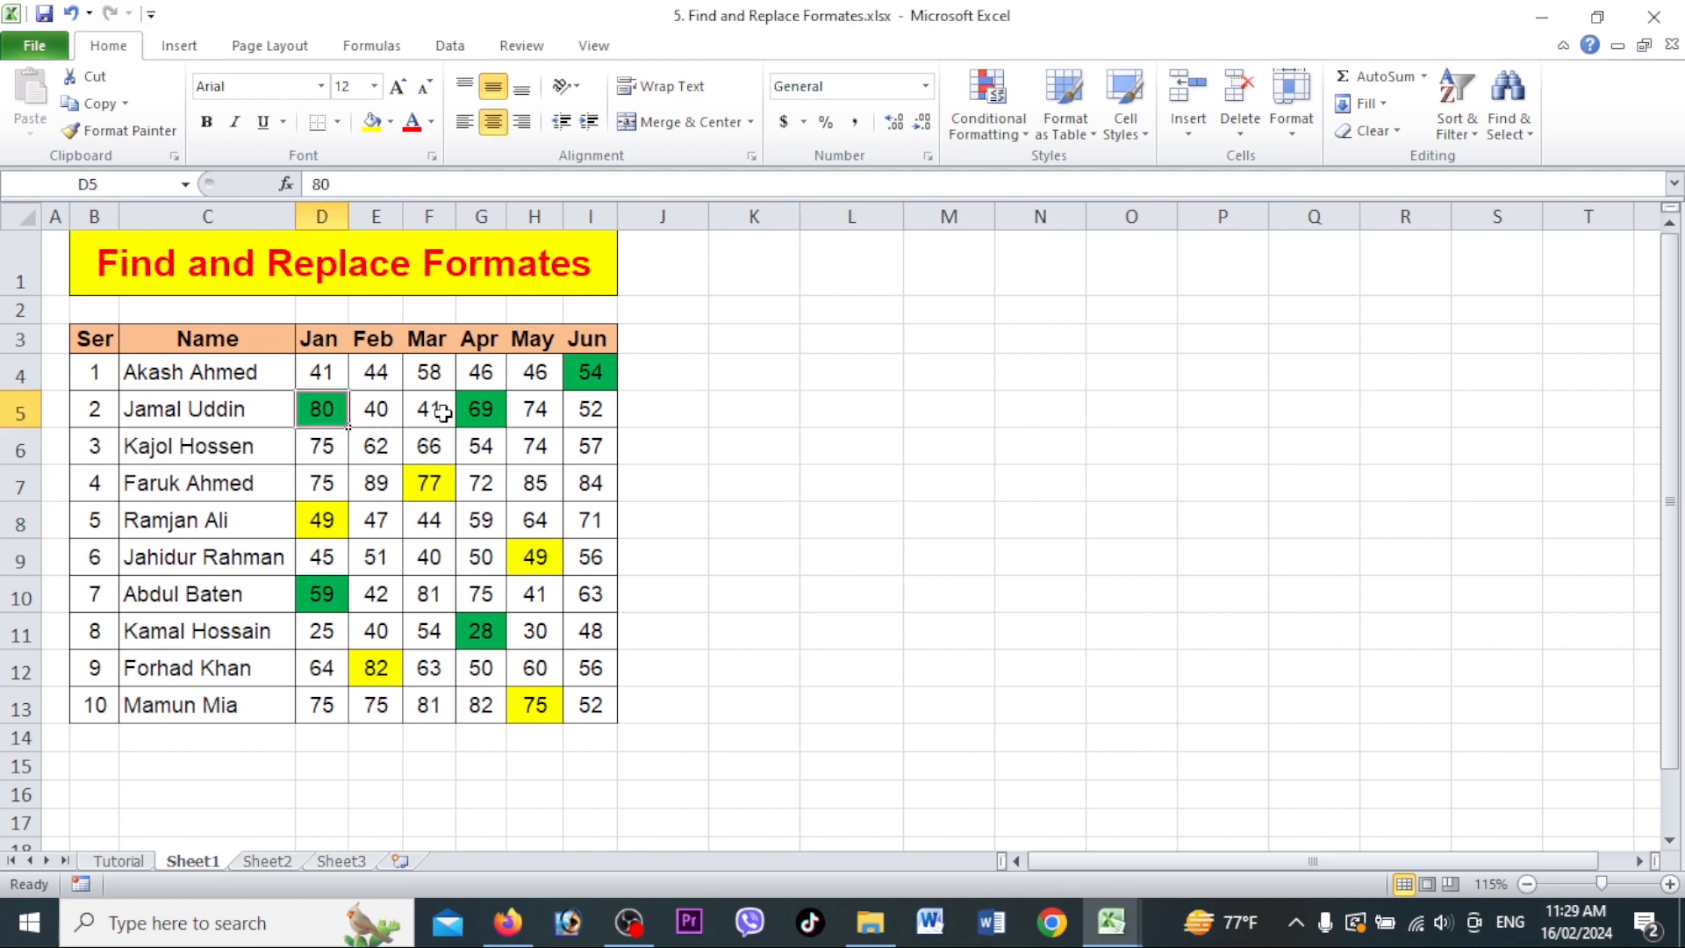
click(470, 404)
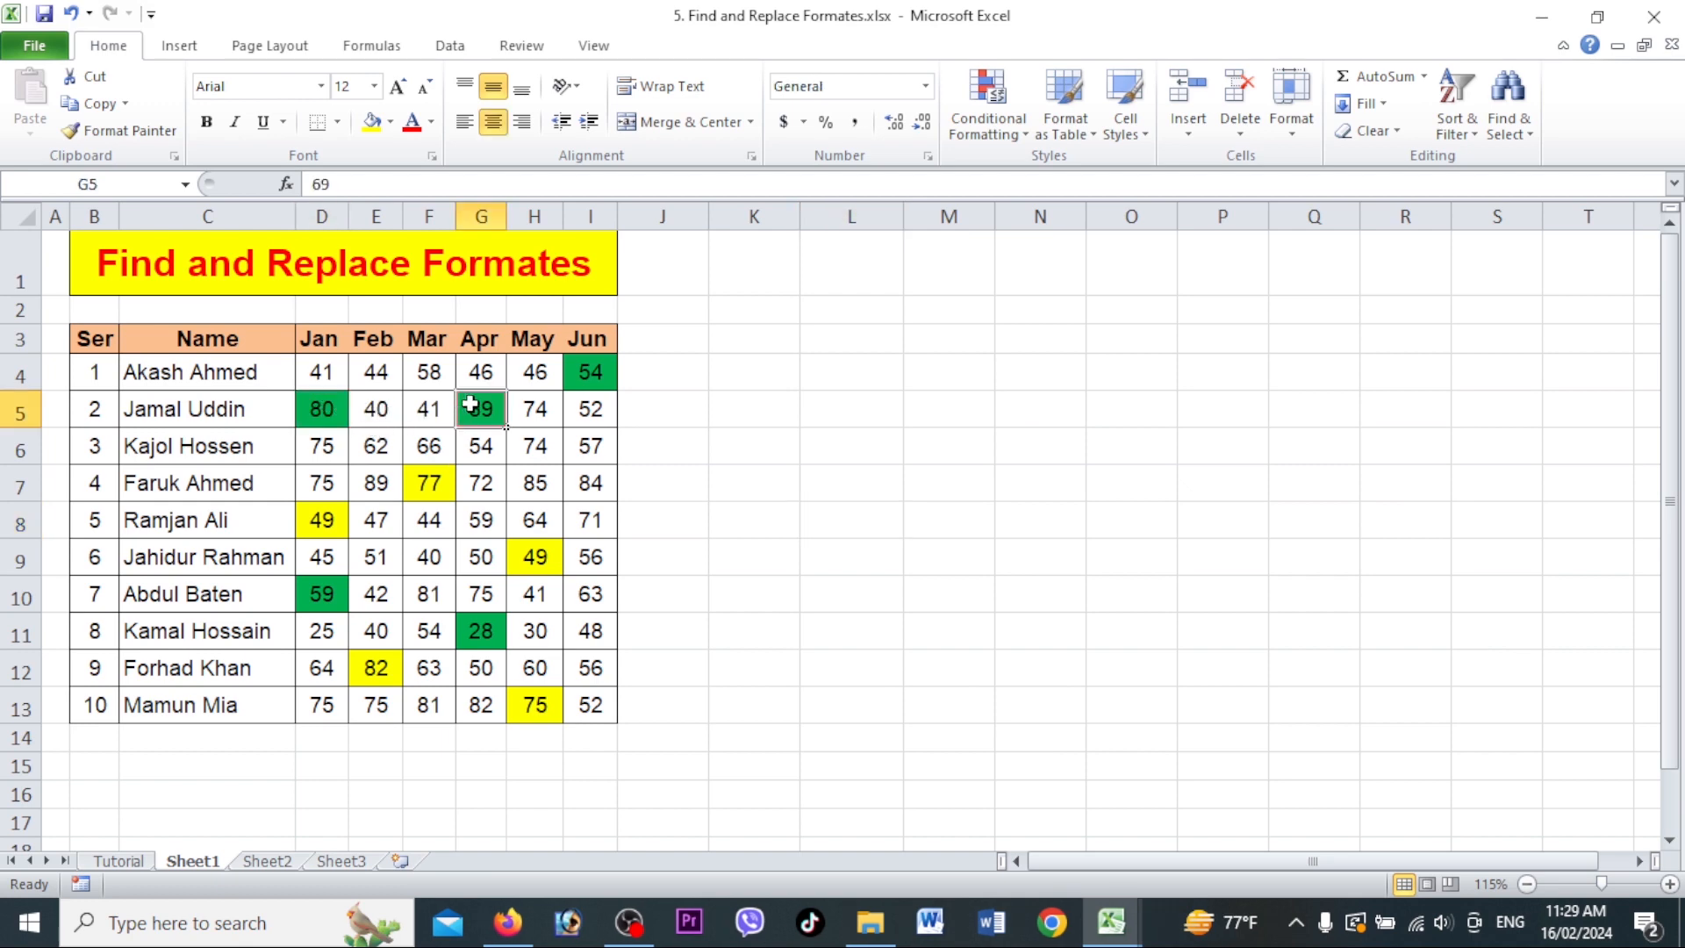
click(587, 376)
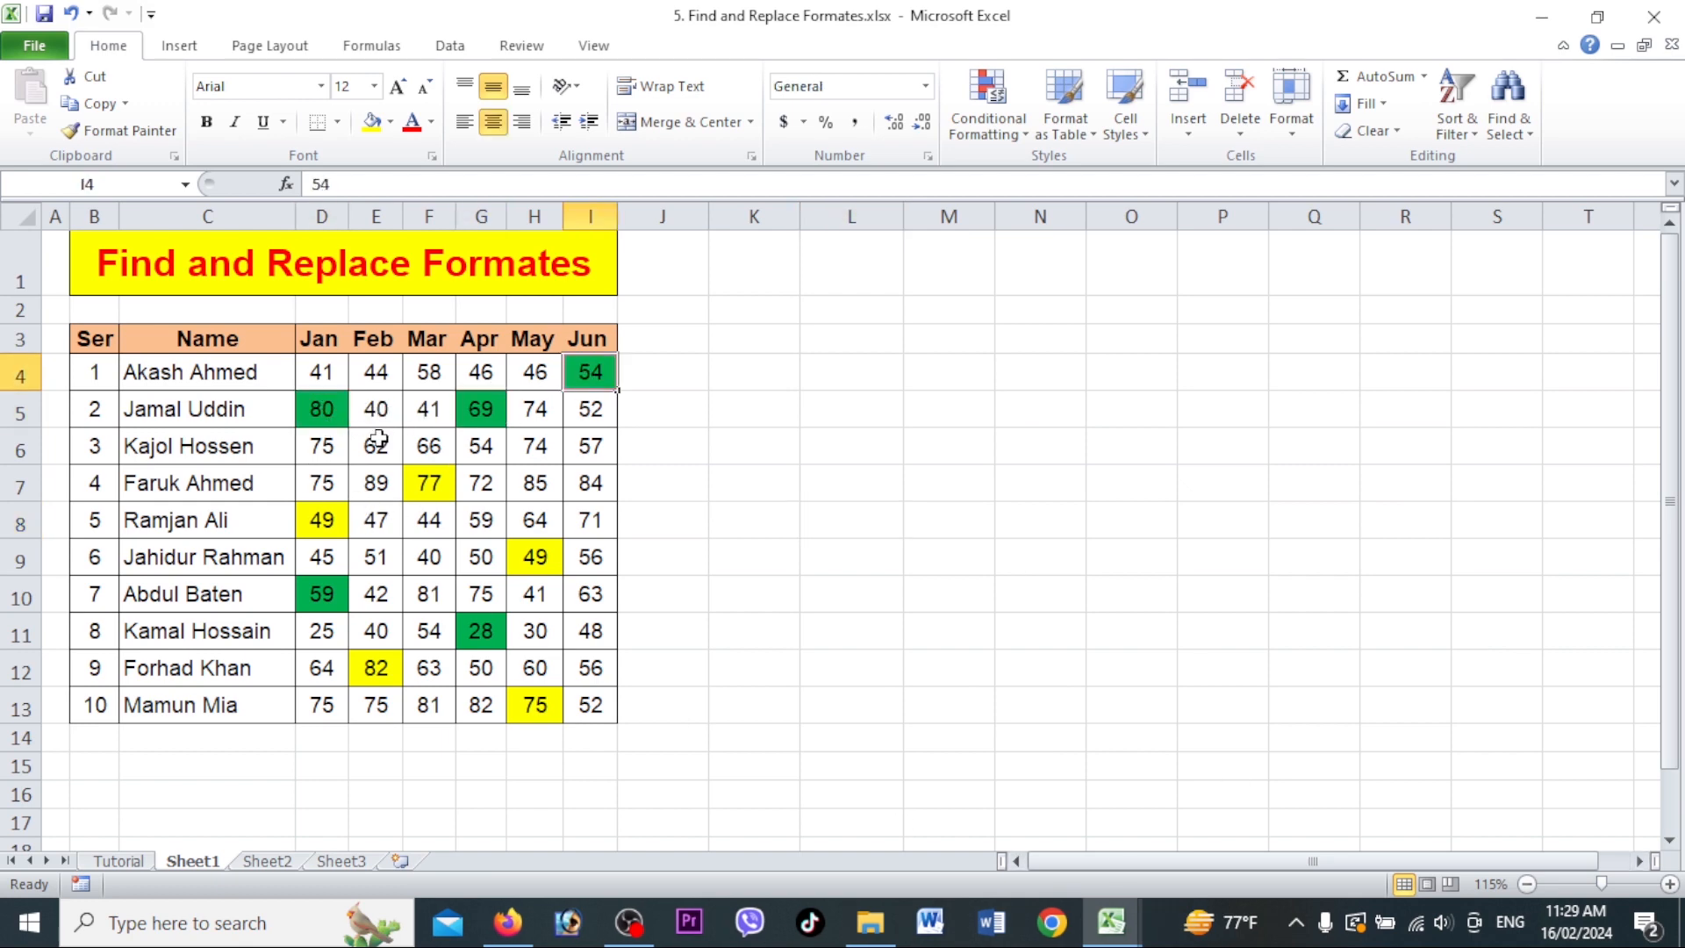
- Try filling cells D5, G5 and D10 with yellow one at a time, and undo these fills
click(330, 415)
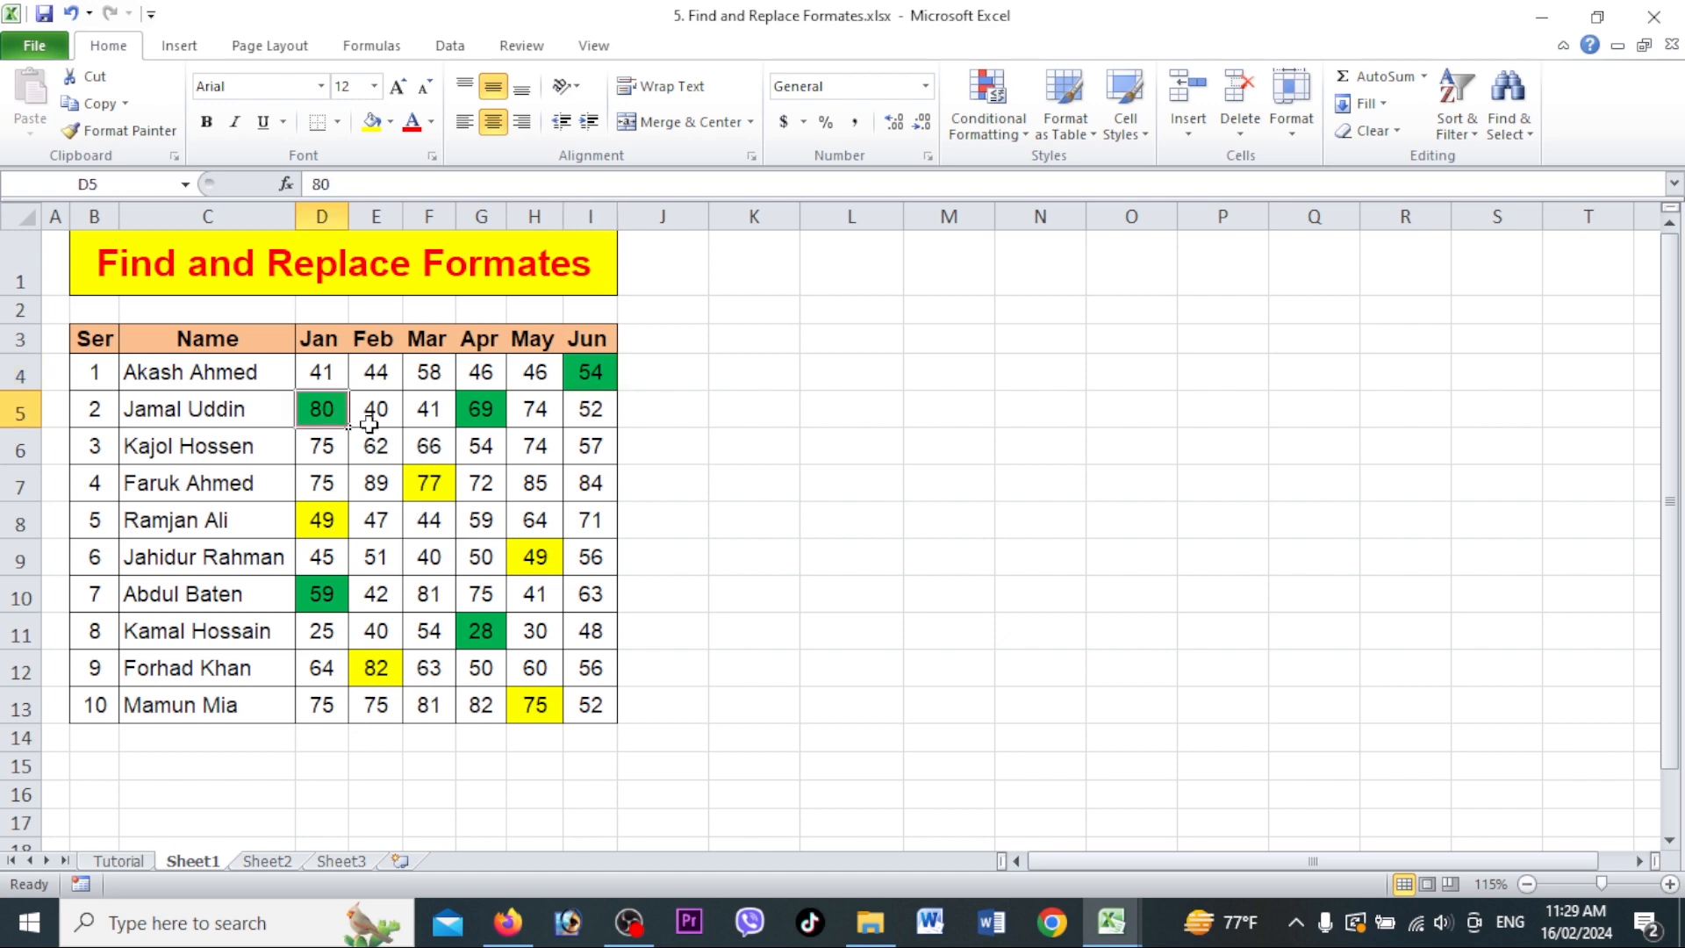
click(371, 121)
click(479, 411)
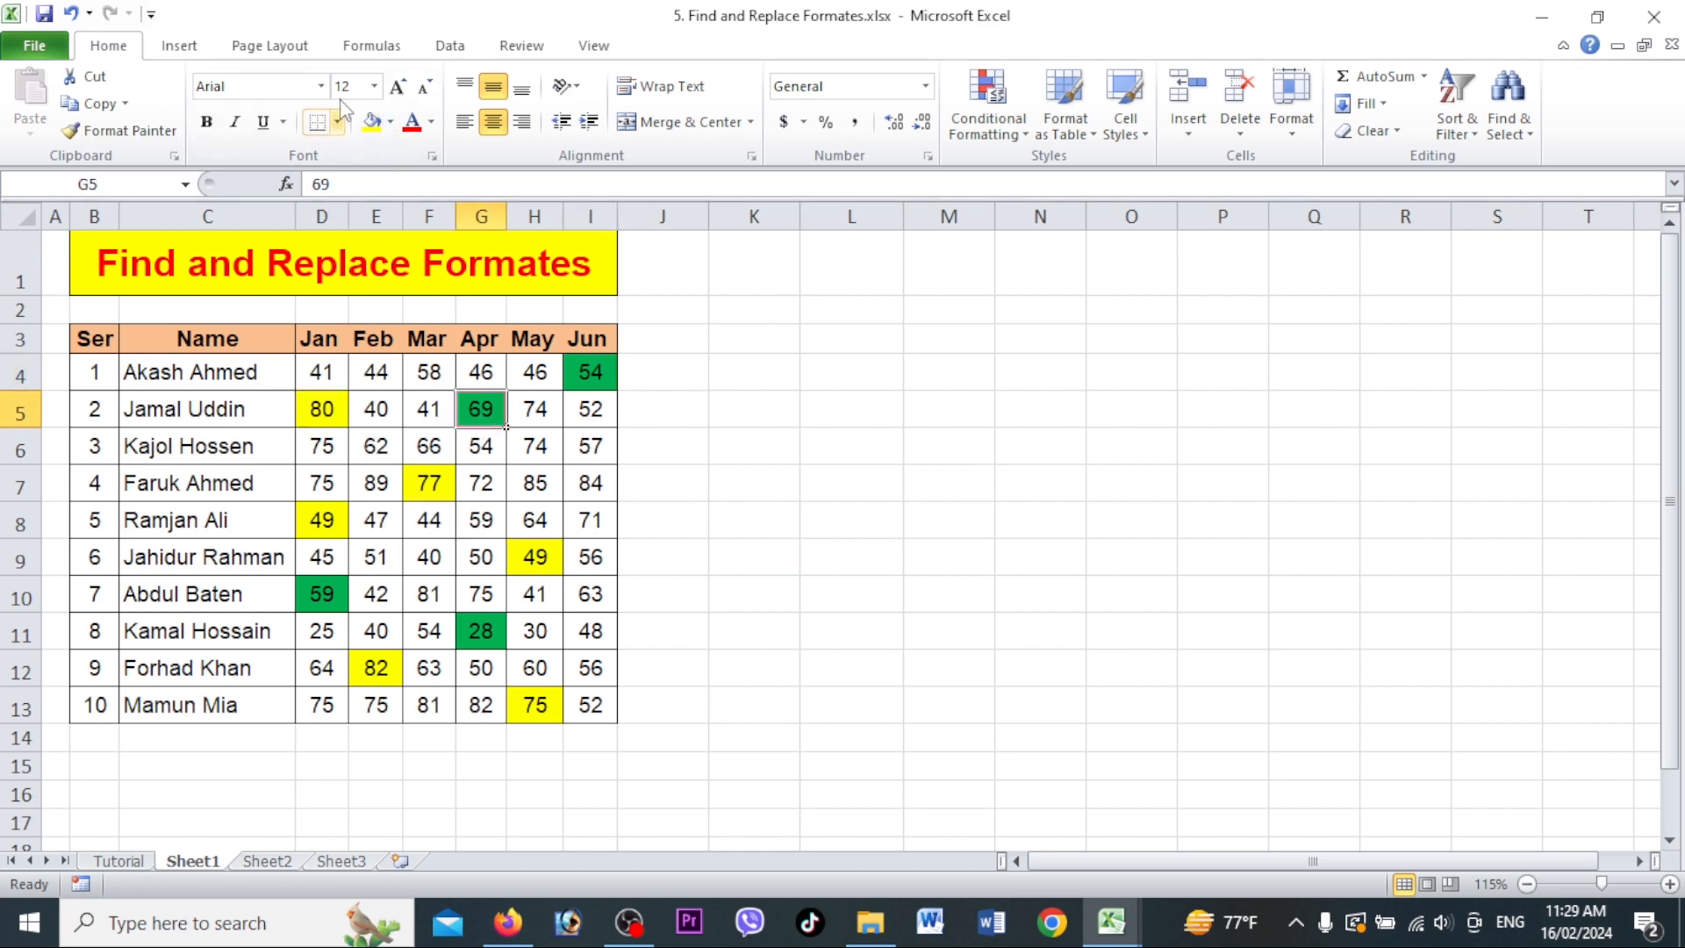
click(372, 122)
click(321, 594)
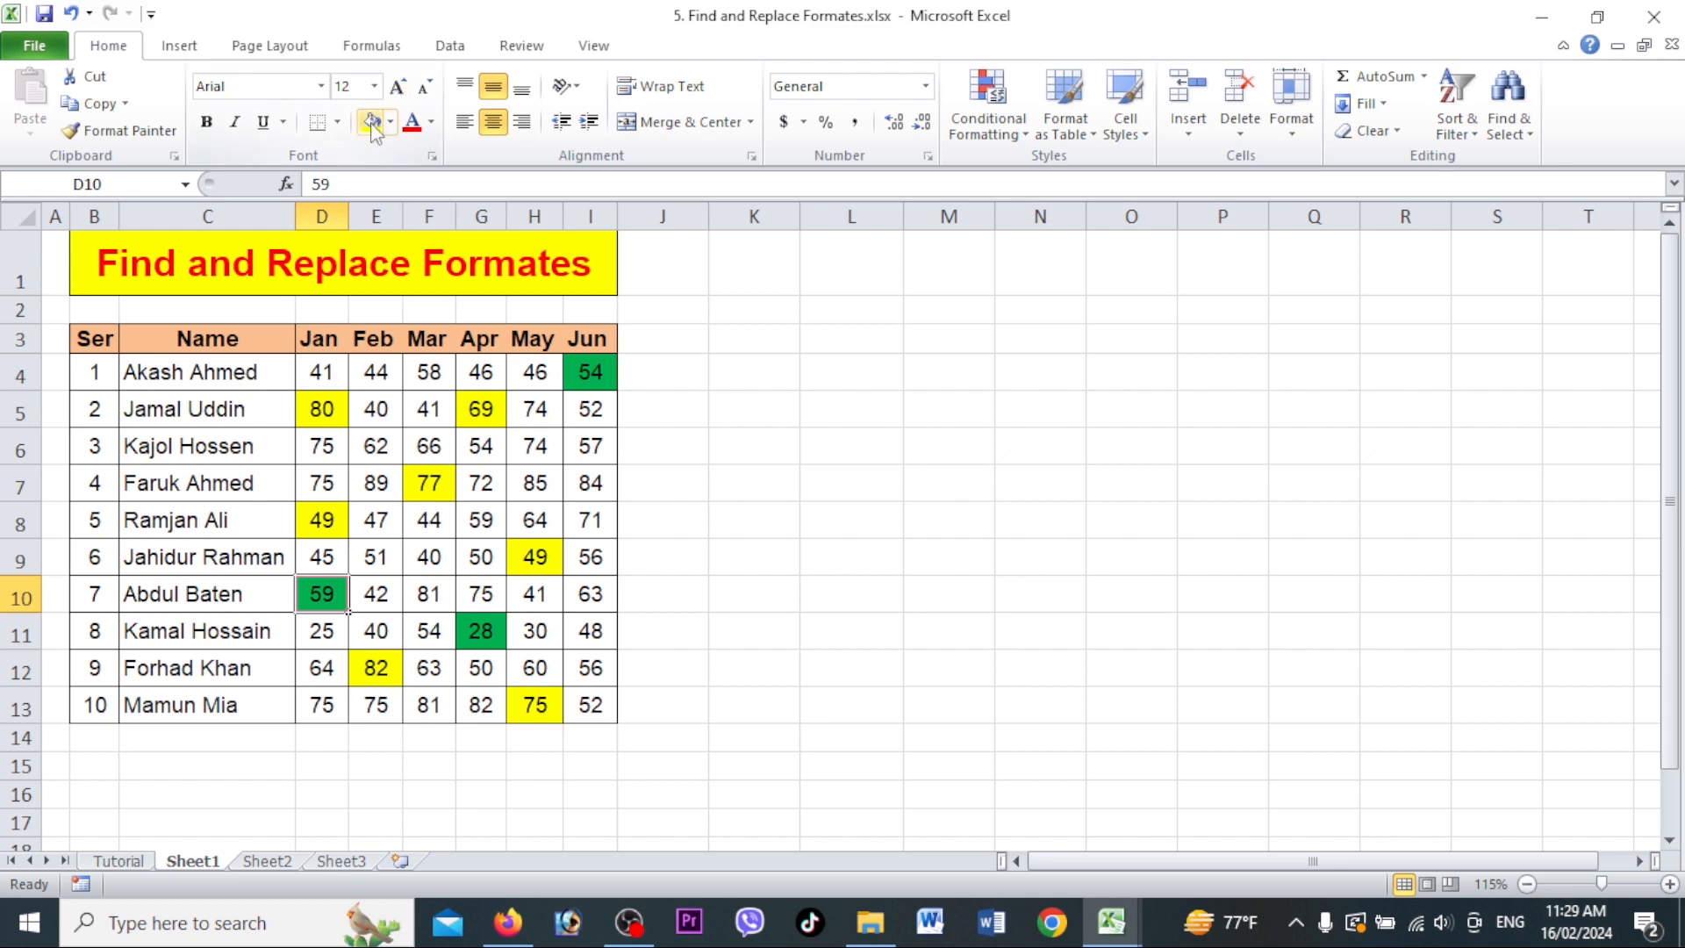
click(372, 121)
key(ctrl+z)
key(ctrl+z)
key(ctrl+z)
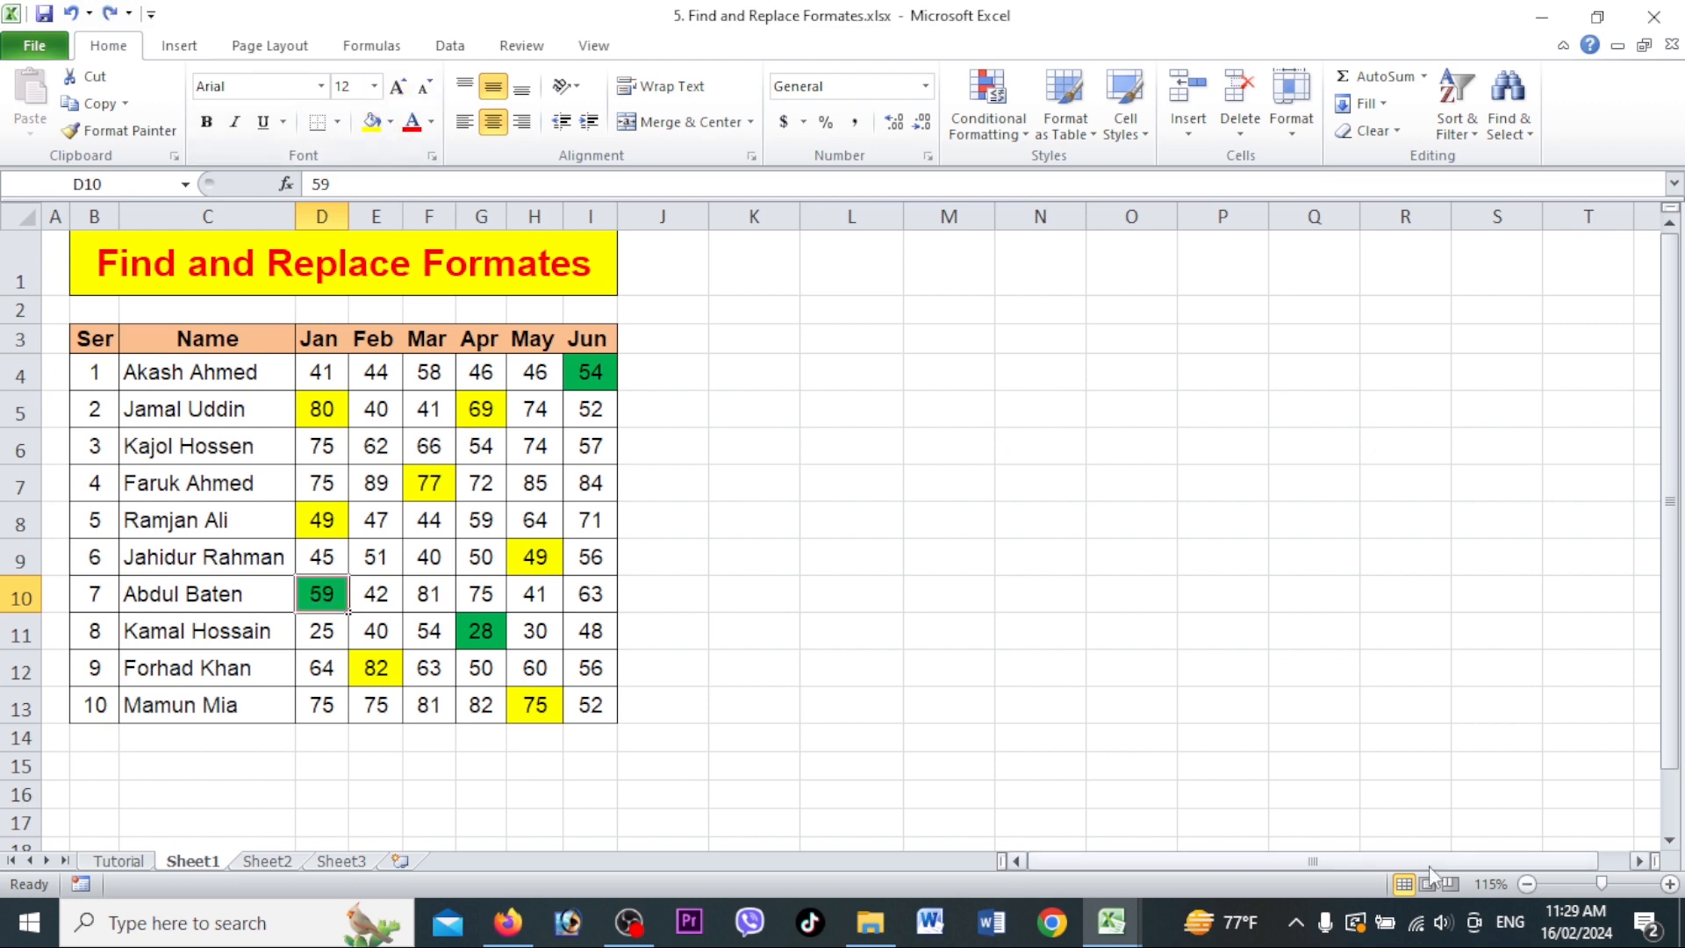
- Open Find and Replace with its options expanded and take the find format from green cell D5
click(698, 414)
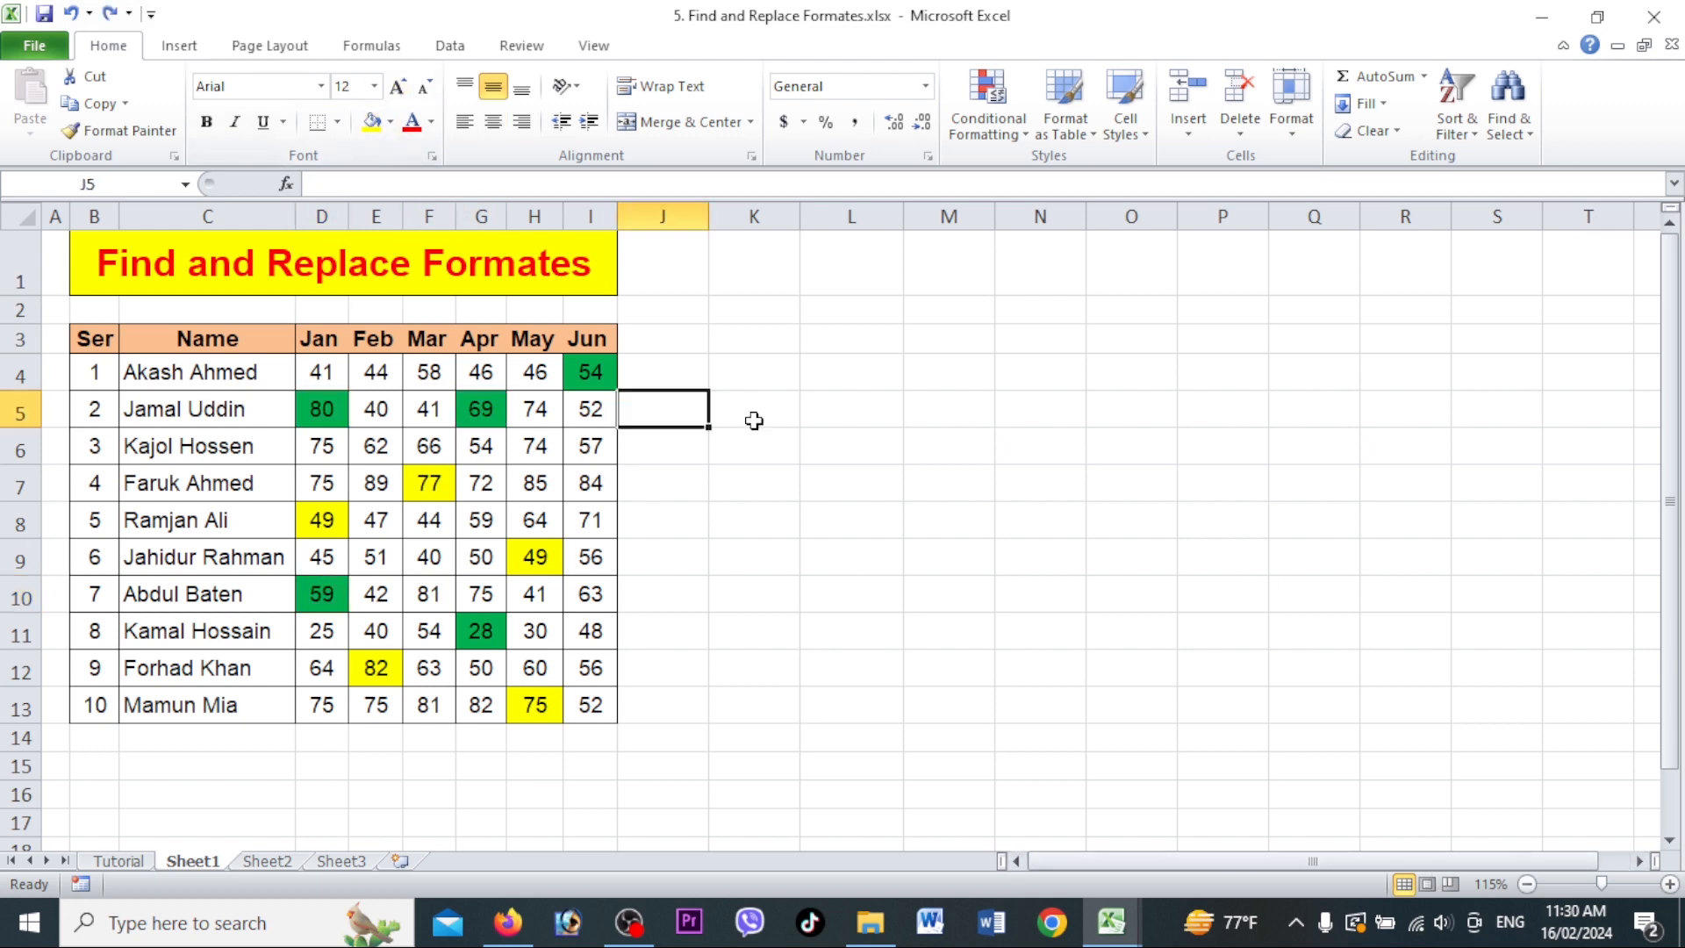
key(ctrl+h)
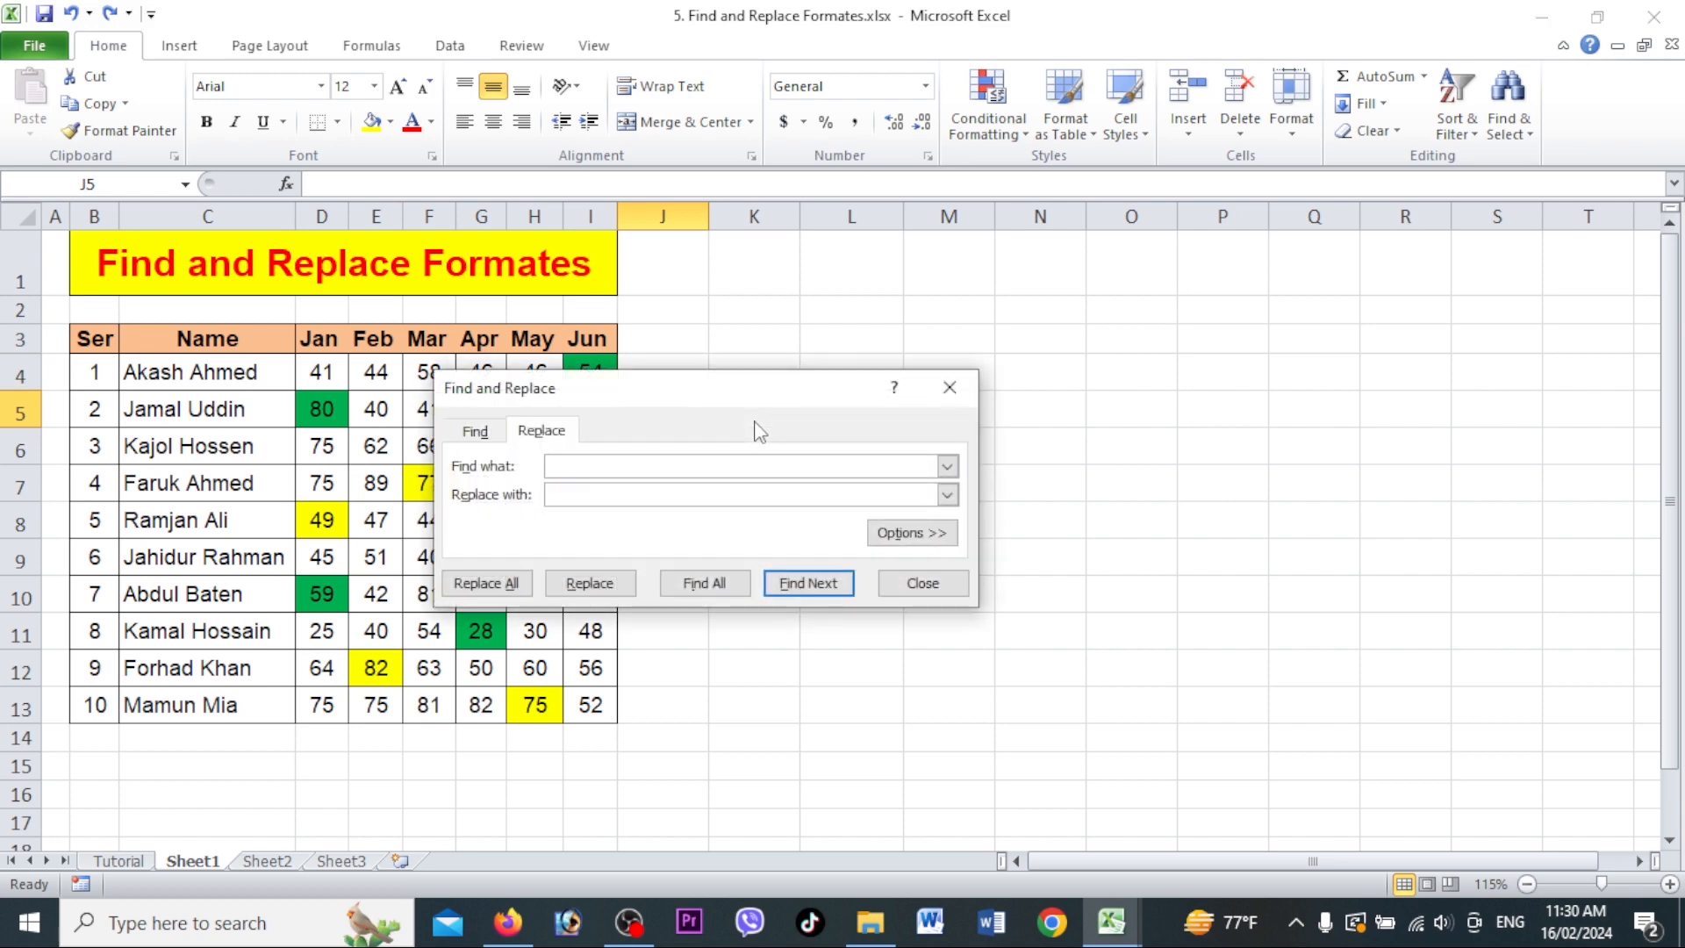
drag(661, 401, 713, 389)
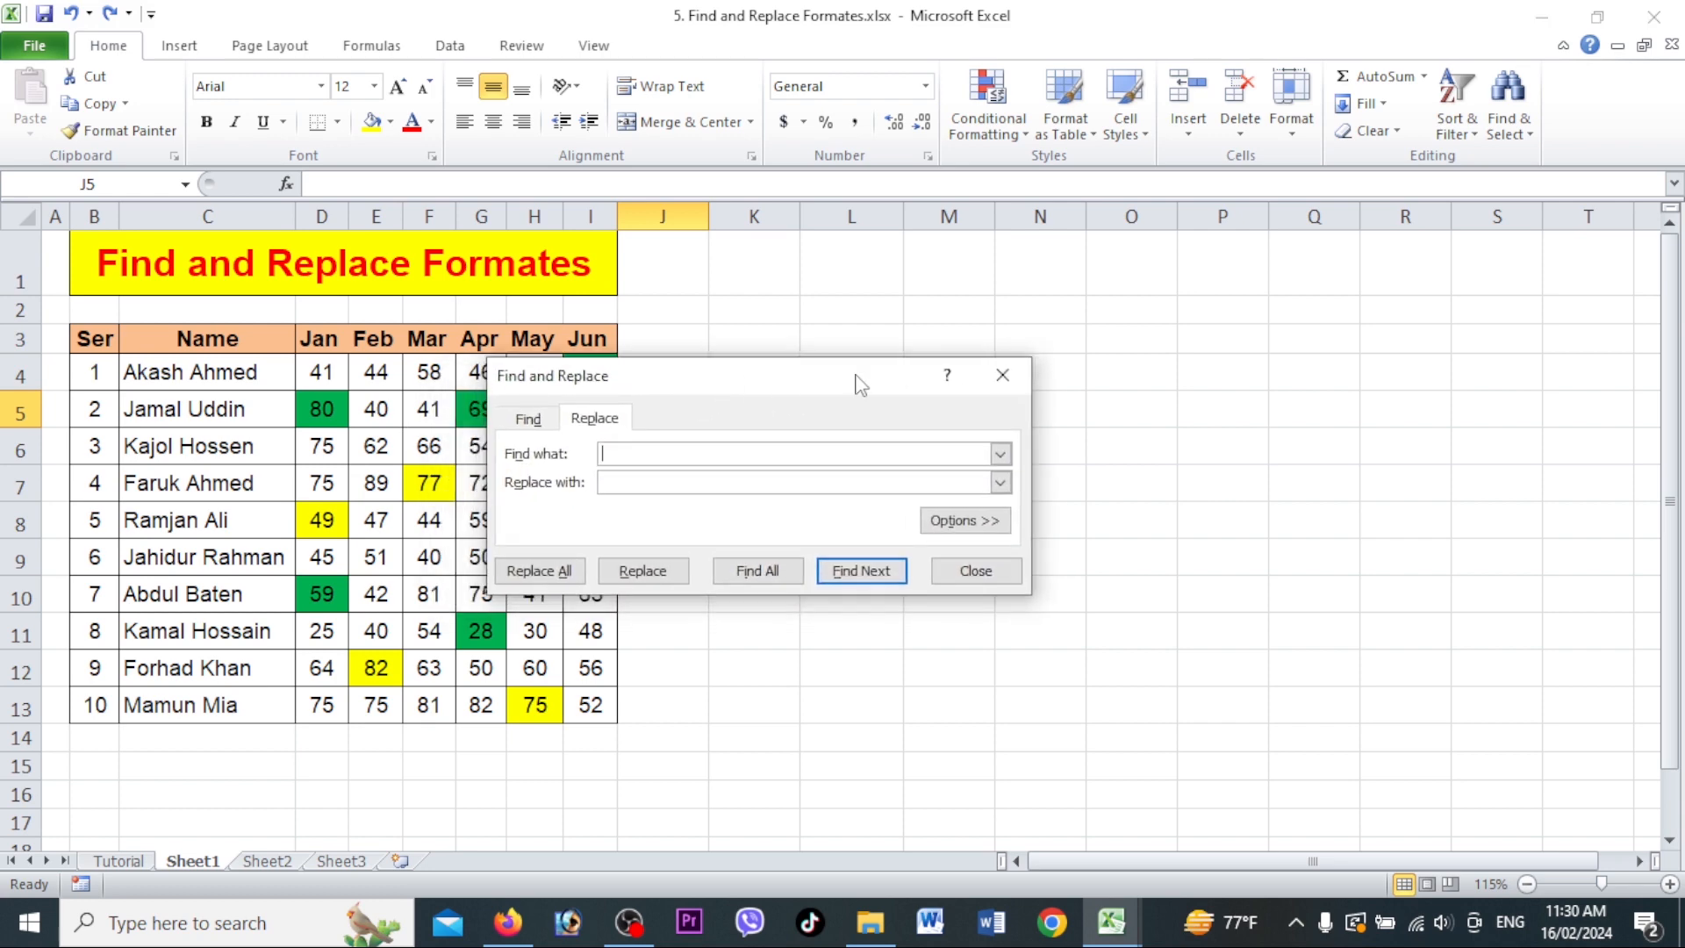
click(963, 523)
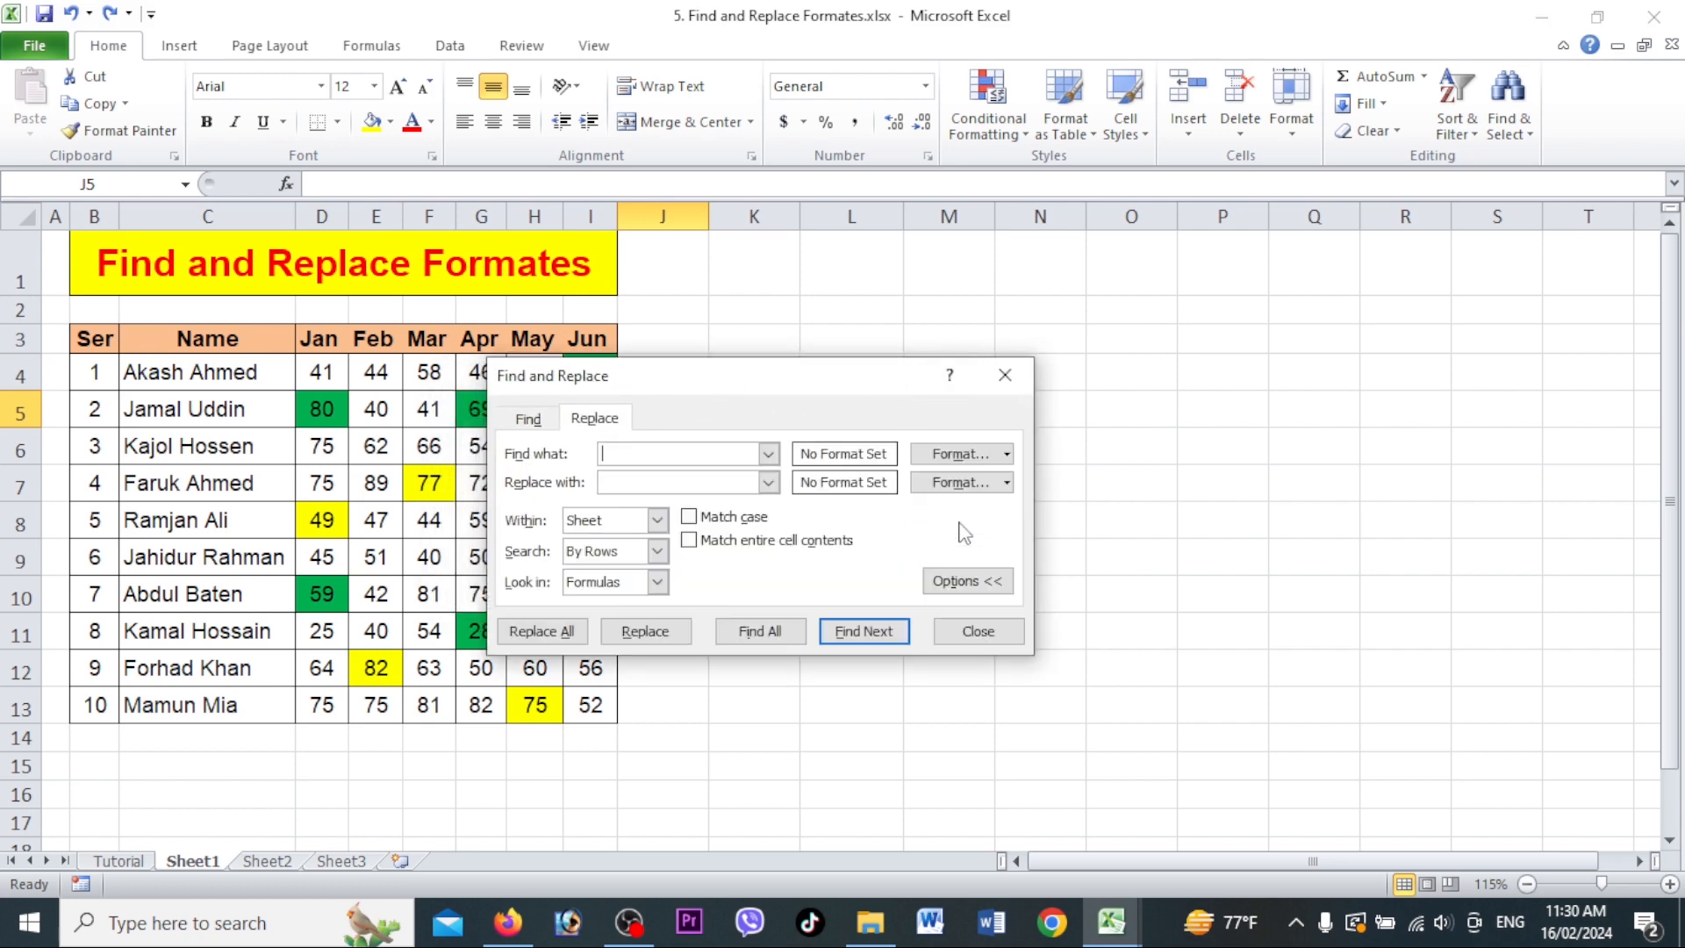
click(1007, 455)
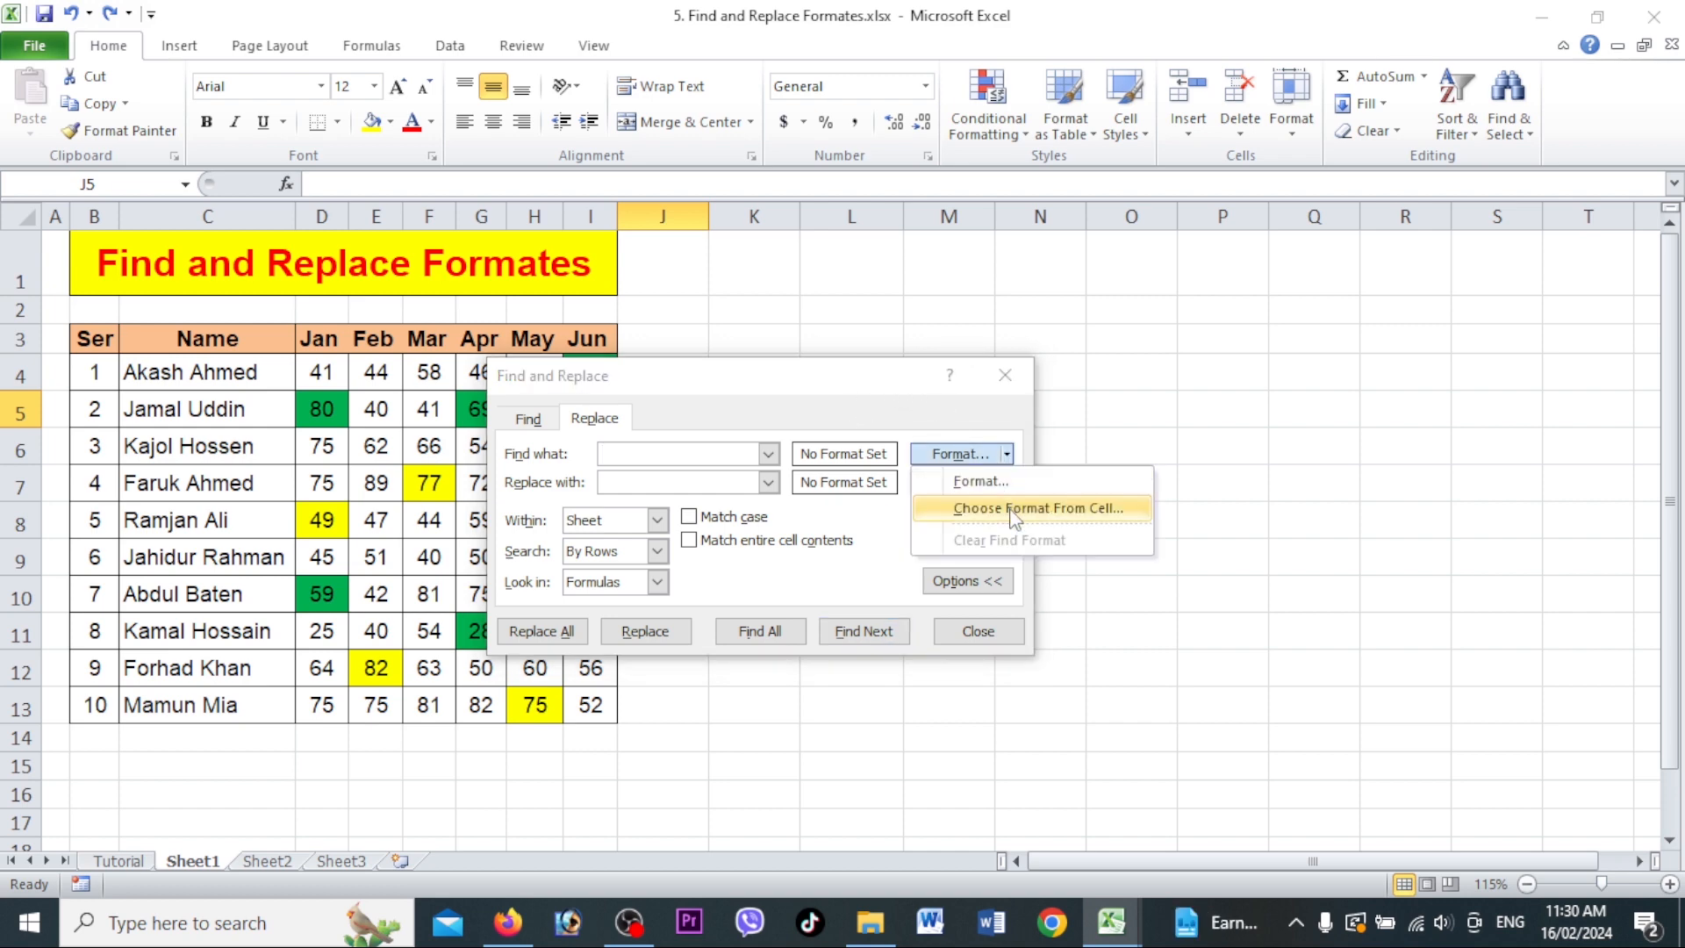
click(1015, 510)
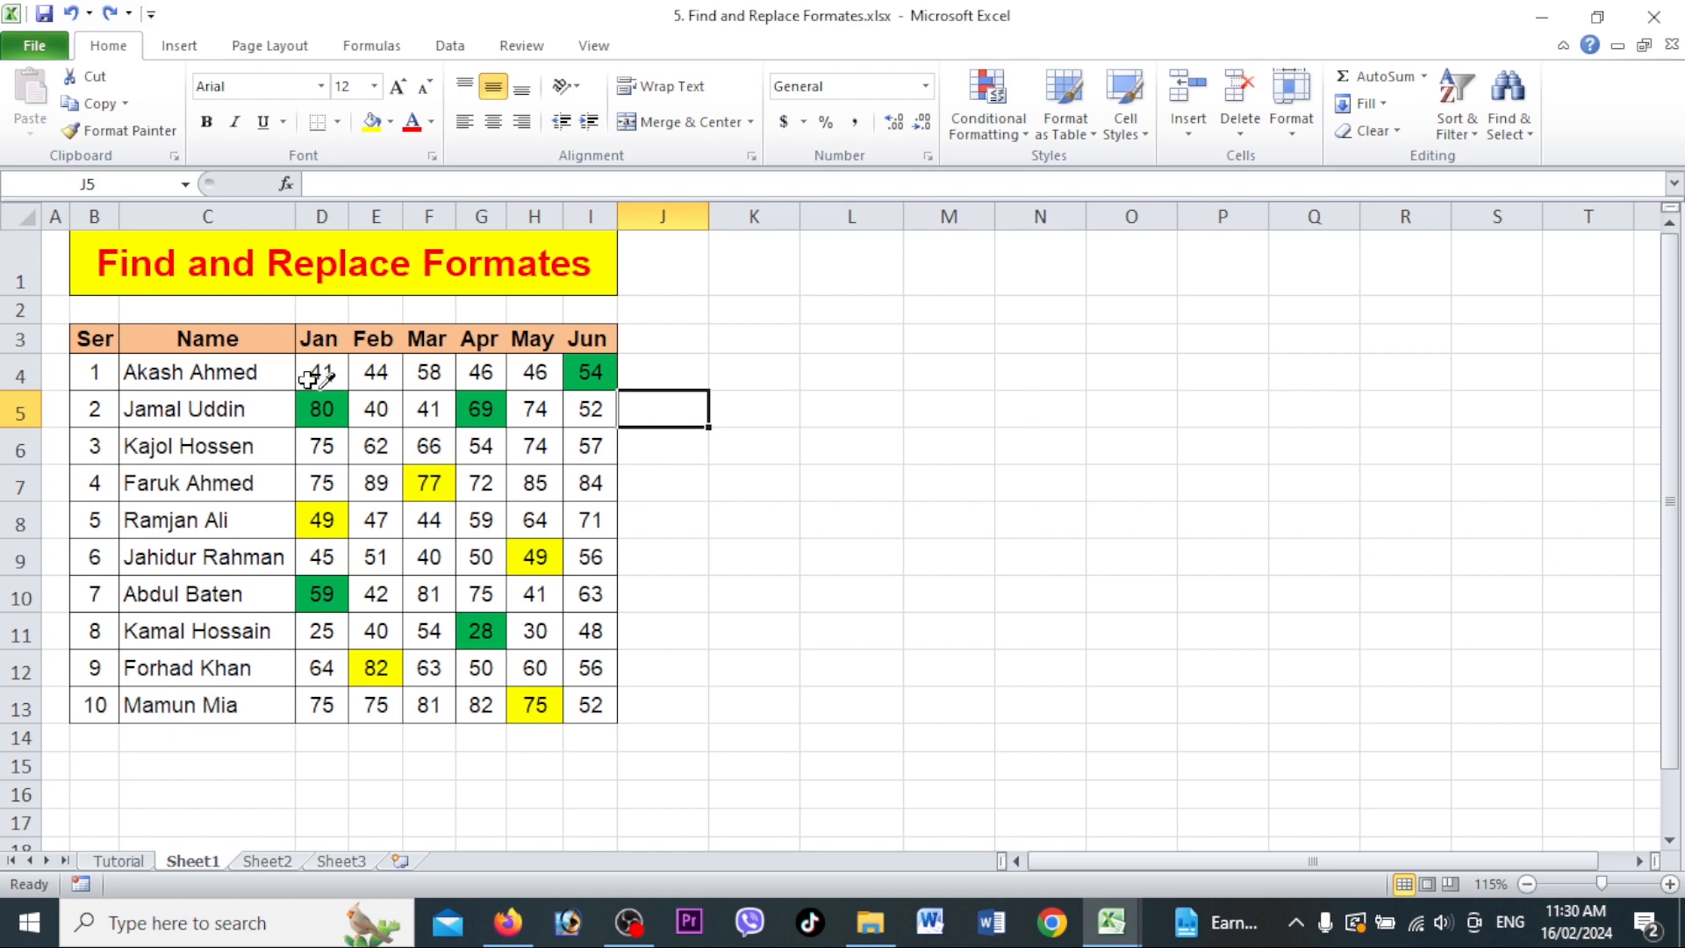
click(320, 410)
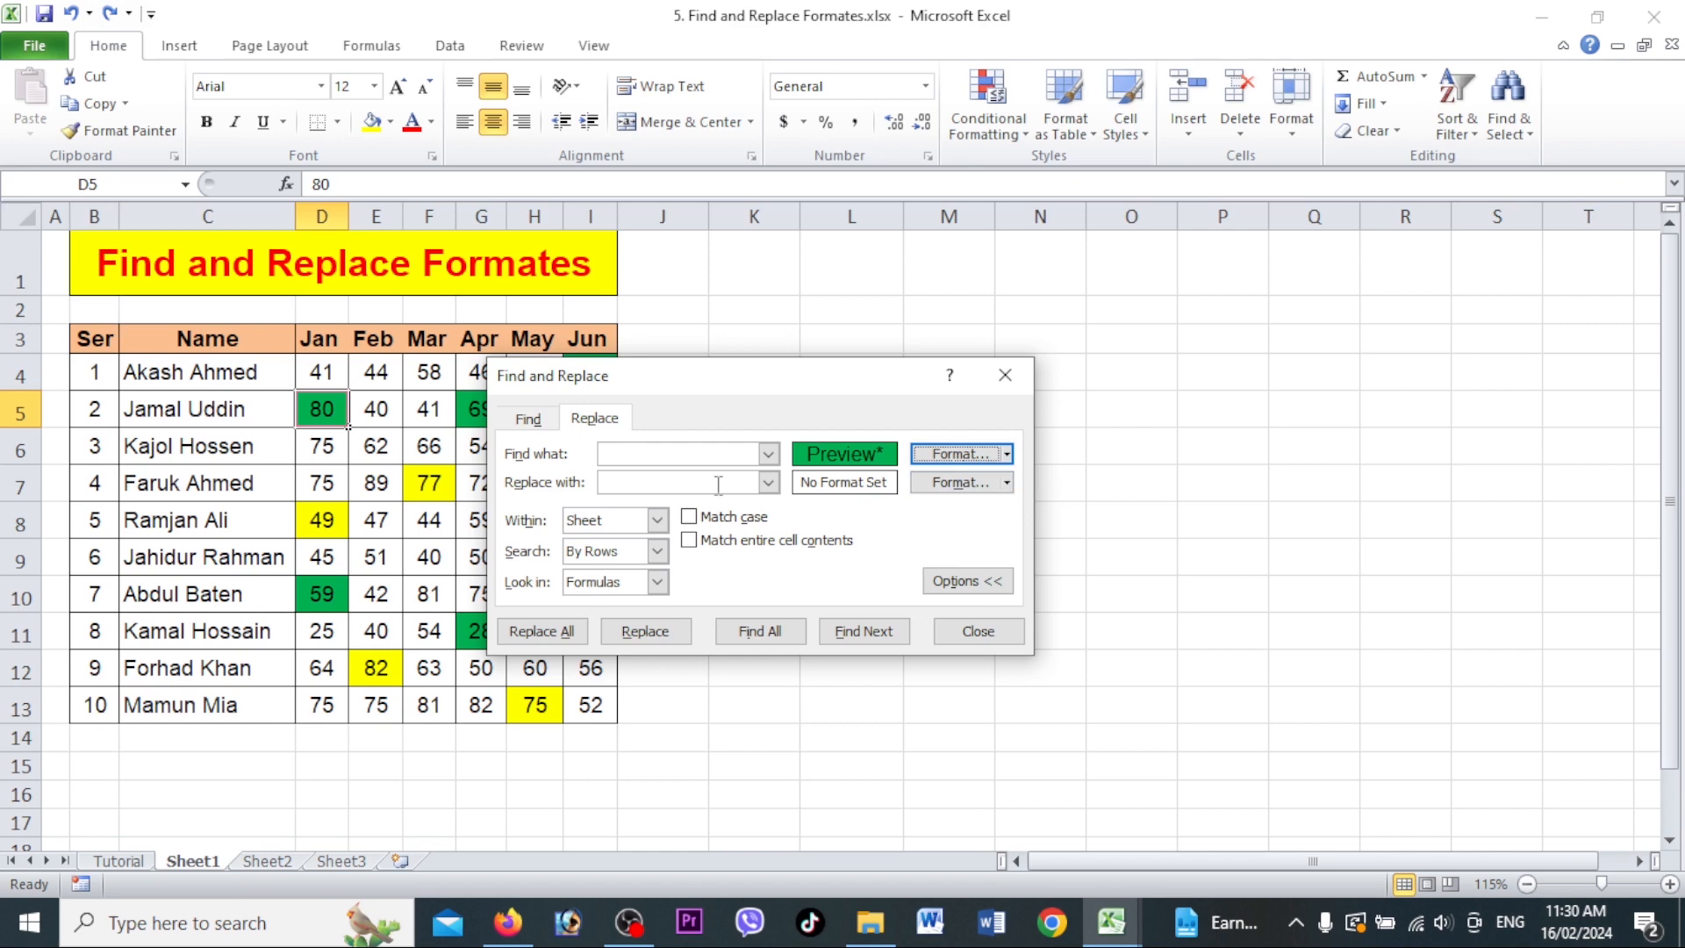
- Take the replacement format from yellow cell F7, replace all matching formats, and close Find and Replace
click(1007, 485)
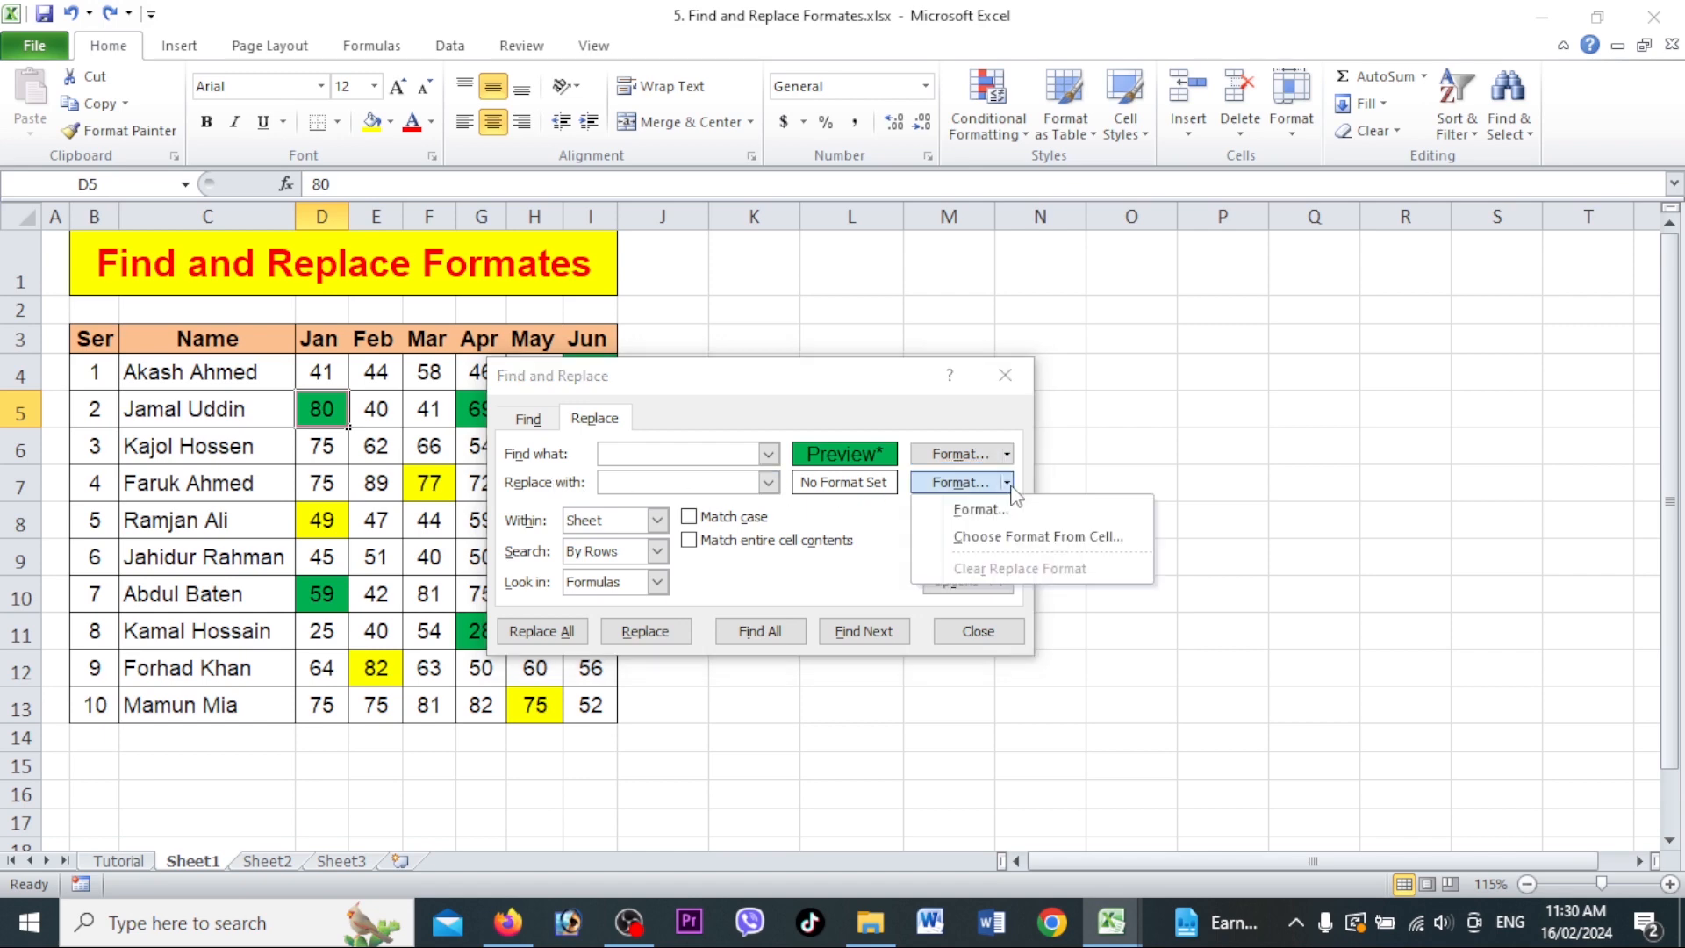
click(1024, 537)
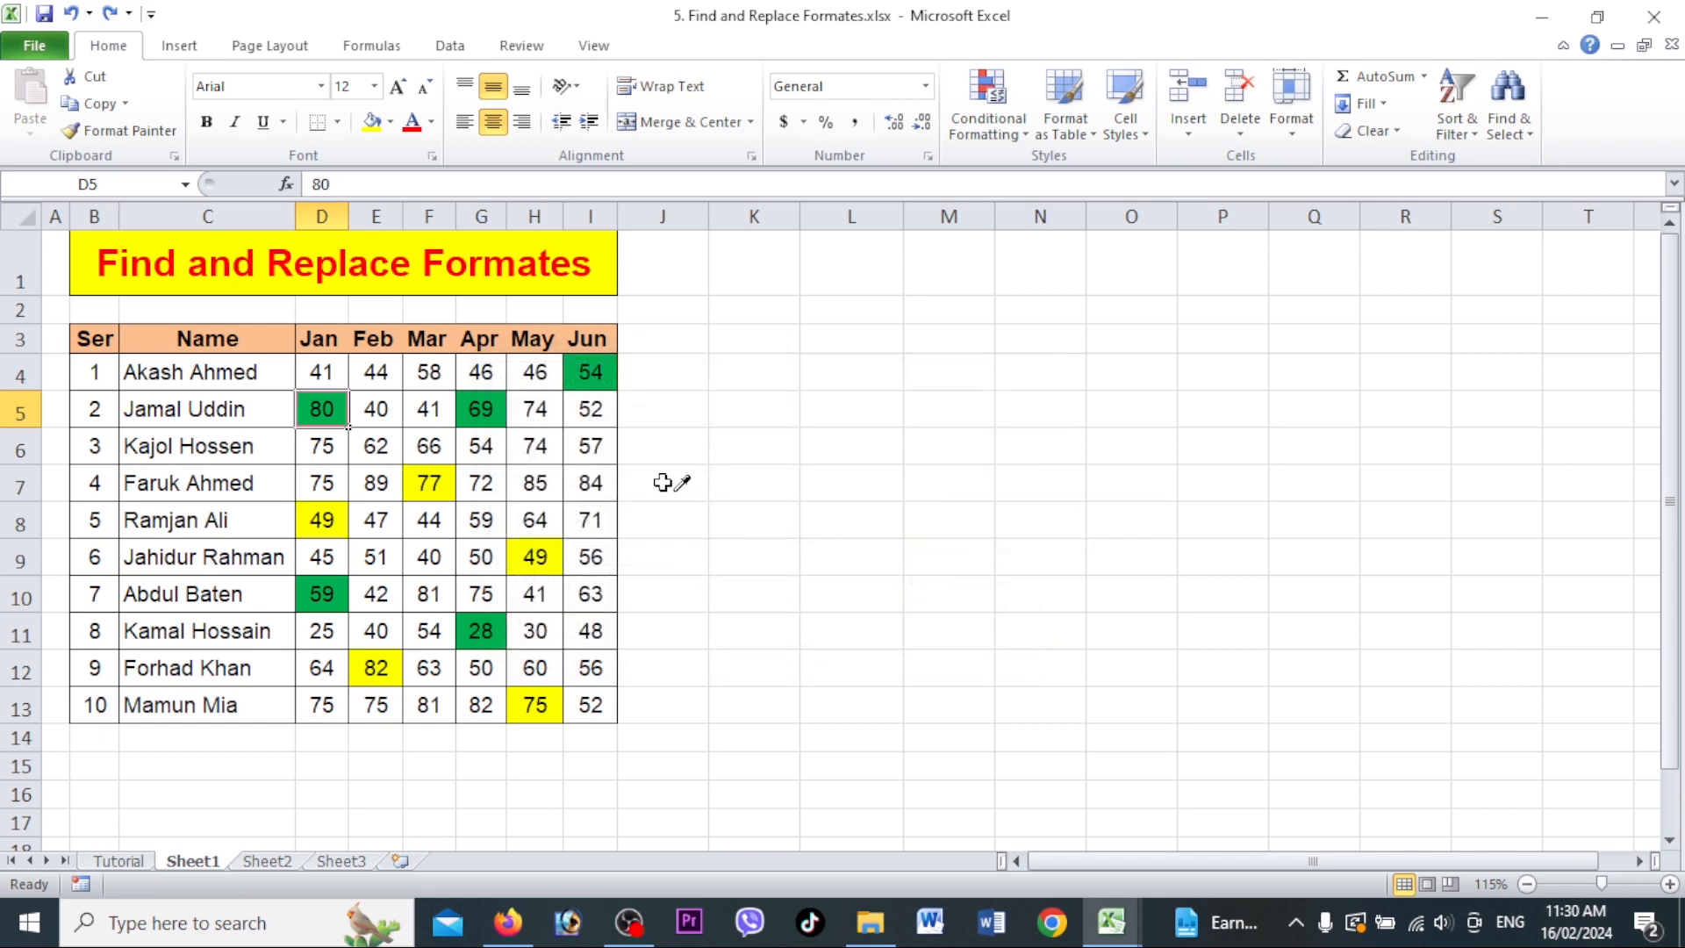
click(436, 481)
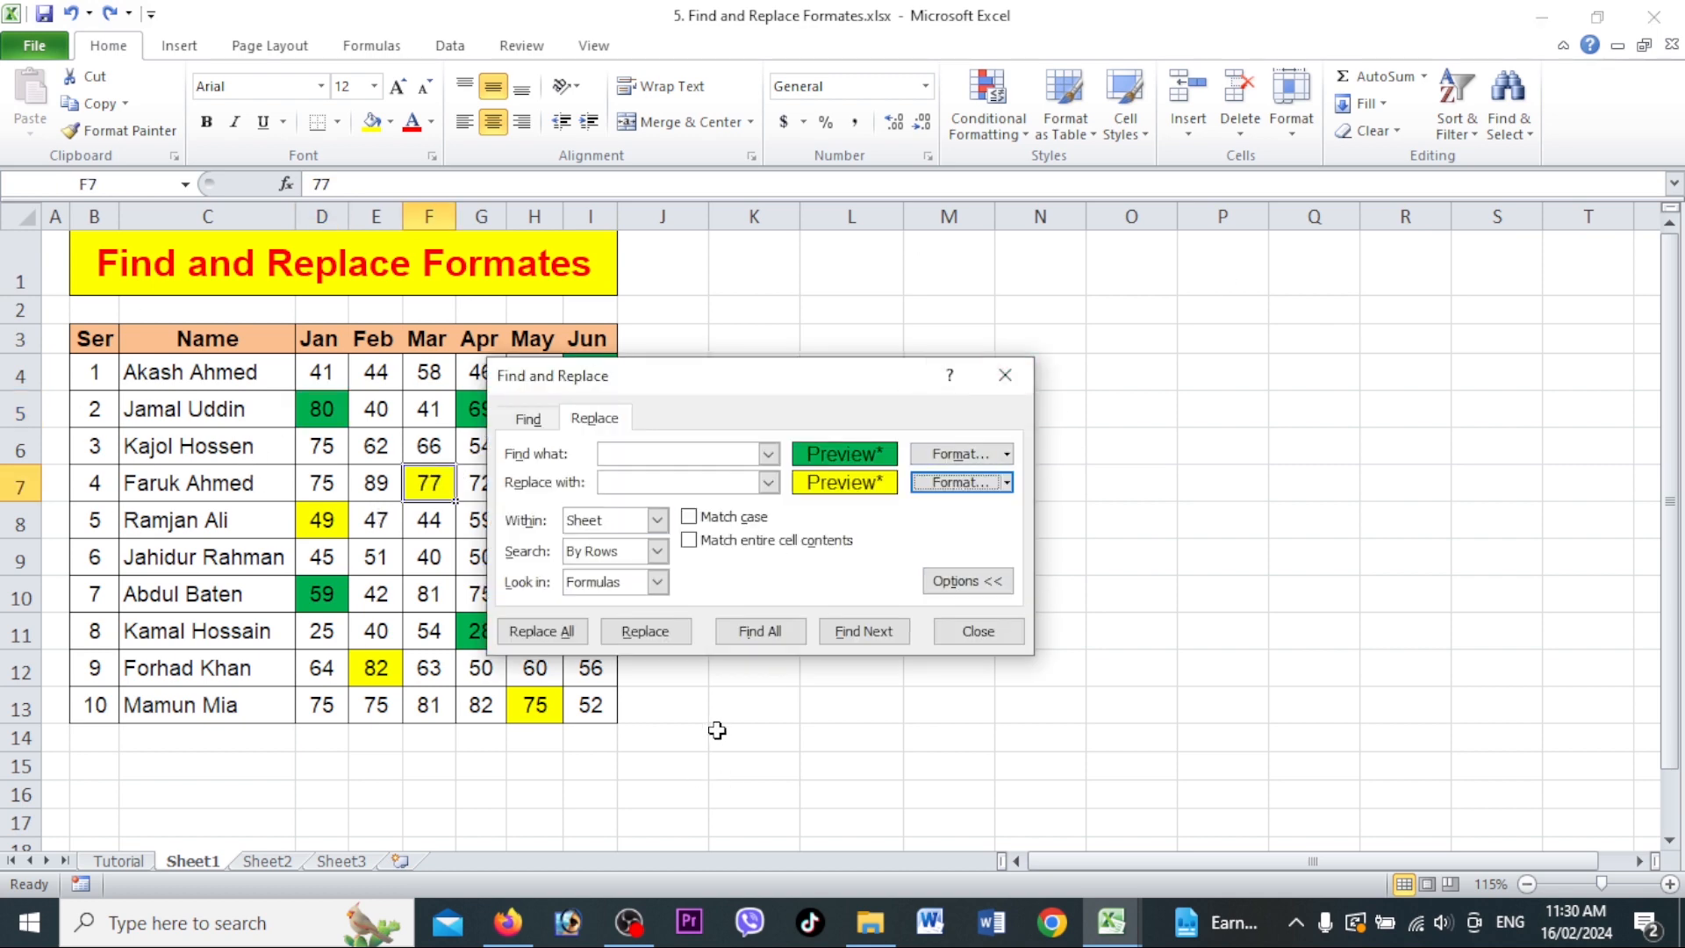
click(541, 638)
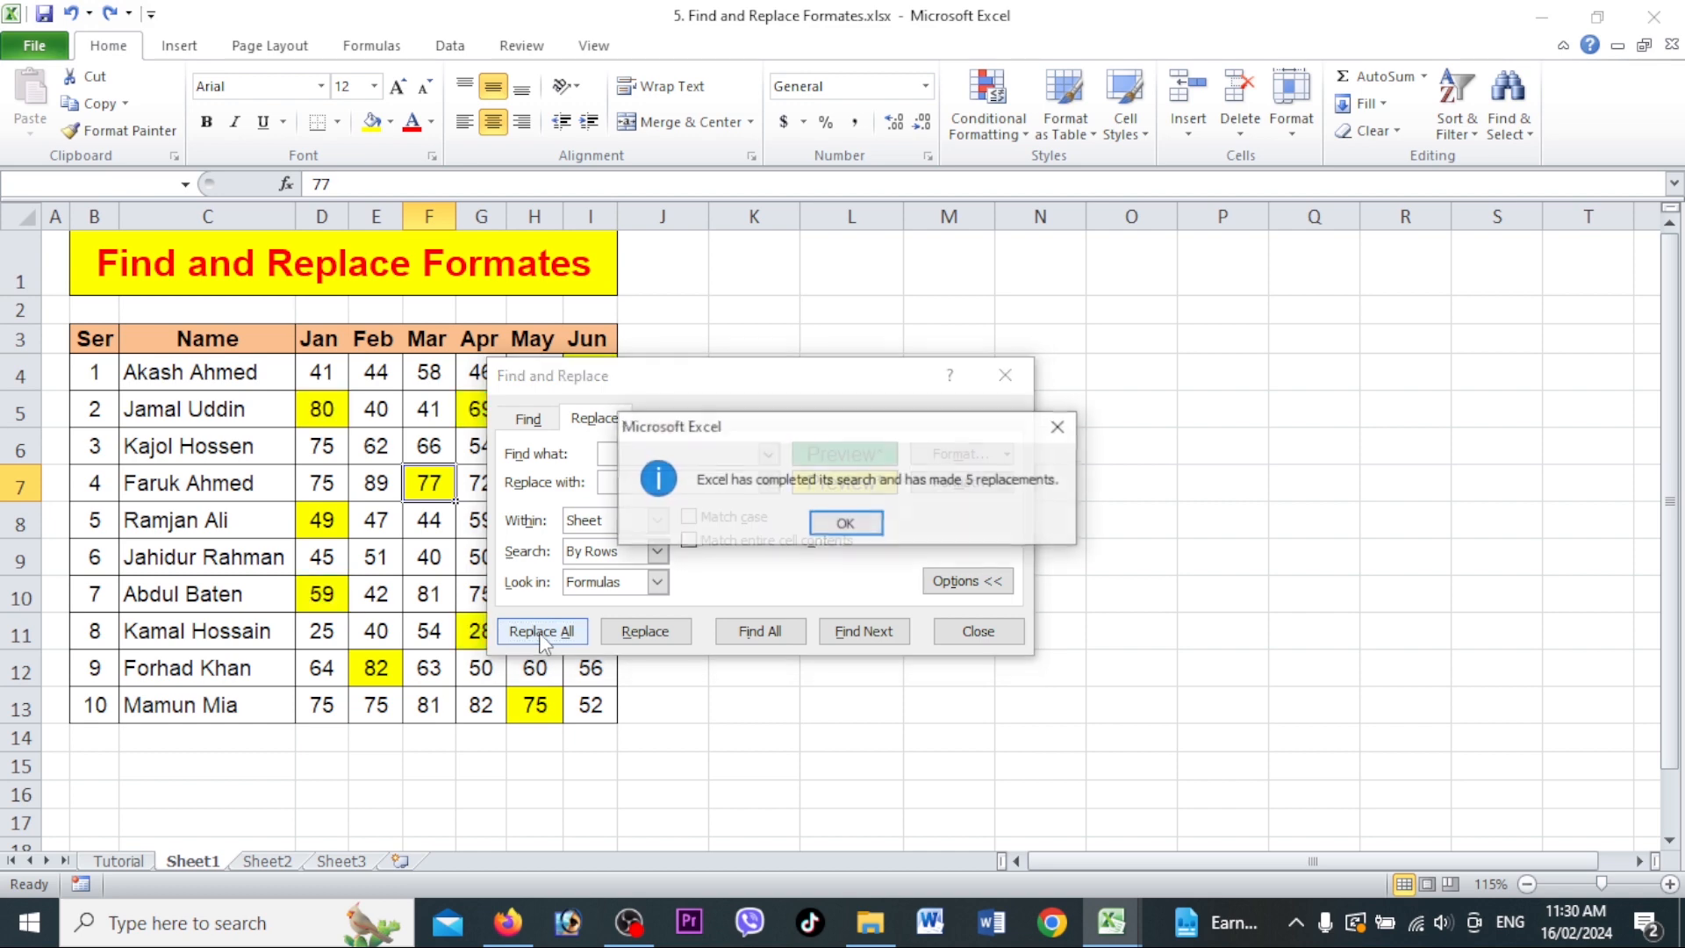
click(845, 522)
click(1005, 376)
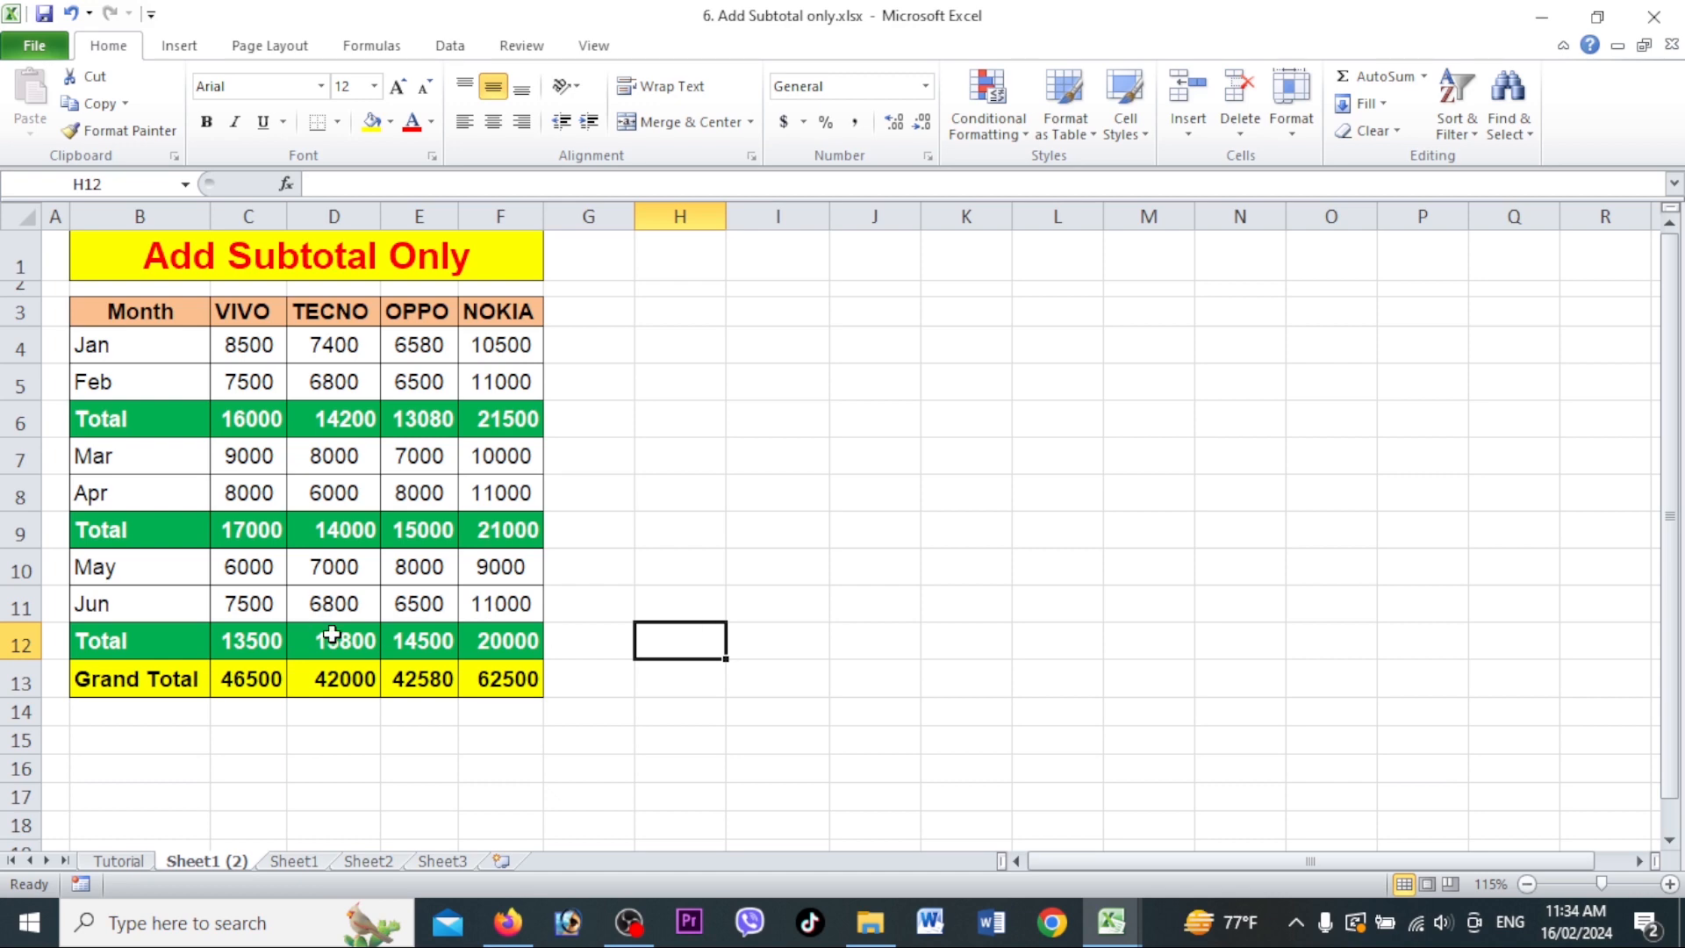
- Review the completed subtotal table in C4:F13, and inspect the subtotal formula in C6 on Sheet1
drag(238, 353, 504, 675)
click(864, 676)
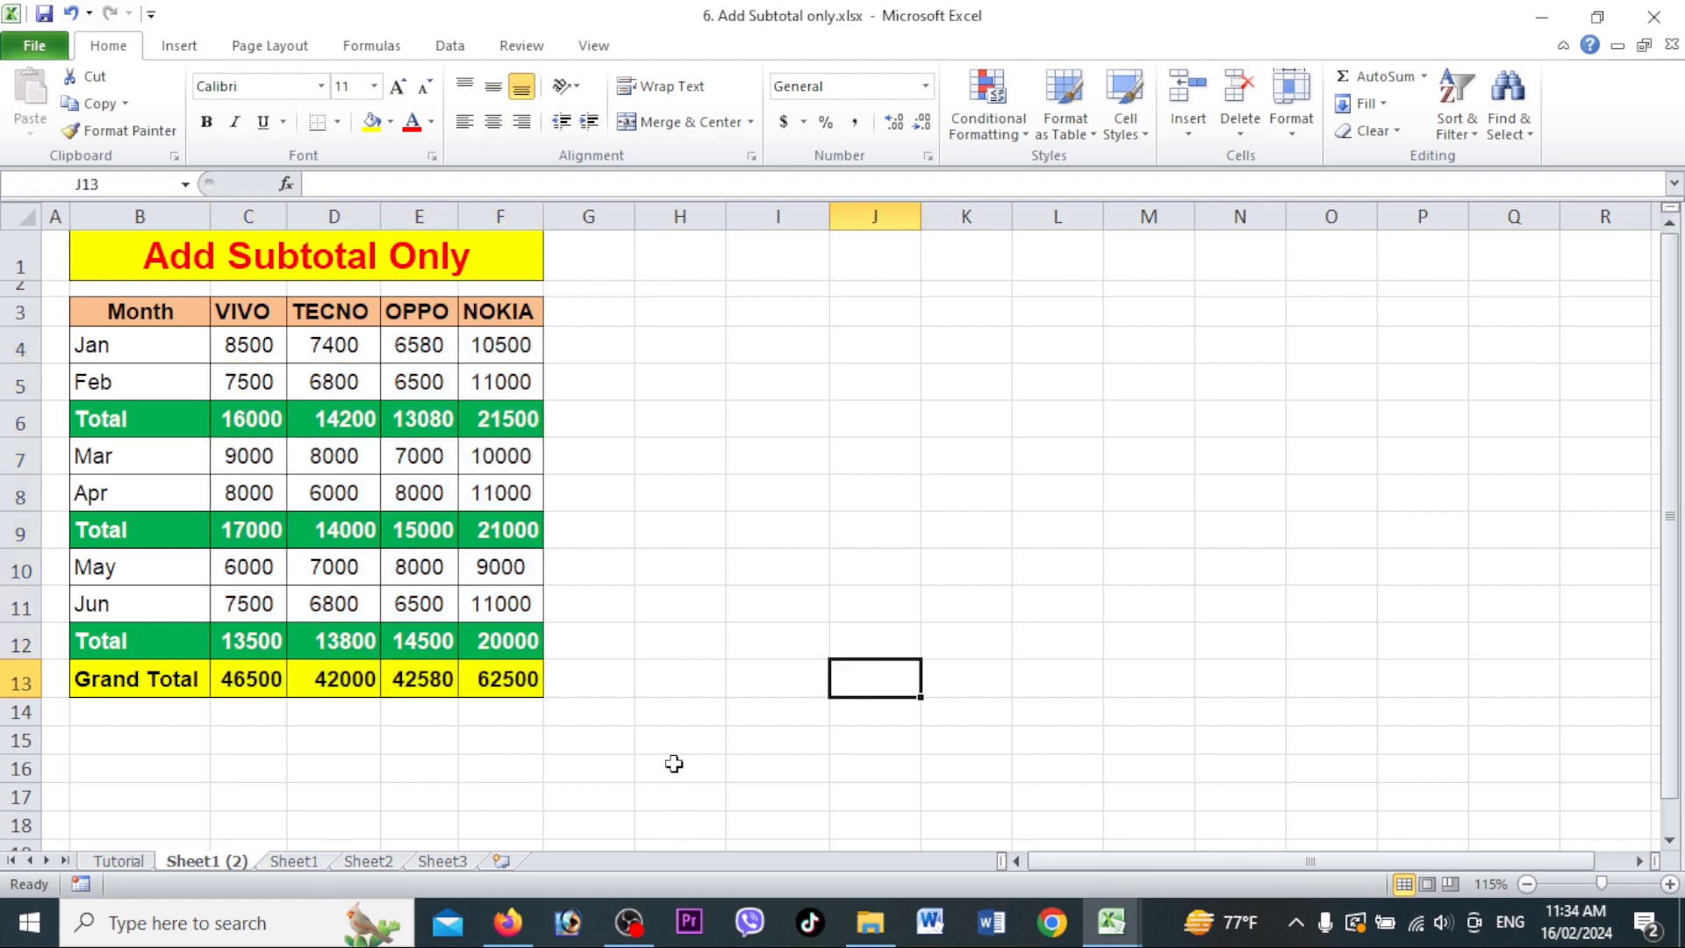
click(304, 863)
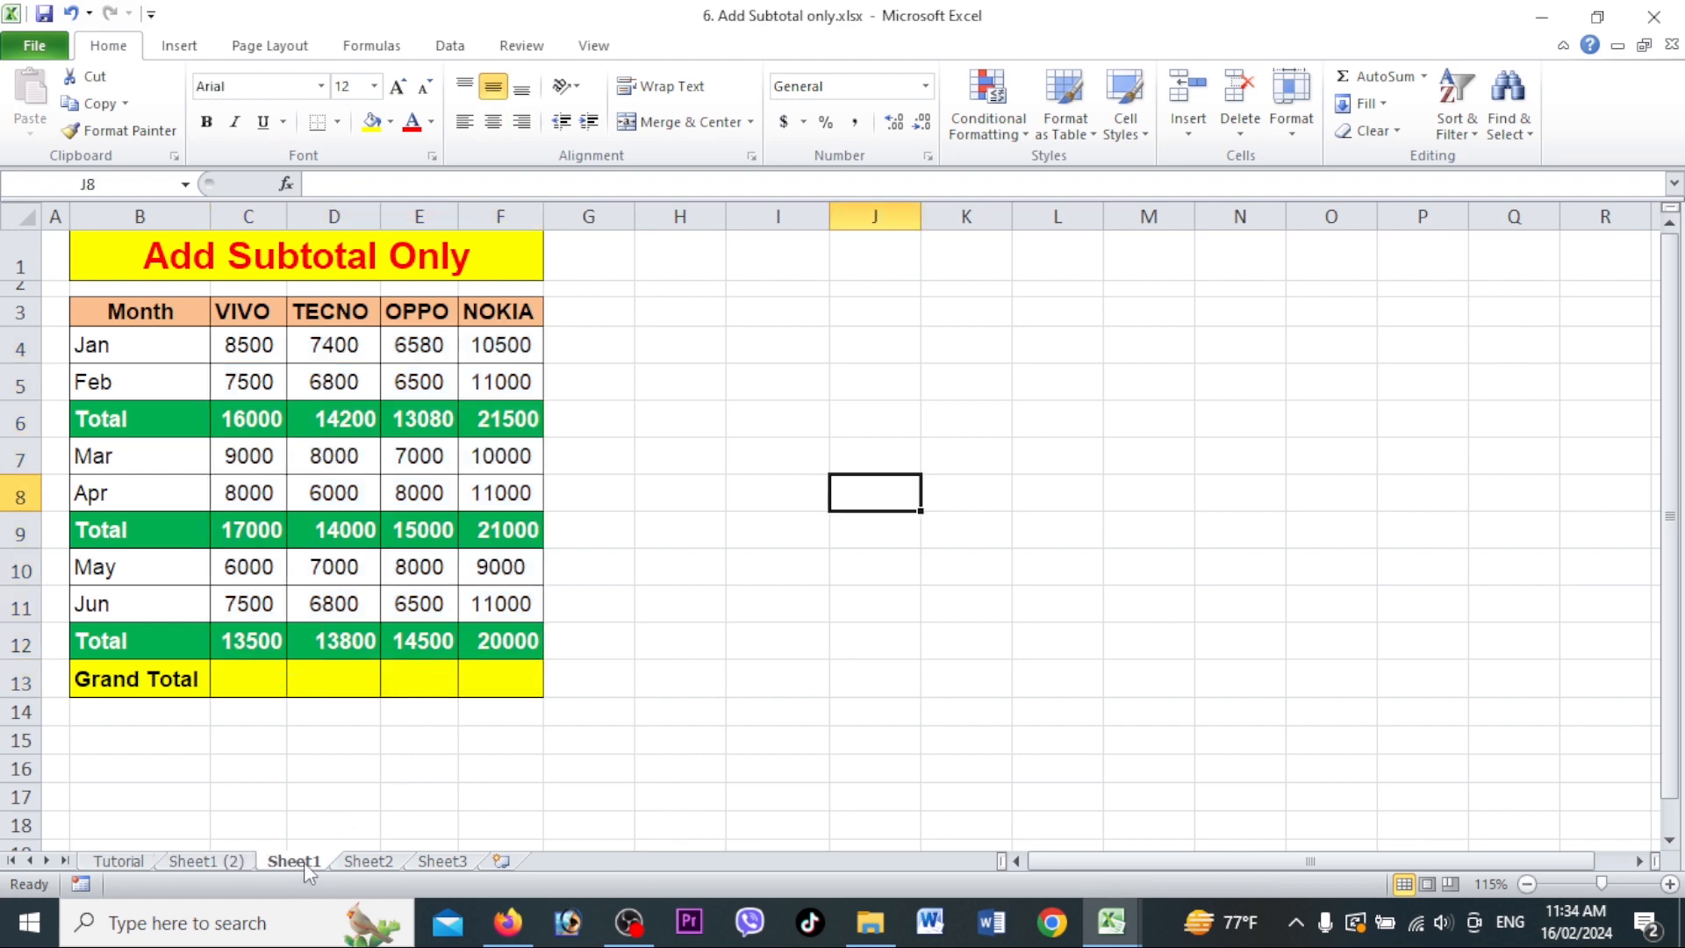
click(248, 425)
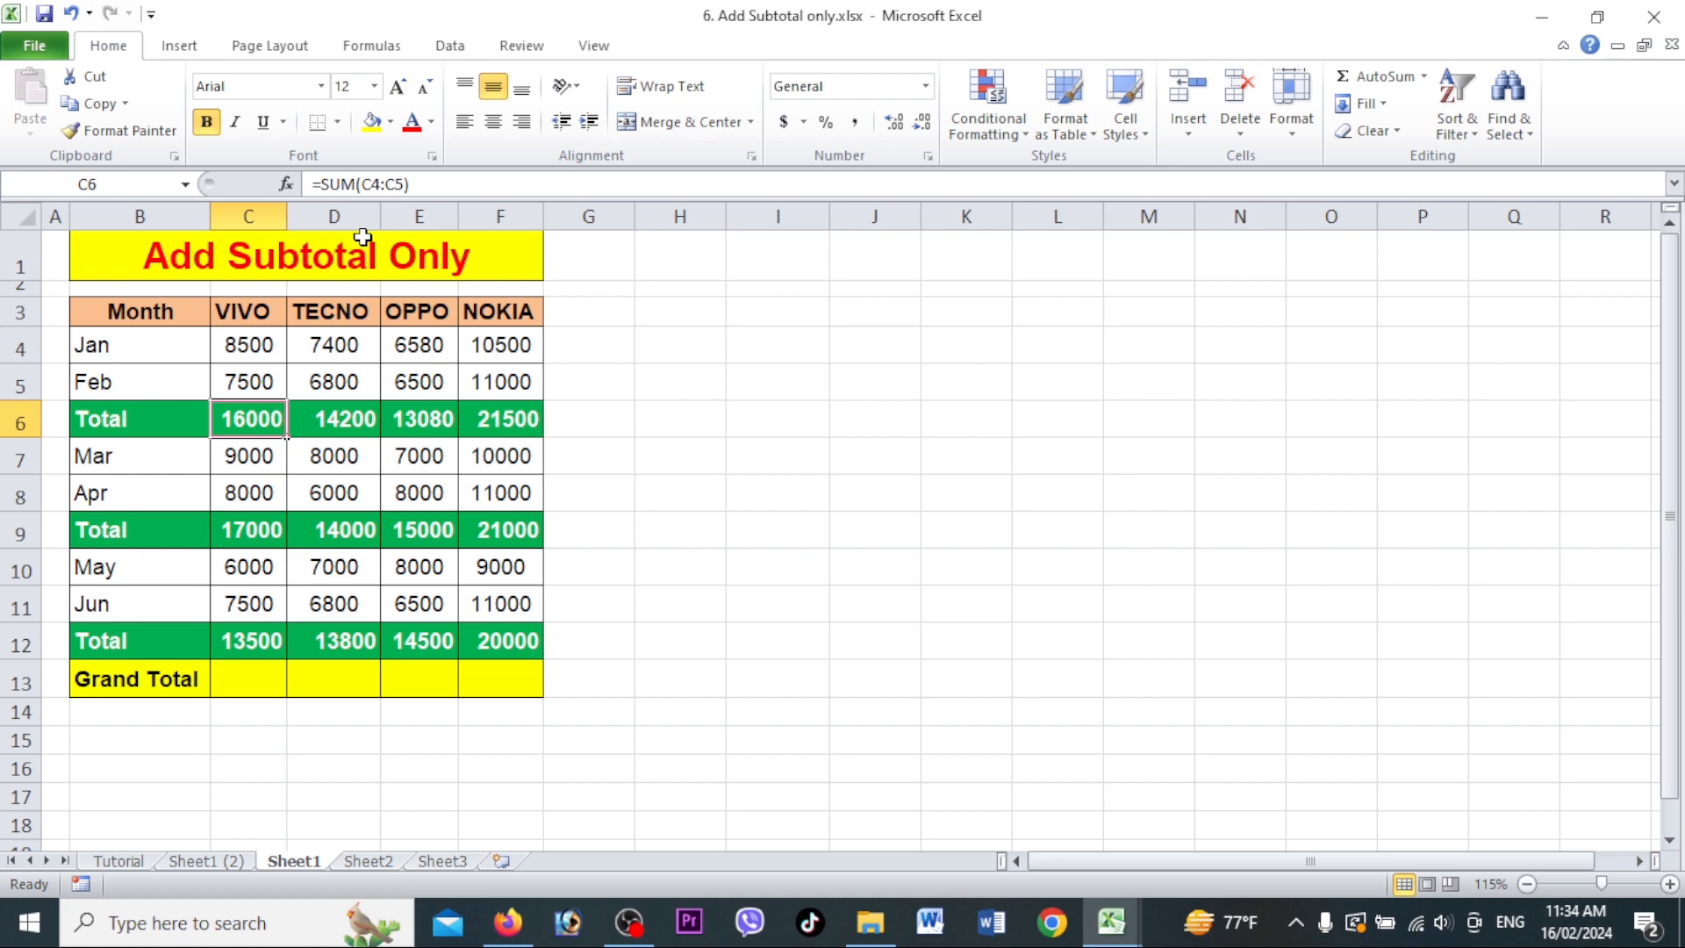
double_click(237, 422)
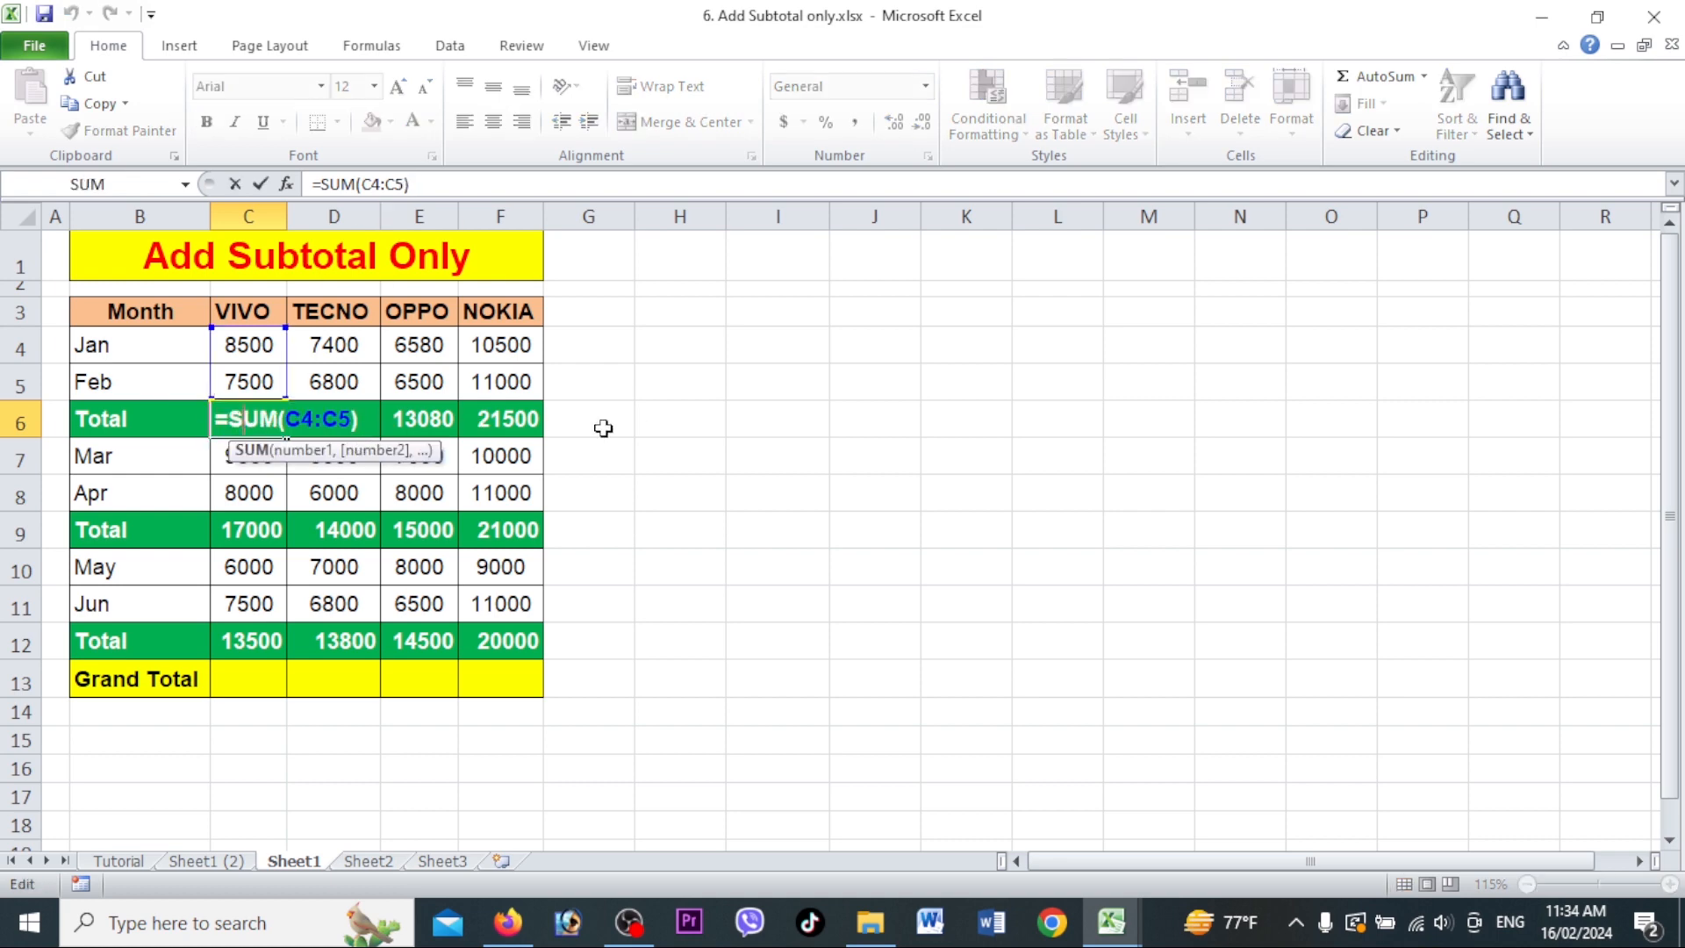
key(Escape)
- Enter =SUM(C4:C12) as the VIVO grand total in C13
click(249, 682)
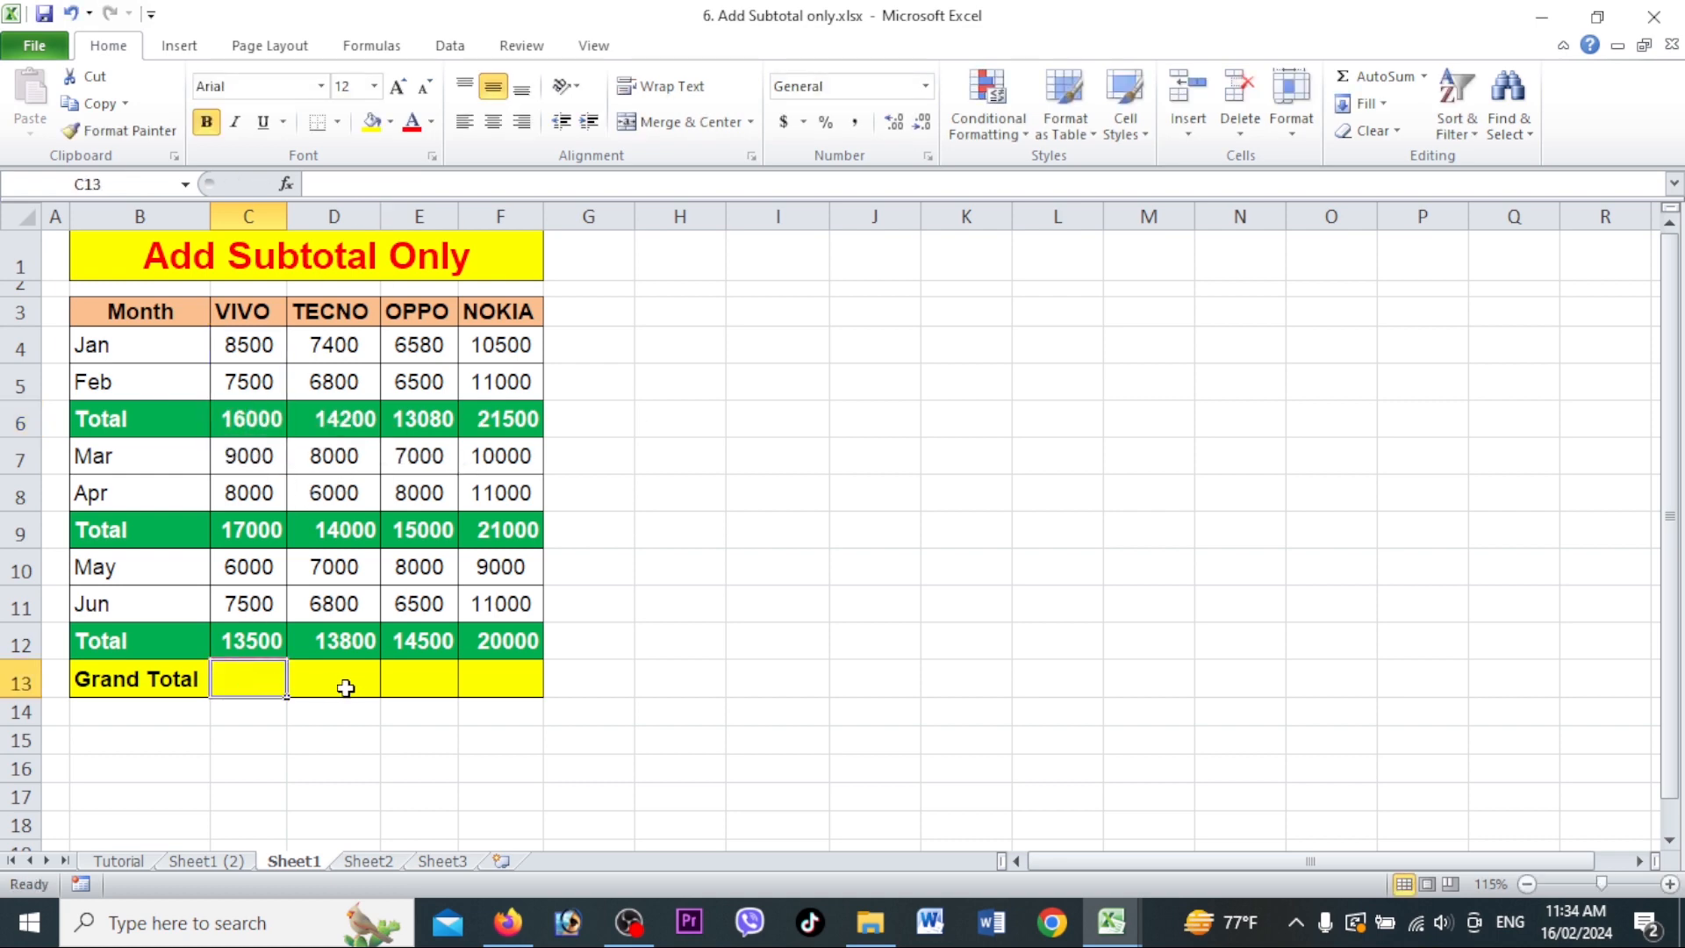
text(=sum()
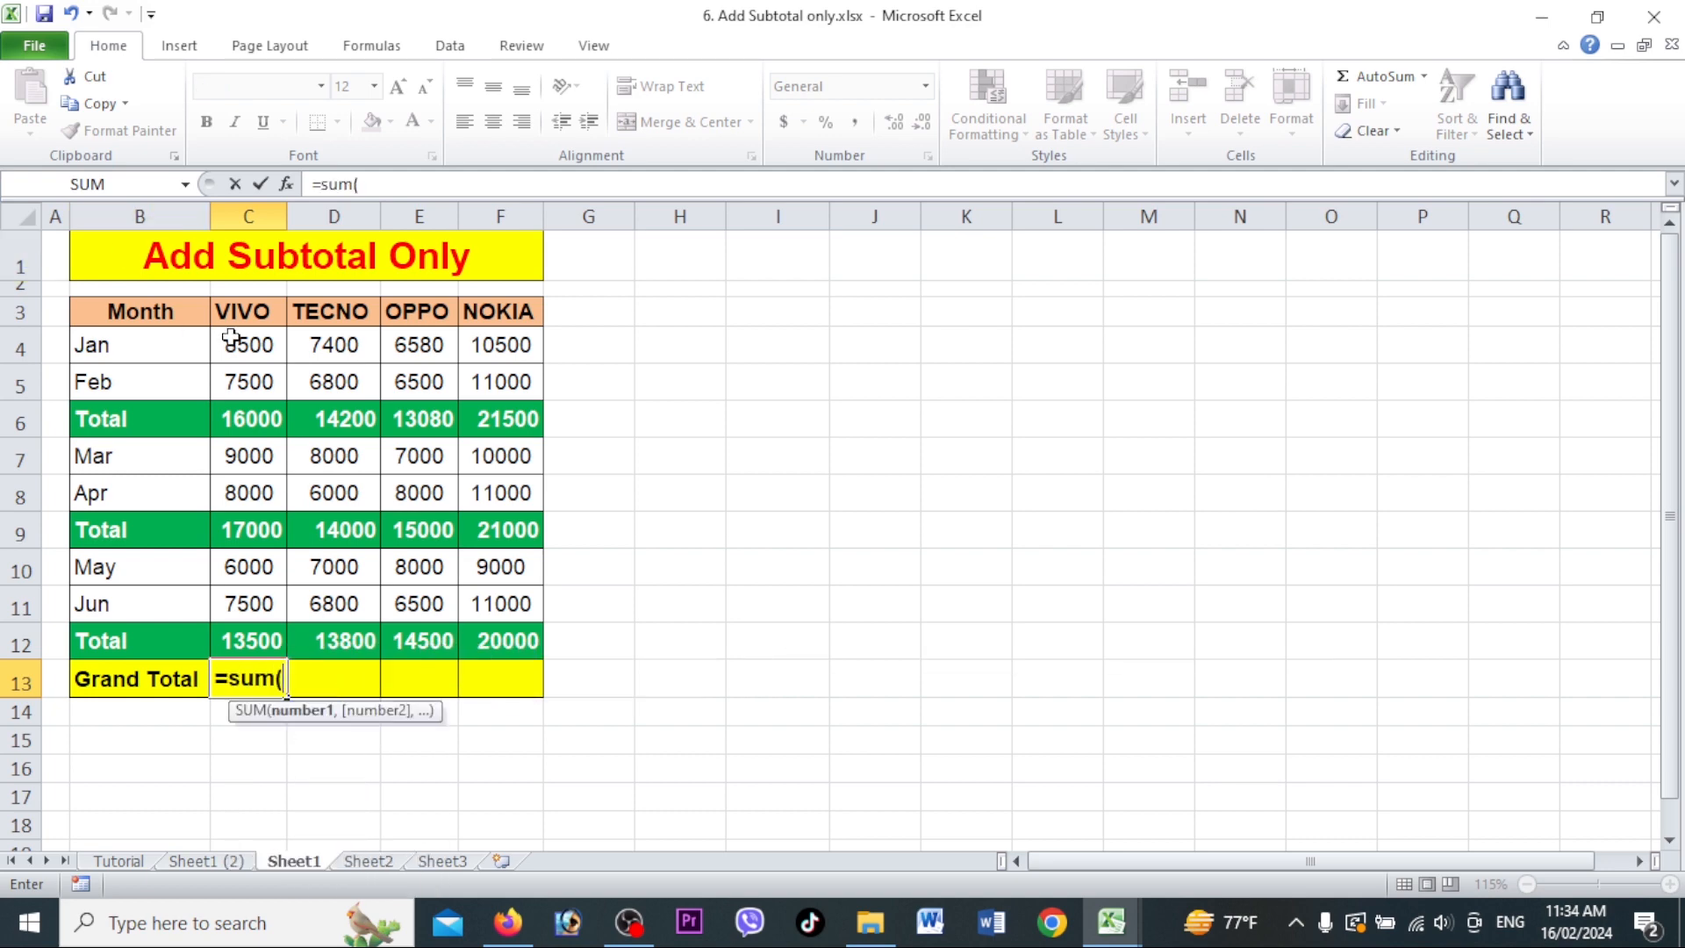
drag(232, 344, 237, 642)
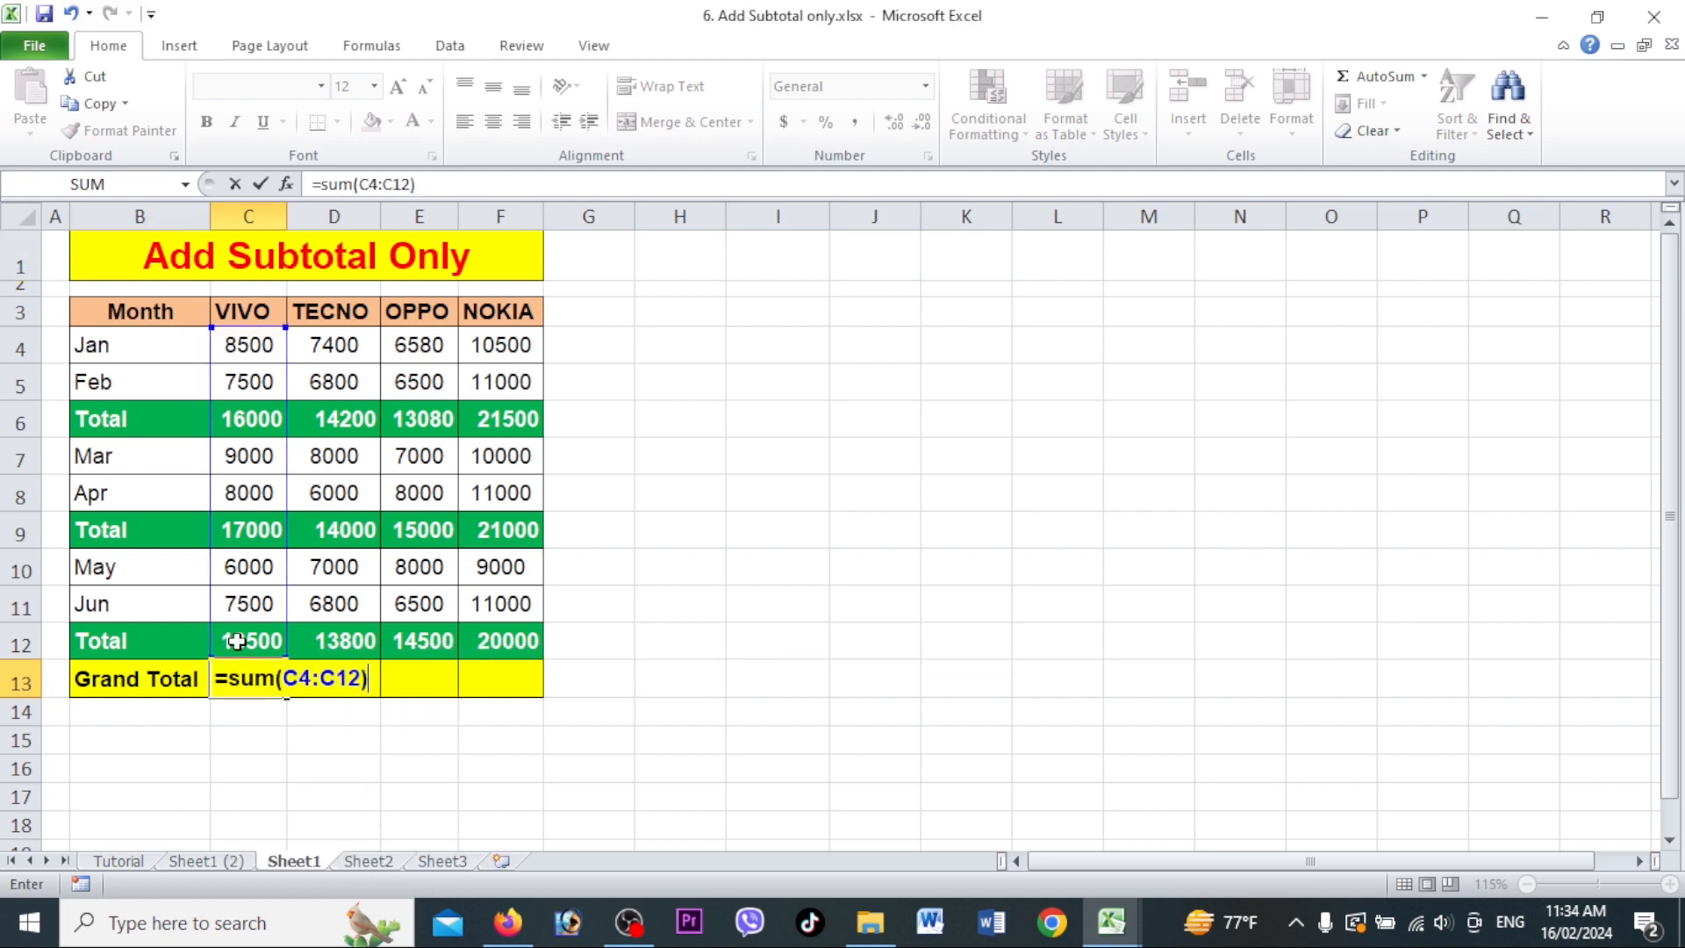
key(Return)
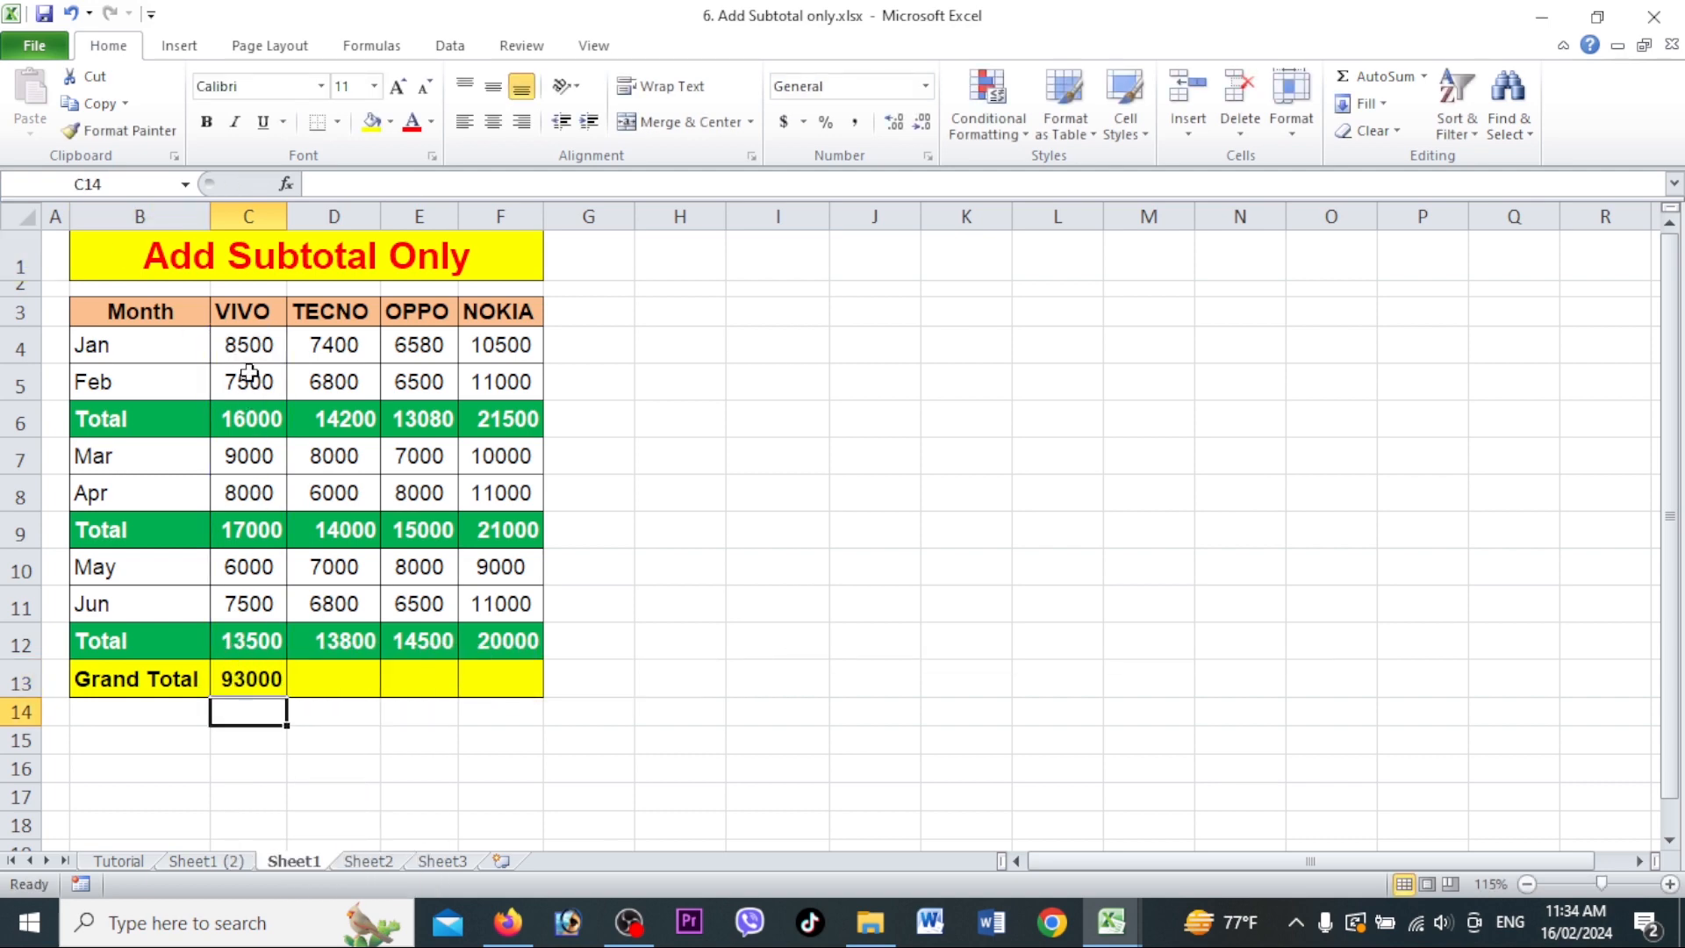
- Try filling the C13 grand total across to F13, undo the fill and clear C13
drag(249, 351, 250, 387)
click(271, 443)
click(253, 681)
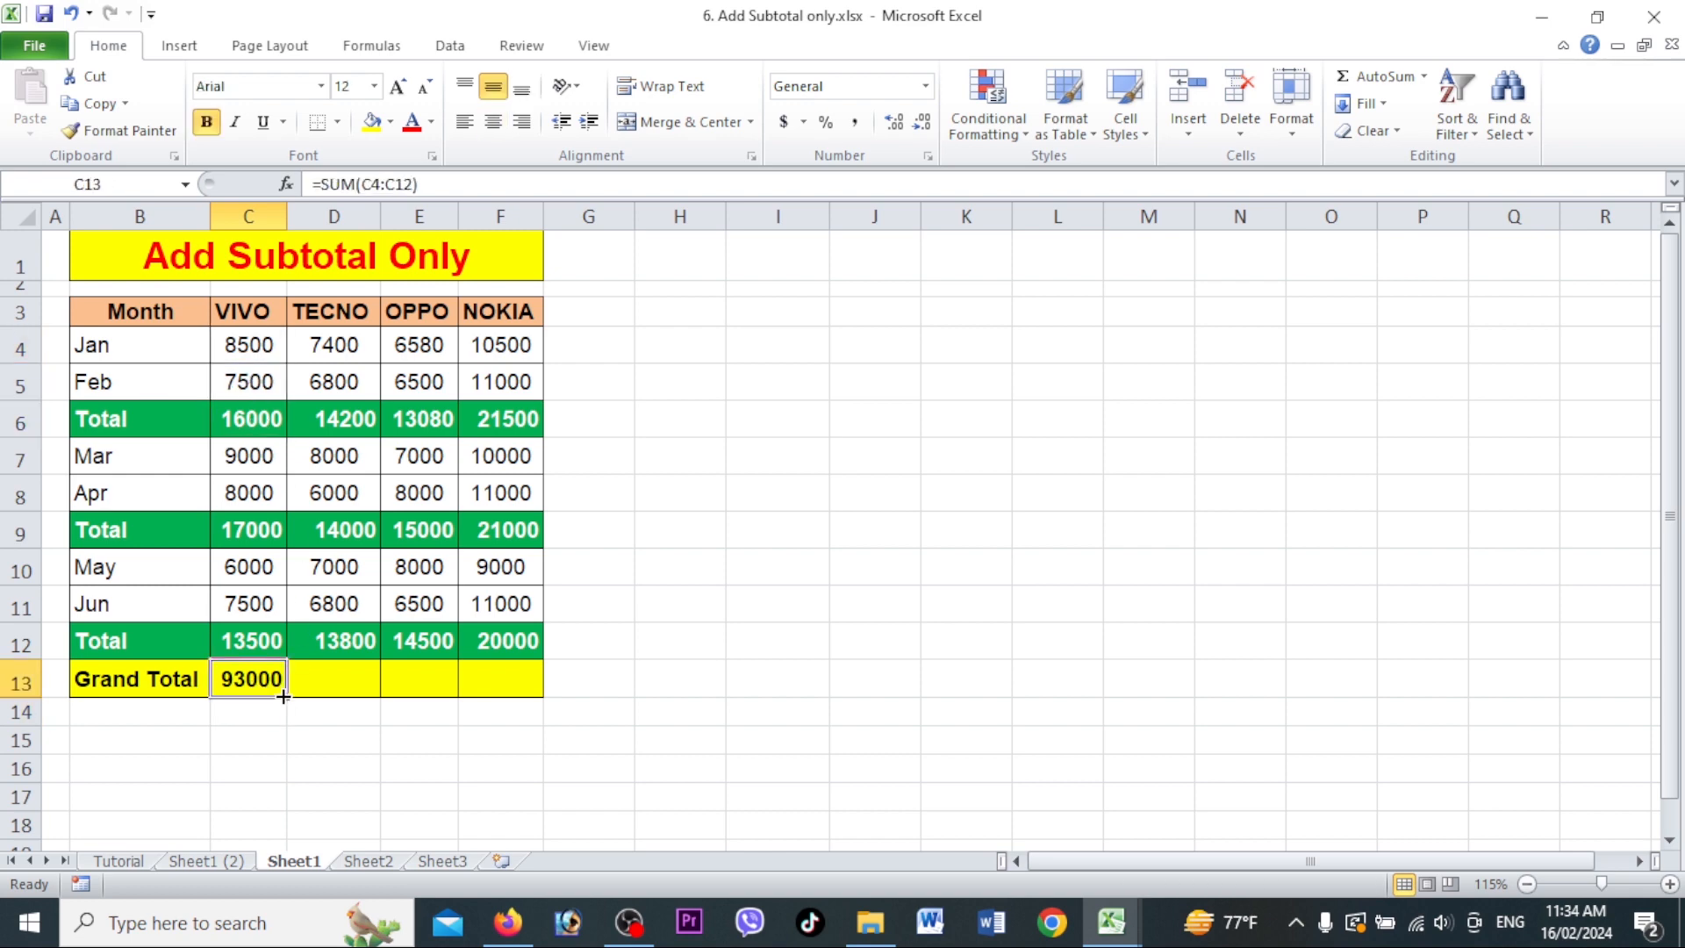
drag(286, 697, 512, 699)
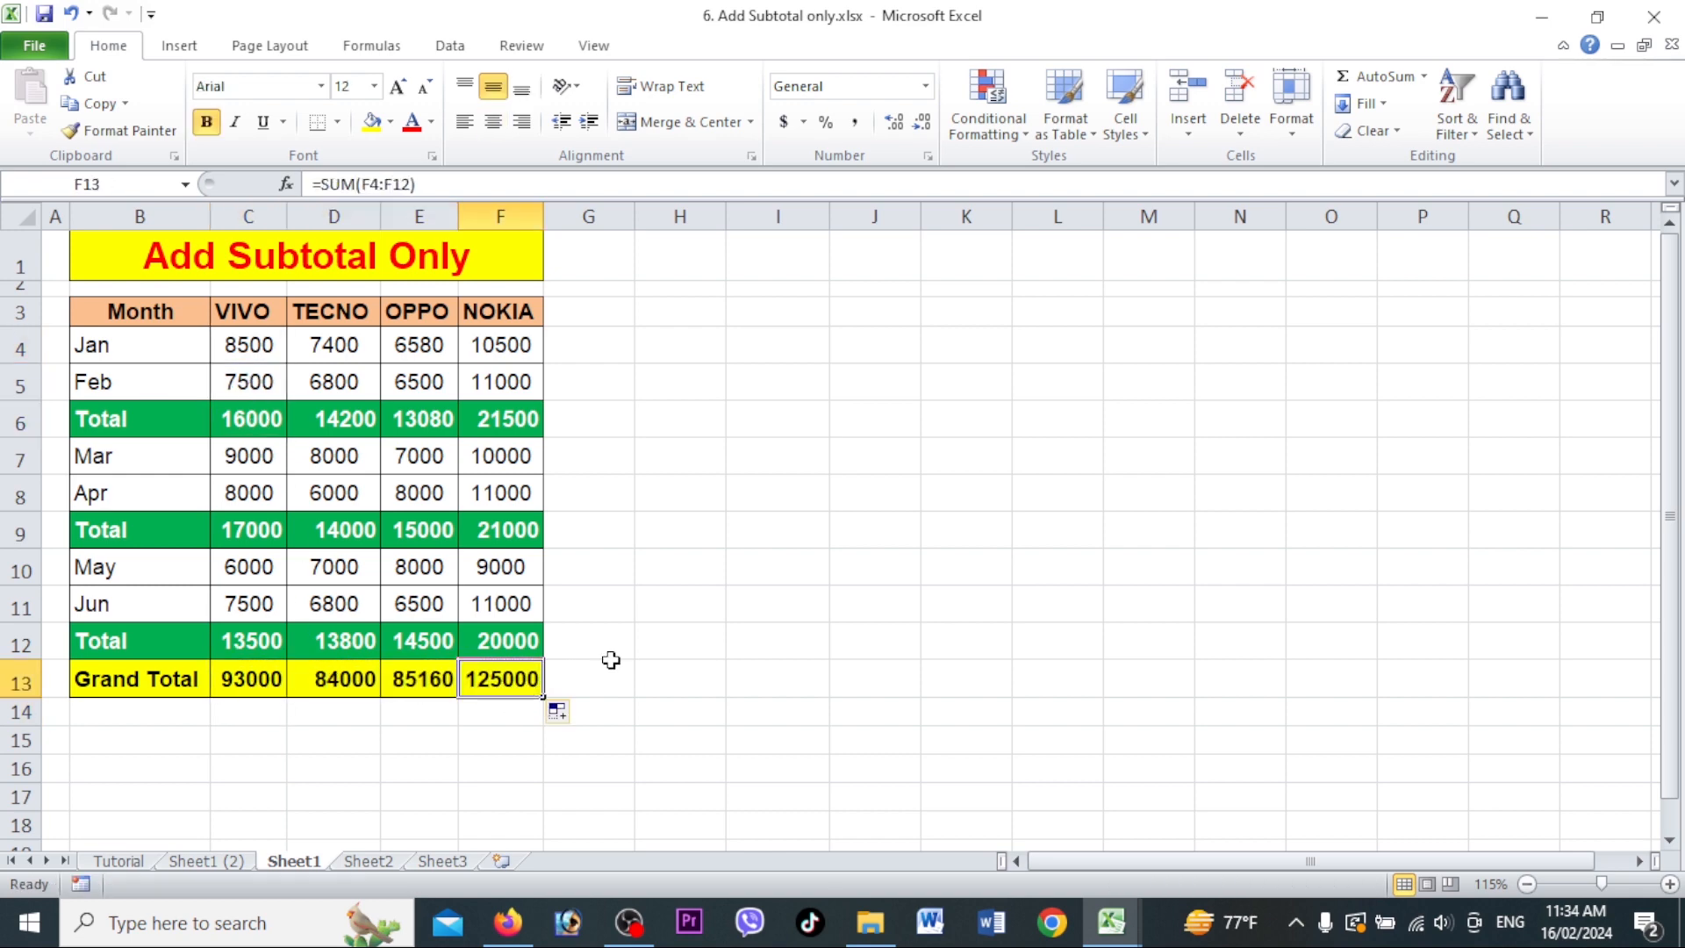
key(ctrl+z)
key(Delete)
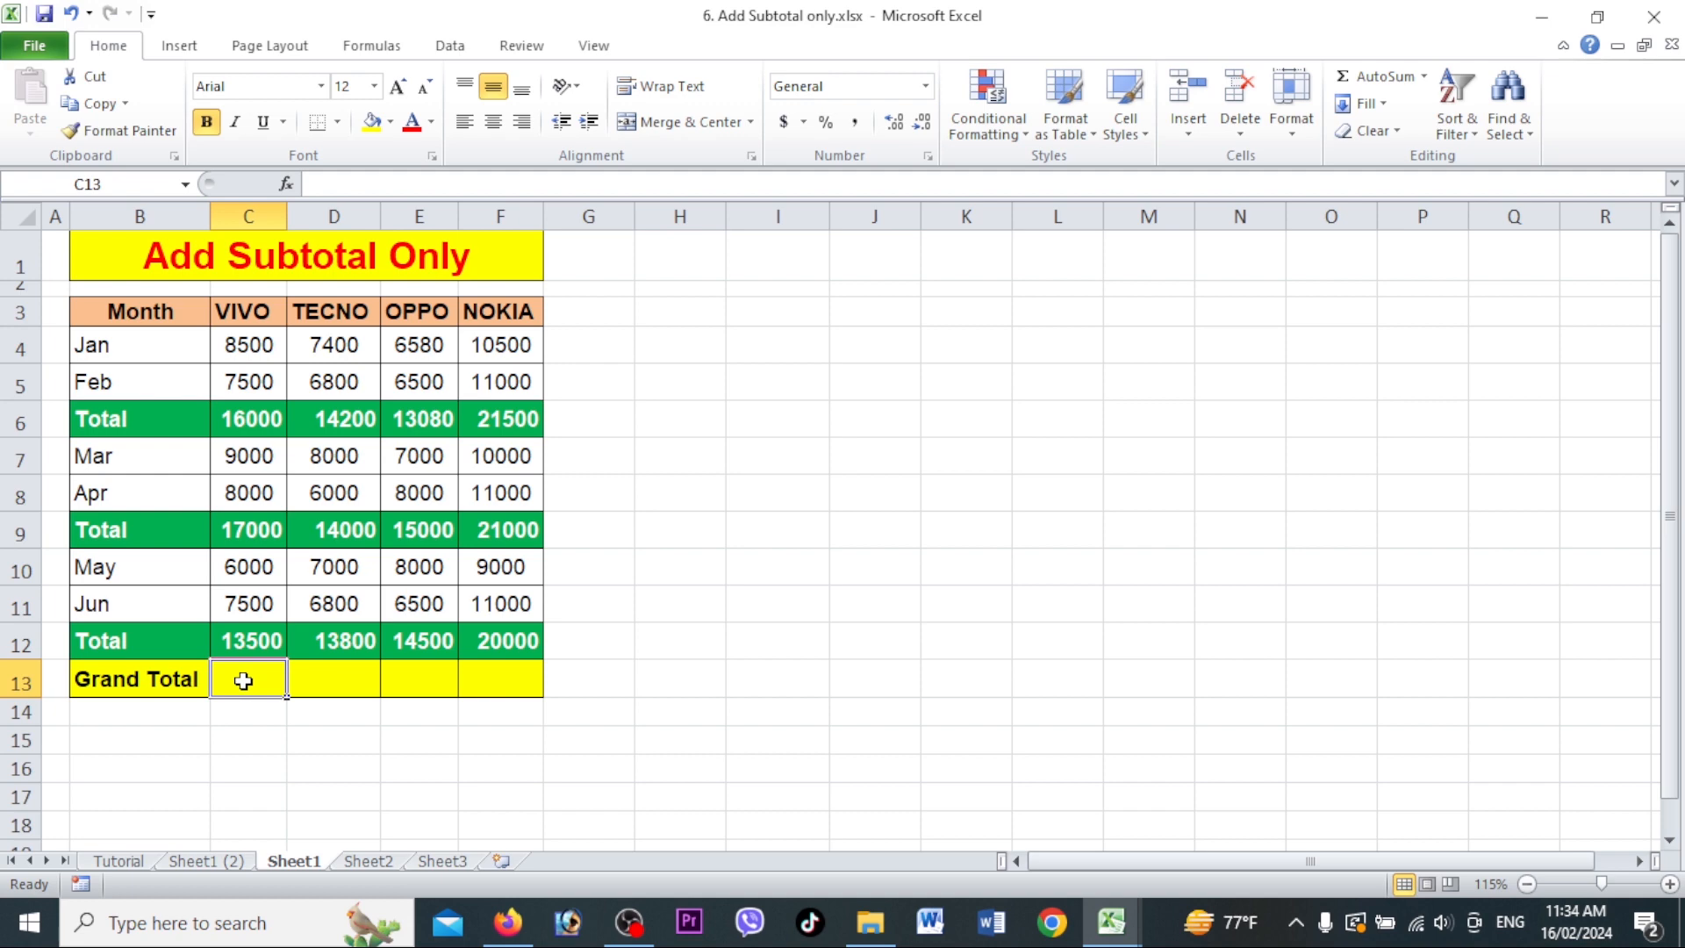
- Enter =C6+C9+C12 in C13 to add only the VIVO subtotals
text(=)
click(261, 419)
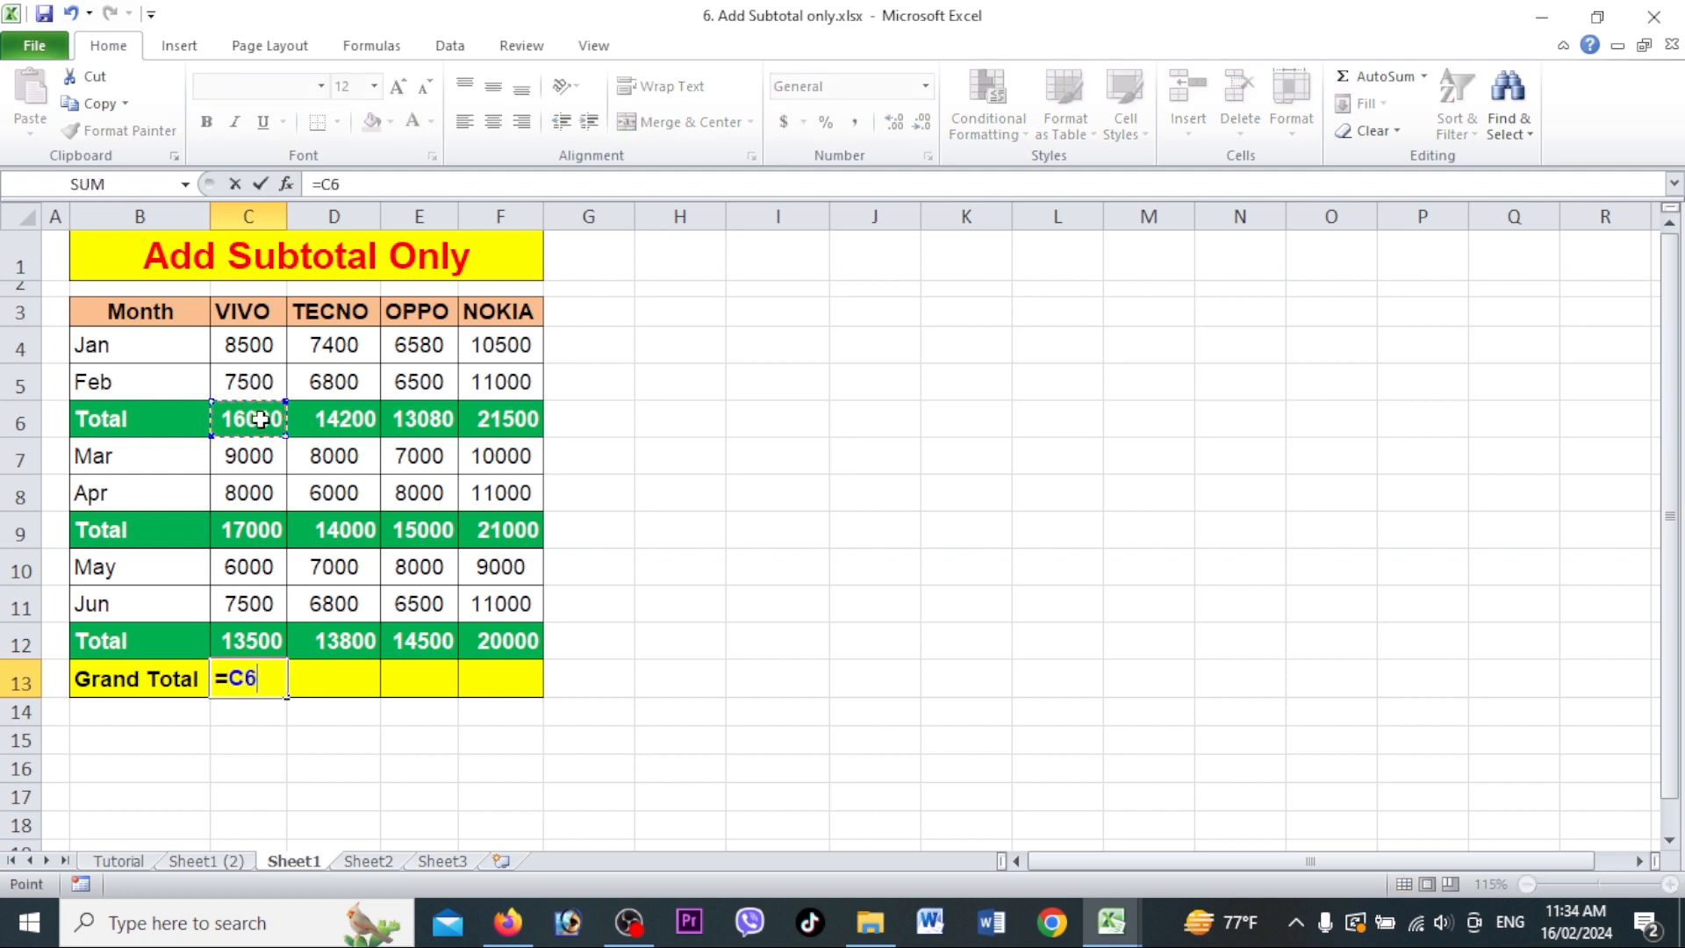
text(+)
click(261, 531)
text(+)
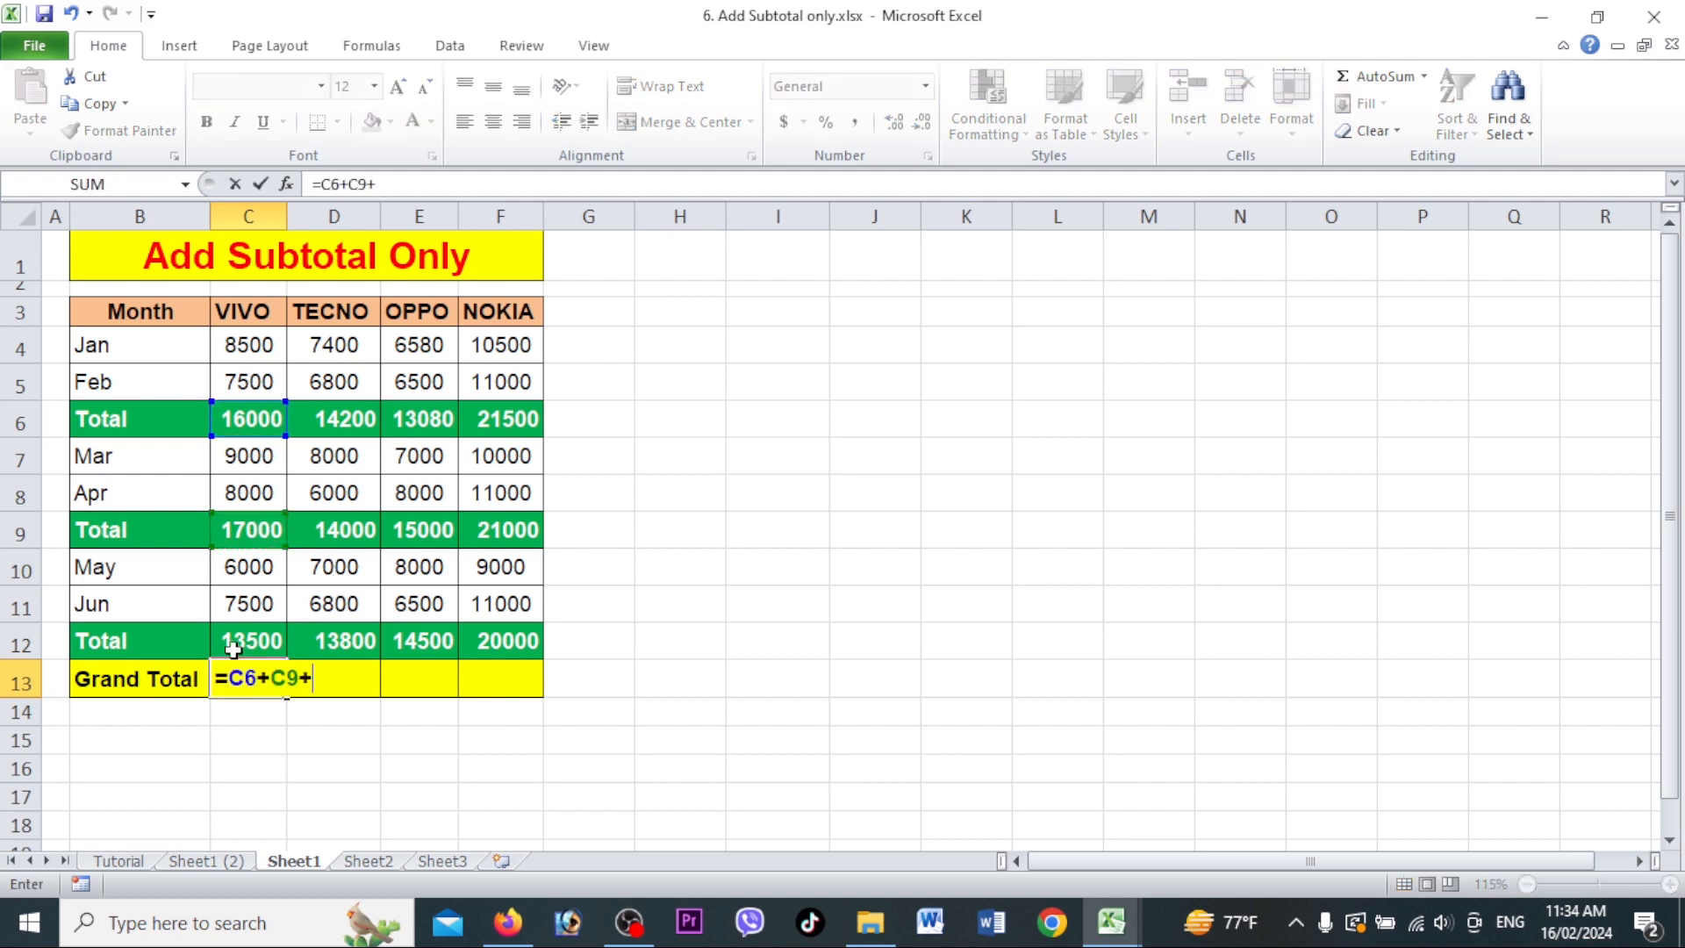
click(233, 650)
key(Return)
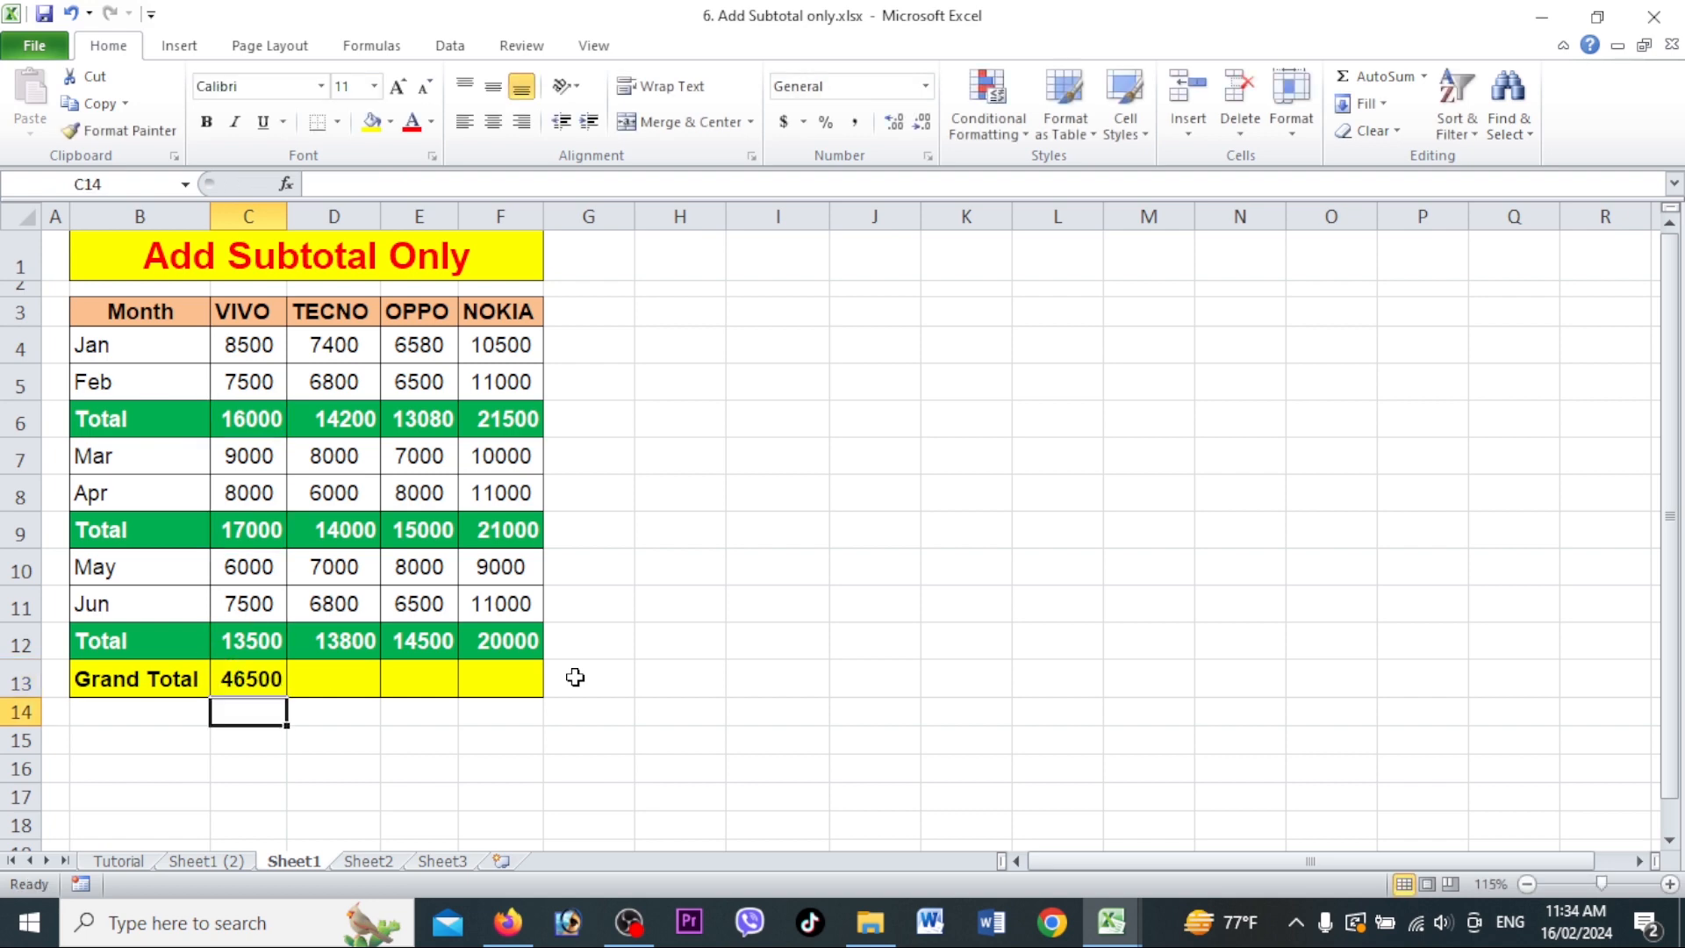
- Copy the subtotal addition formula from C13 across to F13
click(267, 683)
drag(285, 697, 518, 698)
click(719, 612)
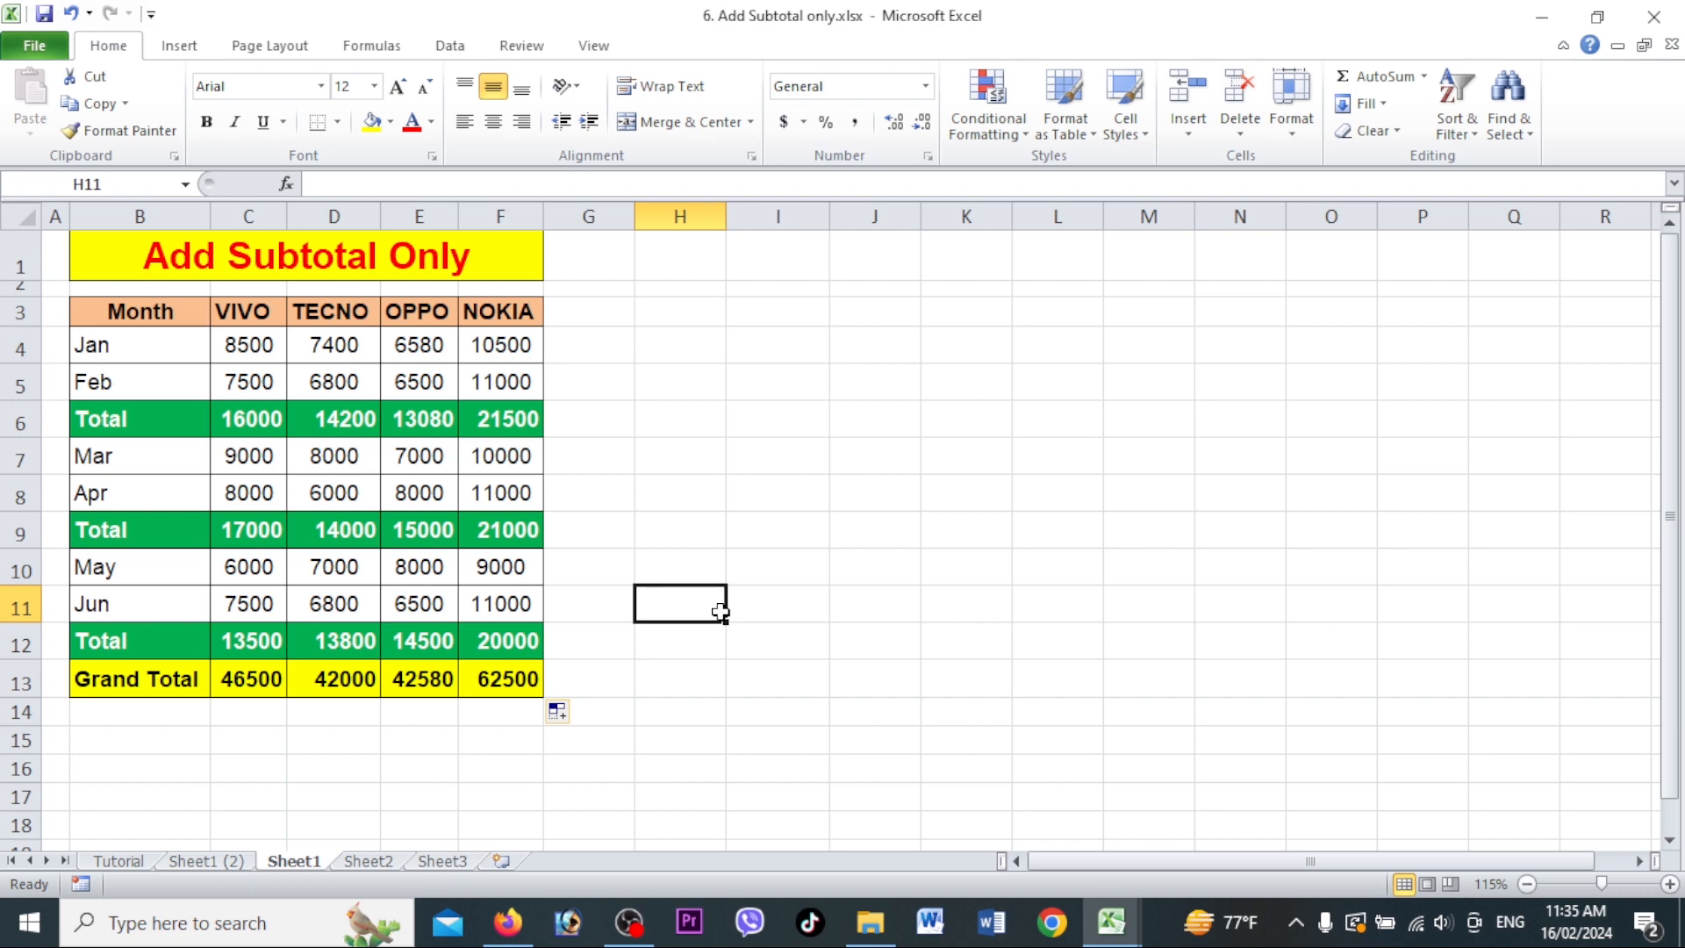
- Clear the grand totals in C13:F13 and AutoSum the VIVO subtotals in C13 as =SUM(C12,C9,C6)
drag(219, 682, 499, 684)
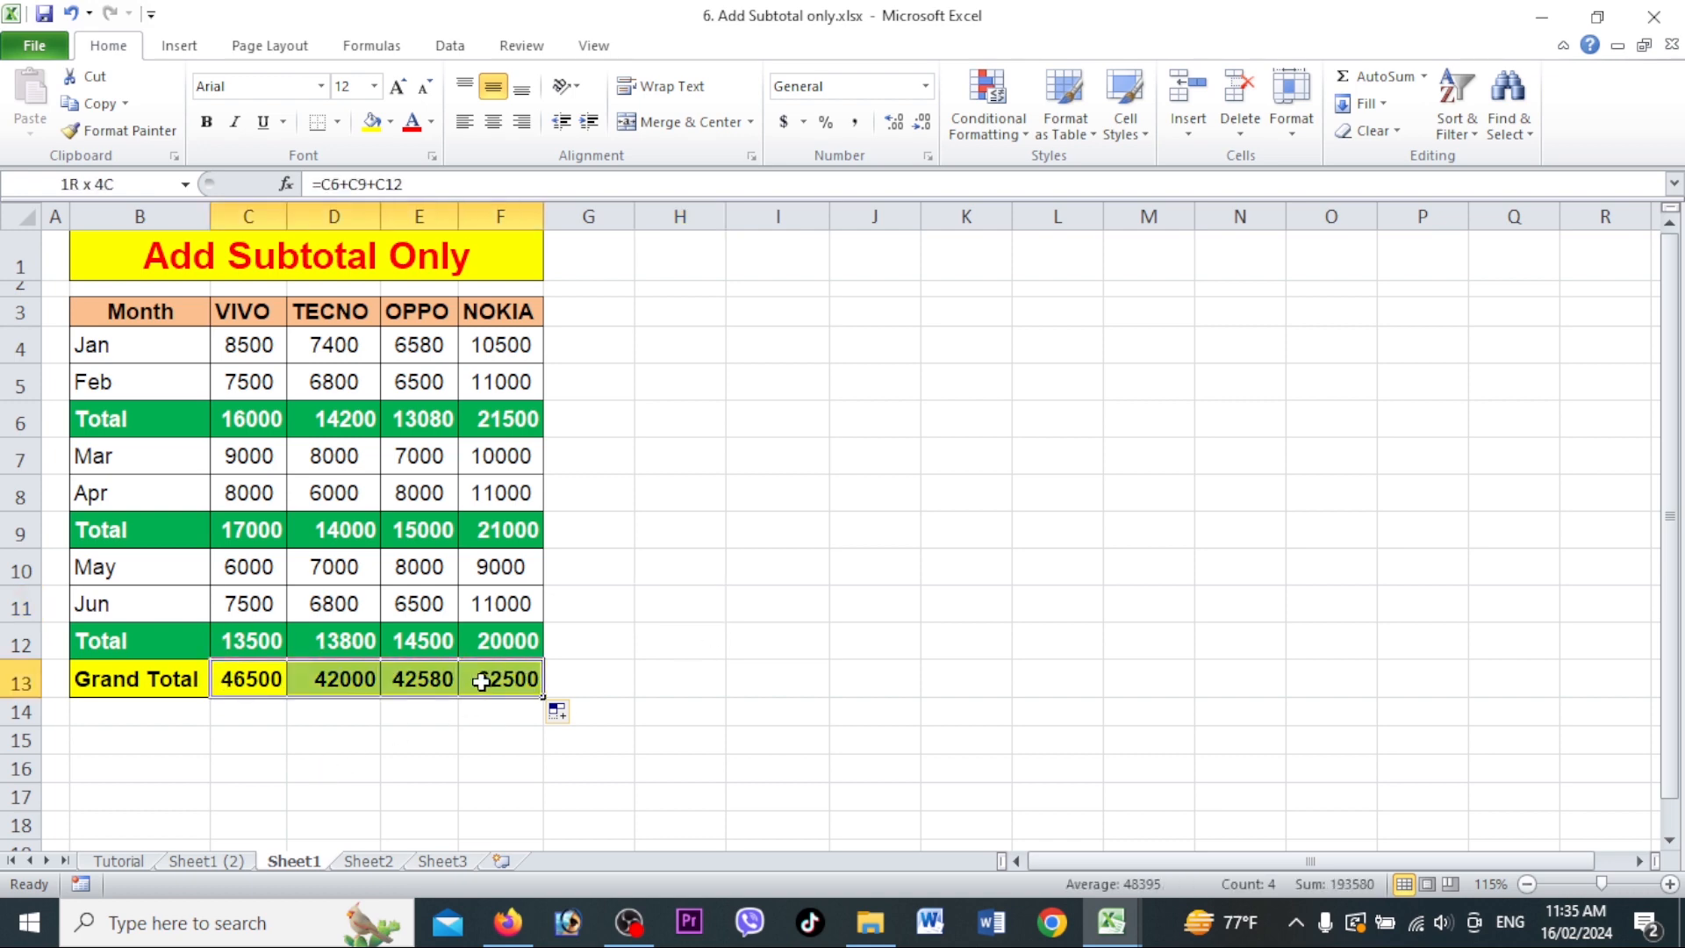
key(Delete)
click(248, 682)
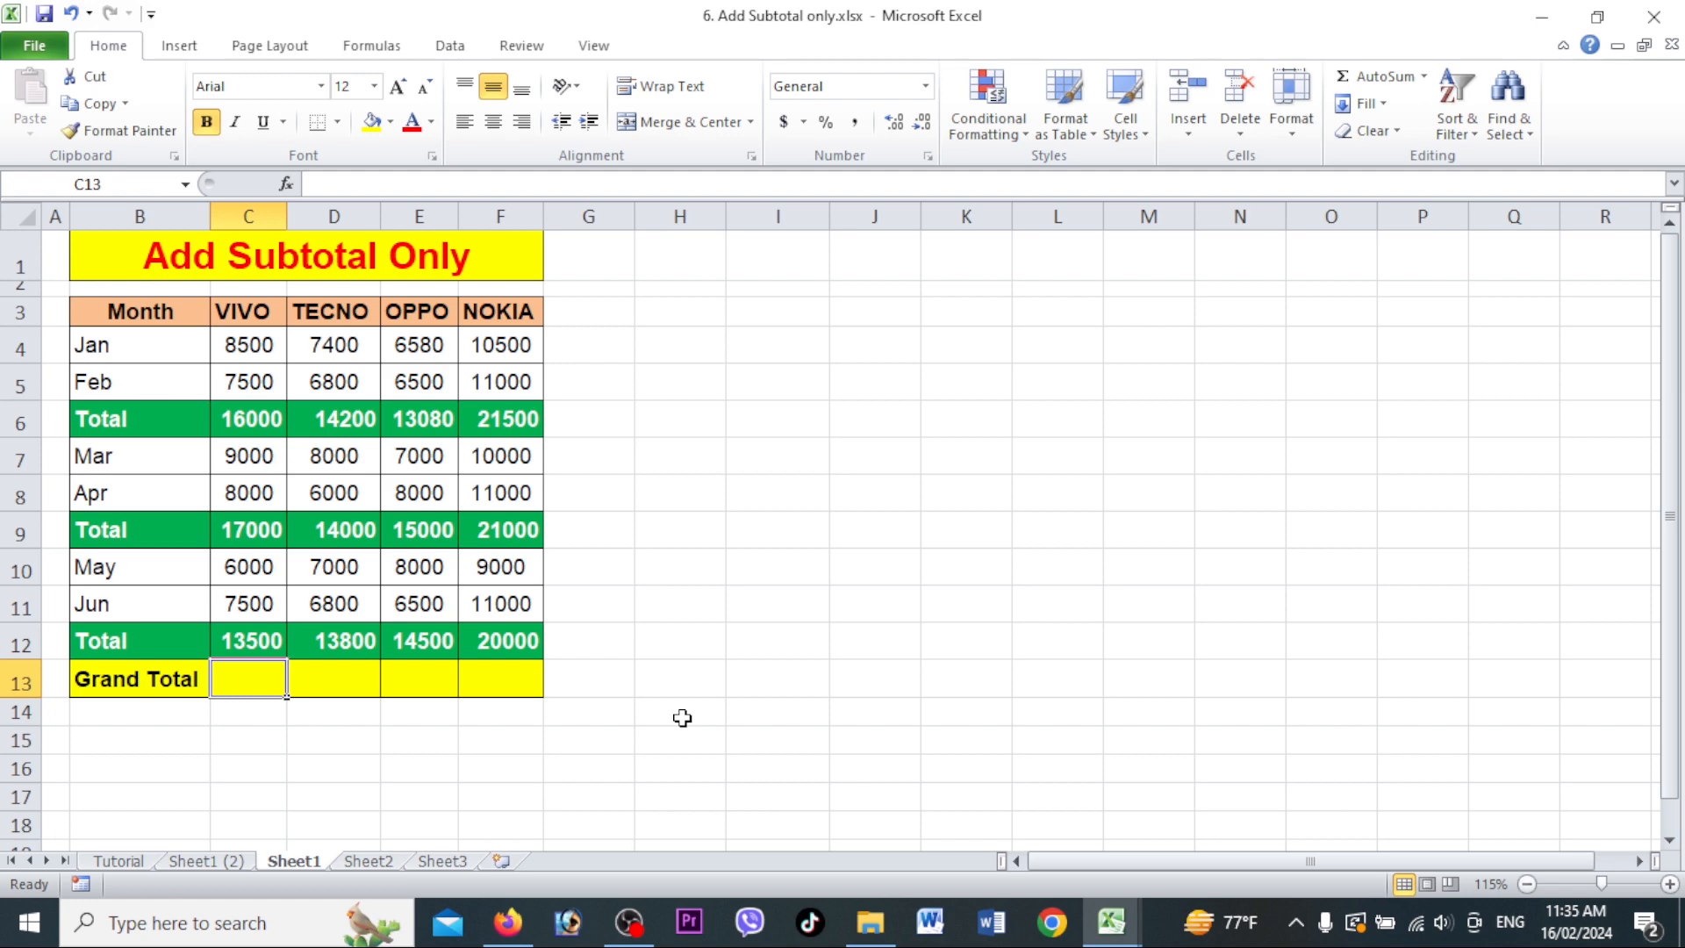
key(alt+equal)
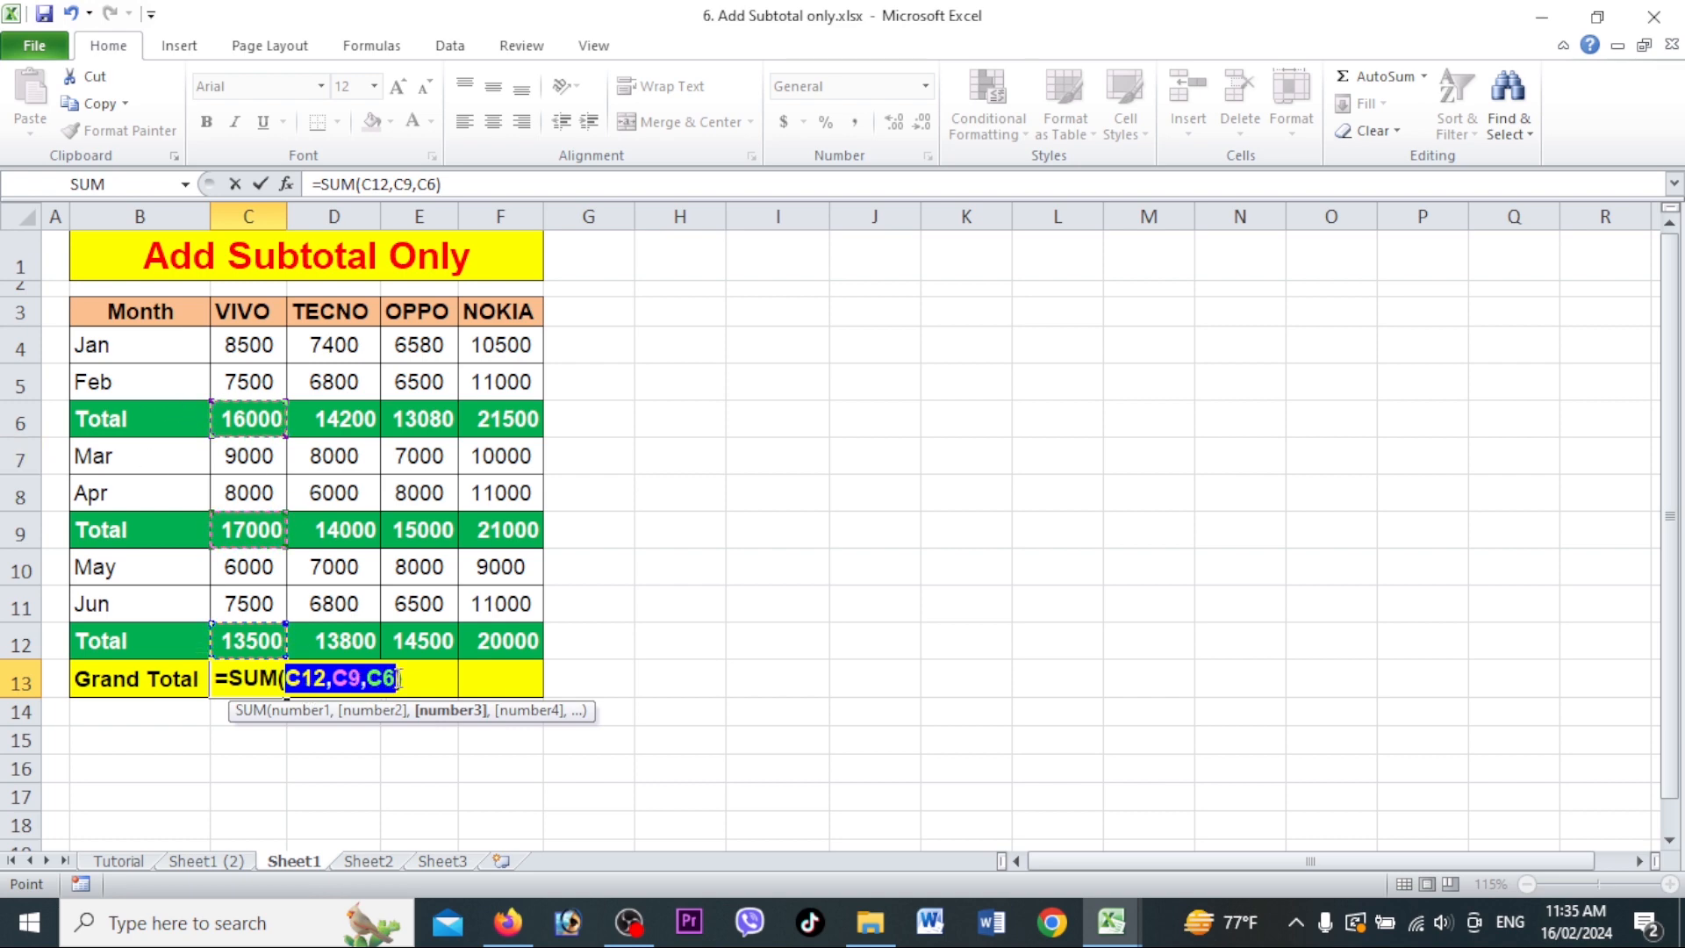
key(Return)
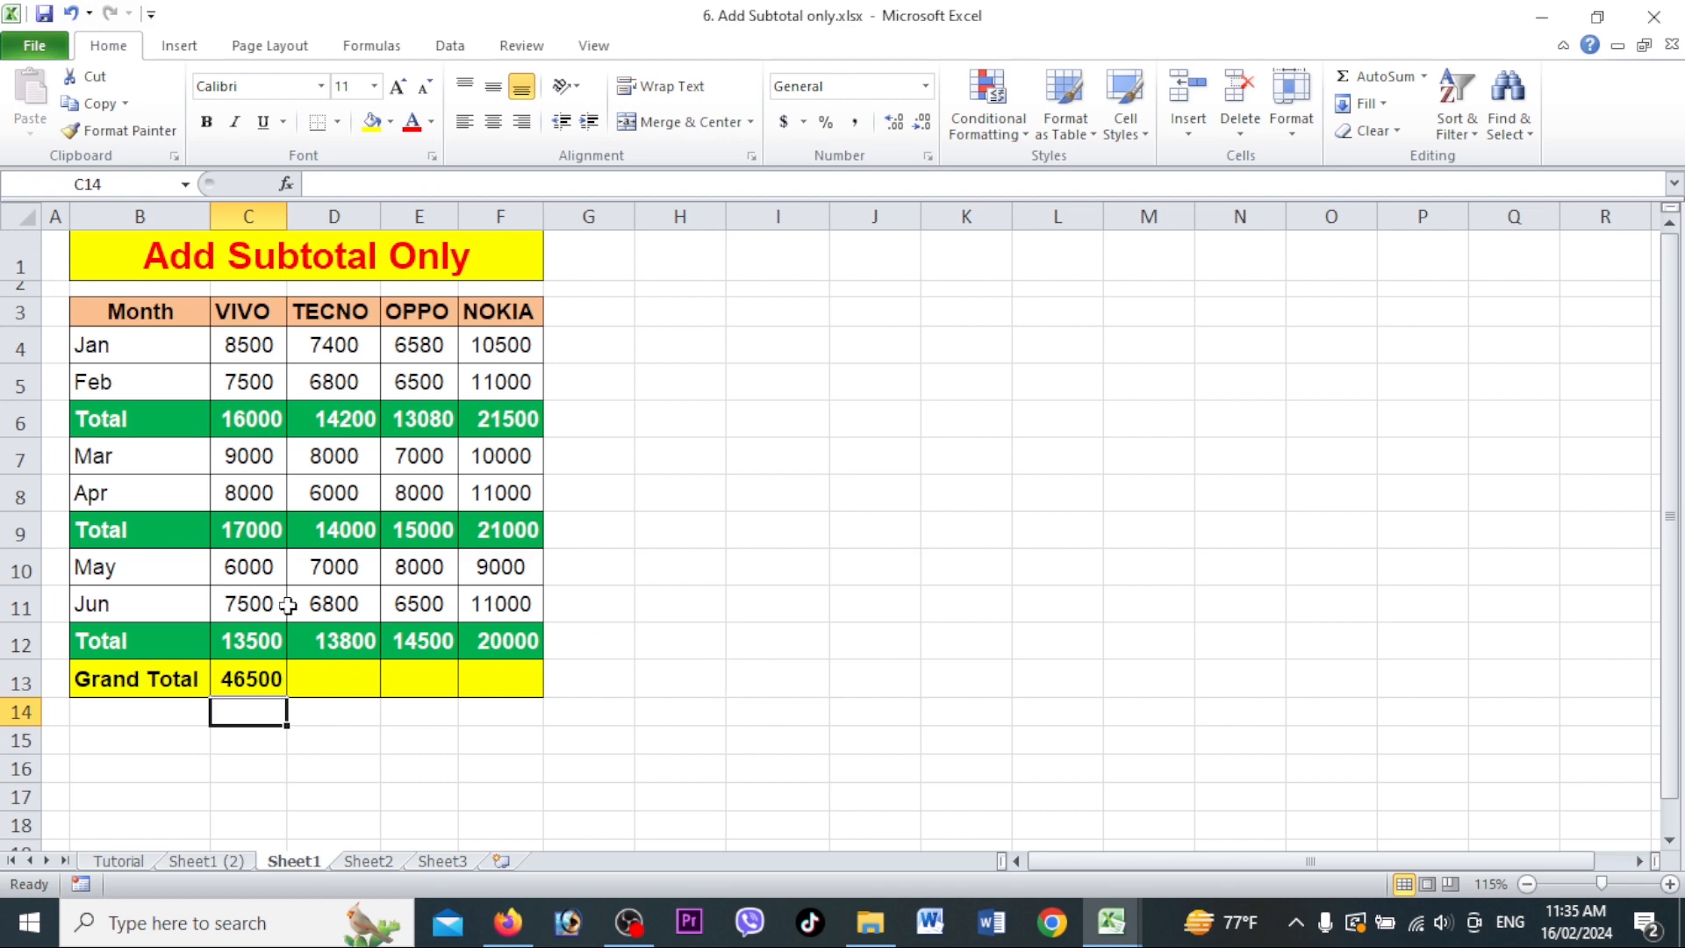
- Fill the AutoSum grand total from C13 across to F13
click(263, 678)
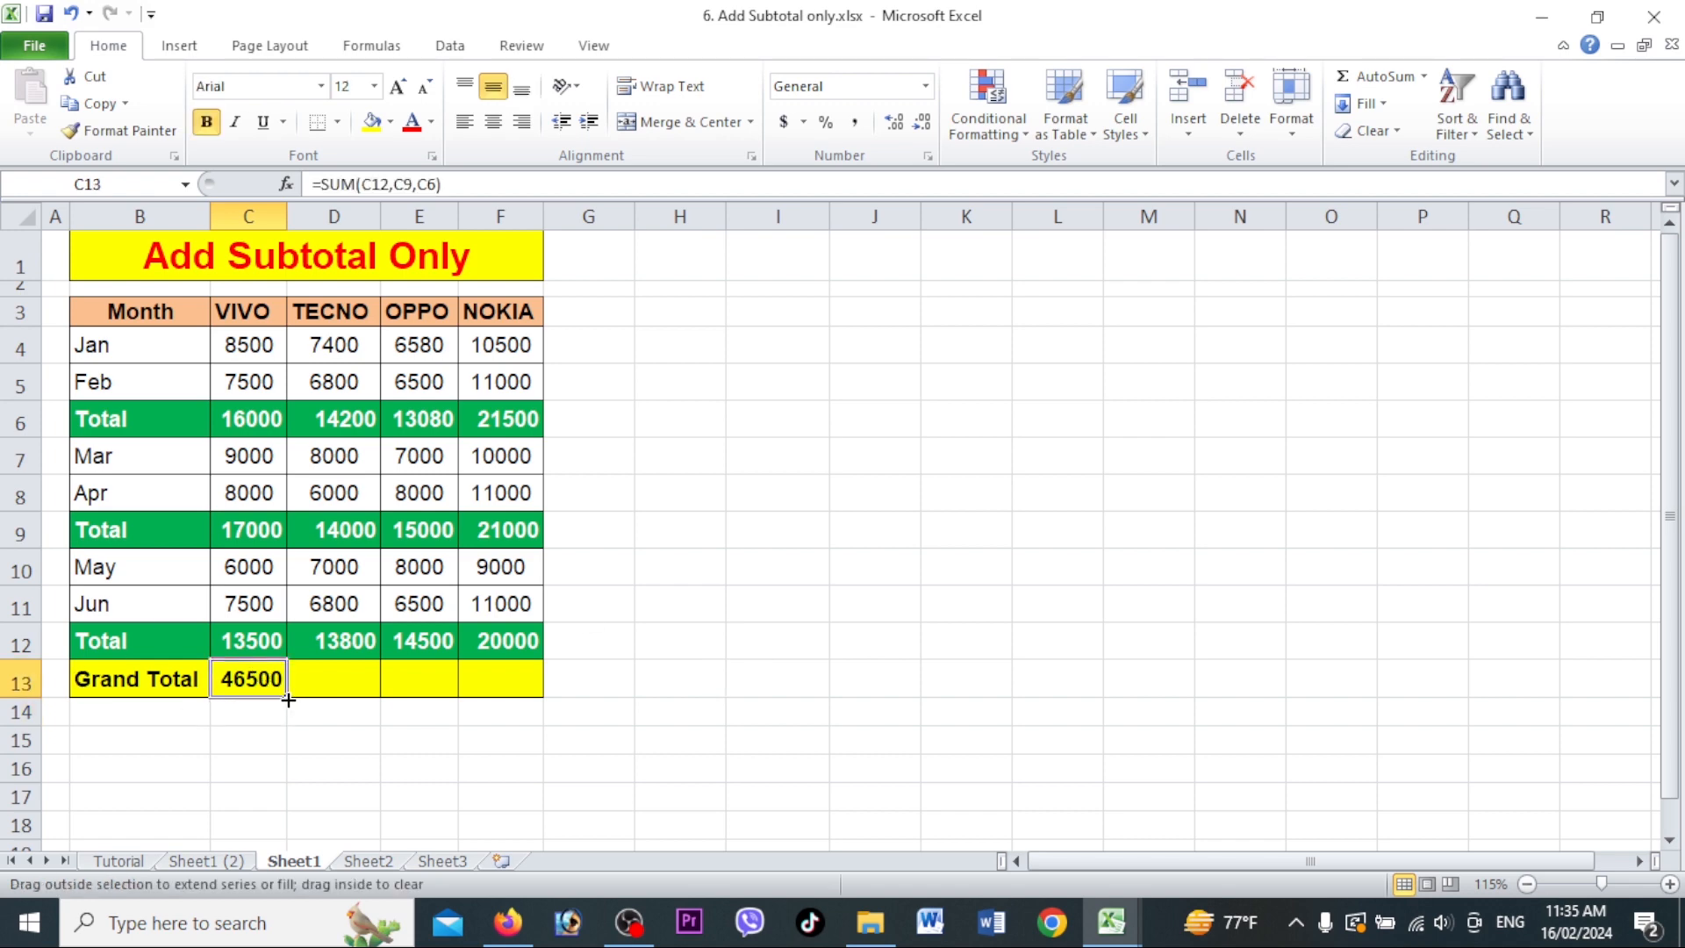
drag(289, 700, 504, 689)
click(734, 685)
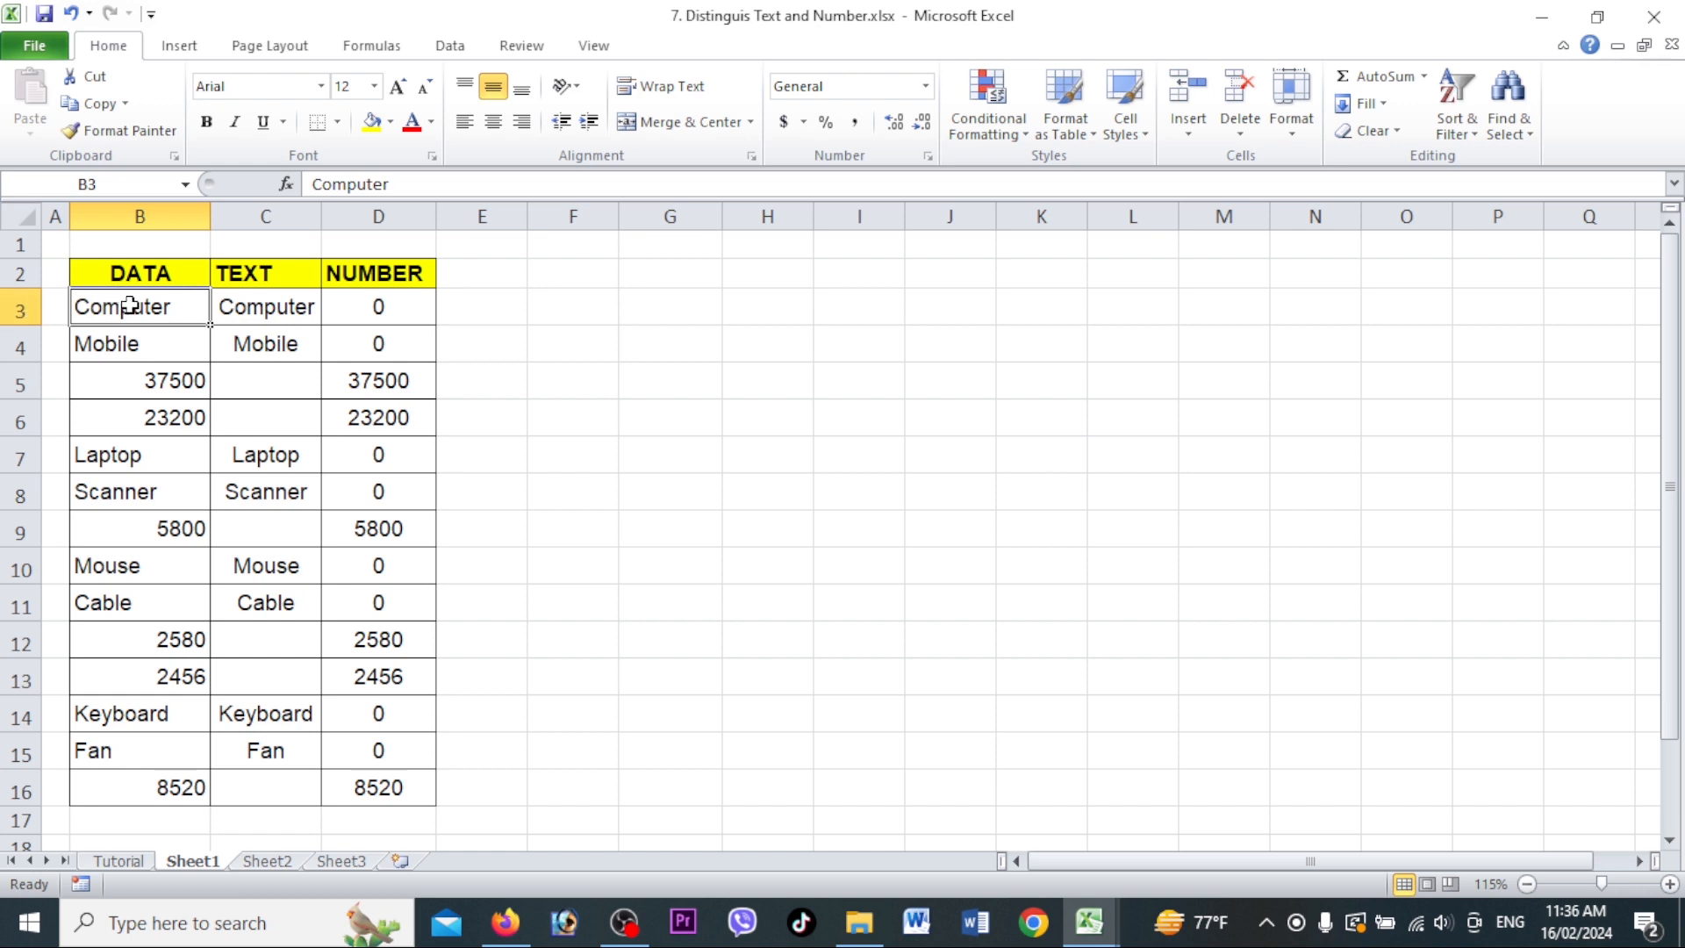
- Examine the mixed DATA entries in B3:B16 and the formulas in the TEXT and NUMBER columns
drag(130, 306, 141, 777)
click(268, 342)
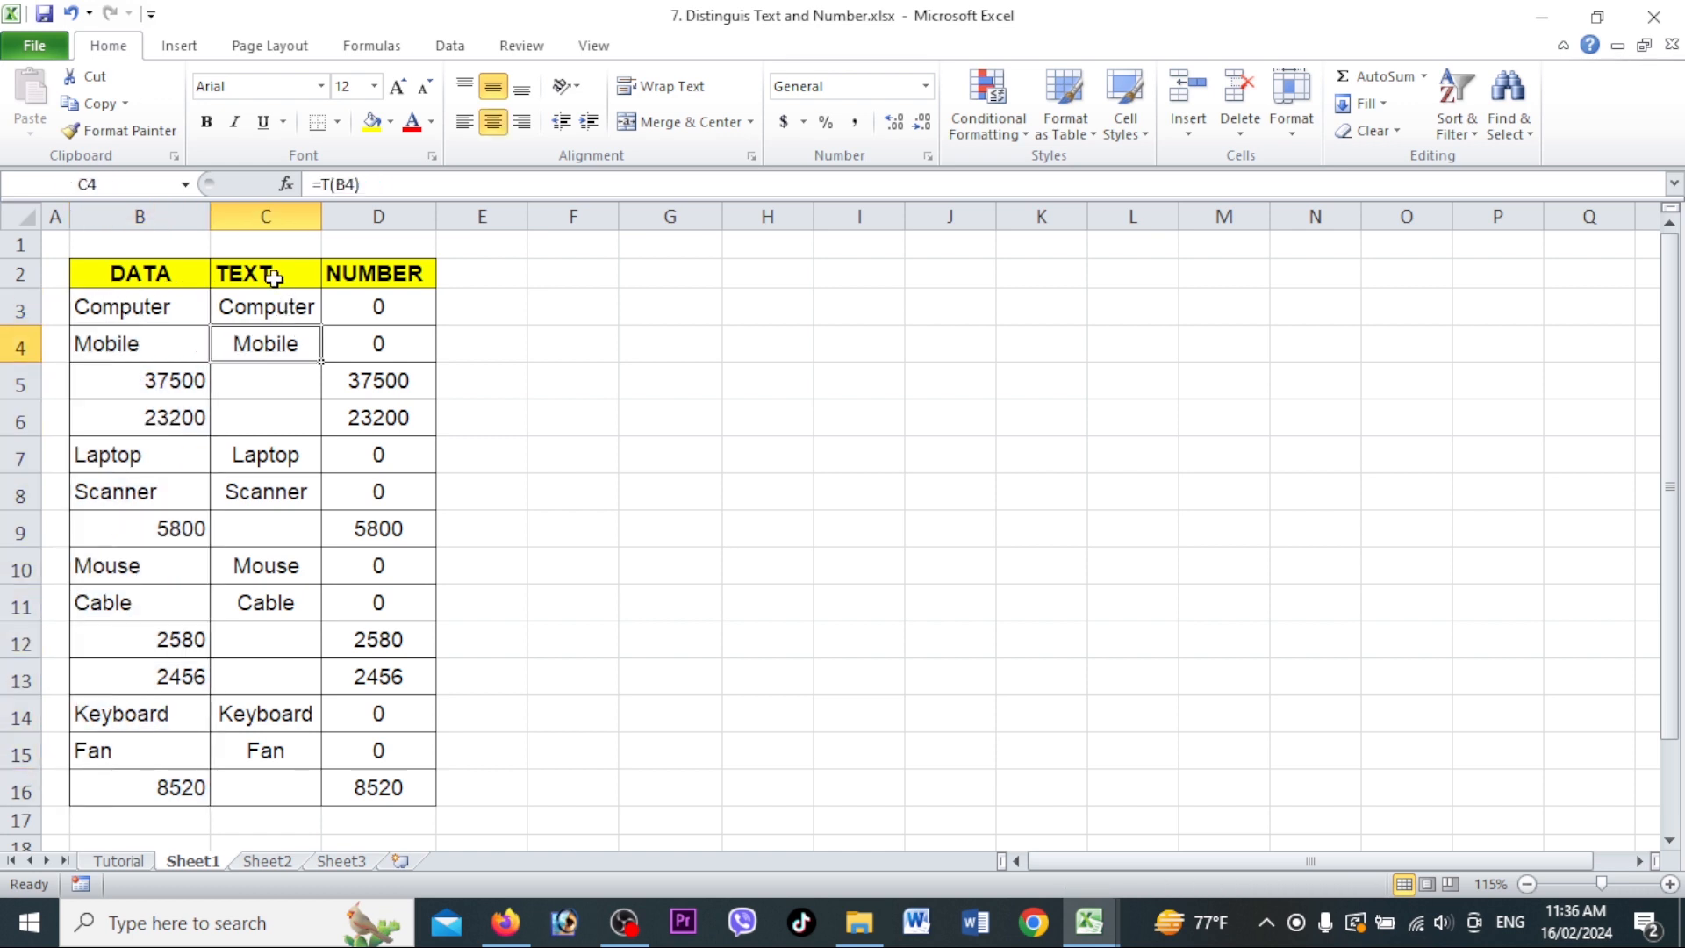
click(273, 276)
click(266, 216)
click(378, 216)
click(397, 418)
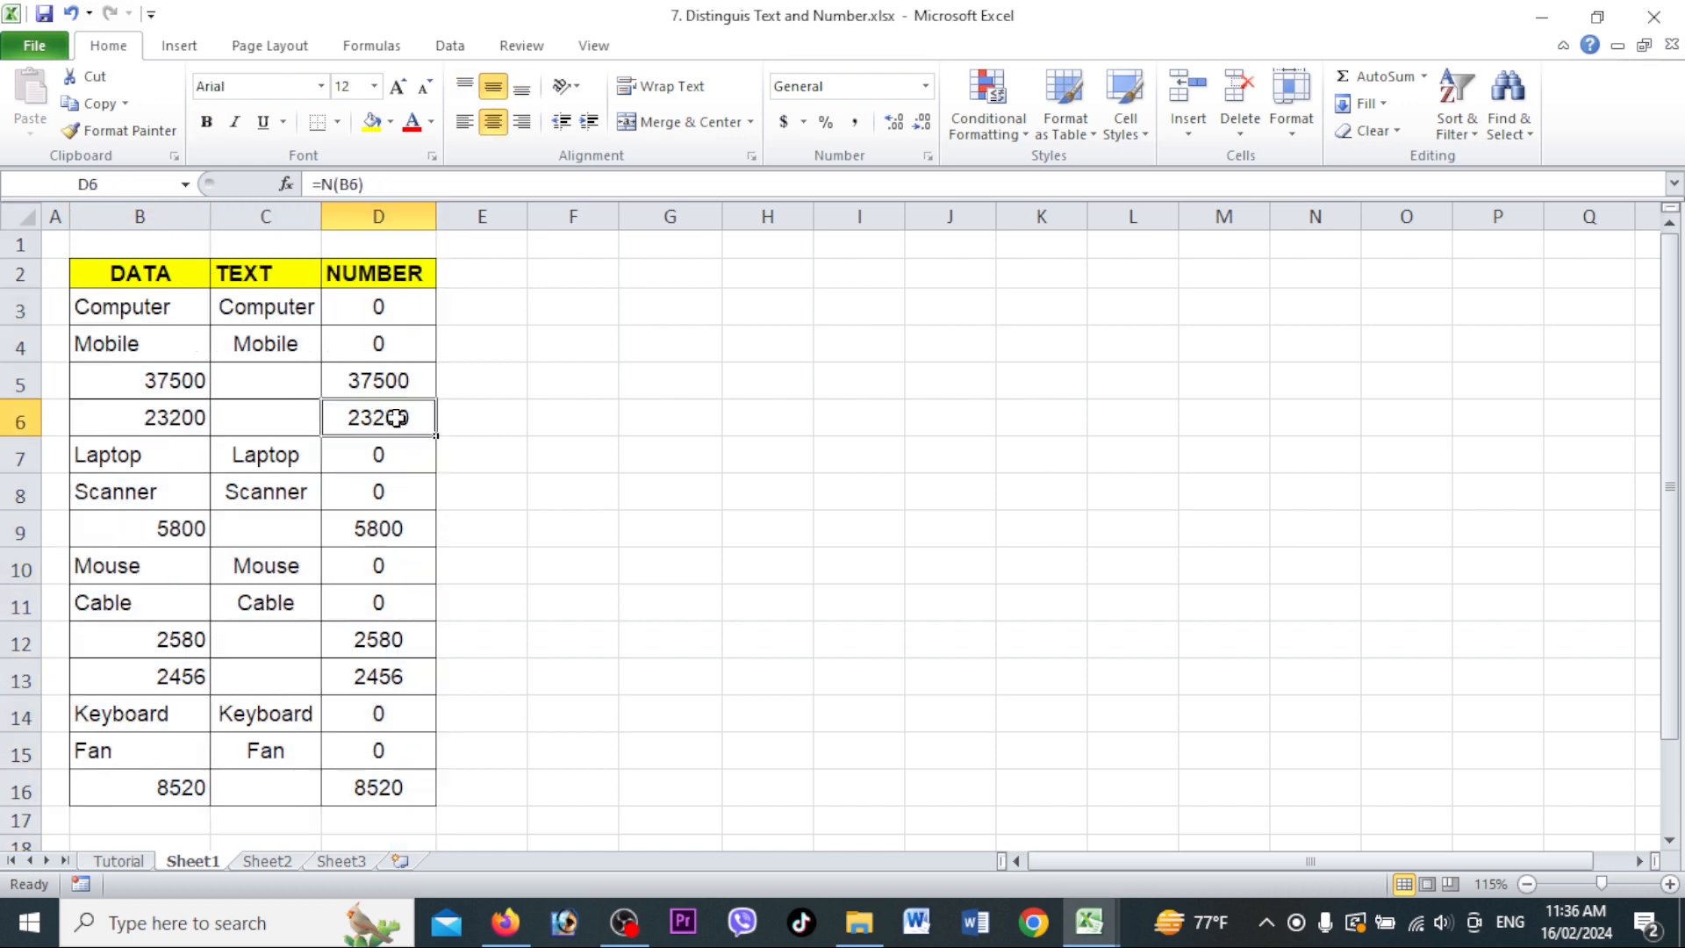
- Switch to the Tutorial sheet with the empty TEXT and NUMBER columns
click(131, 862)
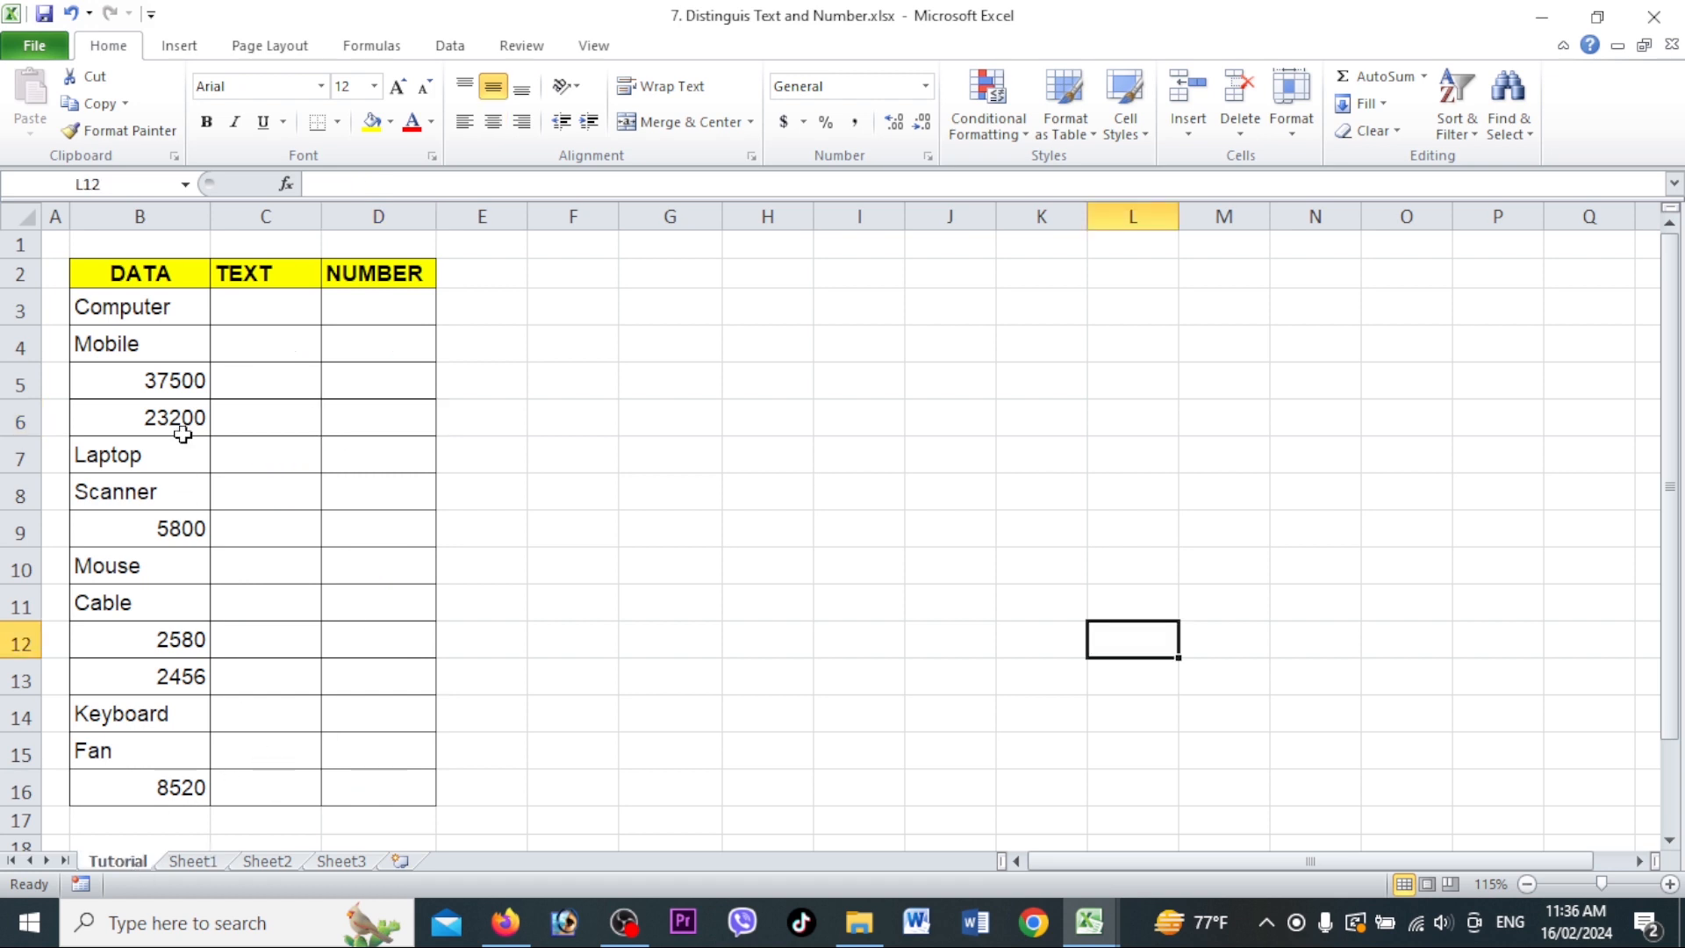
- Copy the text entries in B3:B4 to C3:C4 and the numbers in B5:B6 to D5:D6
drag(124, 307, 163, 408)
key(ctrl+c)
click(239, 303)
key(ctrl+v)
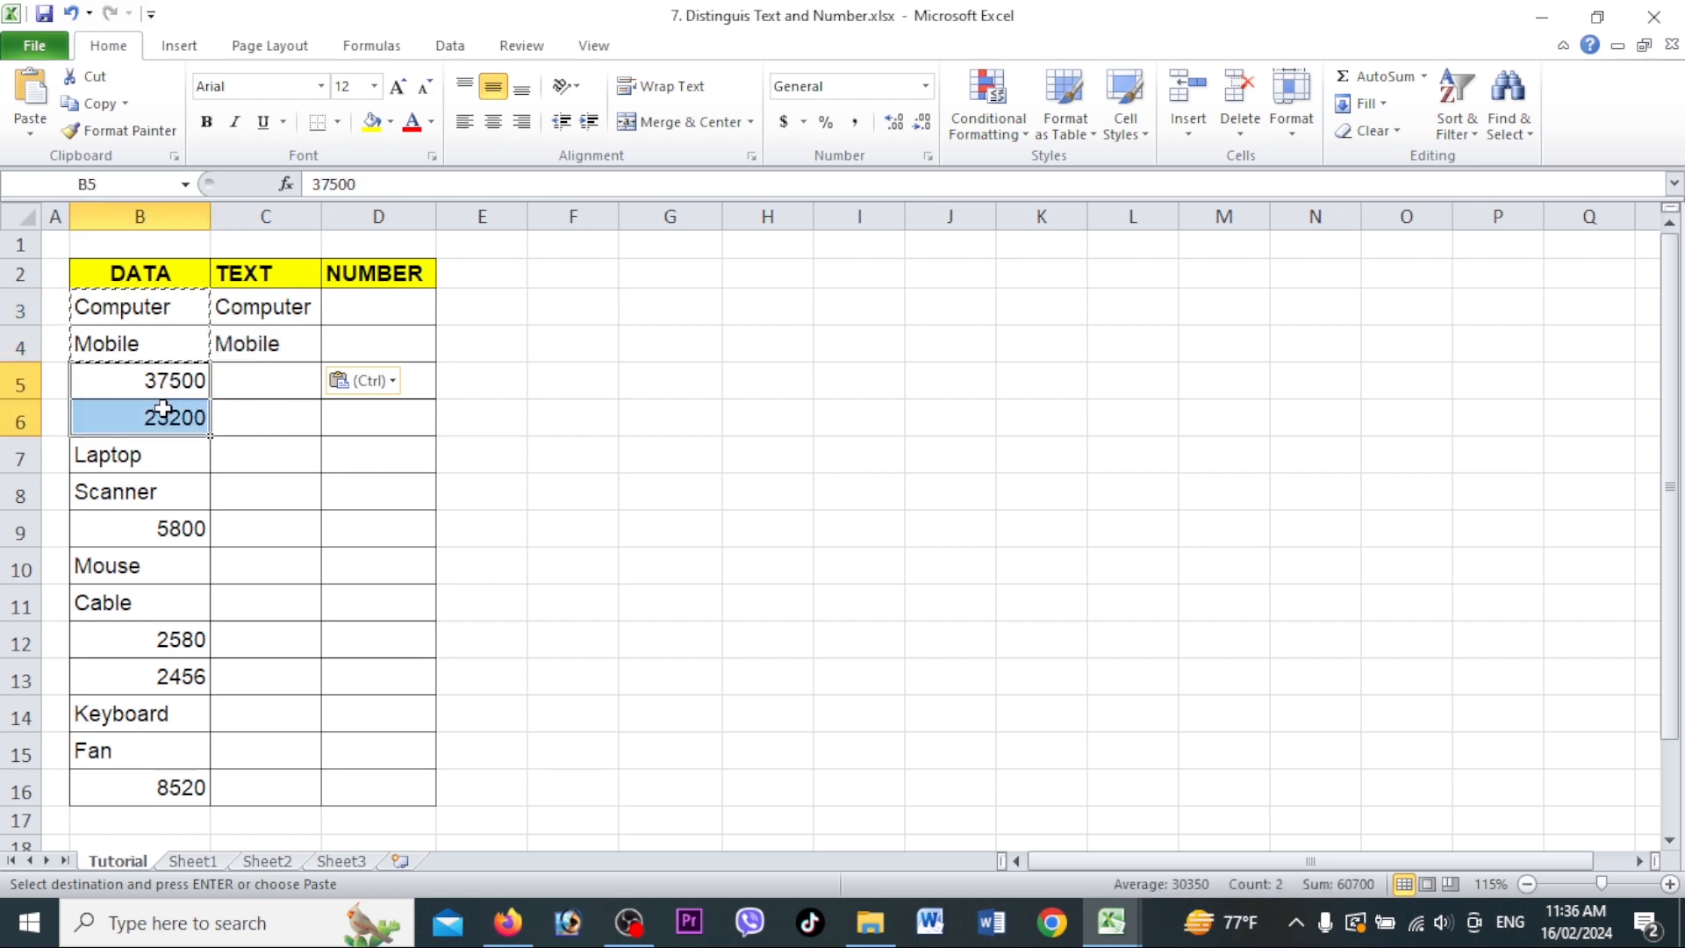
key(ctrl+c)
click(333, 378)
key(ctrl+v)
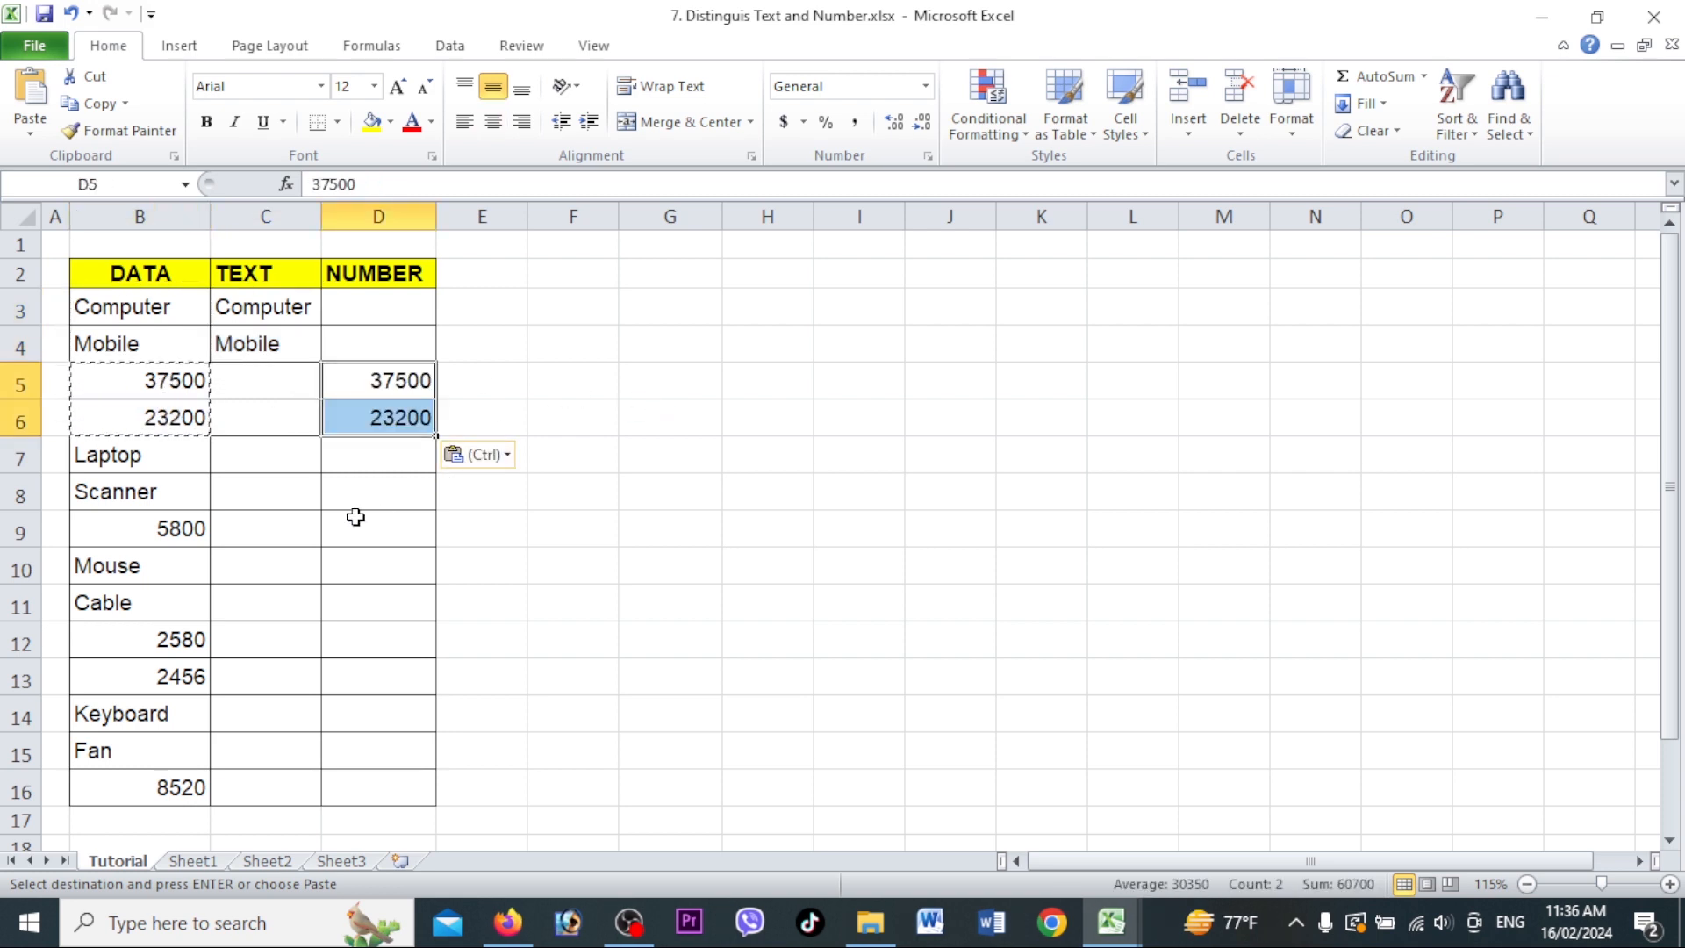
- Undo the entries pasted into the TEXT and NUMBER columns
click(235, 502)
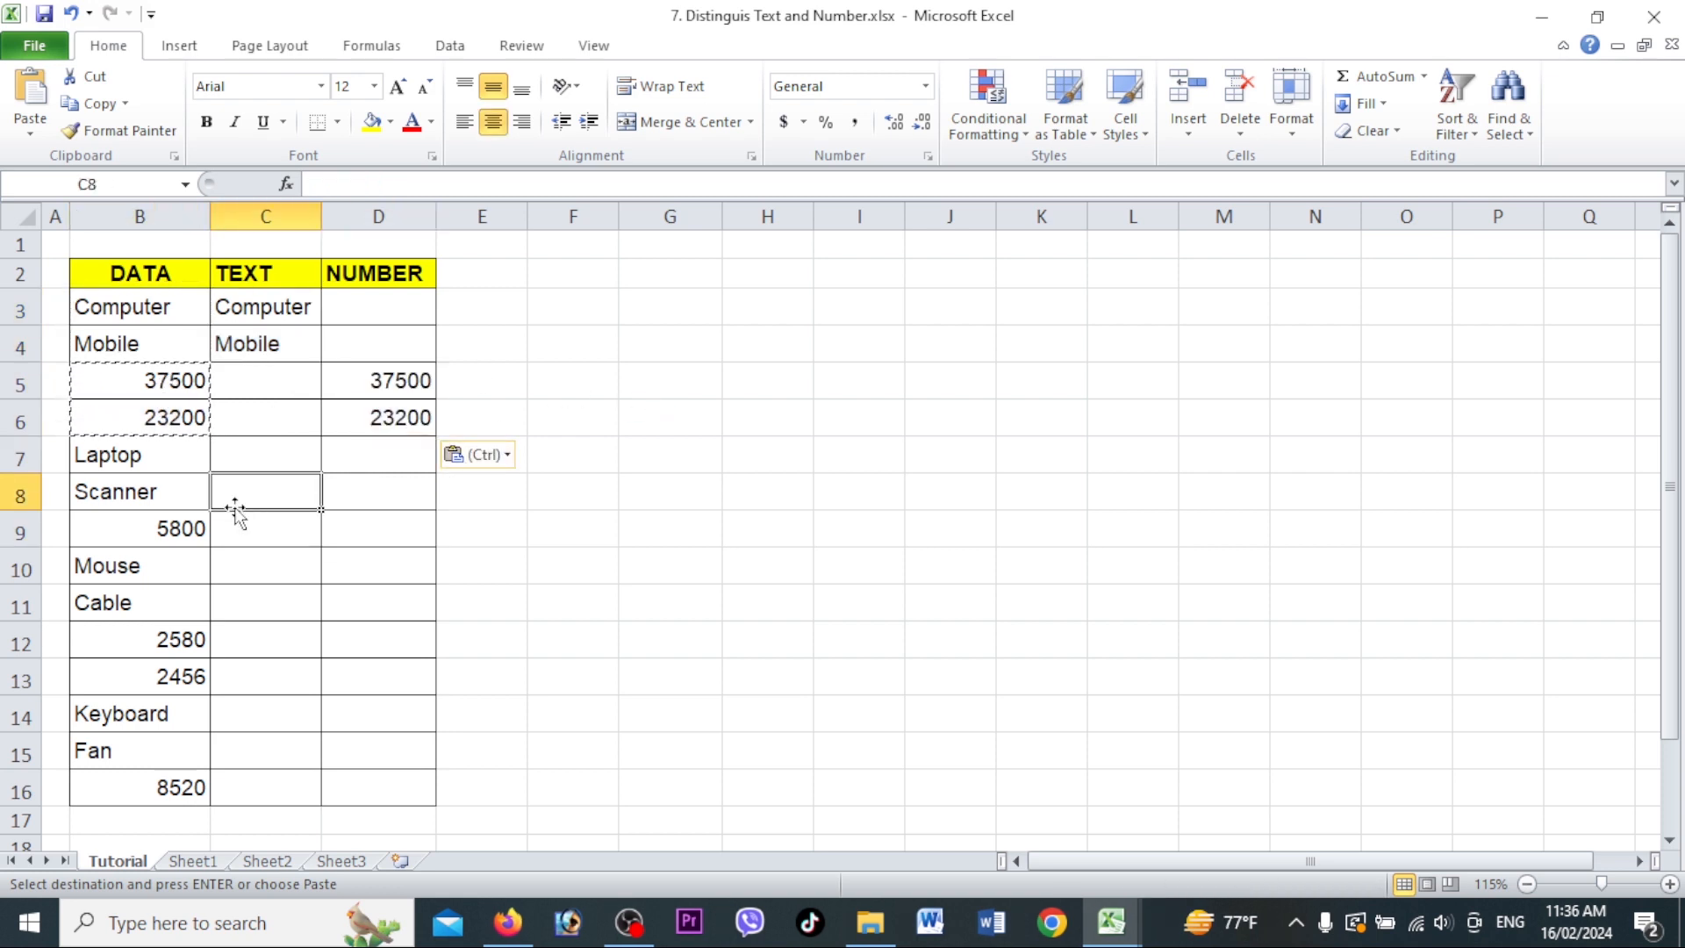
key(ctrl+z)
key(ctrl+z)
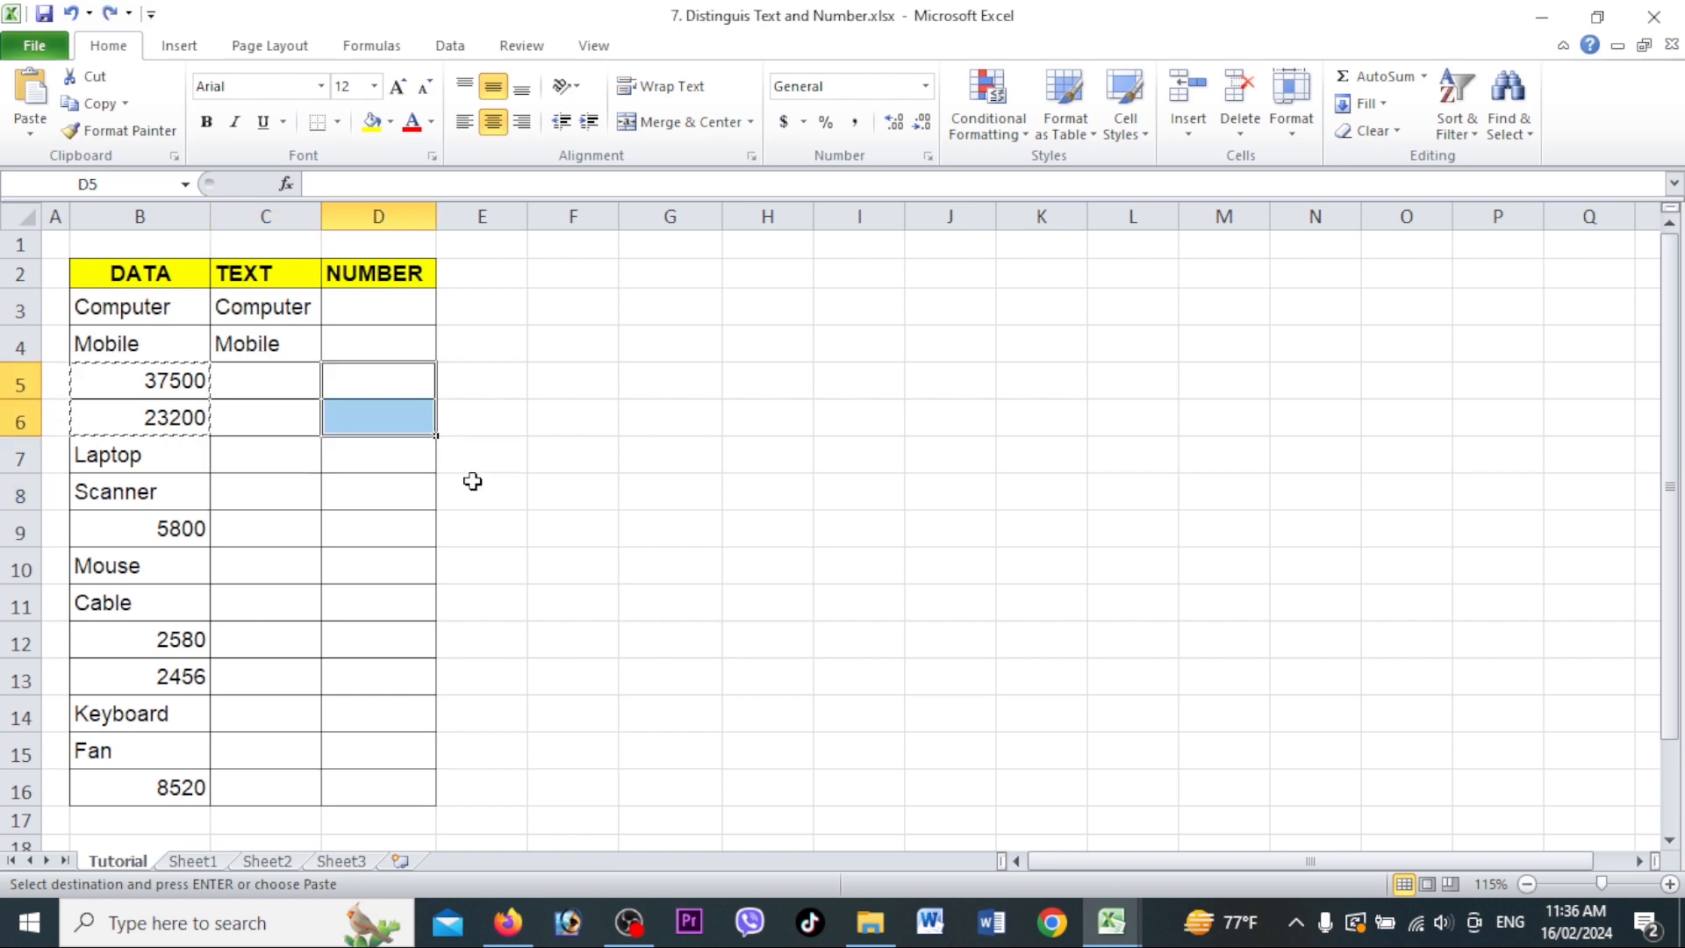
- Enter the formula =T(B3) in C3 to extract the text from the DATA column
text(=)
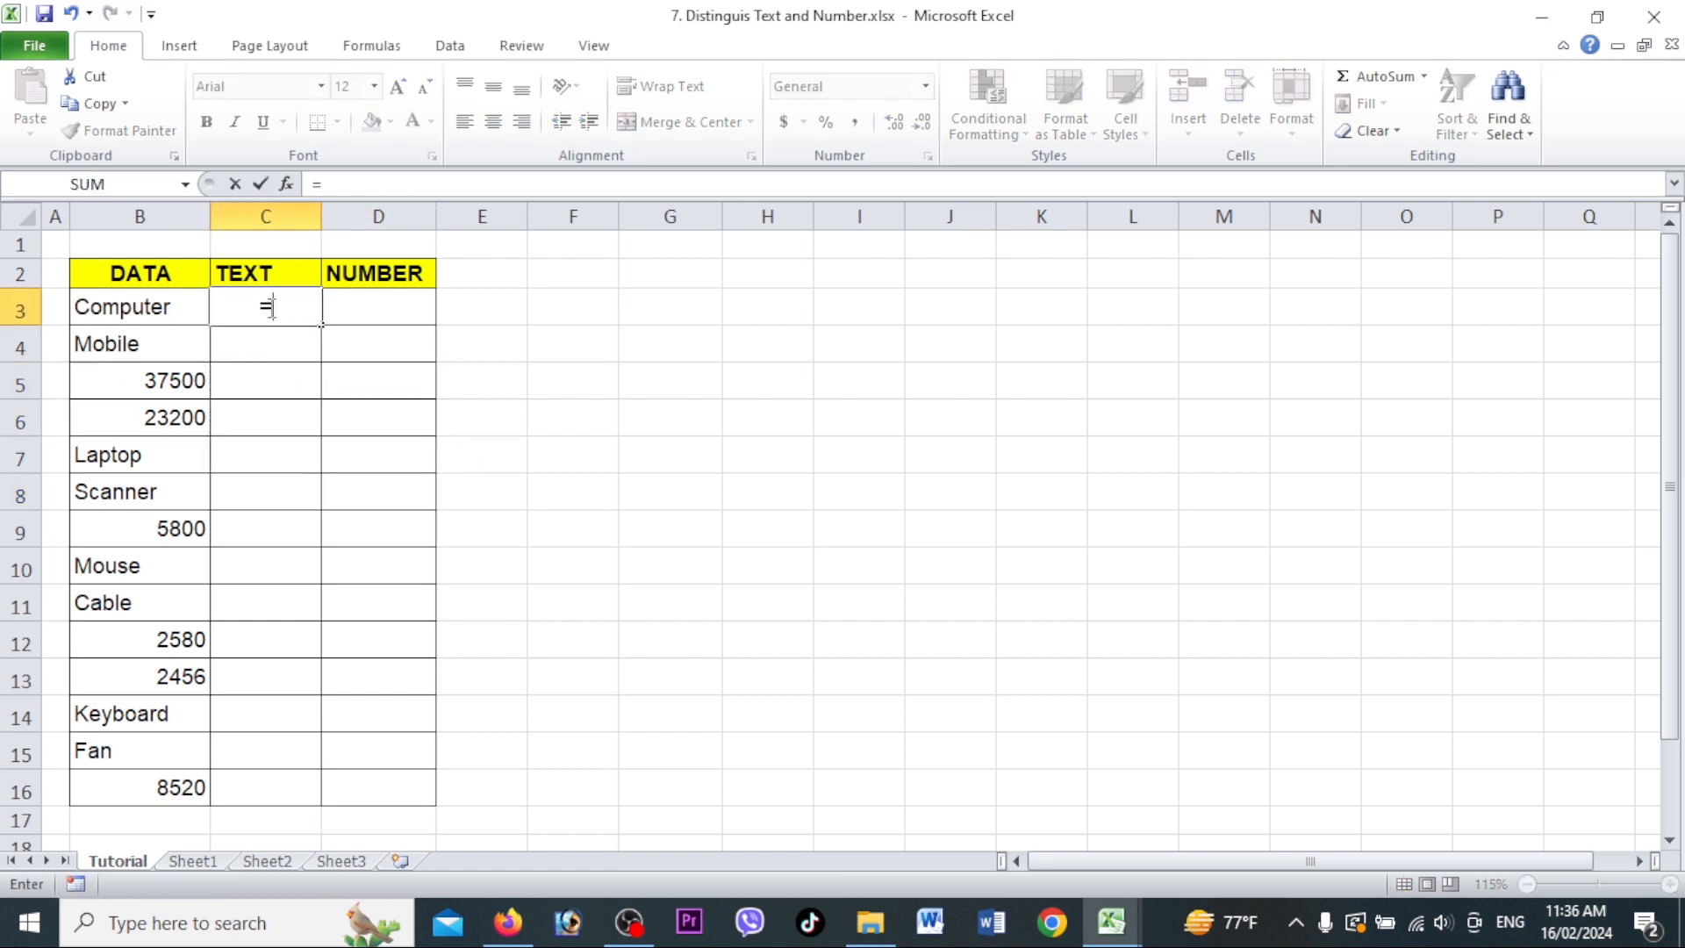
text(t)
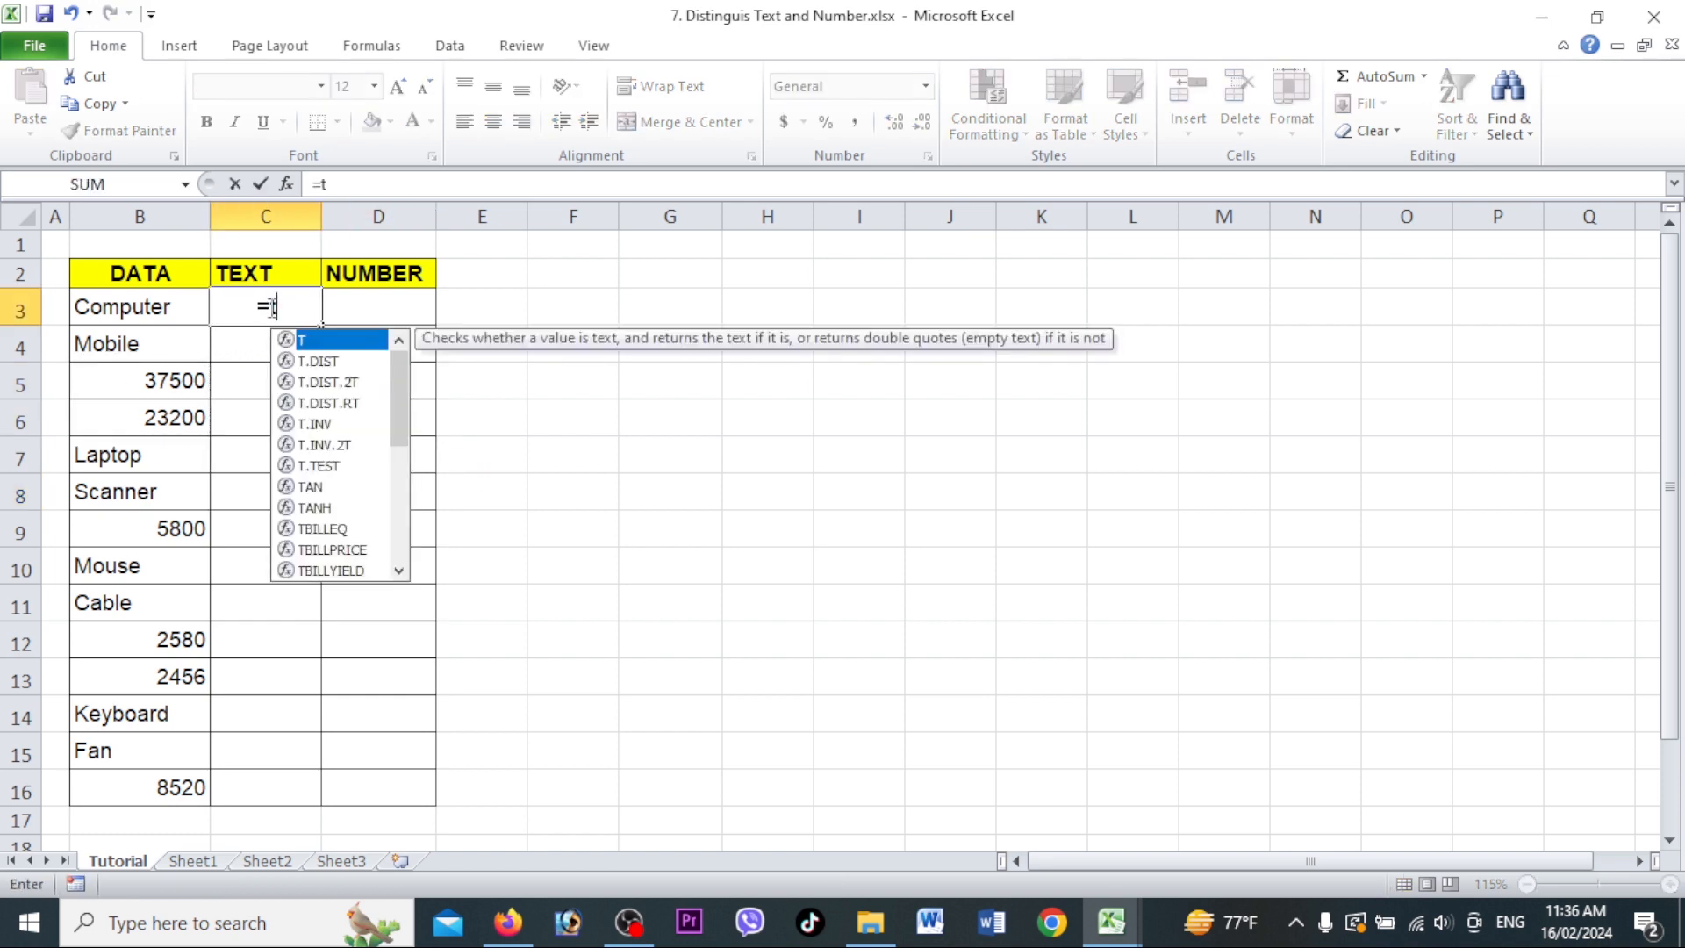
text(()
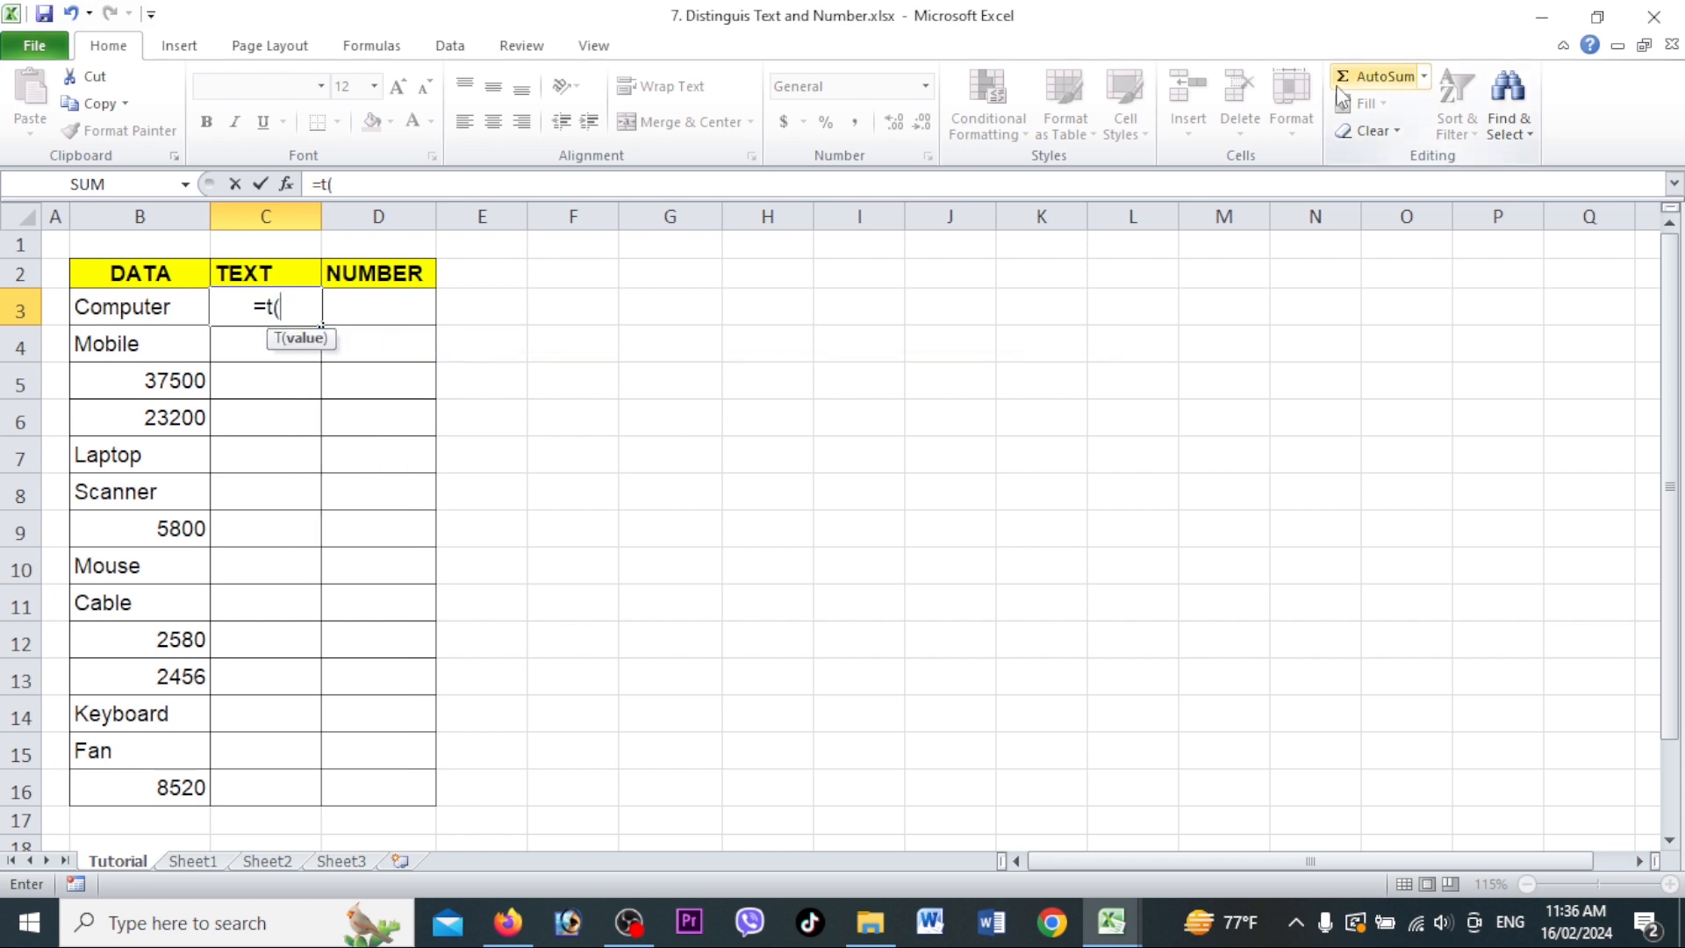
click(140, 309)
text())
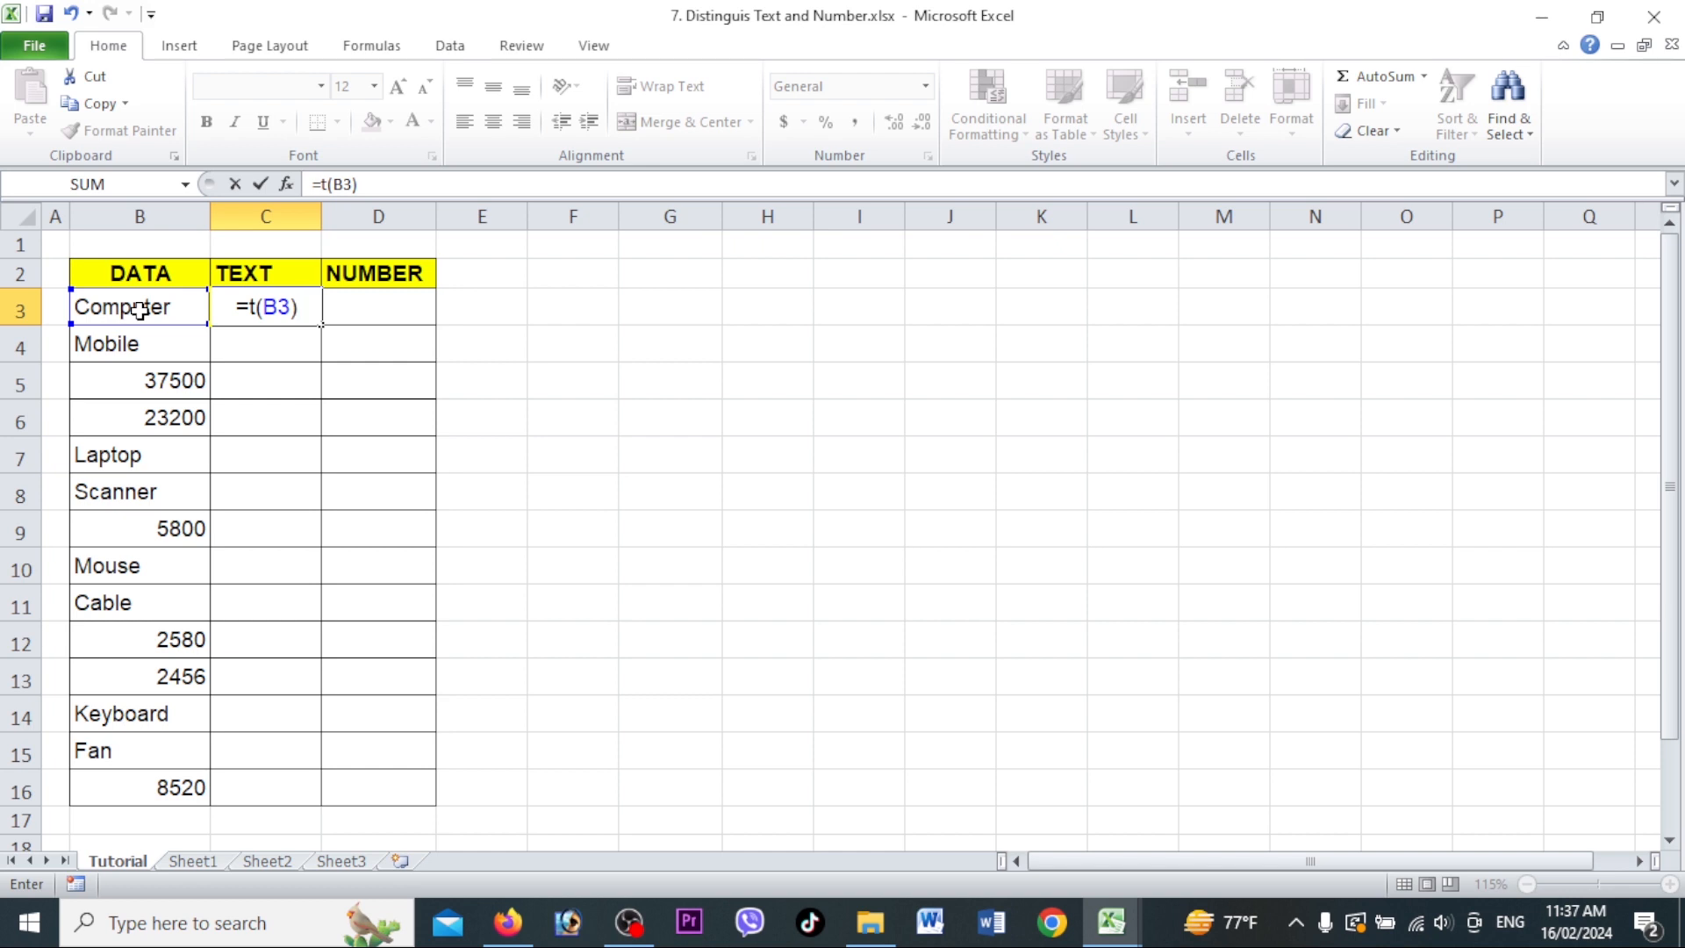
key(Return)
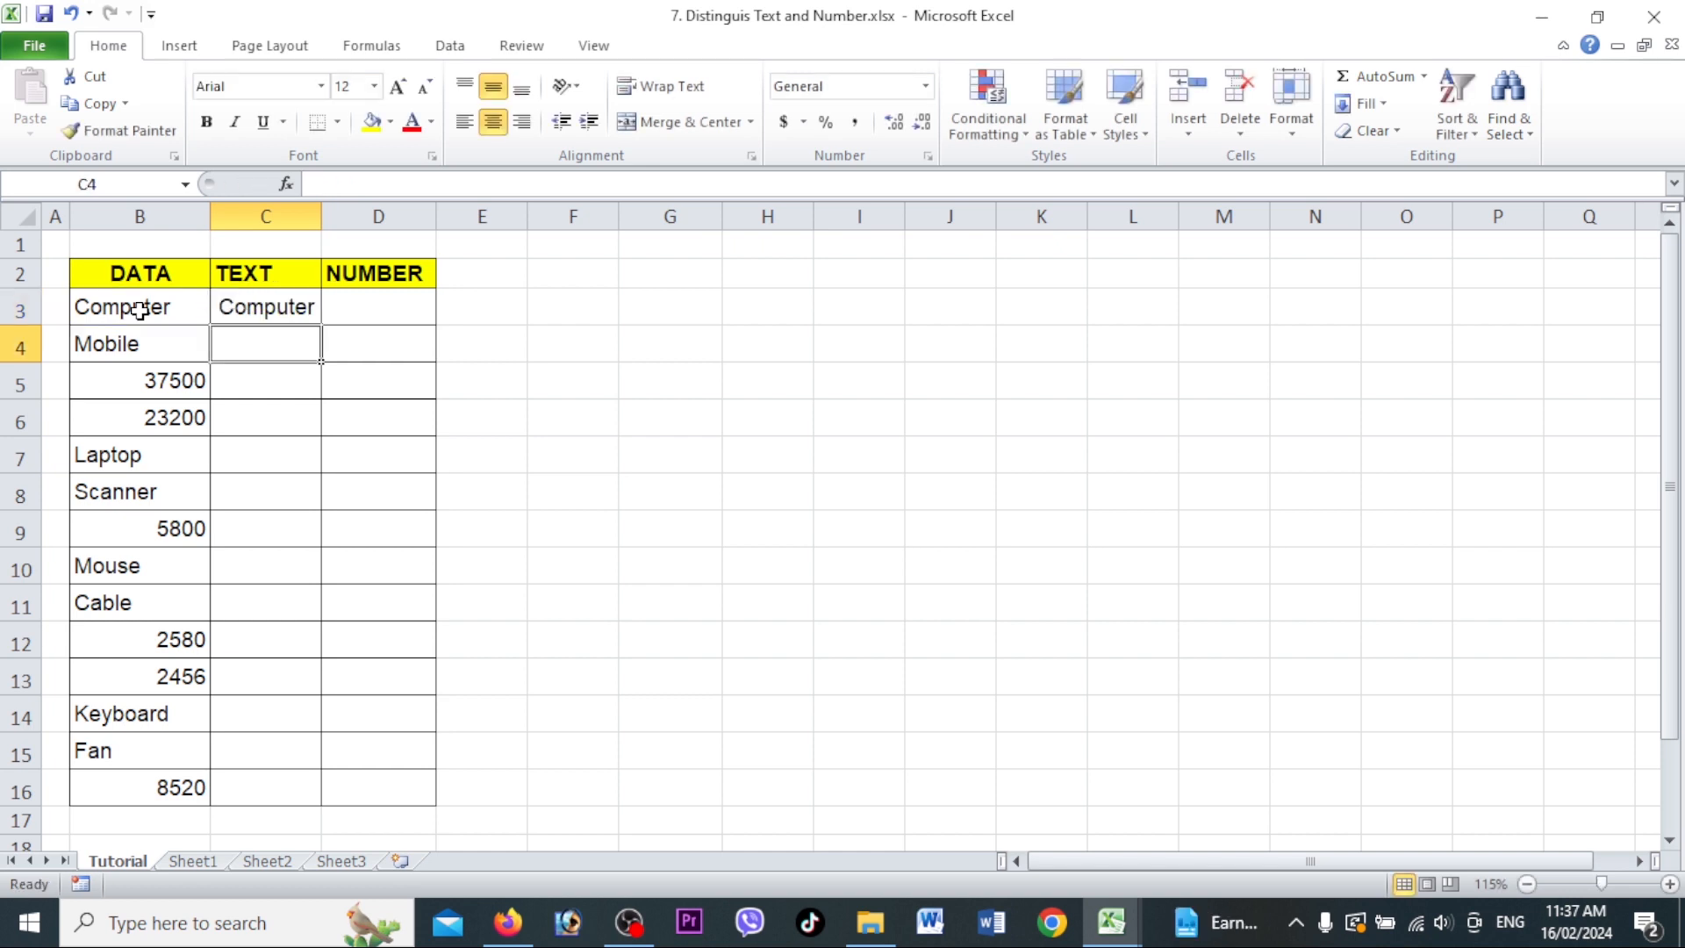
- Fill the T formula from C3 down to C16 in the TEXT column
click(268, 314)
double_click(322, 327)
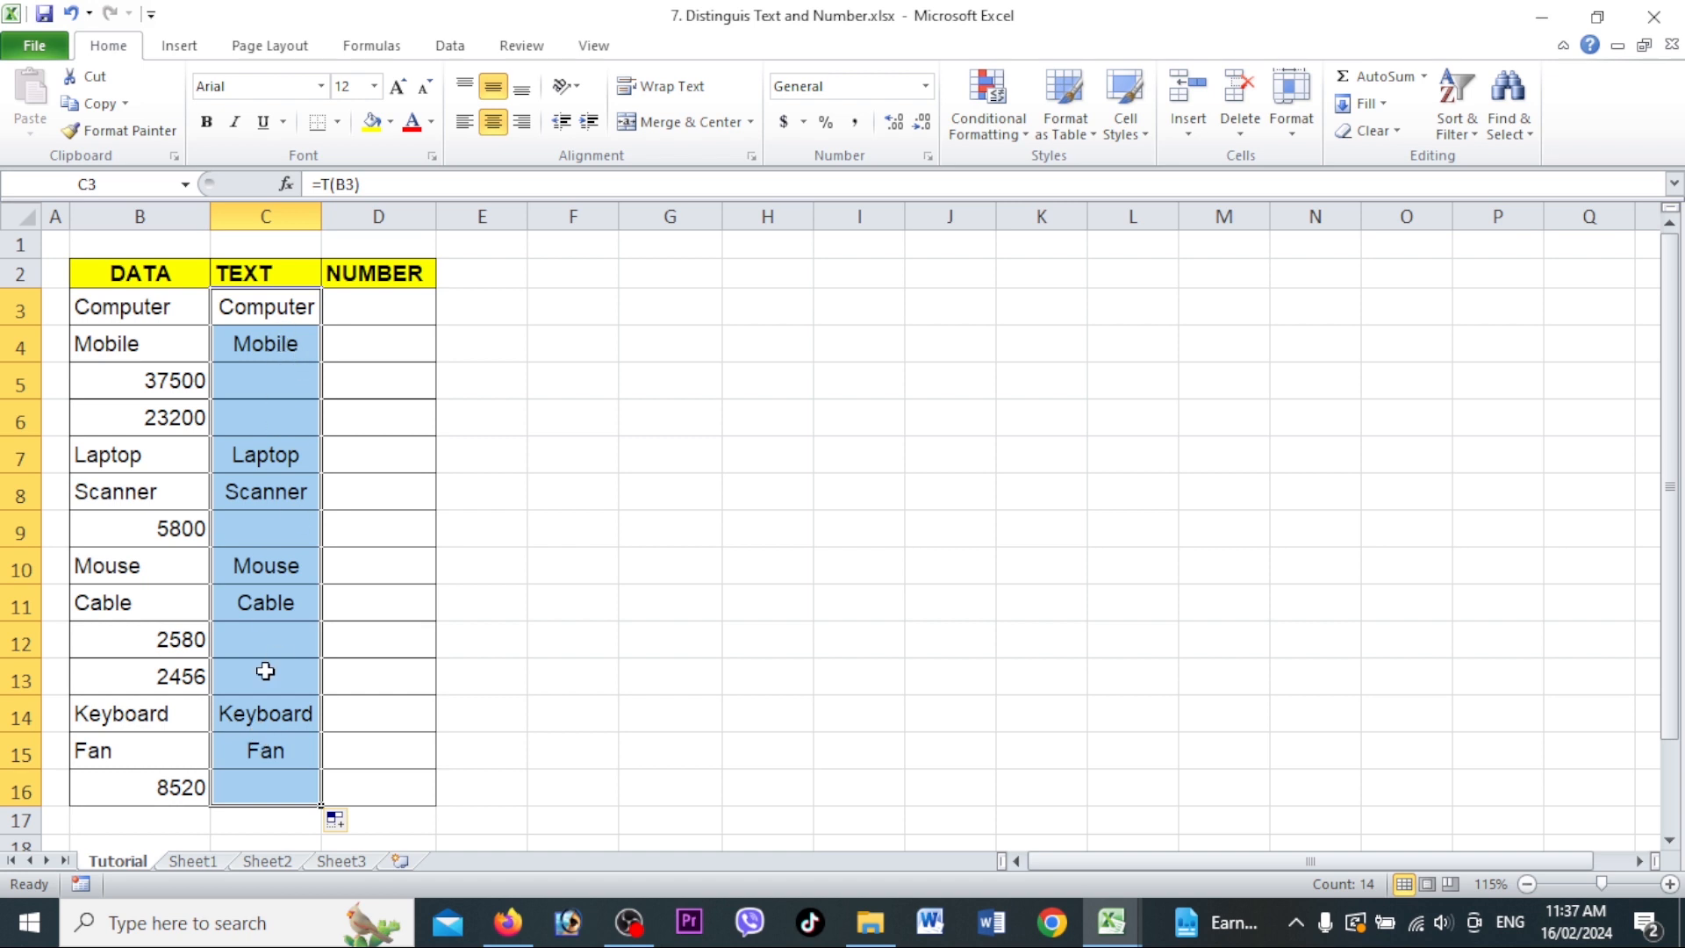
click(258, 367)
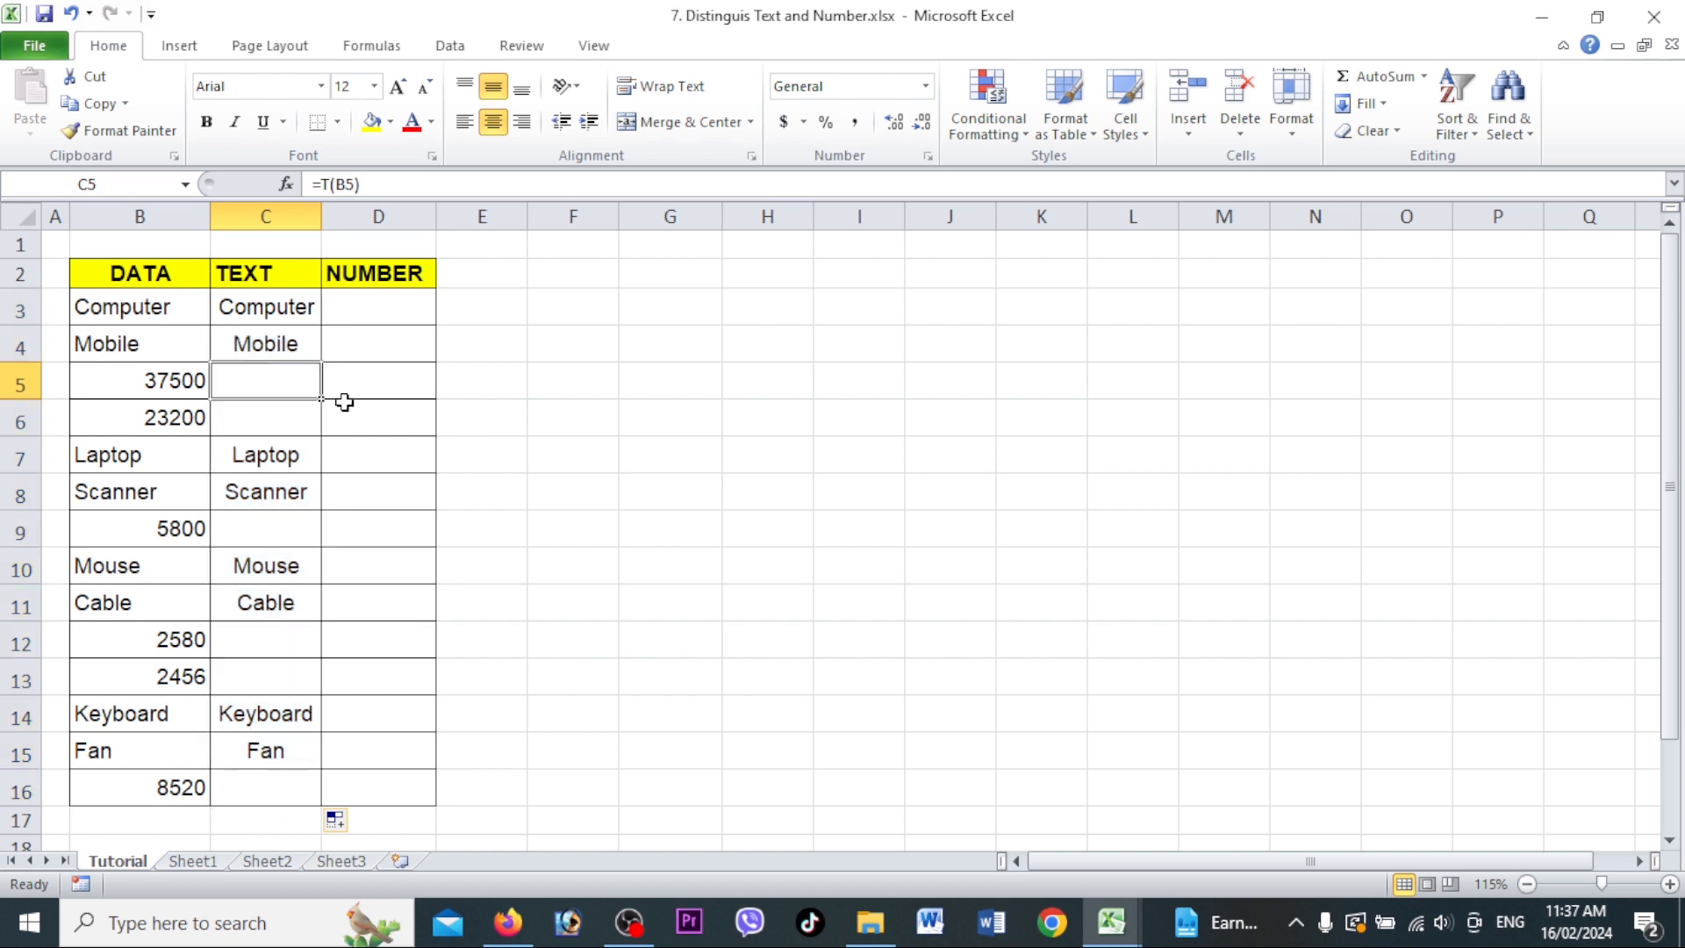
- Enter the formula =N(B3) in D3 to extract the number from the DATA column
click(382, 308)
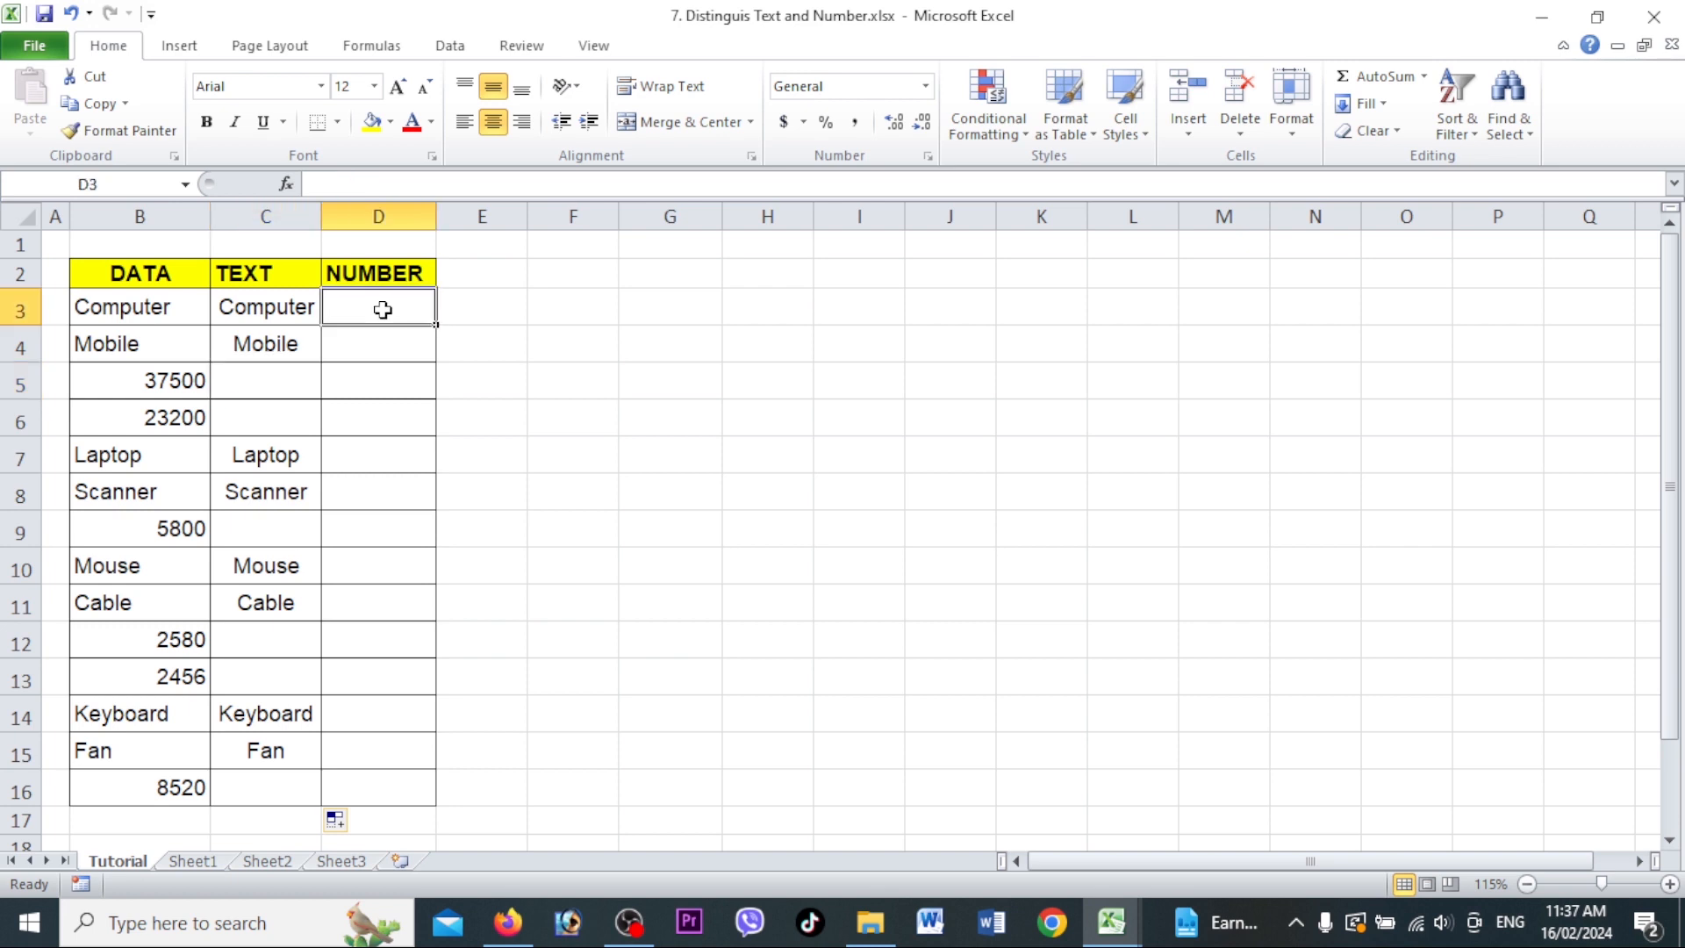
text(=N)
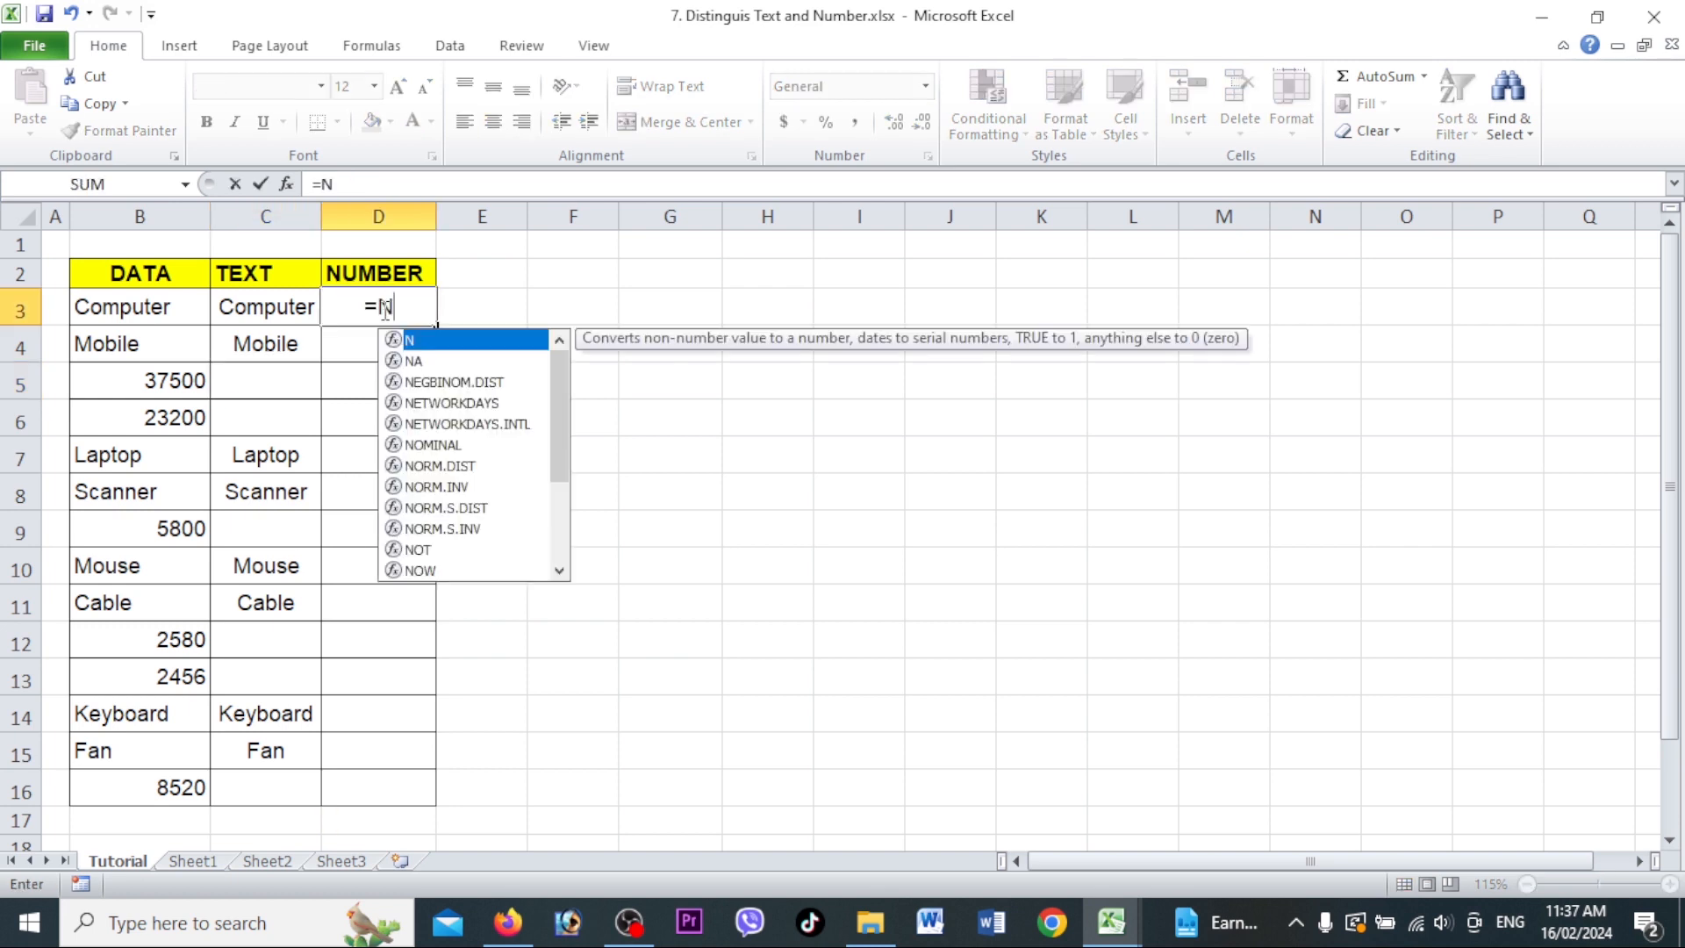
text(()
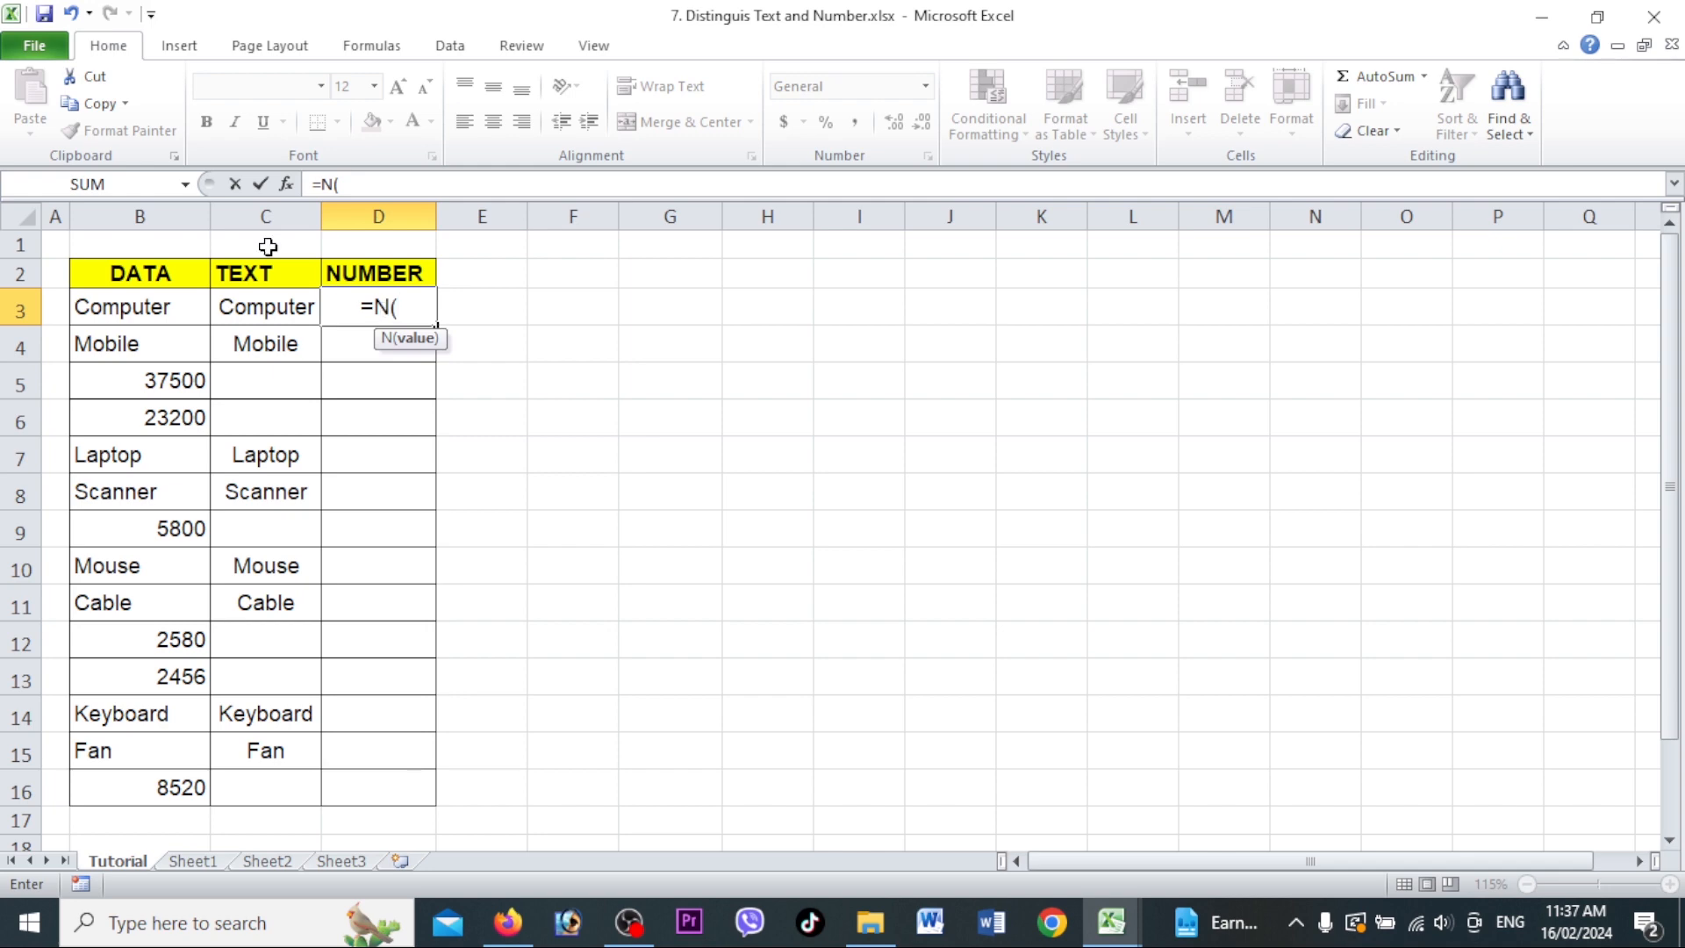
click(183, 308)
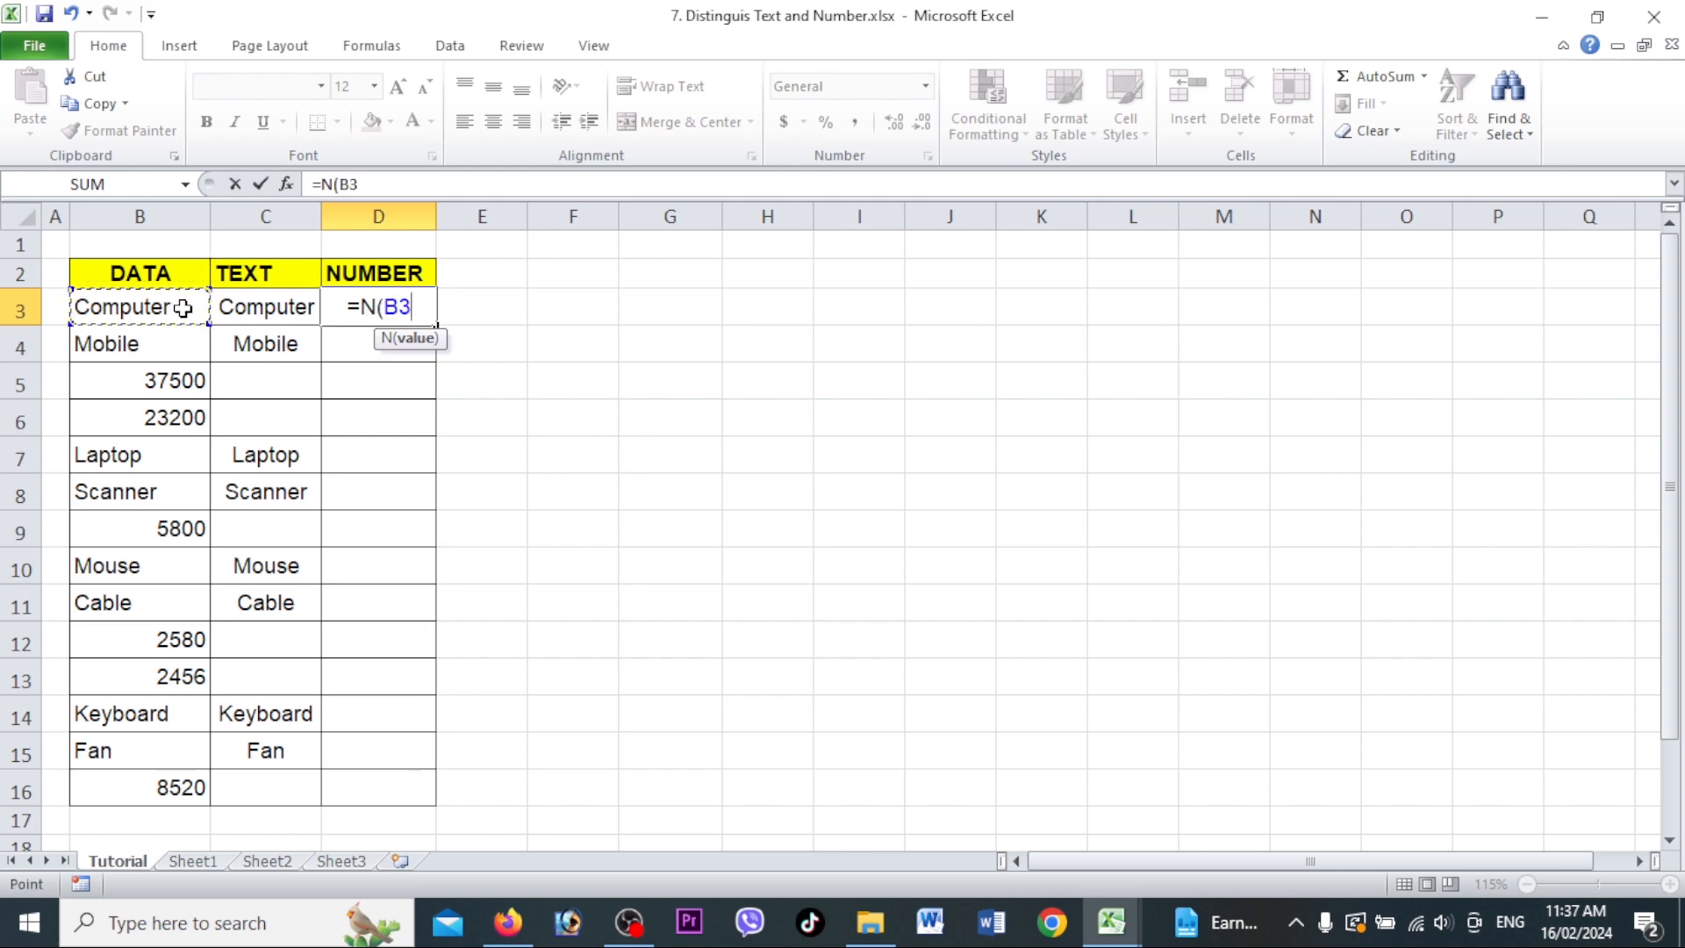
text())
key(Return)
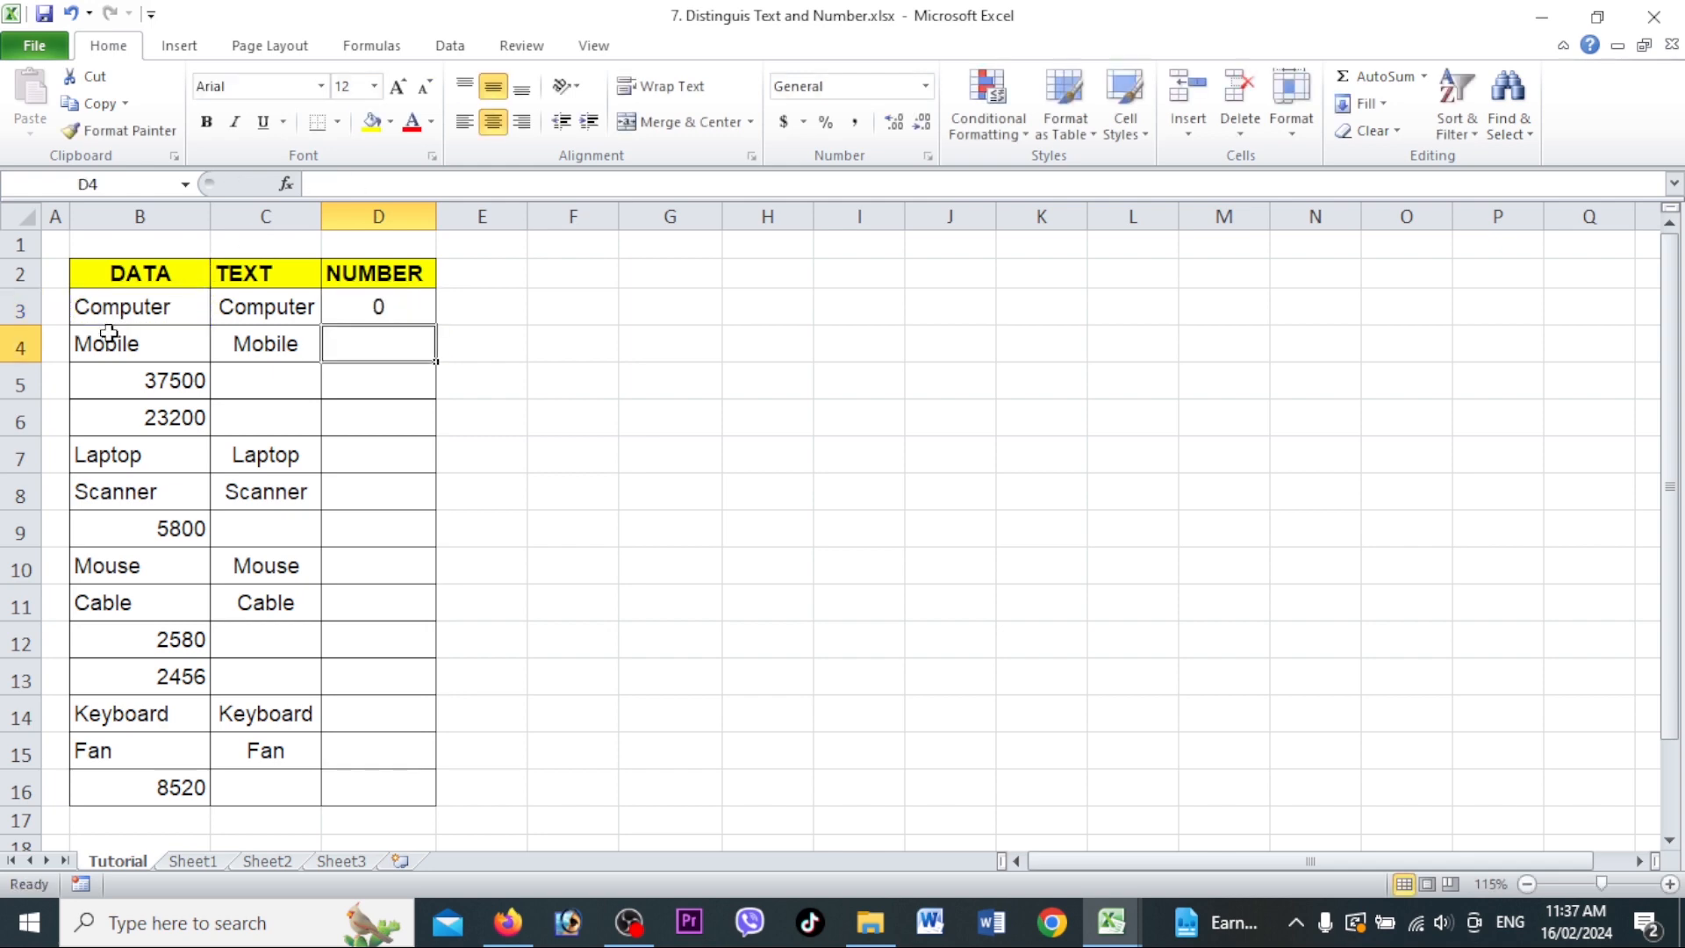
- Fill the N formula from D3 down to D16 and check the extracted numbers in the NUMBER column
click(381, 307)
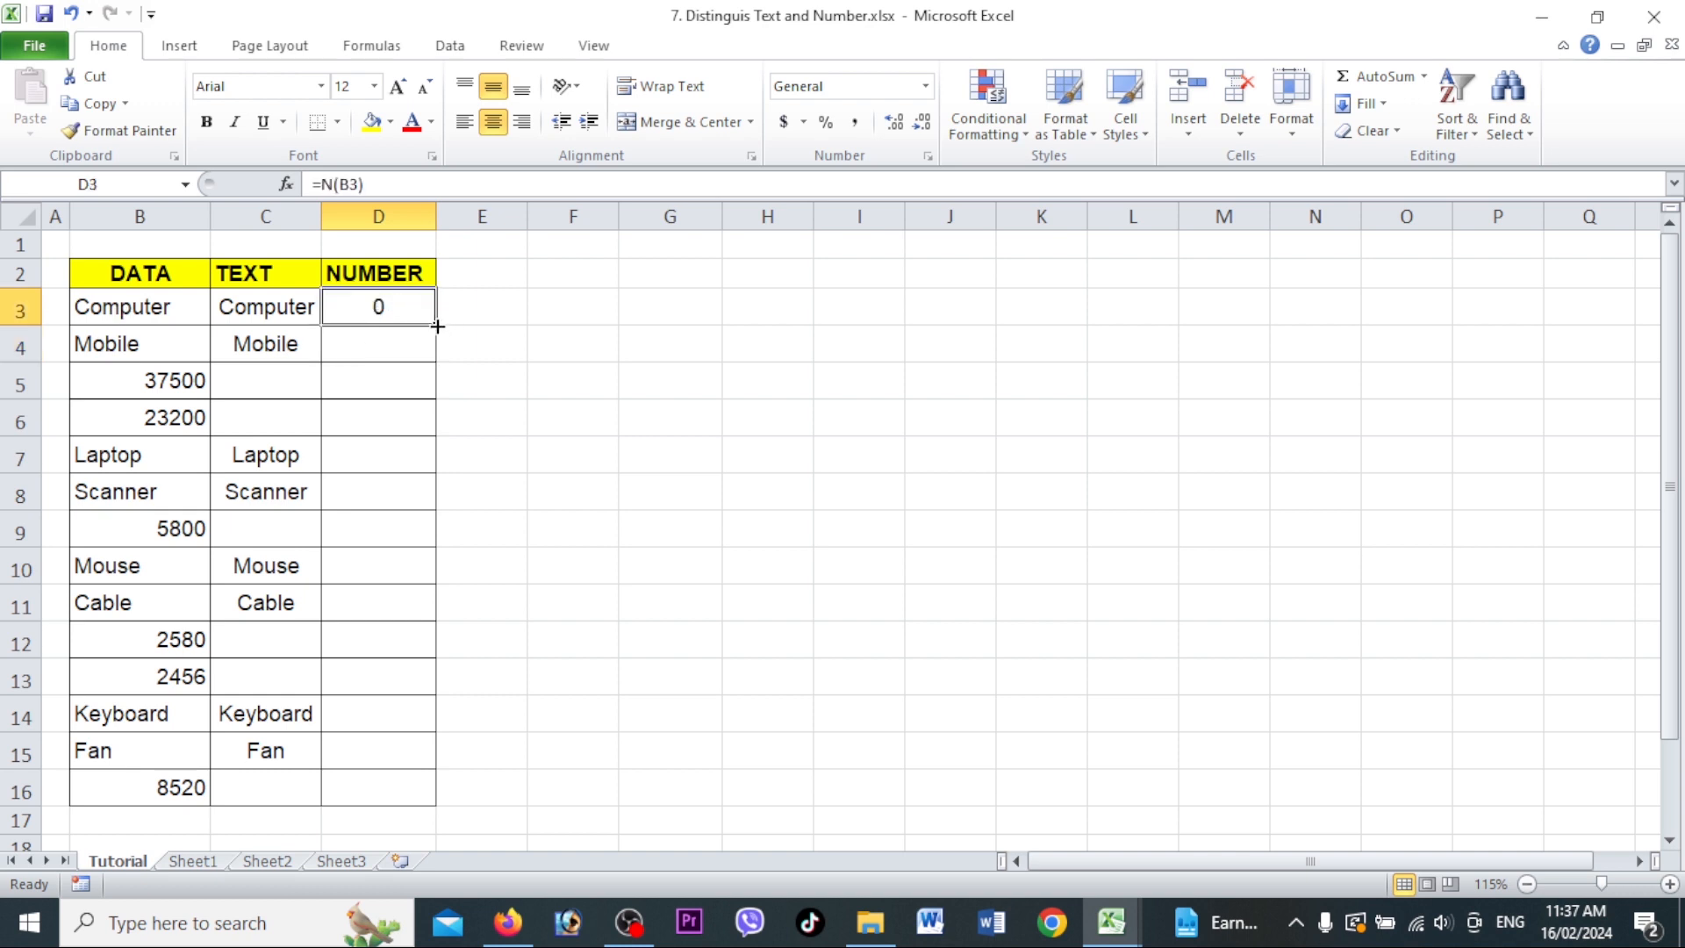
double_click(437, 326)
click(380, 380)
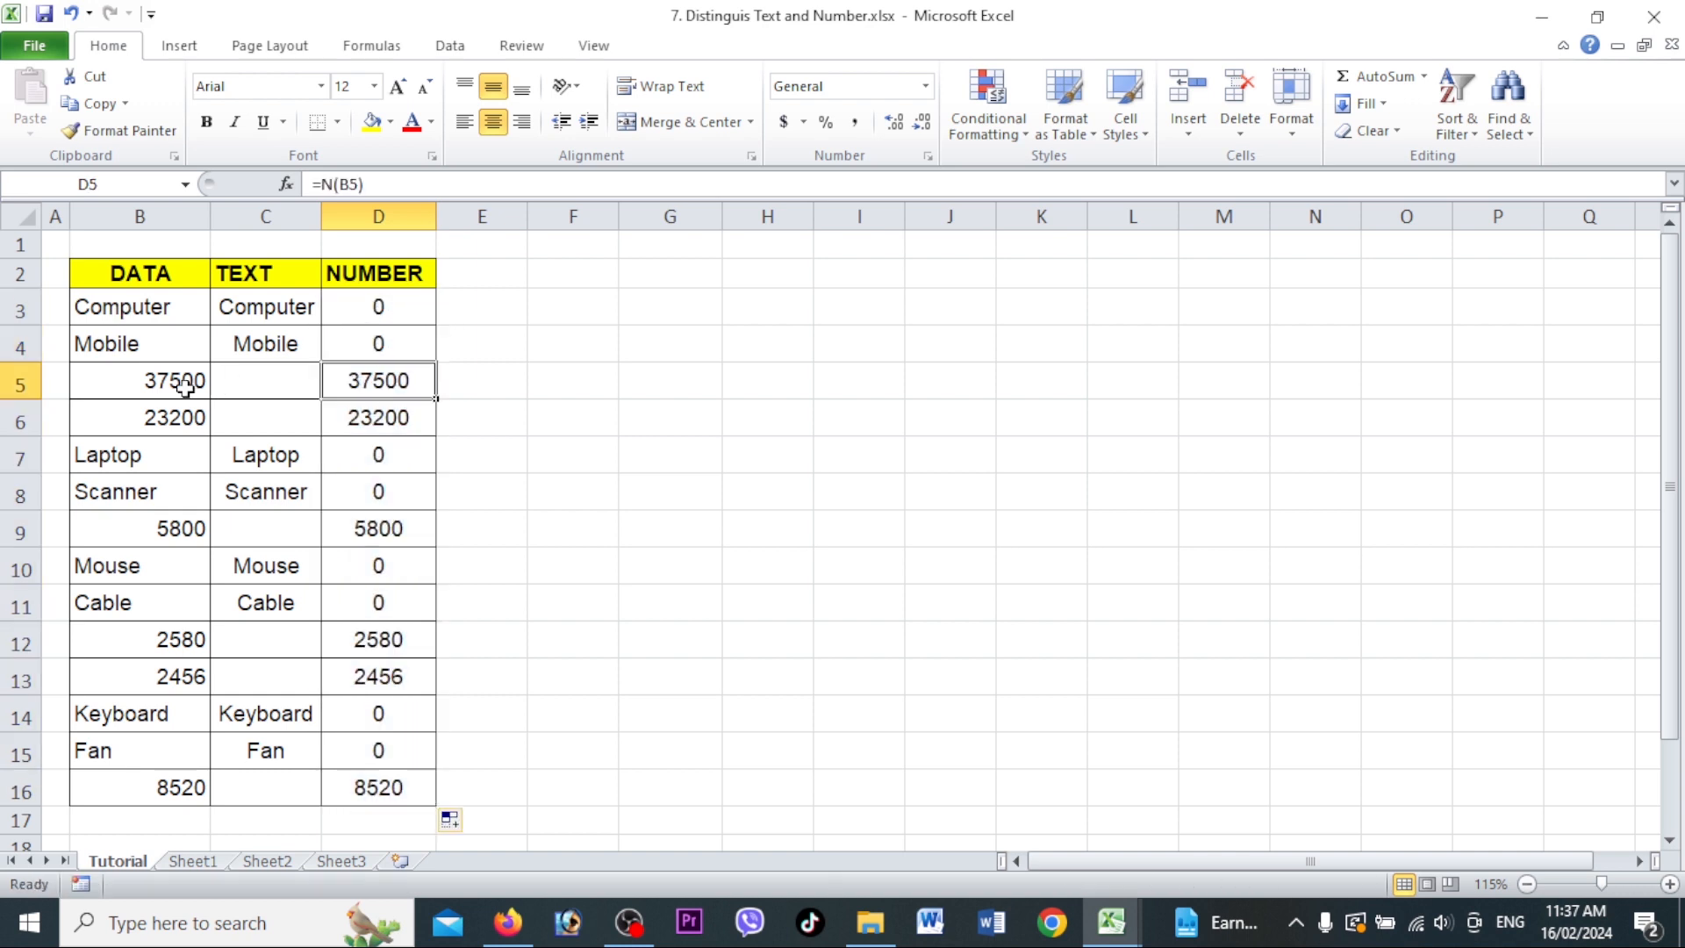
drag(386, 379, 372, 441)
drag(377, 526, 378, 787)
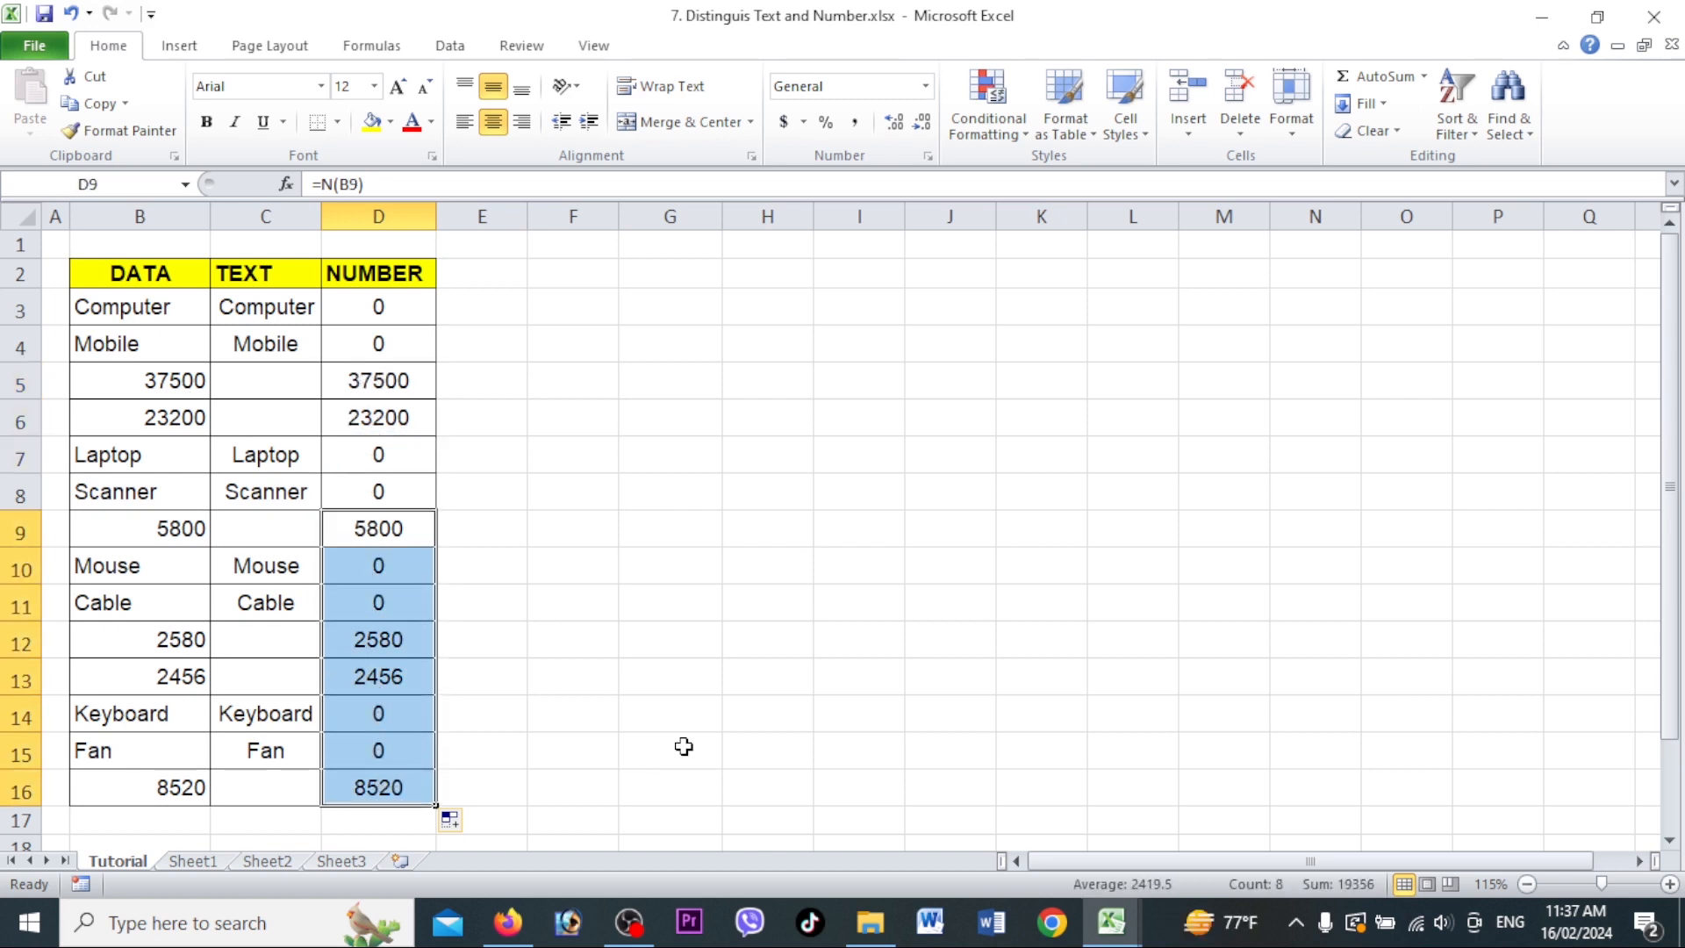